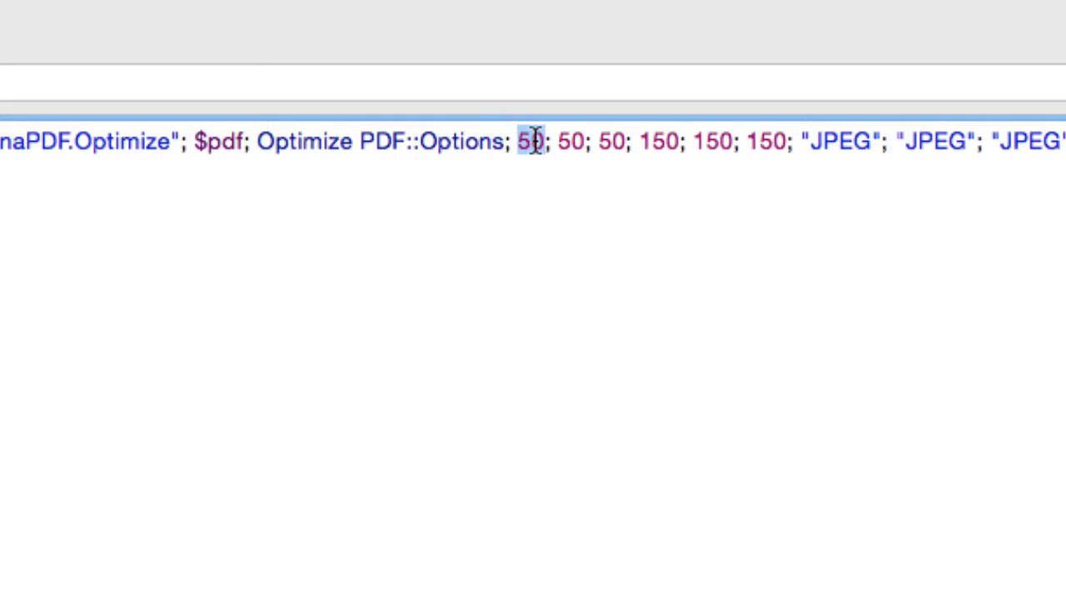
Review the 50, 150 and "JPEG" parameters of the DynaPDF.Optimize calculation and leave it unchanged
double_click(647, 143)
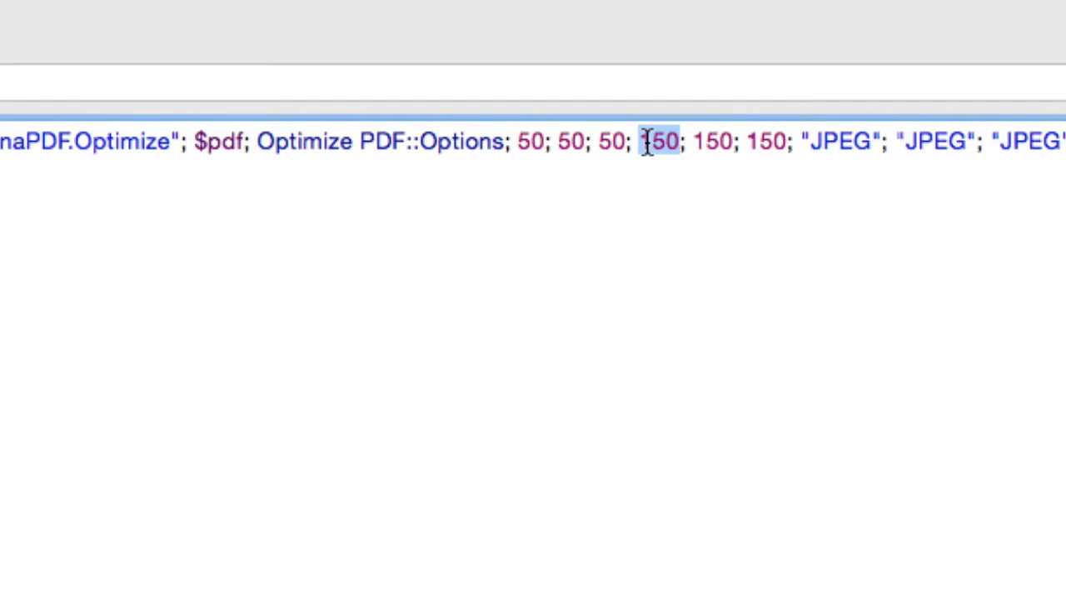
double_click(828, 142)
click(828, 144)
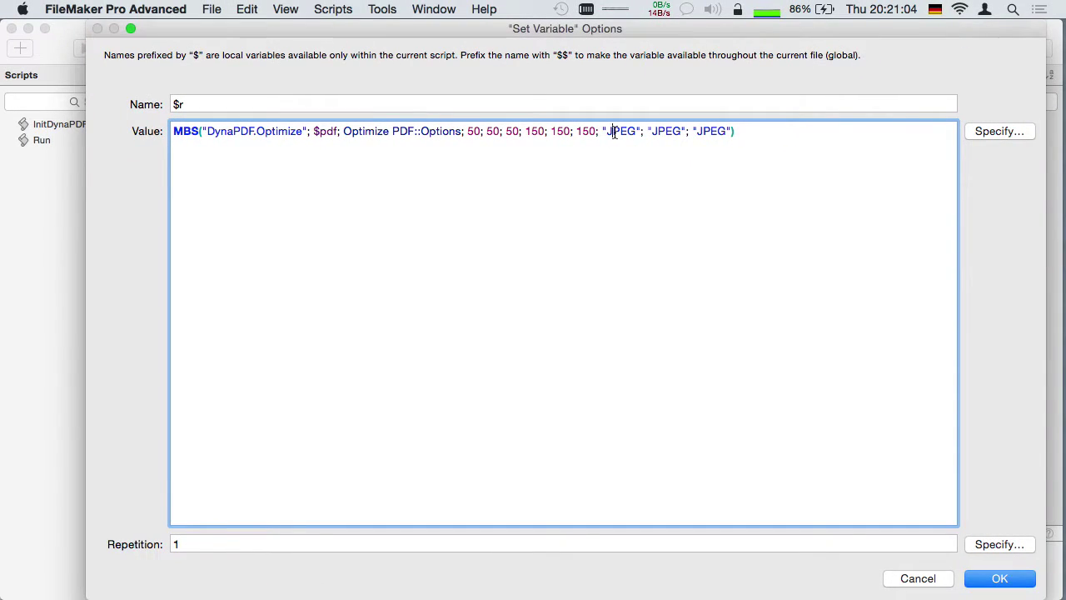
click(933, 579)
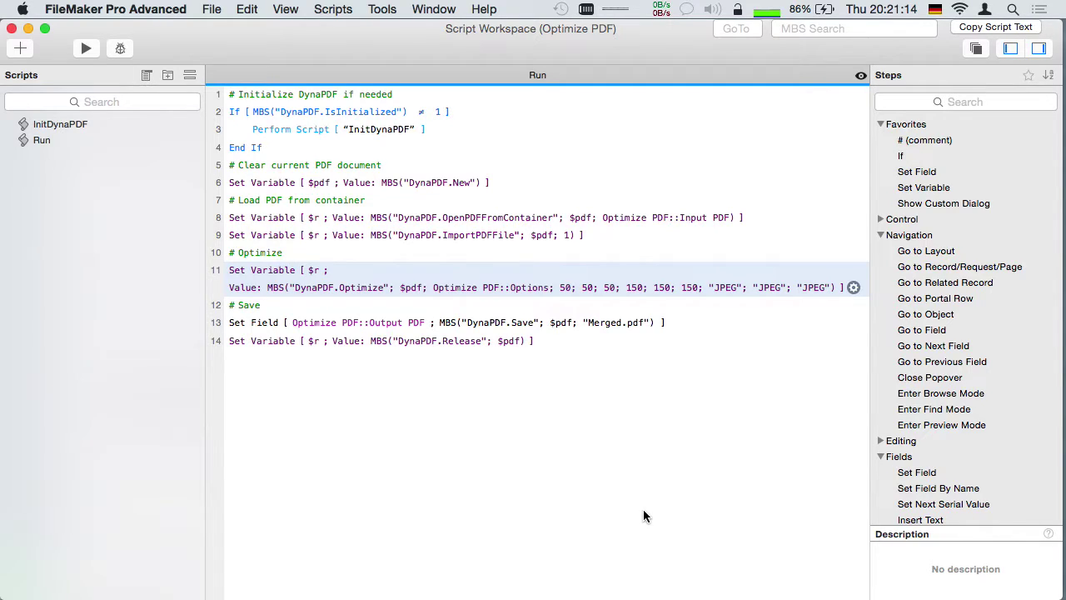
Inspect the "Merged.pdf" file name in the DynaPDF.Save calculation for the Output PDF field, leaving the calculation unchanged
click(521, 323)
click(456, 182)
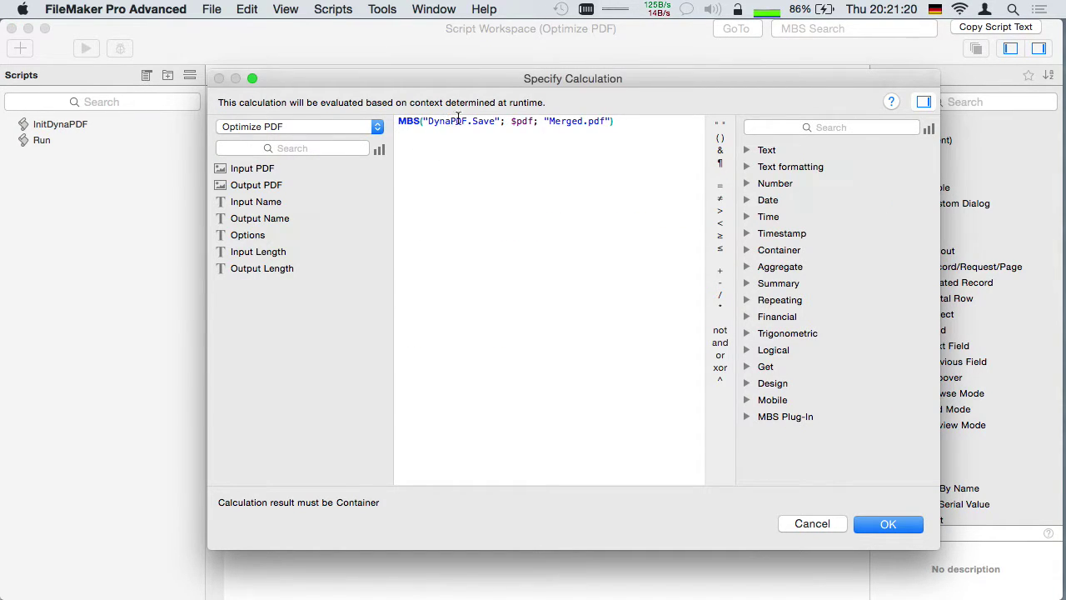
drag(550, 122, 608, 127)
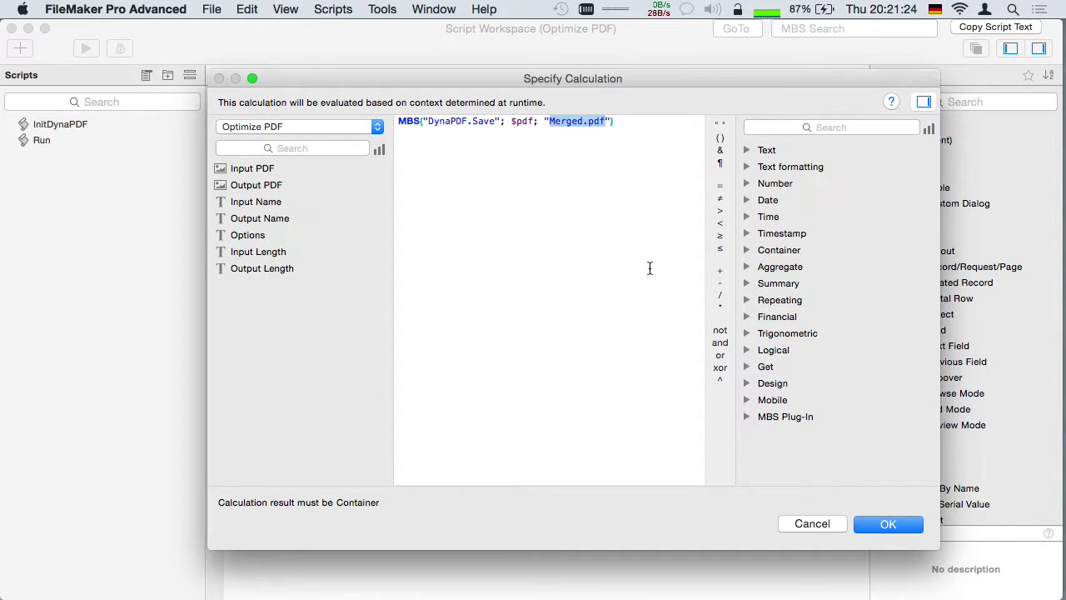
click(812, 523)
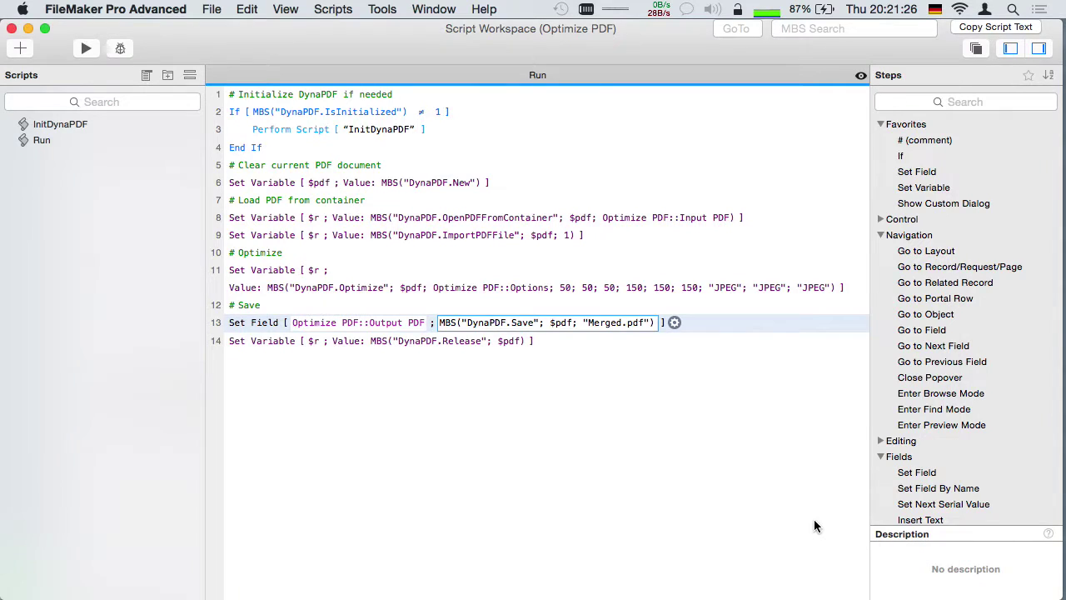
Close the Run script, the Script Workspace and the Optimize PDF database
click(475, 343)
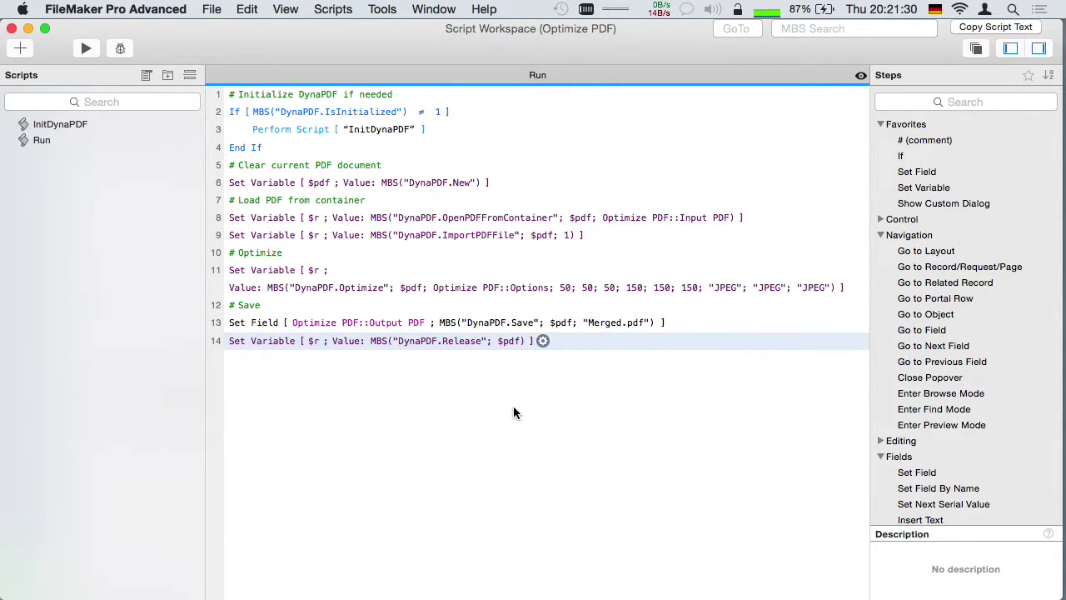
key(super+w)
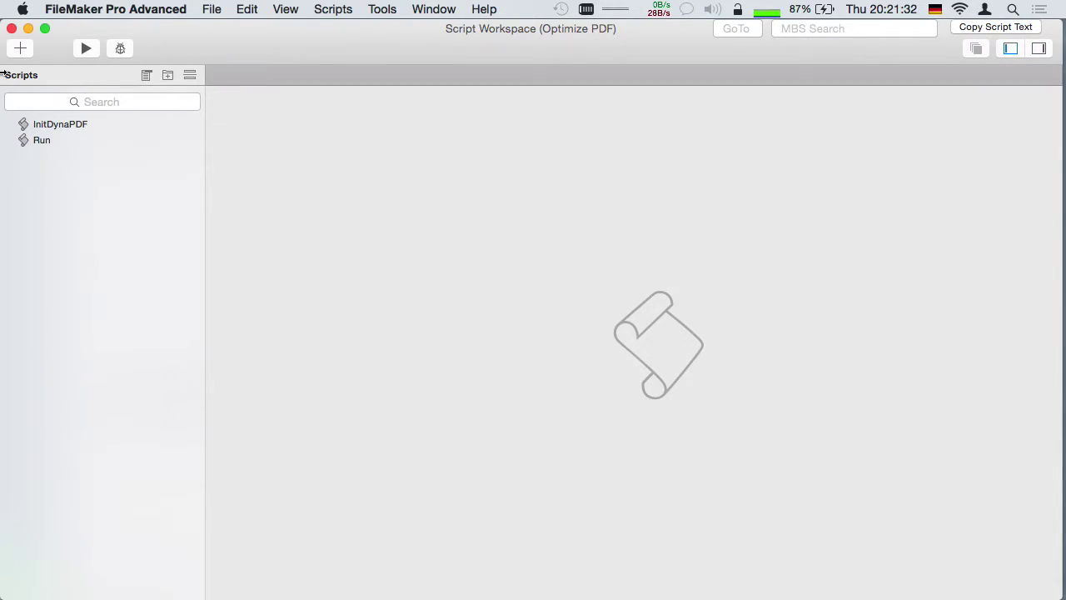
click(12, 29)
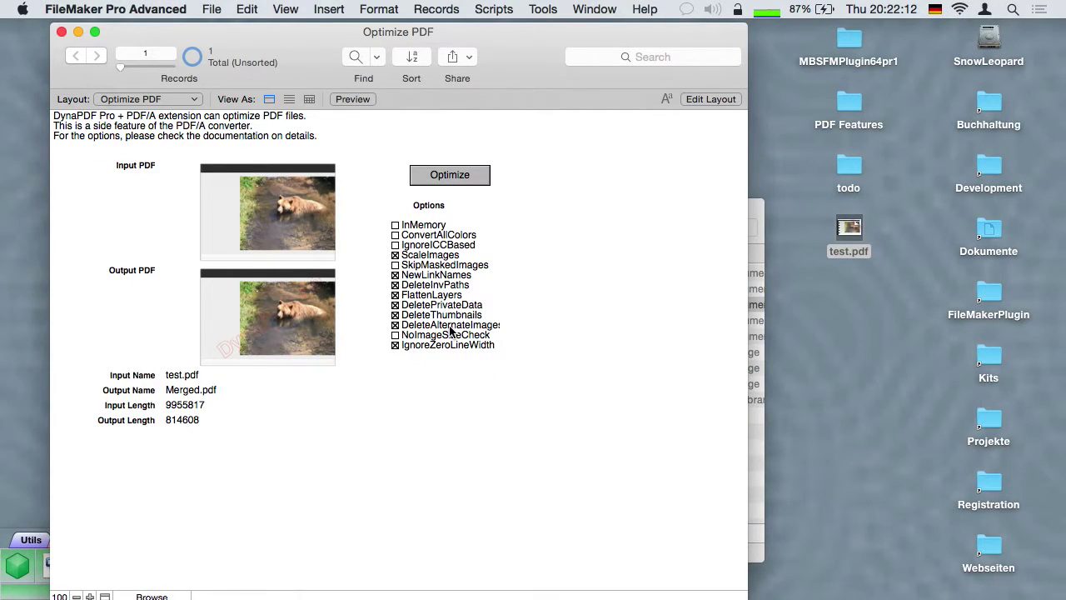
key(super+w)
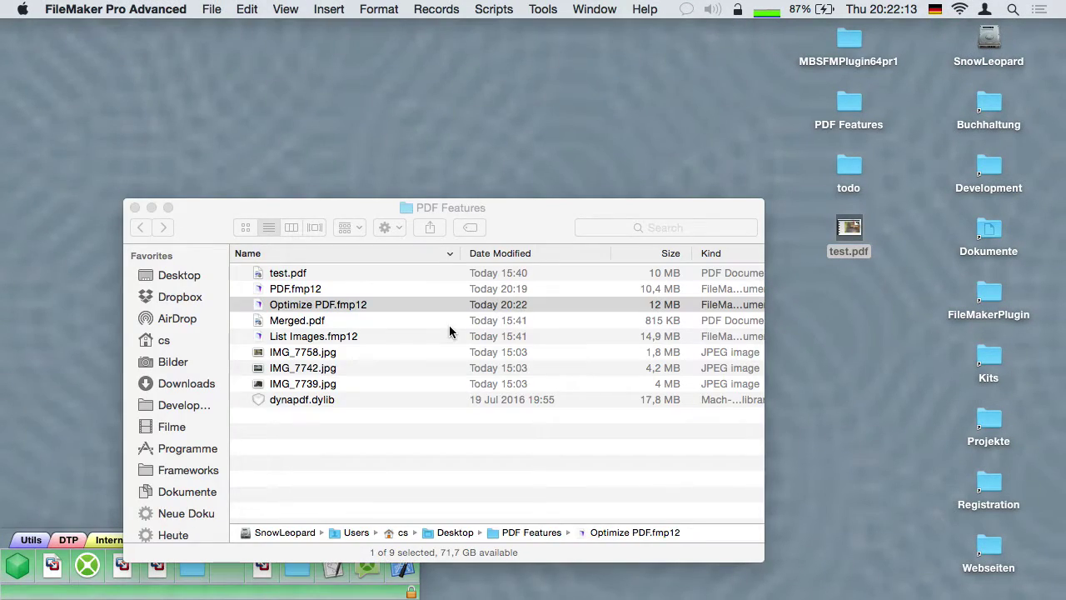
Open List Images.fmp12 from the PDF Features folder and show its Start layout
click(383, 427)
click(379, 433)
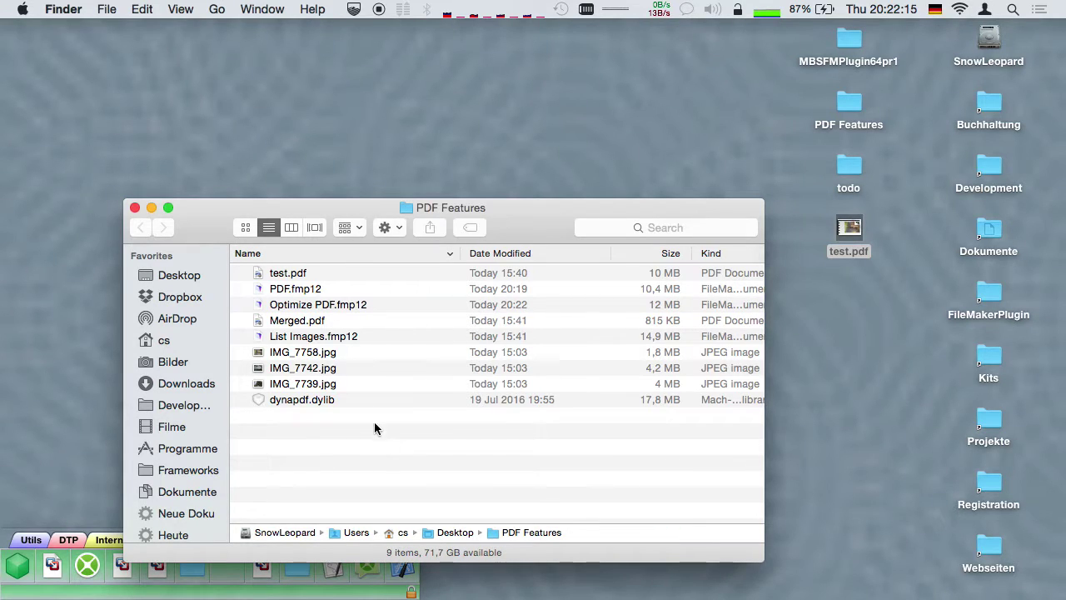
double_click(321, 338)
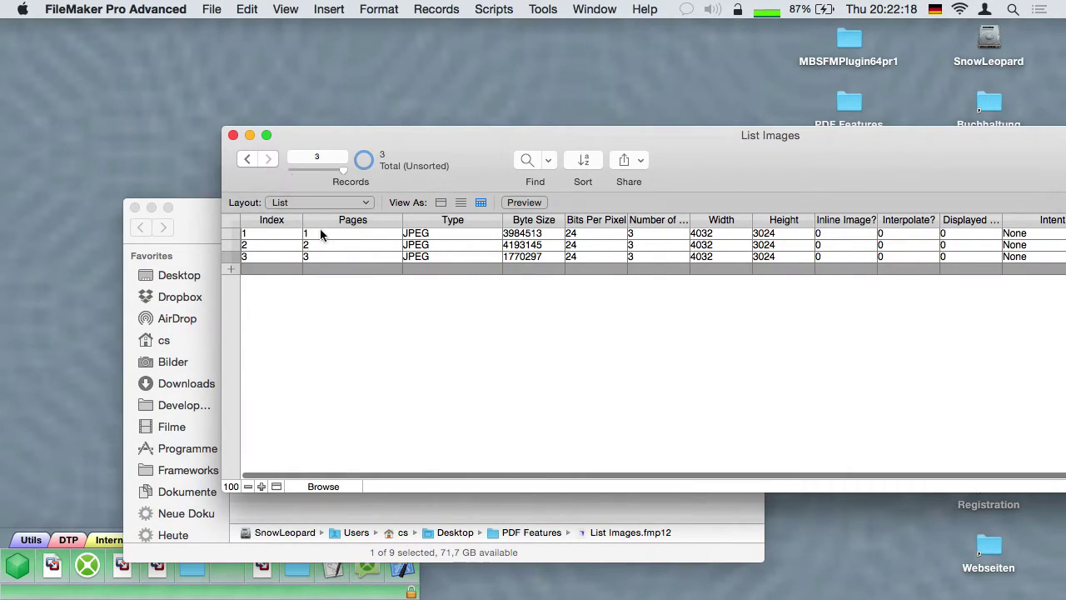
click(288, 203)
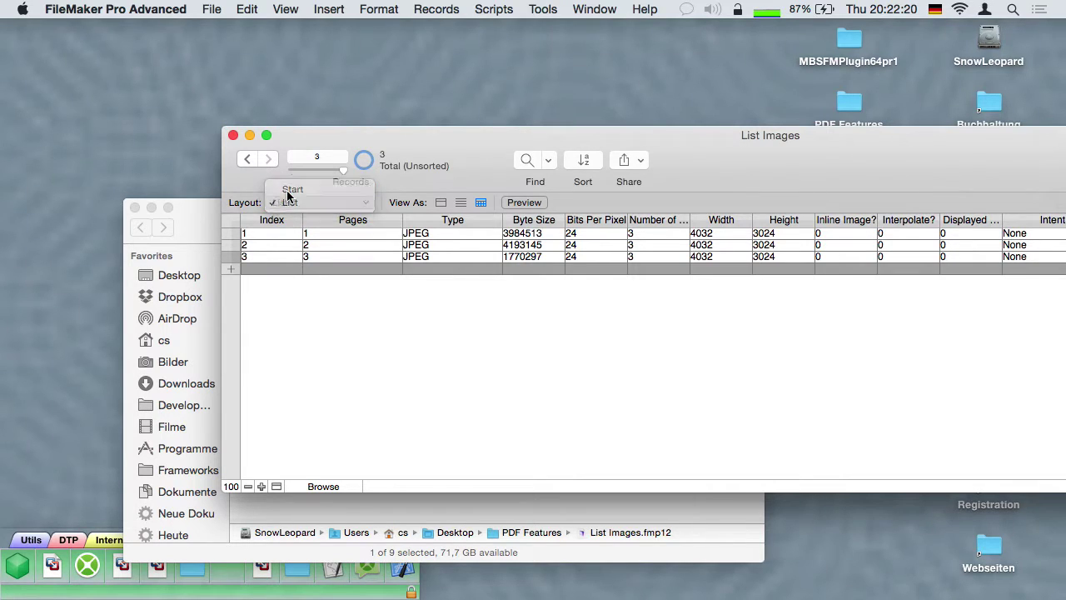
click(290, 190)
click(426, 317)
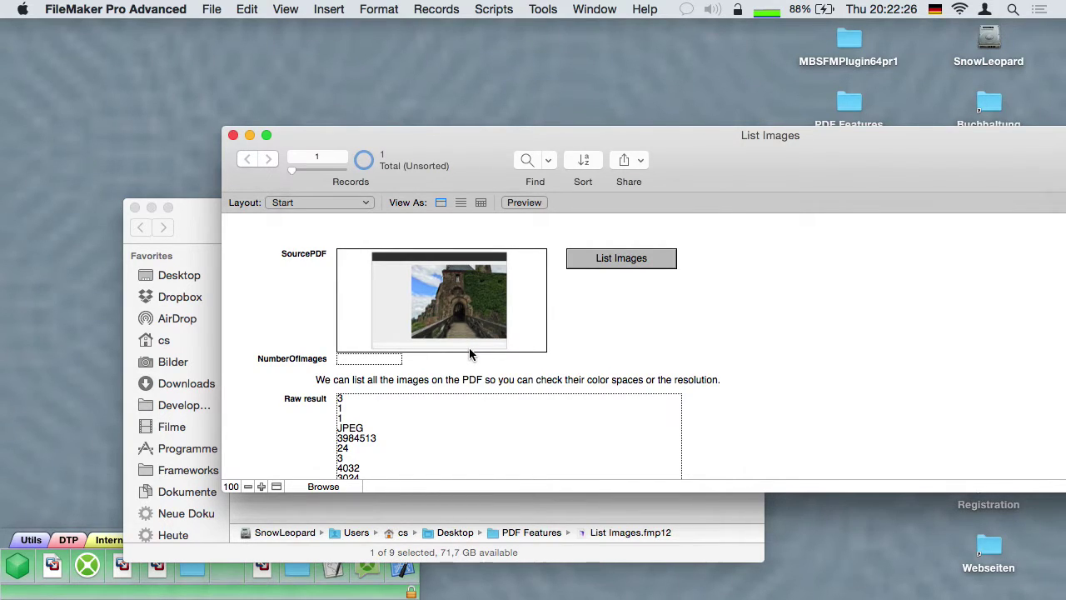
List the images of the source PDF and examine the resulting table through to the display resolution column
click(633, 260)
drag(762, 141, 540, 34)
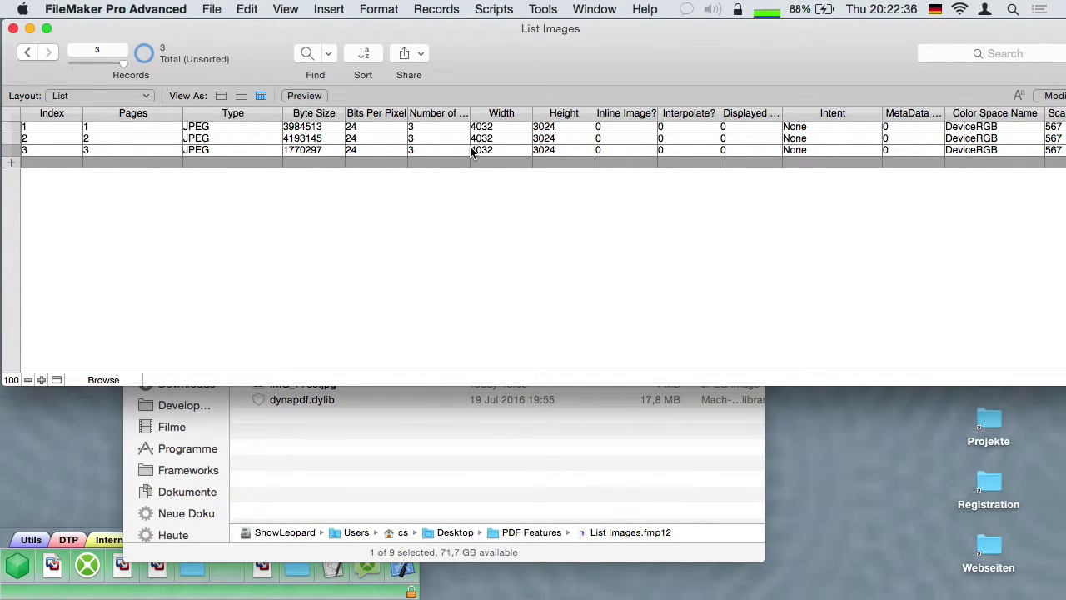
drag(863, 65, 494, 65)
scroll(560, 173, right, 5)
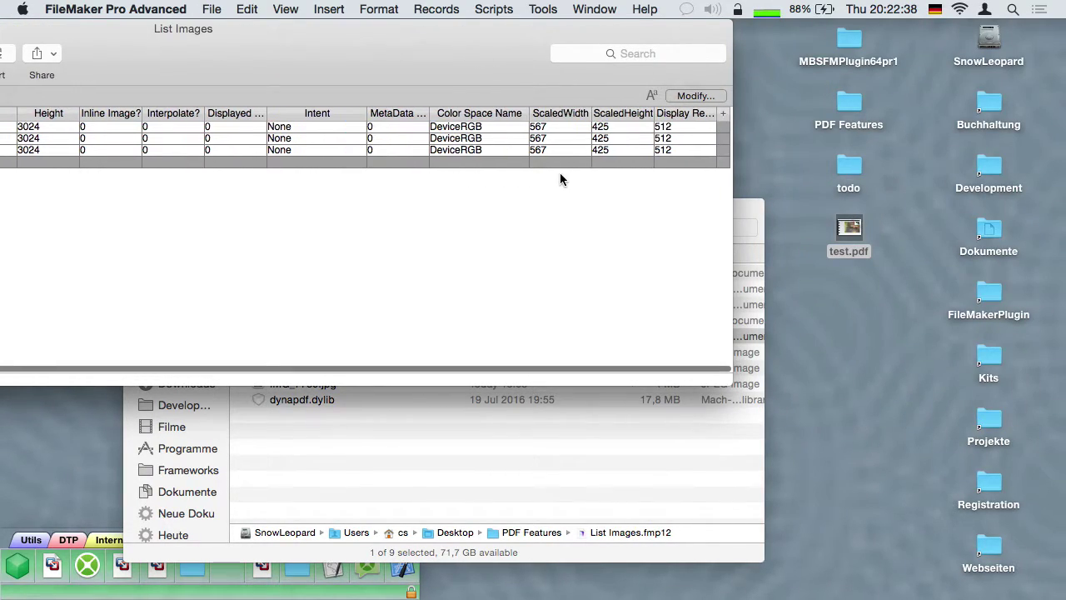
click(701, 126)
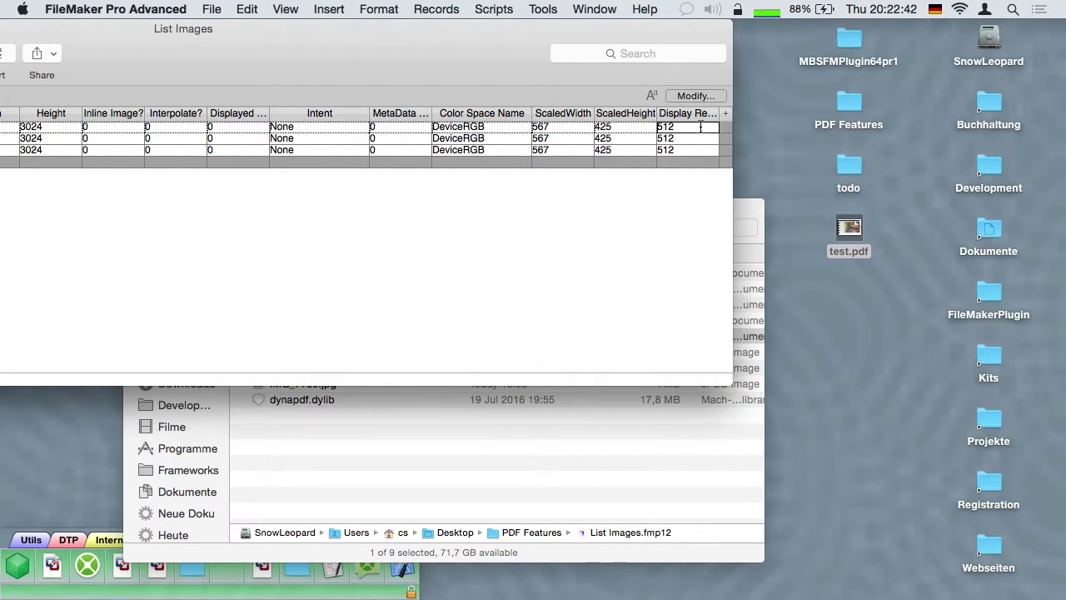
double_click(700, 126)
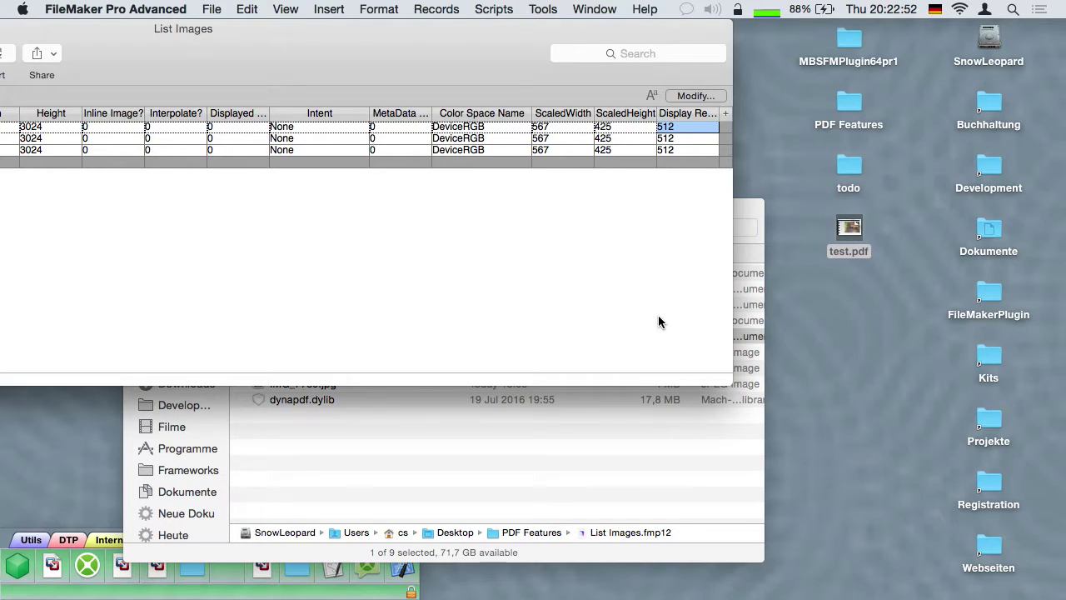
click(549, 292)
Close the List Images database and open the Examples folder inside MBSFMPlugin64pr1 on the desktop
key(super+w)
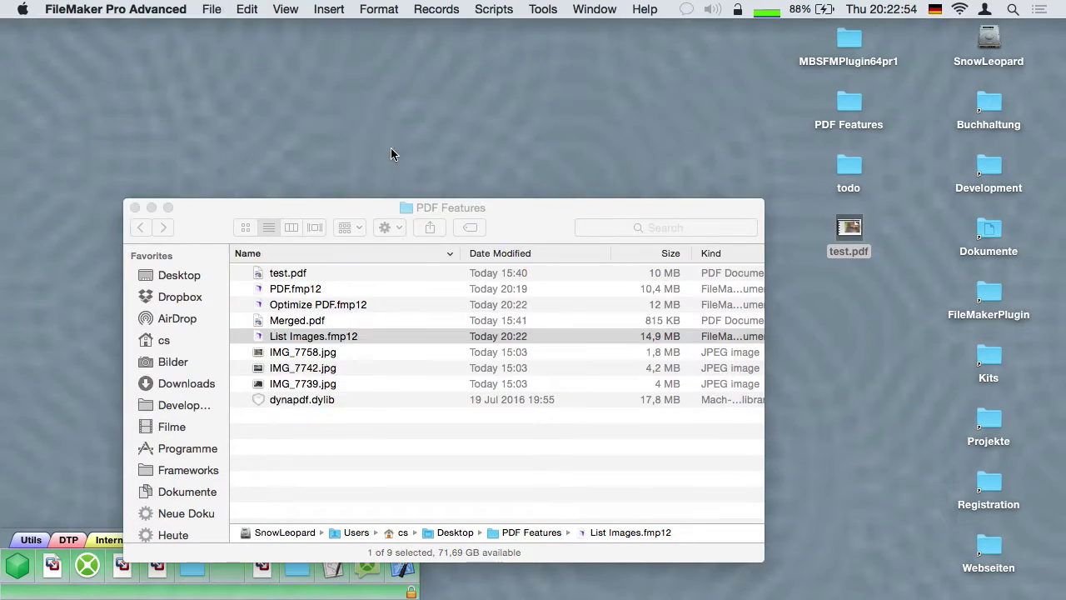
click(433, 416)
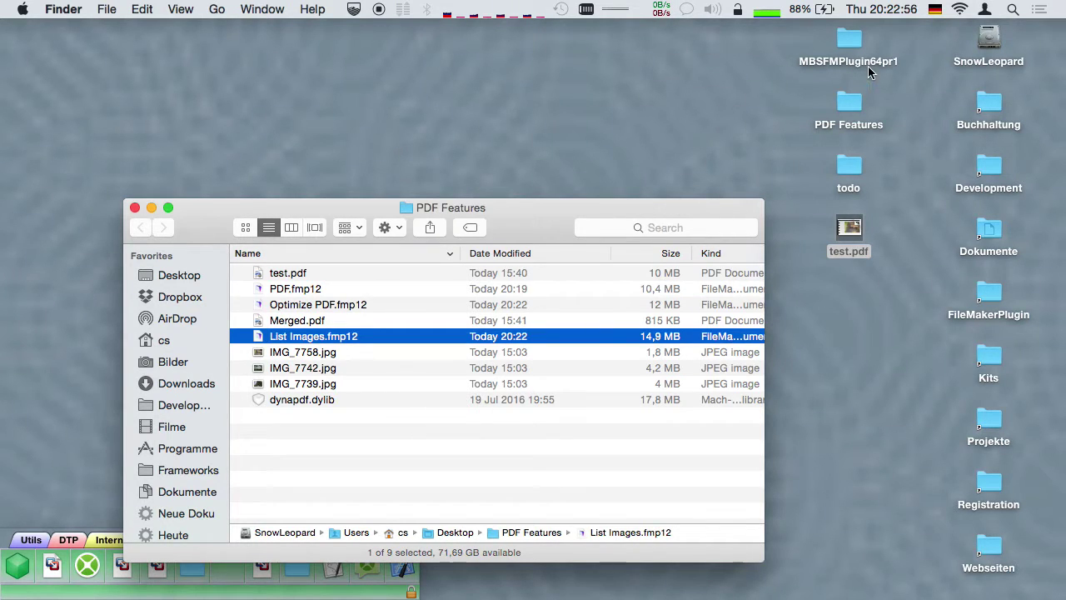
click(849, 102)
double_click(846, 41)
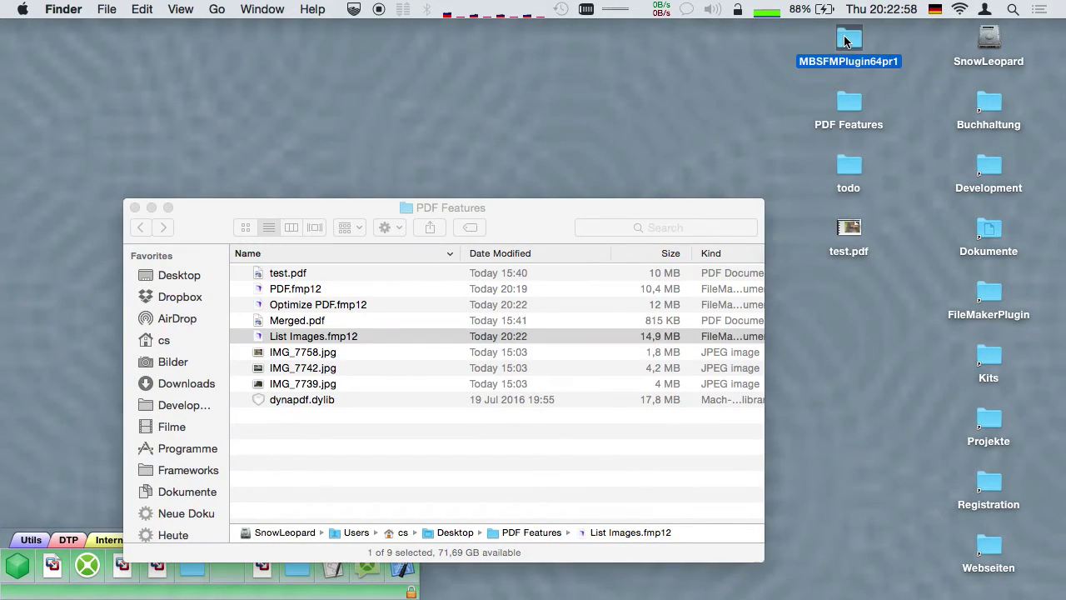
double_click(474, 141)
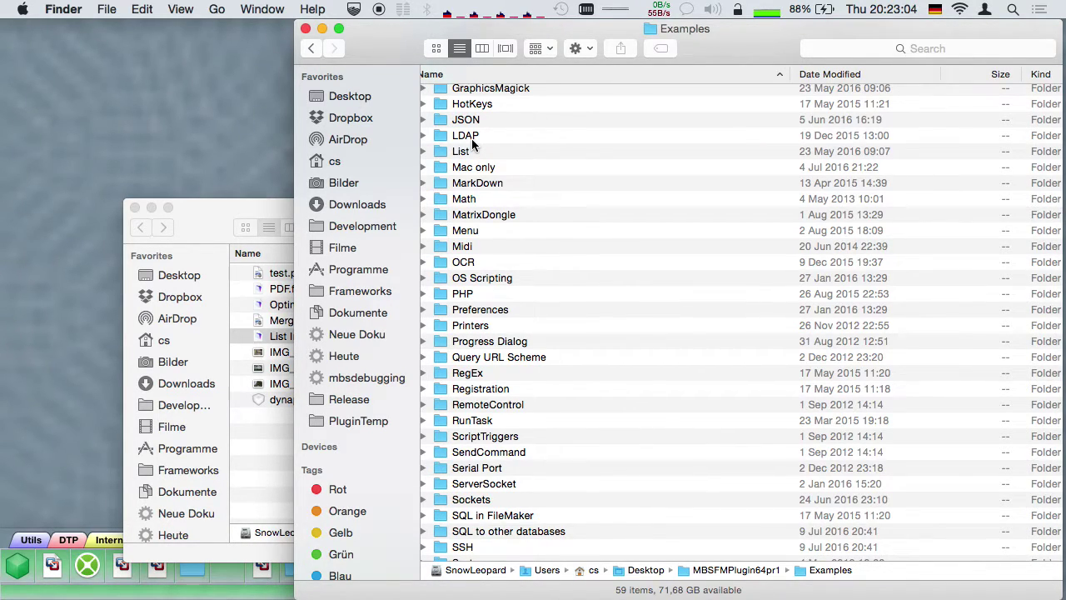
Open Event Management with Audit.fmp12 from the Event Management with Audit folder within the Audit examples
click(472, 231)
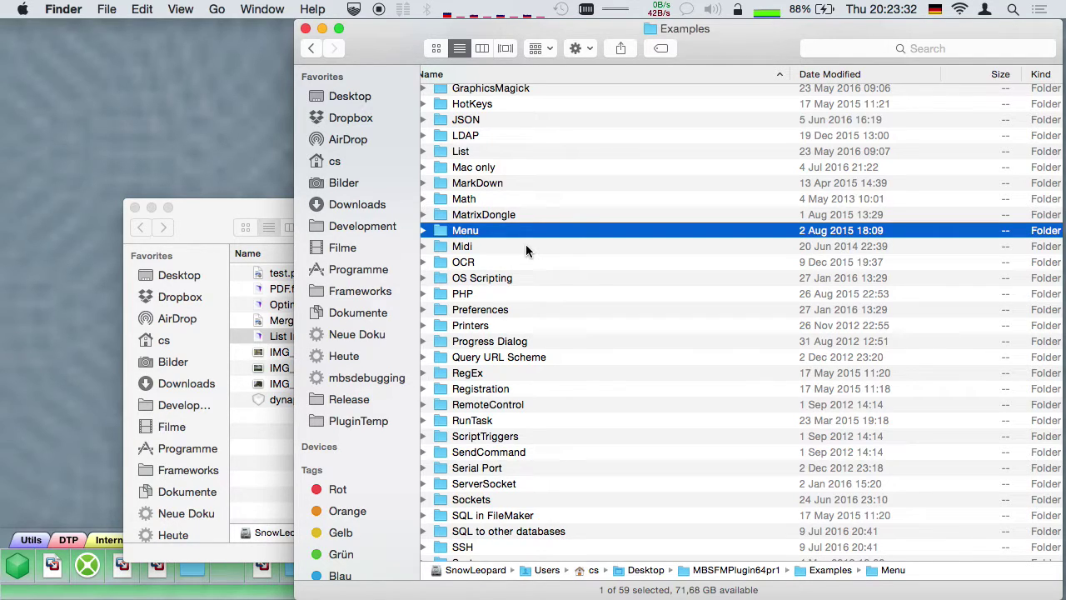
key(a)
key(u)
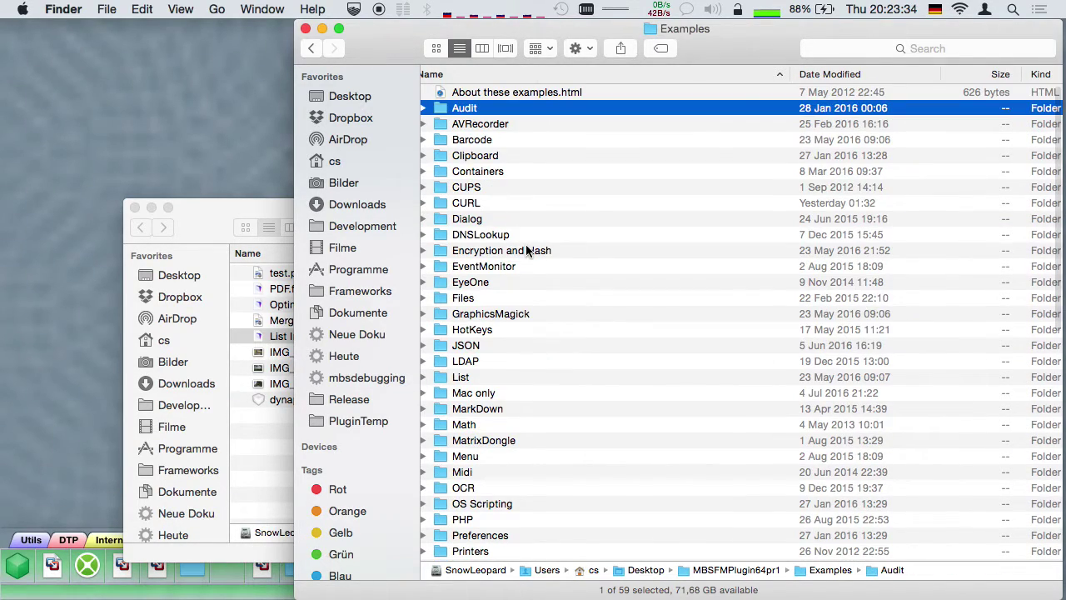
key(super+Down)
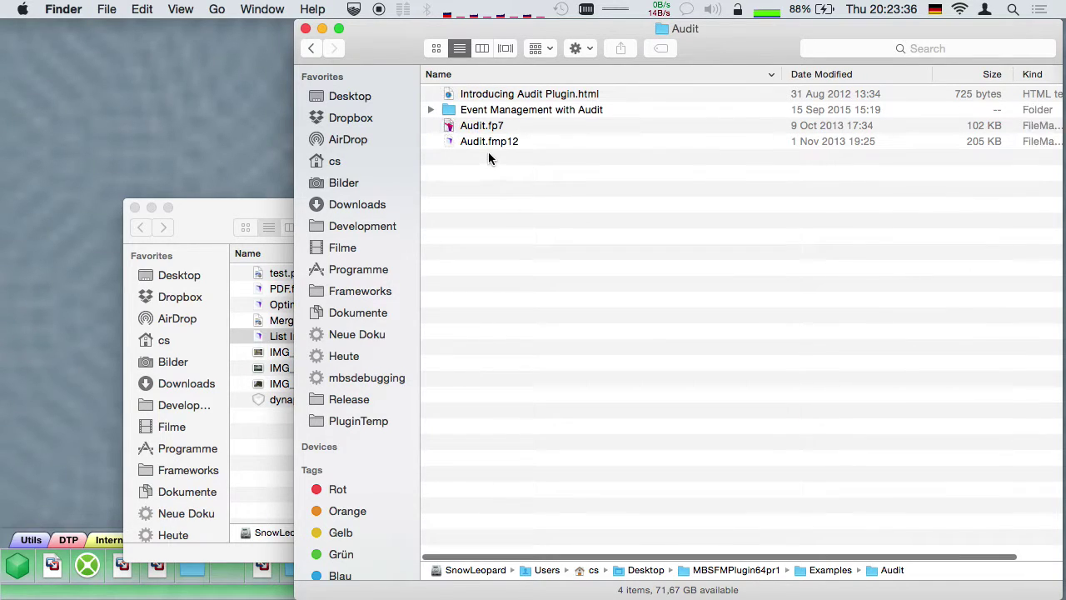
double_click(501, 113)
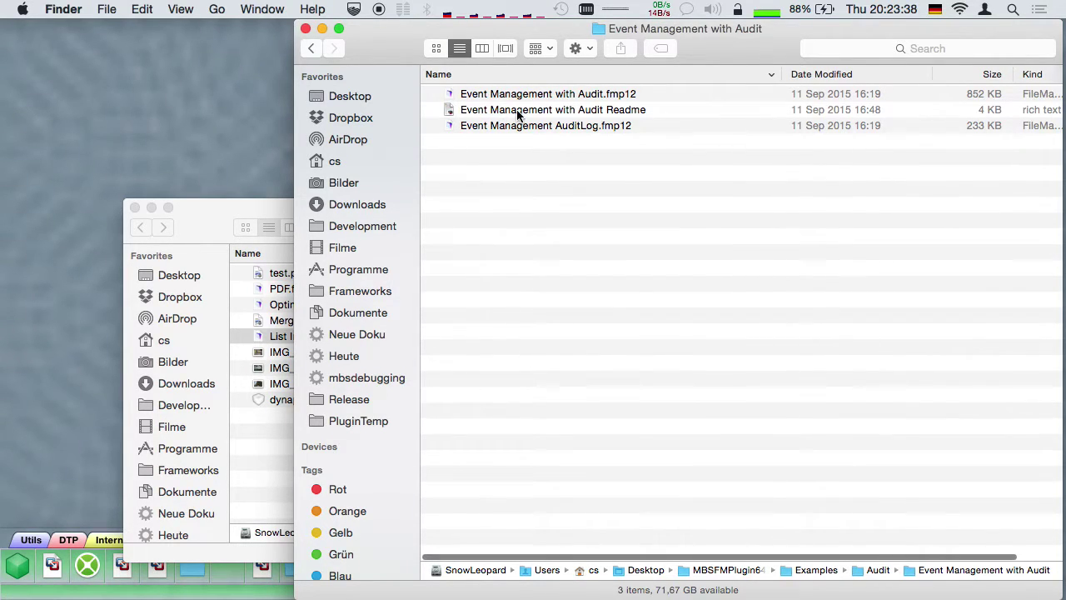
double_click(543, 99)
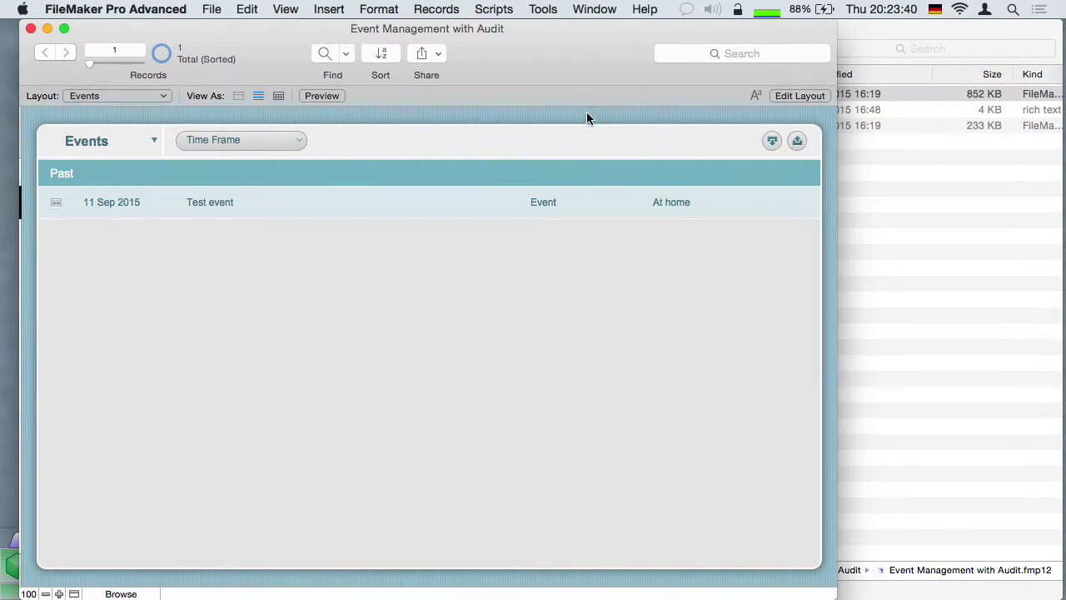
Open Event Management AuditLog.fmp12 and view its AuditLog records as a table
click(940, 205)
double_click(599, 126)
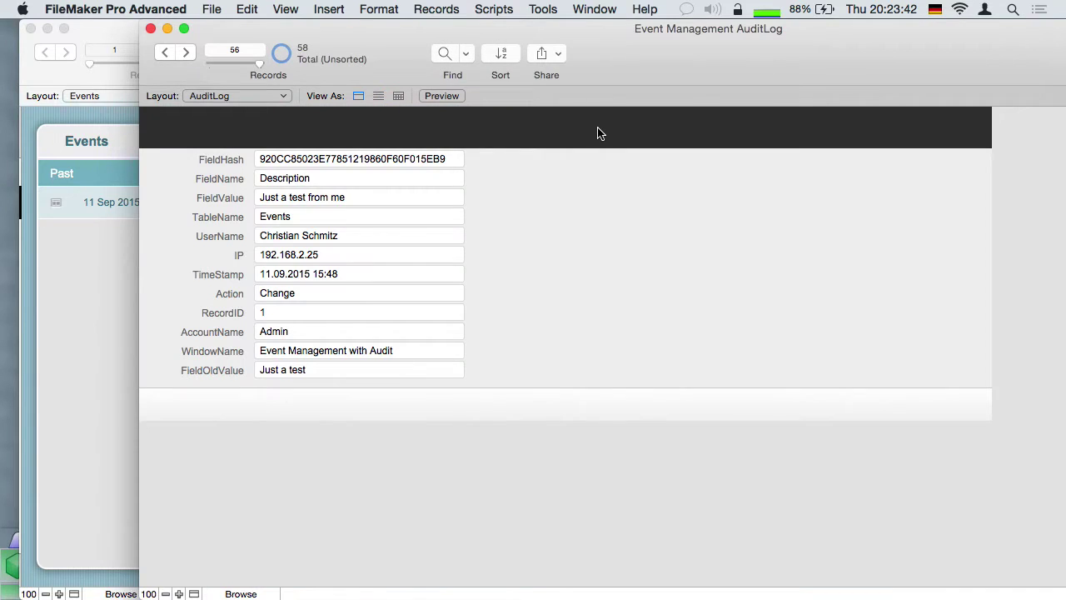
drag(607, 52, 704, 50)
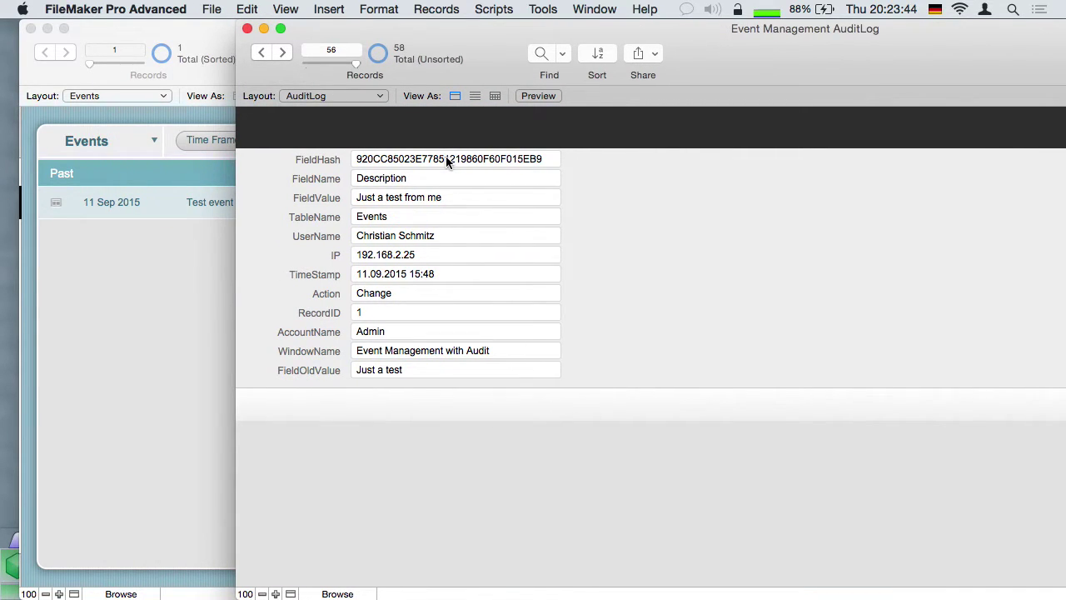
click(496, 96)
scroll(572, 373, down, 3)
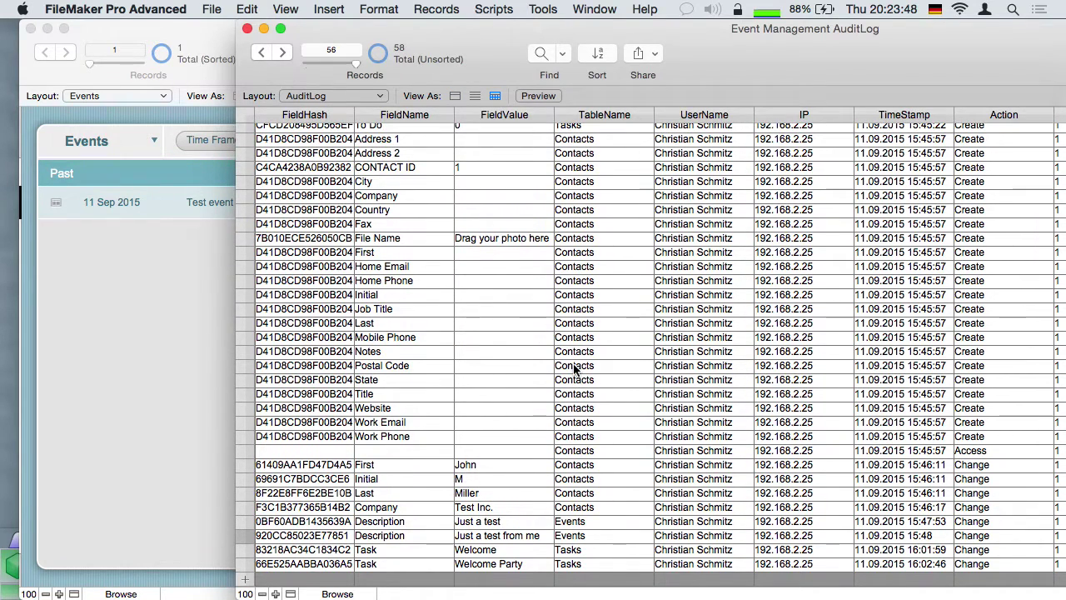
Open the details of Test event in the events database, allowing FileMaker any connection until quit
click(134, 328)
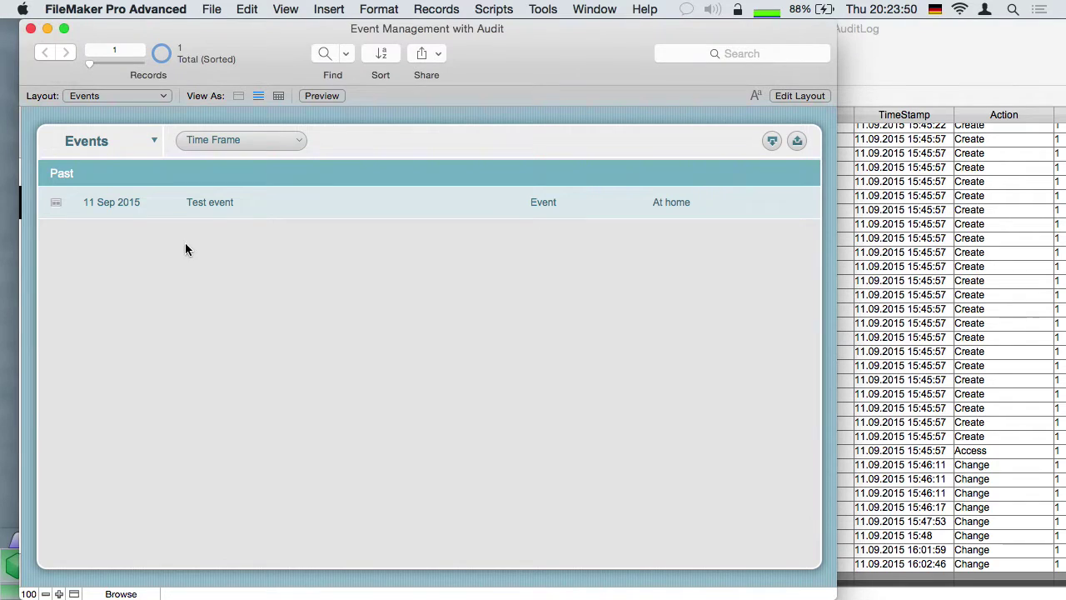
click(208, 215)
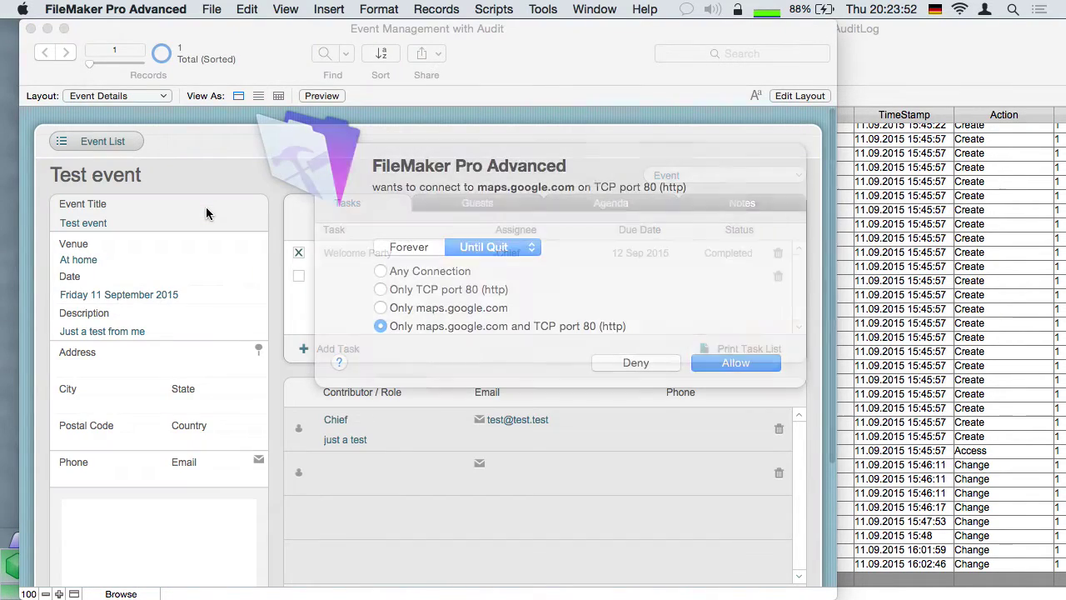
click(407, 271)
click(412, 242)
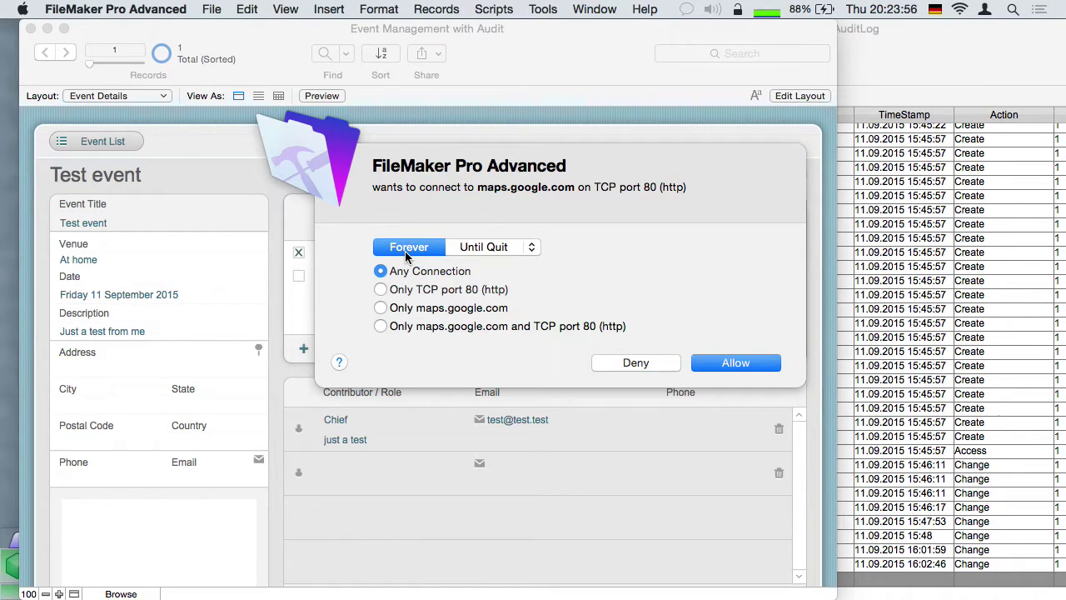
click(463, 247)
key(Return)
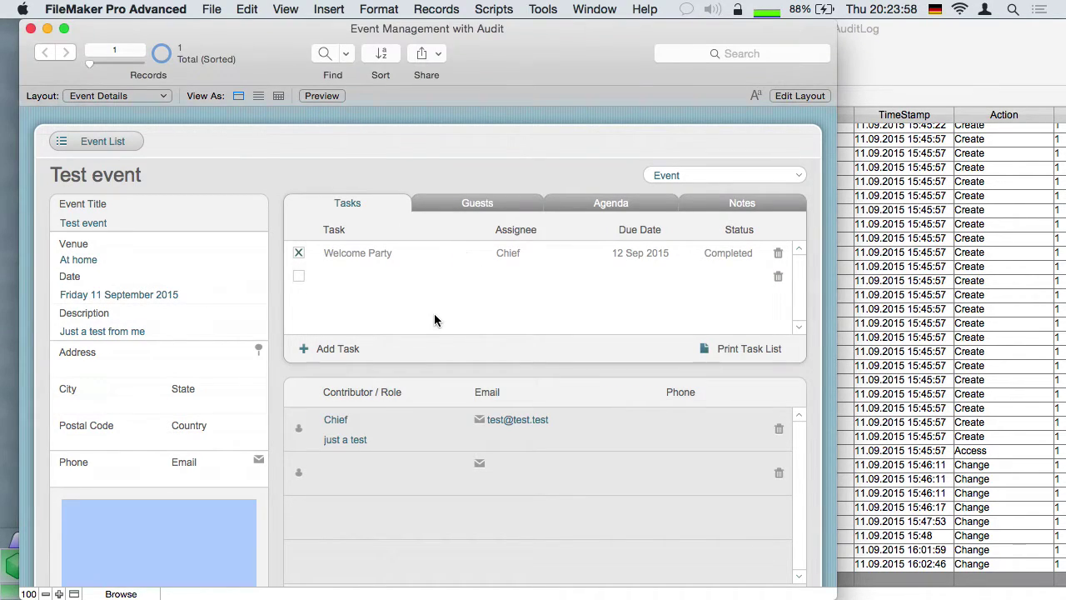
scroll(434, 319, down, 3)
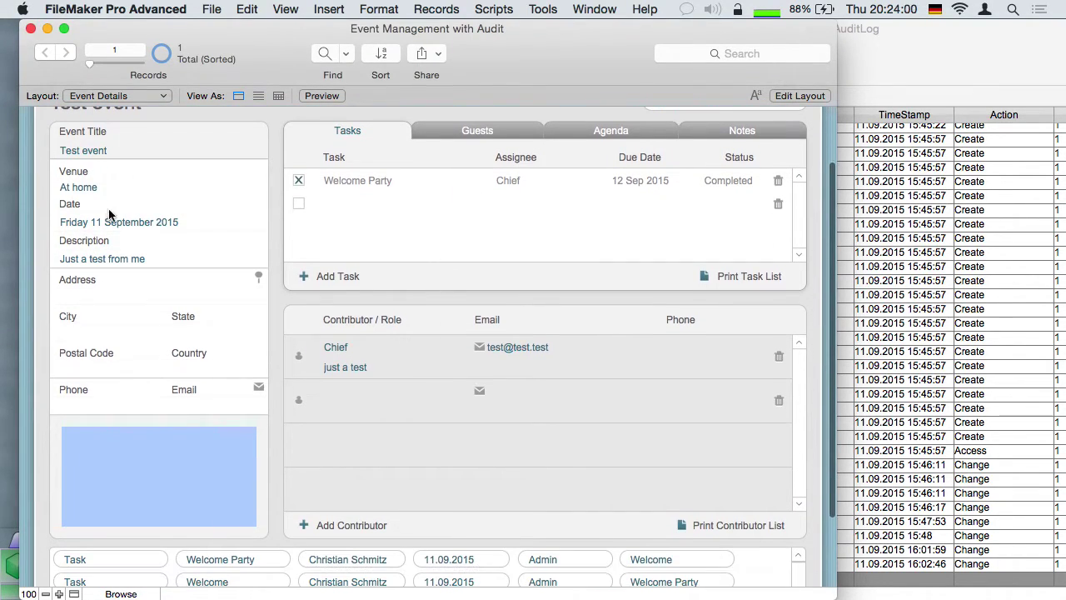
Set the venue of Test event to Las Vegas and commit the record
scroll(255, 409, down, 4)
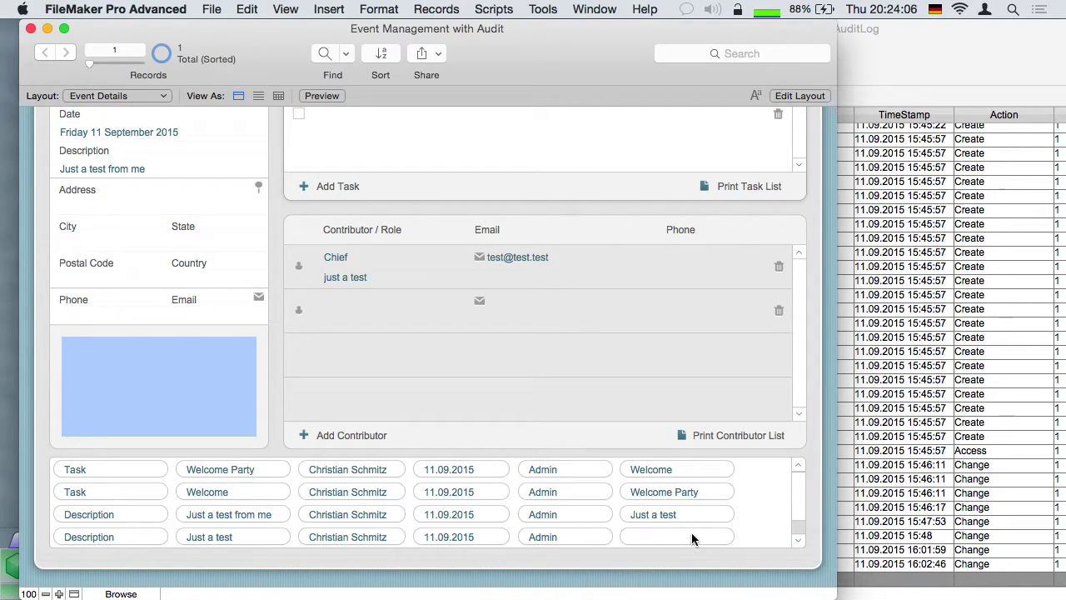
scroll(670, 538, up, 2)
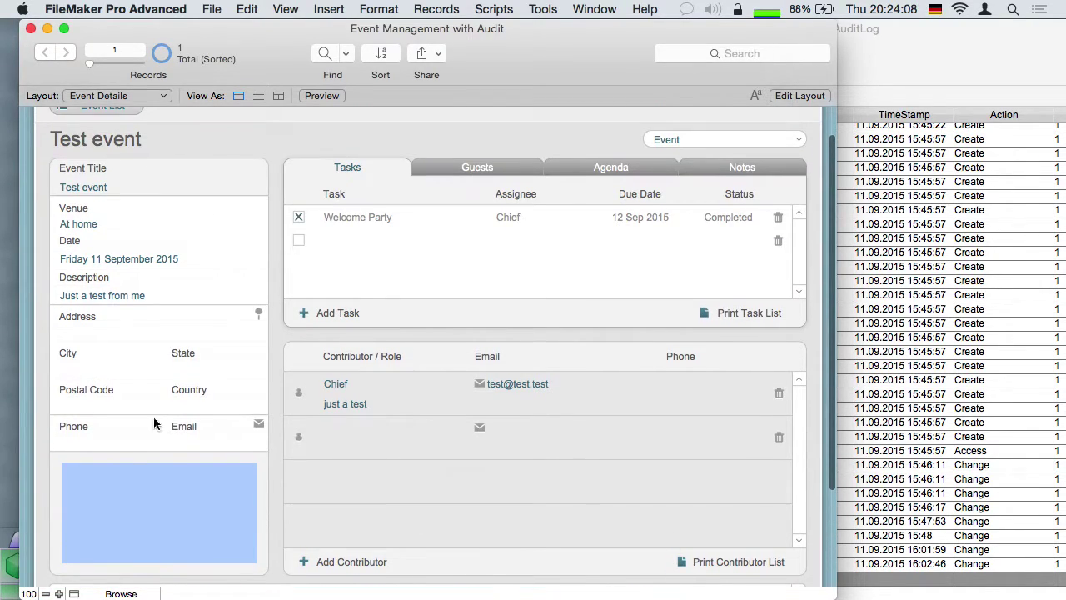
click(75, 227)
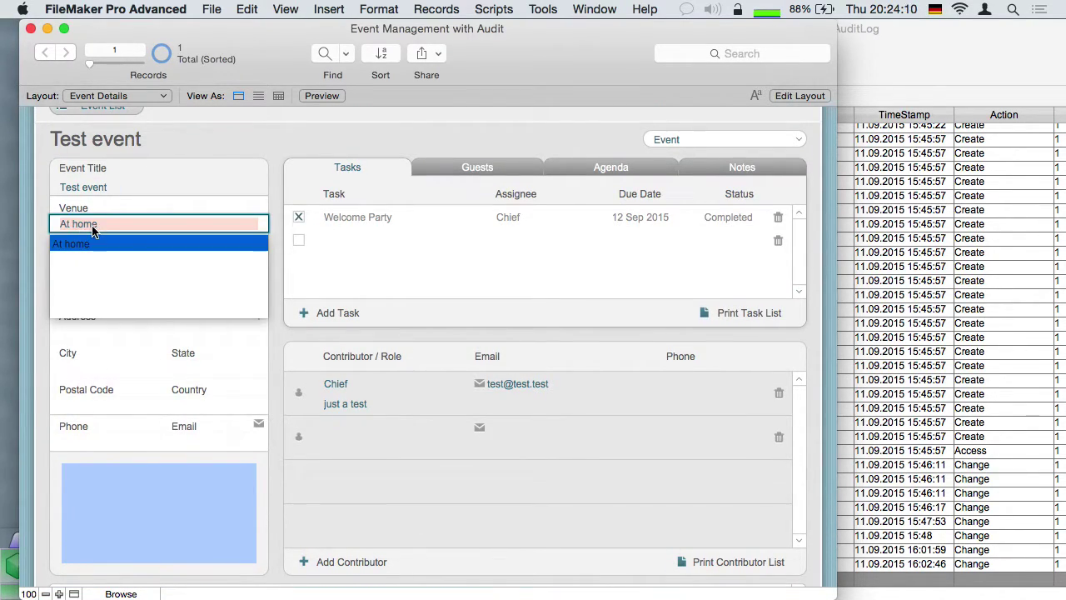
text(Las Vegas)
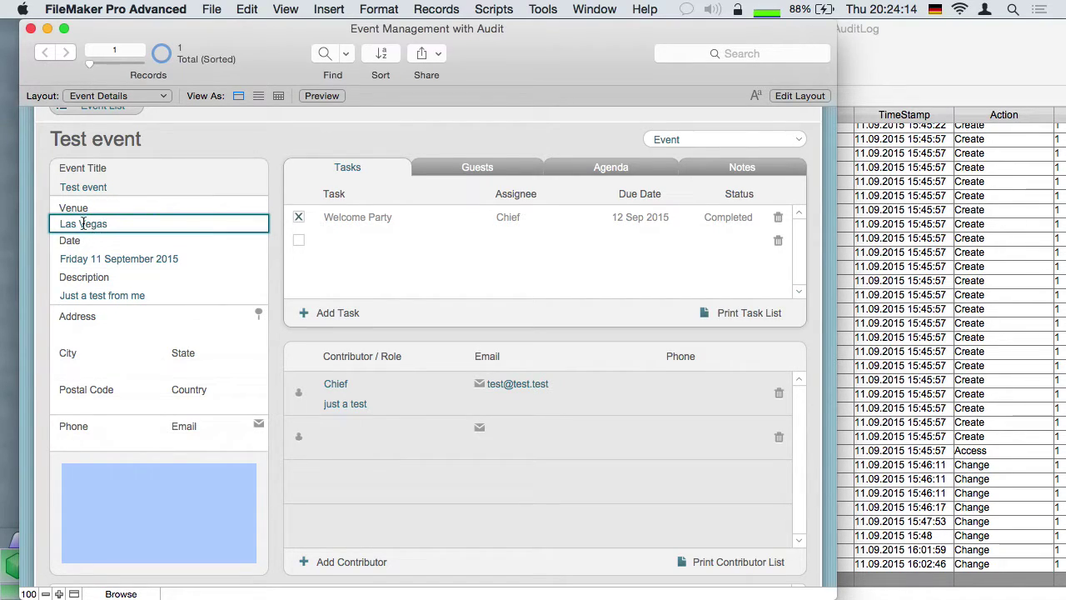
click(34, 205)
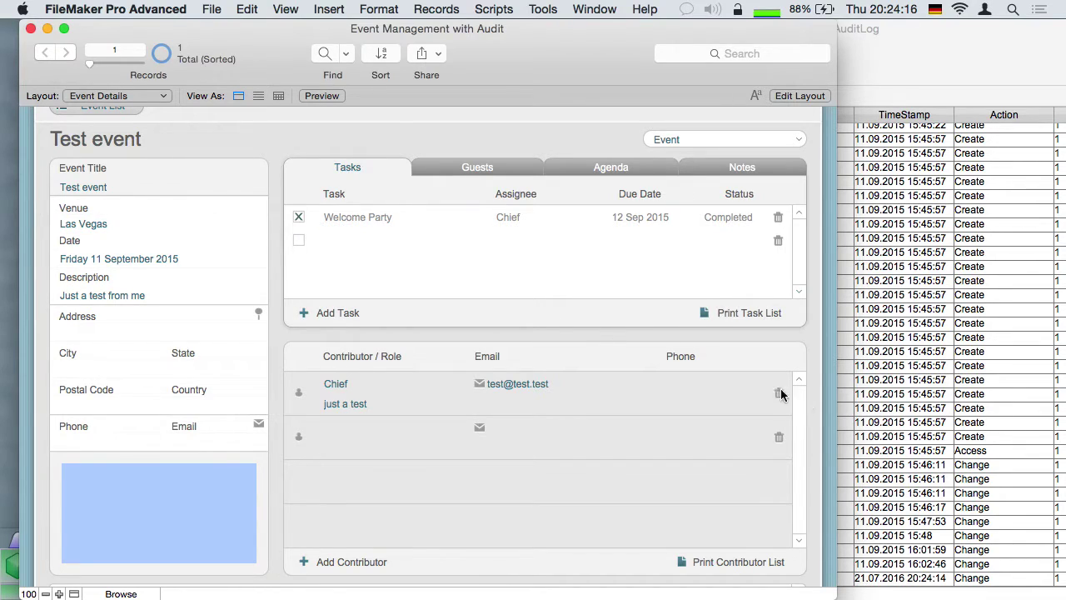
Inspect the FieldValue and FieldOldValue of the newest Venue entry in the AuditLog table
click(916, 433)
scroll(417, 554, down, 3)
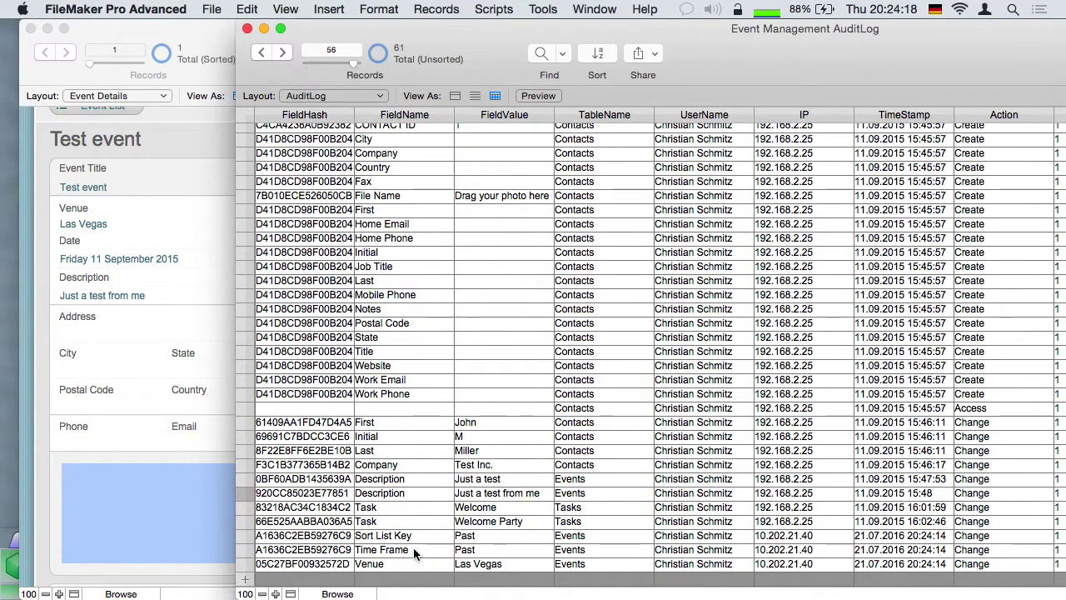
click(458, 564)
drag(458, 564, 504, 562)
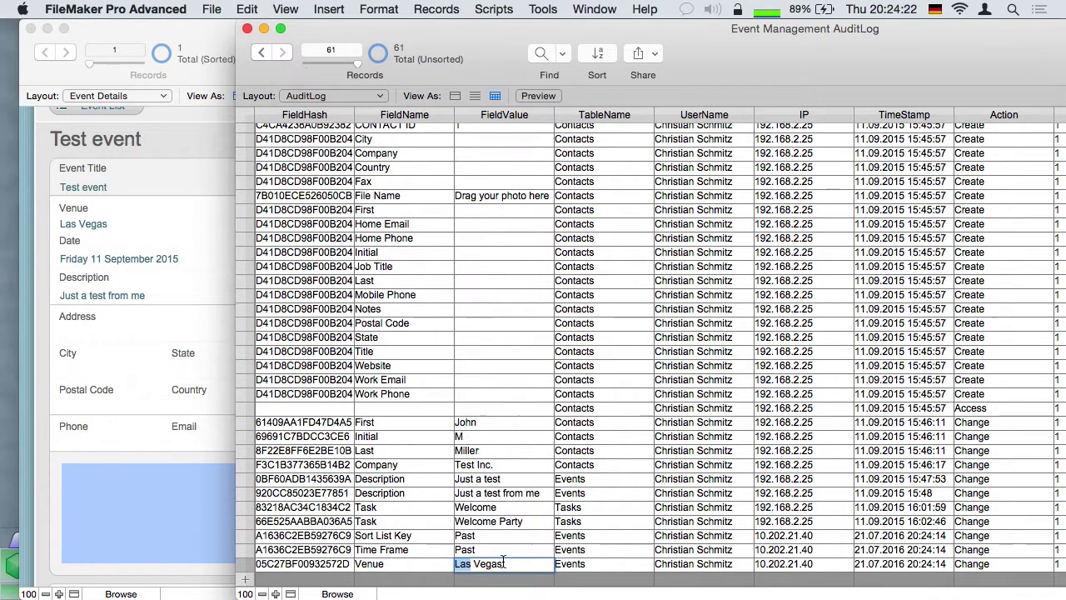
scroll(500, 563, right, 3)
drag(958, 67, 674, 67)
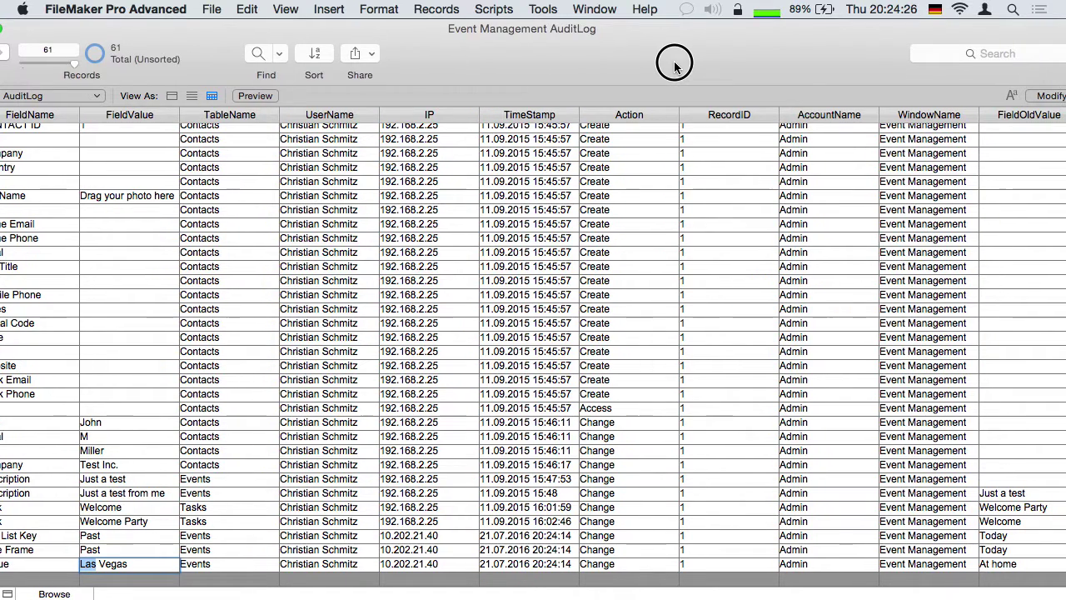
click(992, 564)
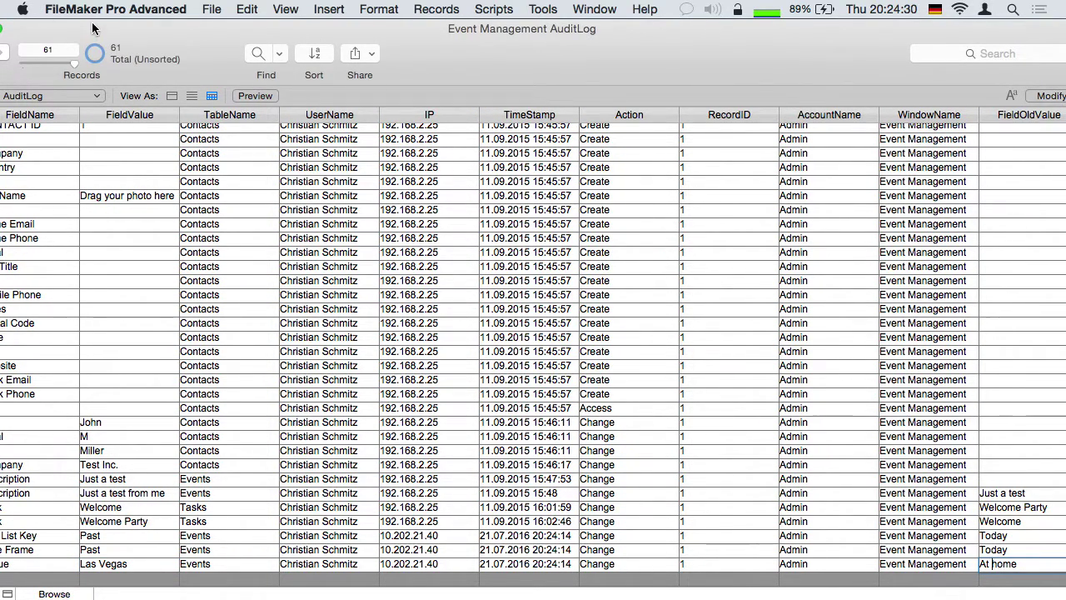
Review the logged changes for Test event in the audit portal below its contributors, comparing them with the AuditLog table
drag(91, 29, 861, 29)
click(592, 403)
scroll(591, 406, down, 3)
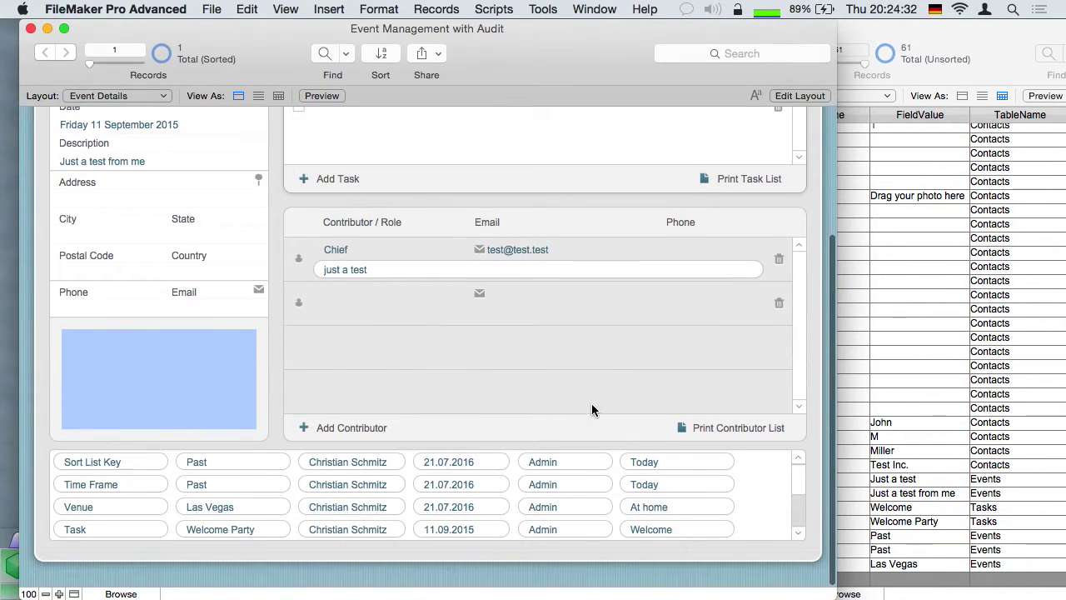
click(757, 520)
drag(798, 500, 798, 550)
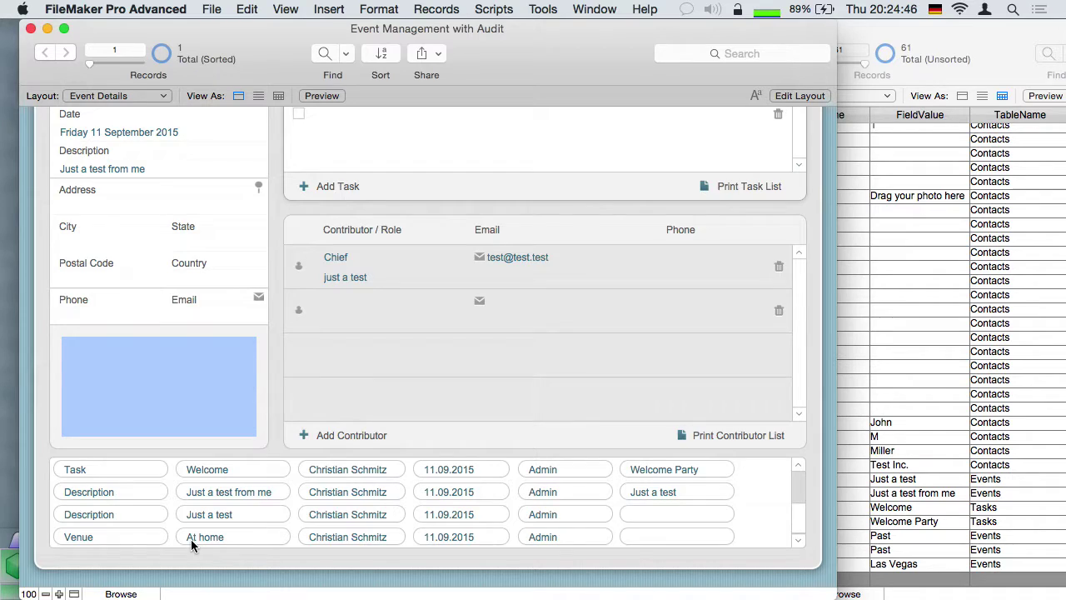
click(1000, 325)
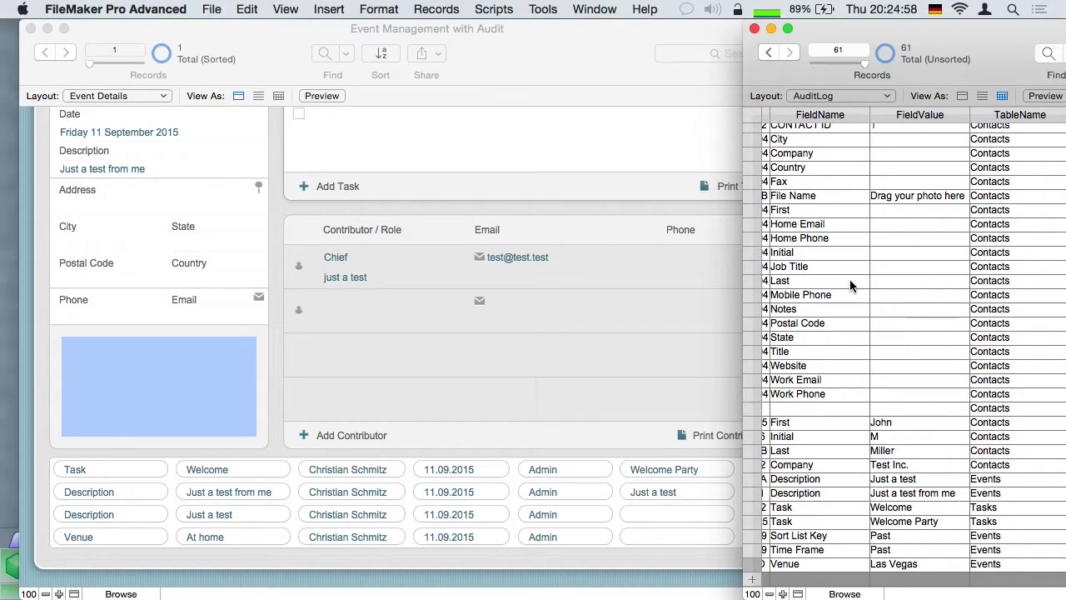
click(283, 391)
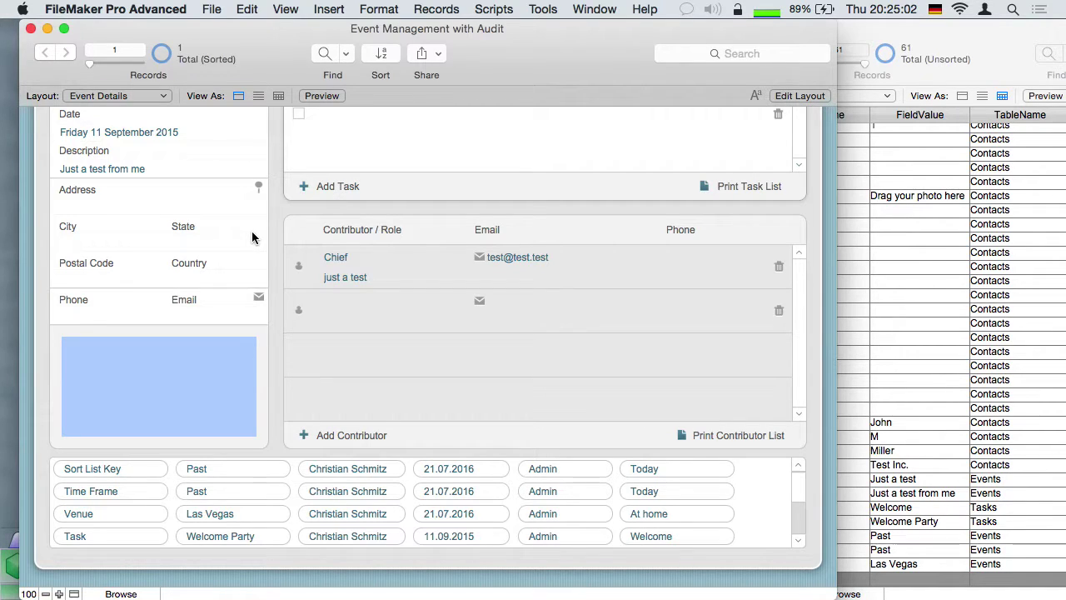
Inspect the auto-enter options of the AuditTimeStamp field in the Events table, leaving them as they are
click(203, 8)
click(200, 7)
key(super+shift+d)
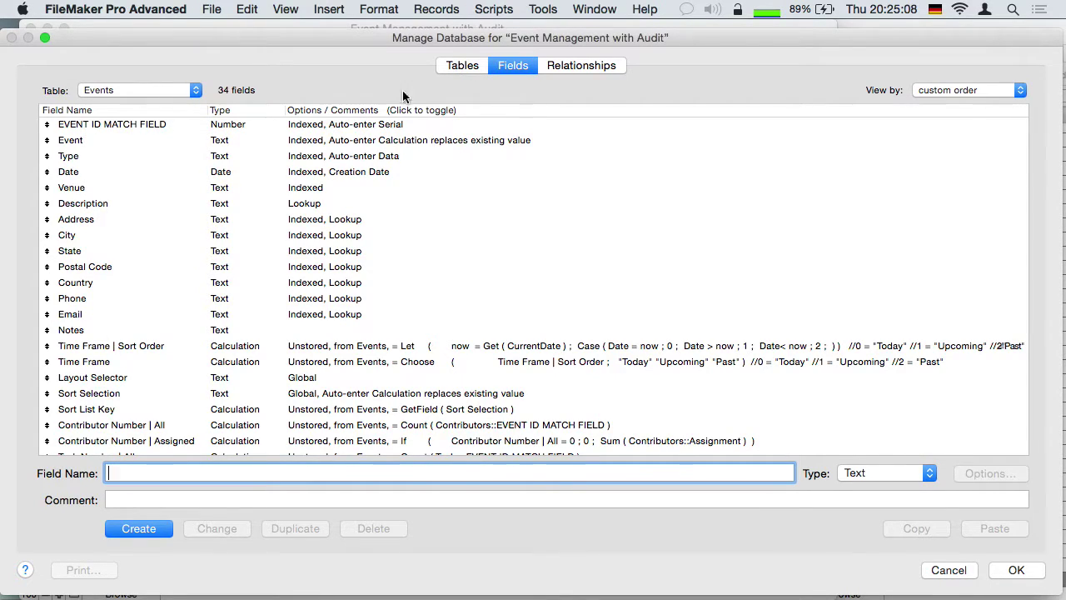
scroll(145, 158, down, 5)
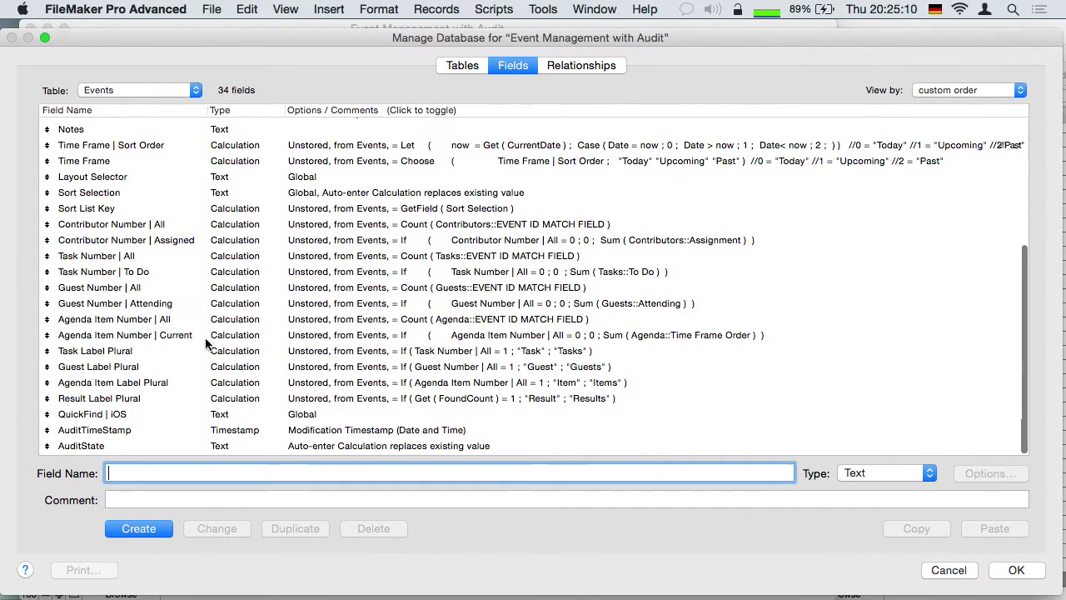
click(319, 433)
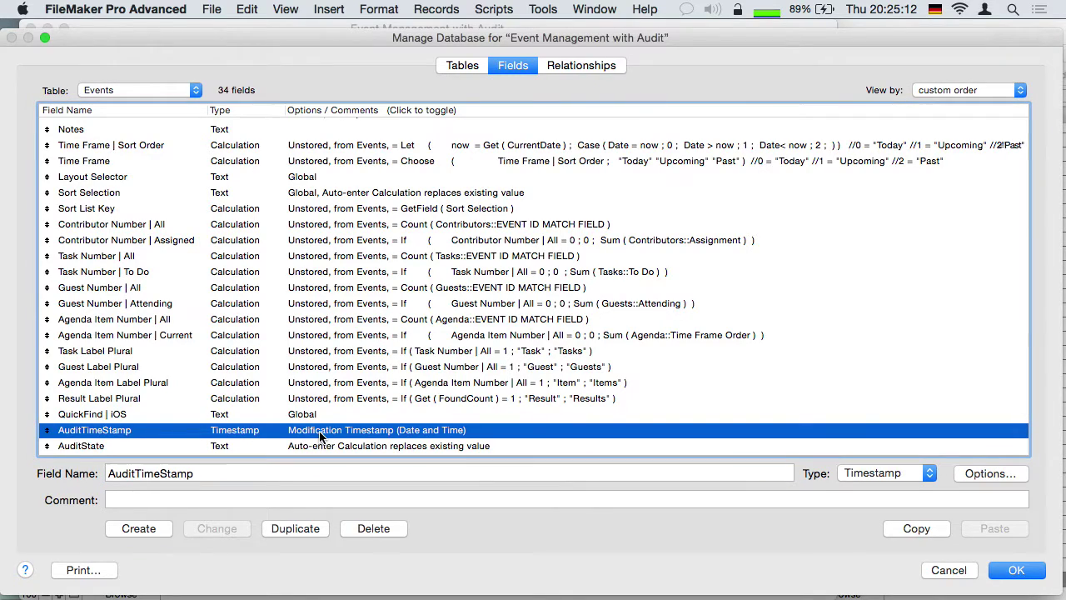
double_click(320, 433)
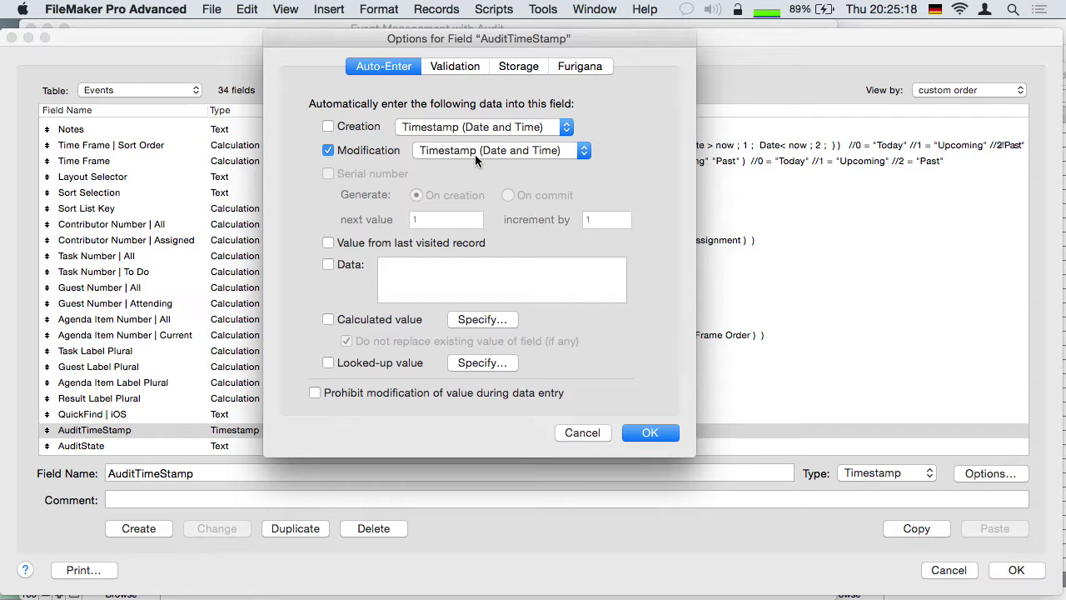
click(582, 433)
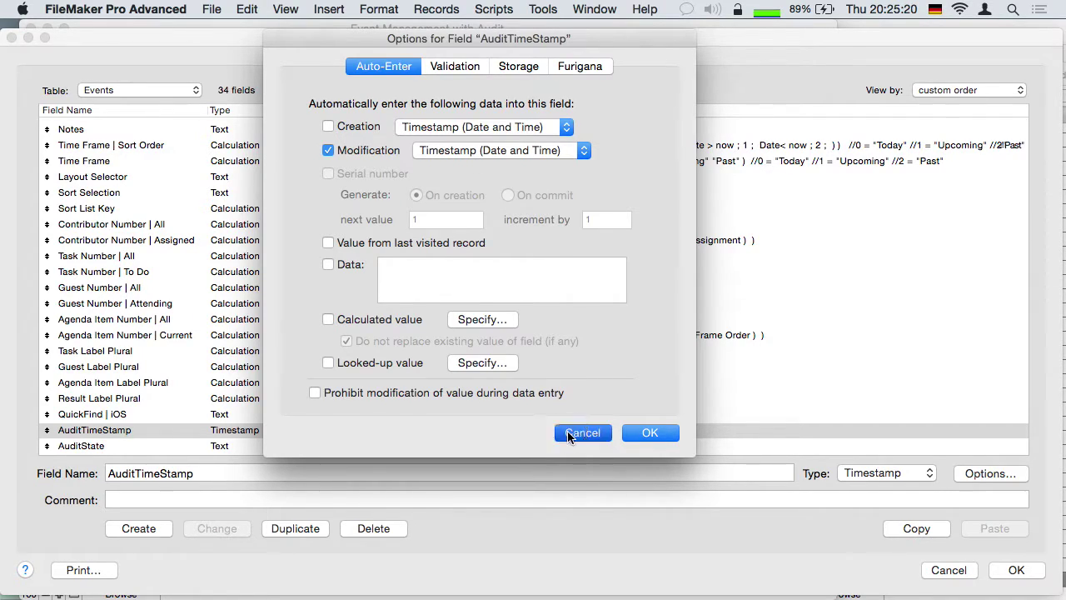
Open the auto-enter calculation of the AuditState field and examine its Audit.Changed2 function name and AuditTimeStamp parameter
double_click(344, 446)
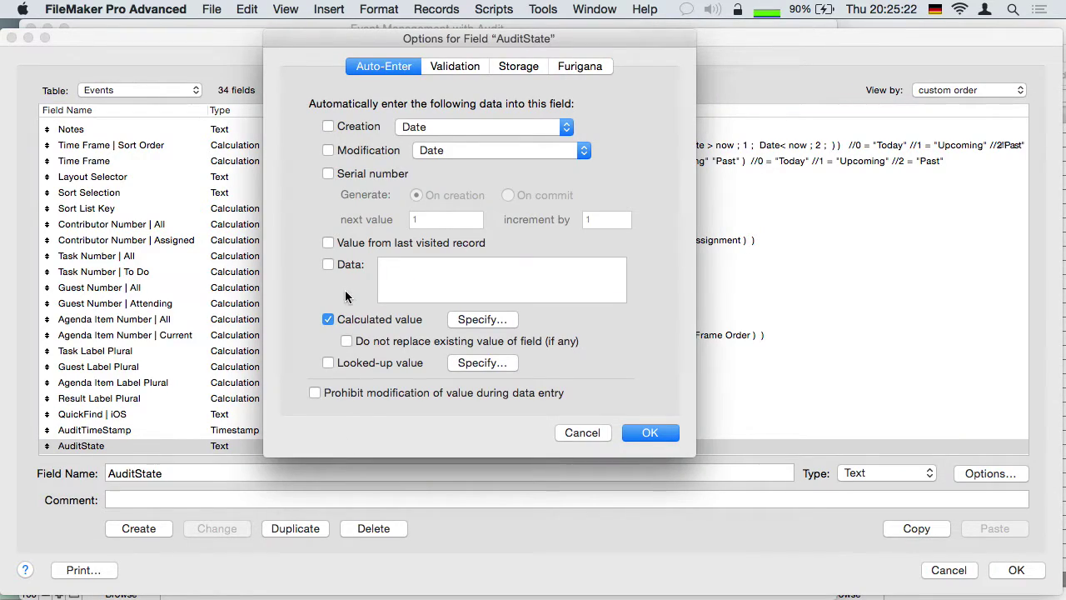
click(483, 319)
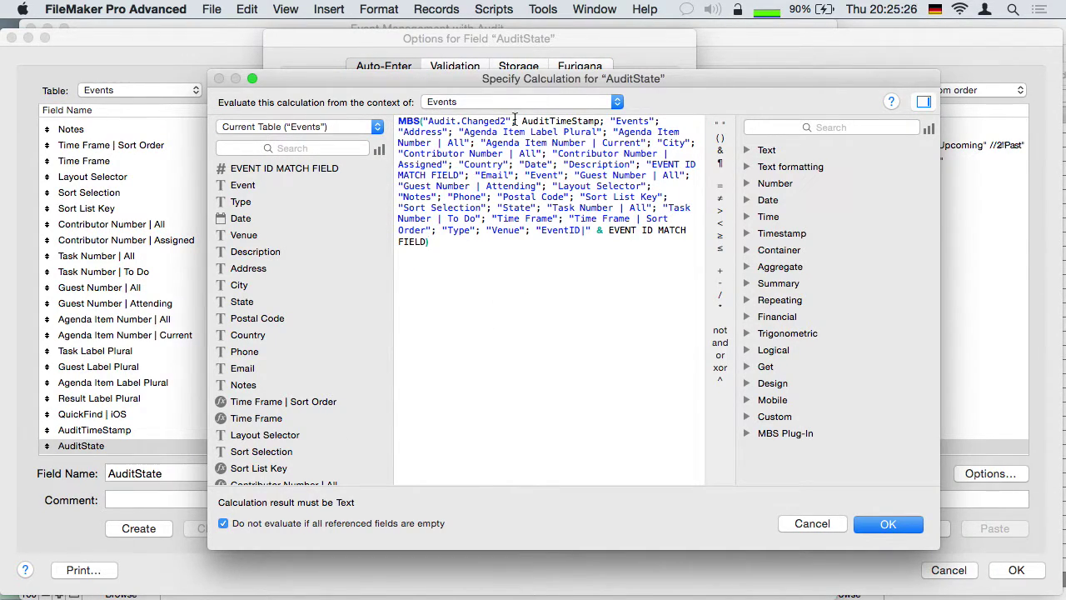
double_click(555, 120)
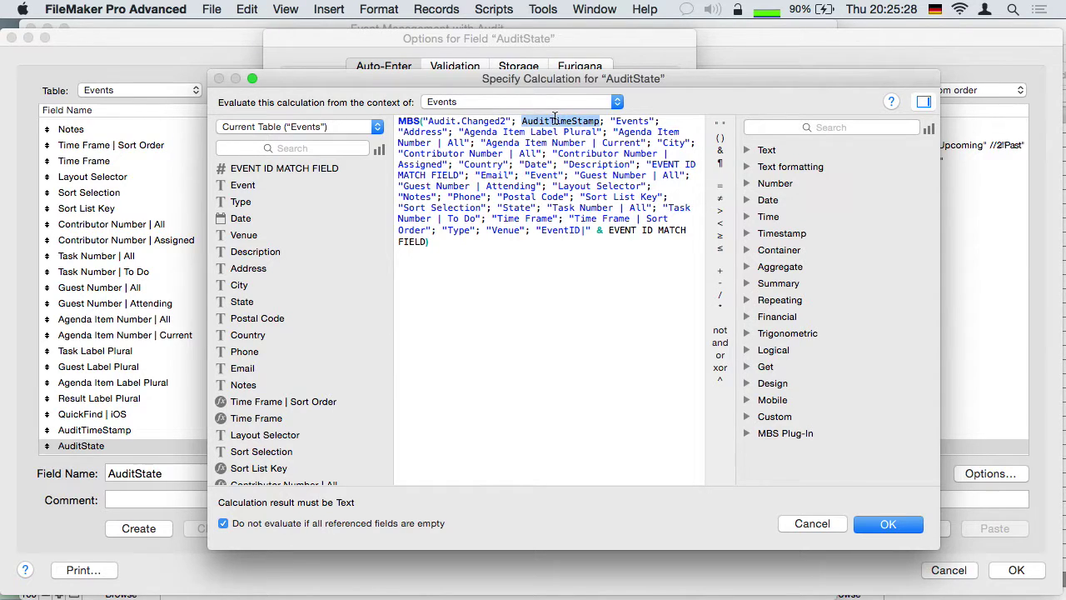
double_click(492, 121)
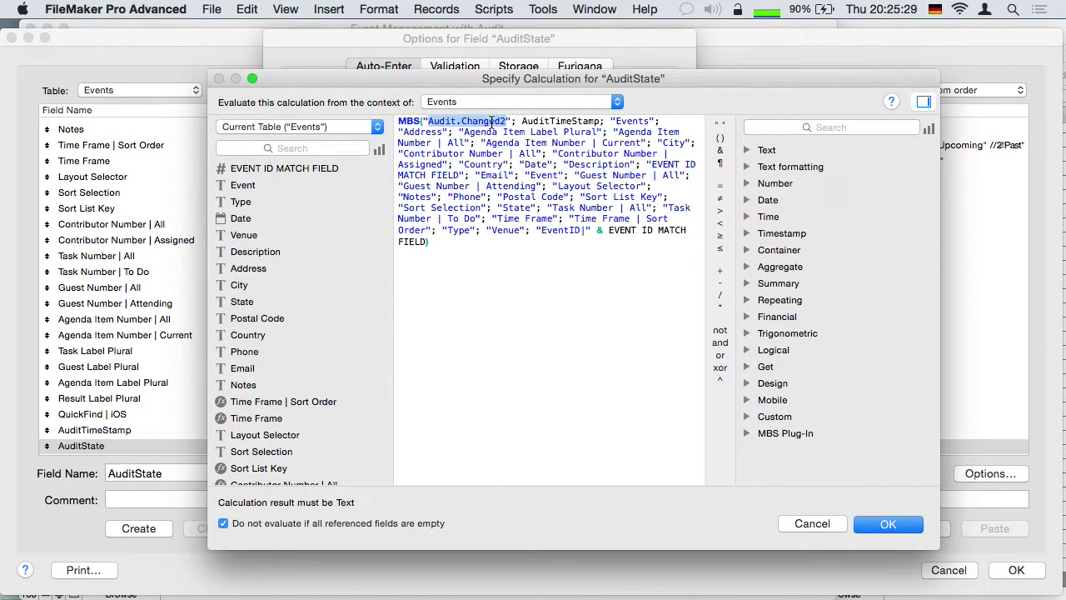
double_click(543, 121)
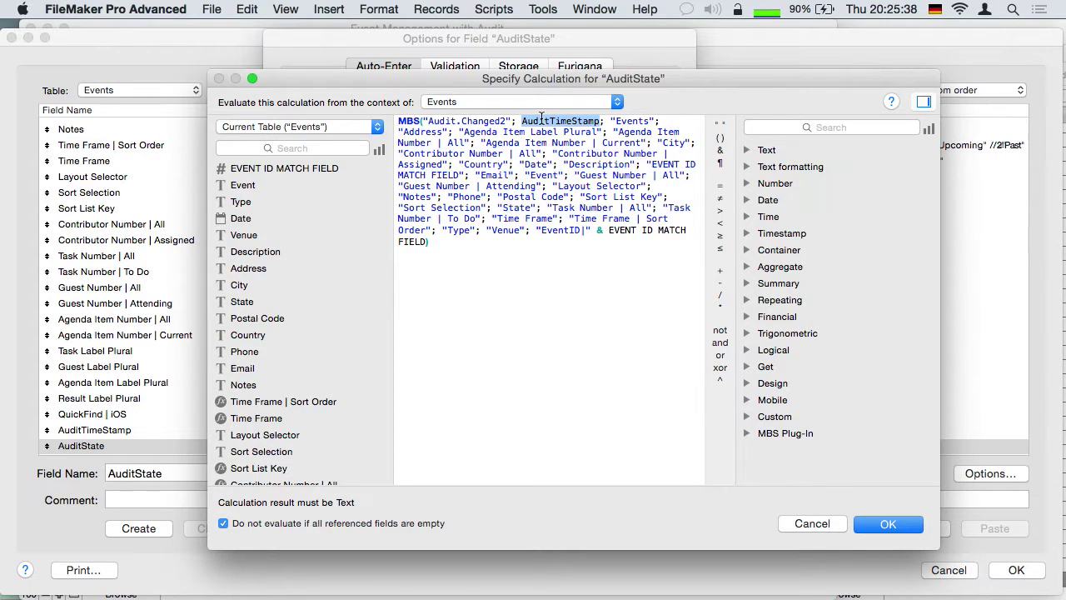
double_click(489, 121)
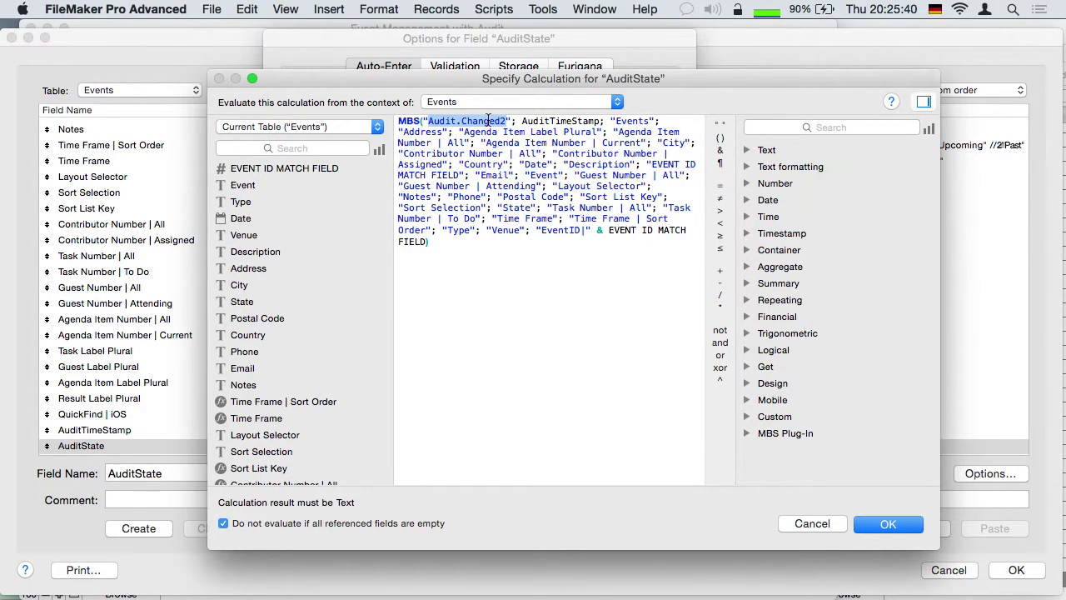
click(472, 120)
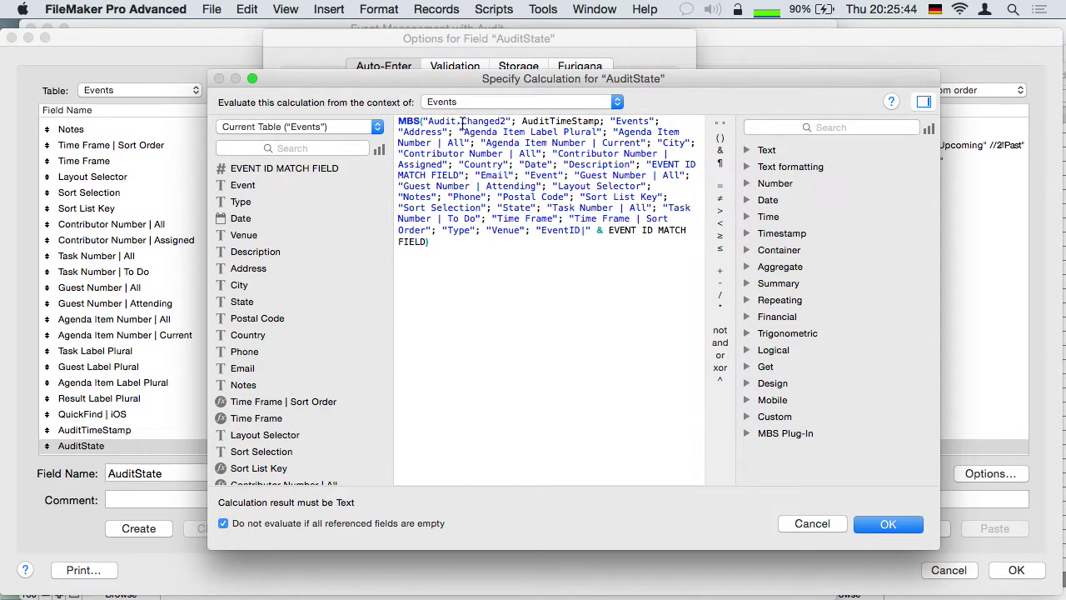
Examine the Events table name, the field name list and the EventID parameter in the AuditState calculation, leaving database management without saving
drag(600, 122, 545, 169)
click(556, 167)
drag(398, 131, 518, 223)
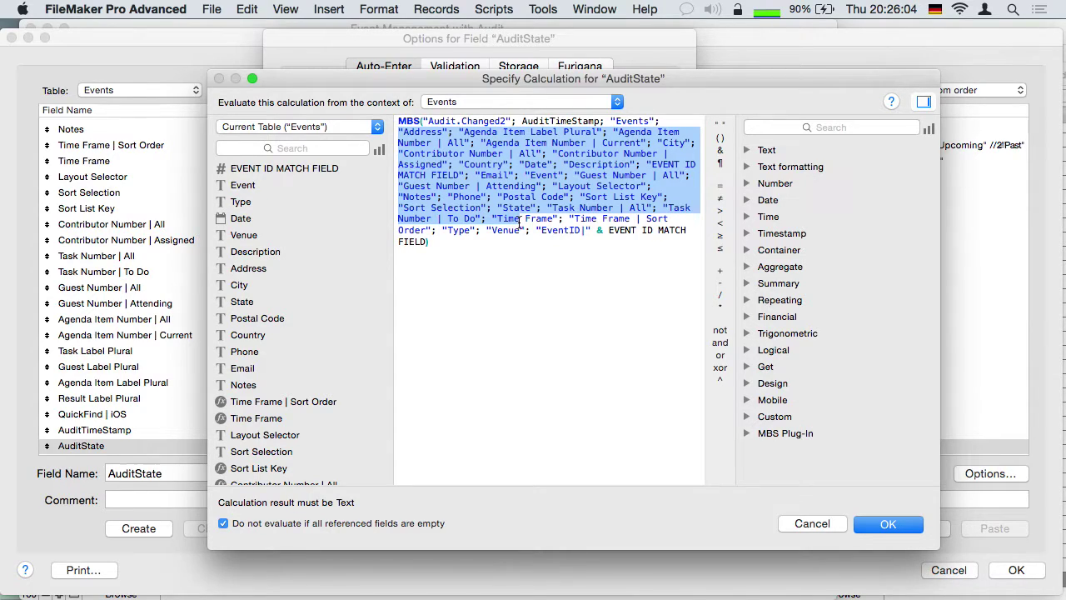
click(527, 255)
double_click(627, 121)
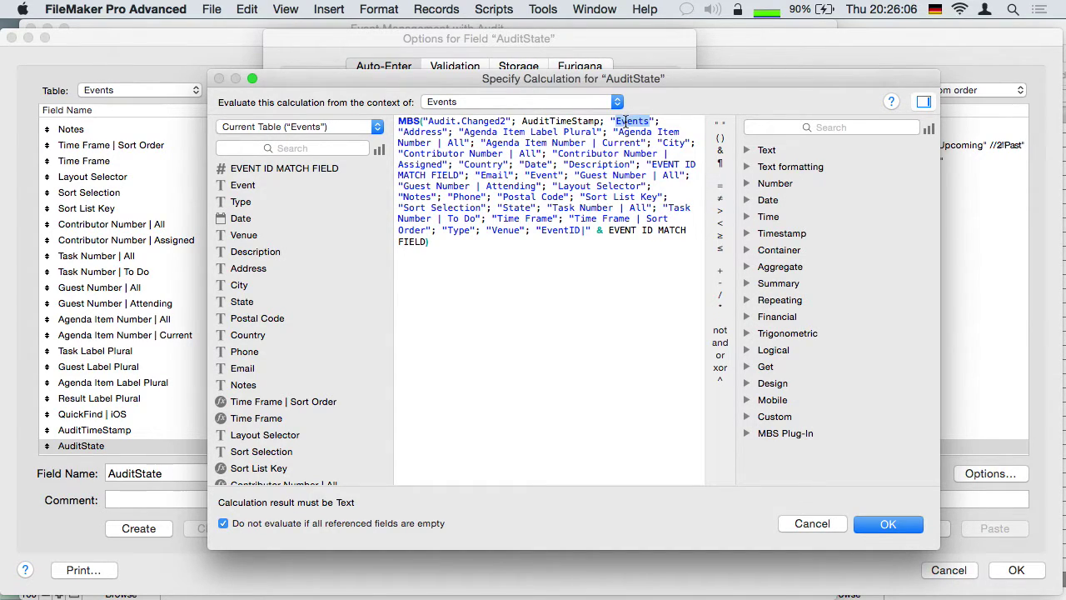
drag(537, 230, 558, 251)
click(558, 251)
double_click(559, 231)
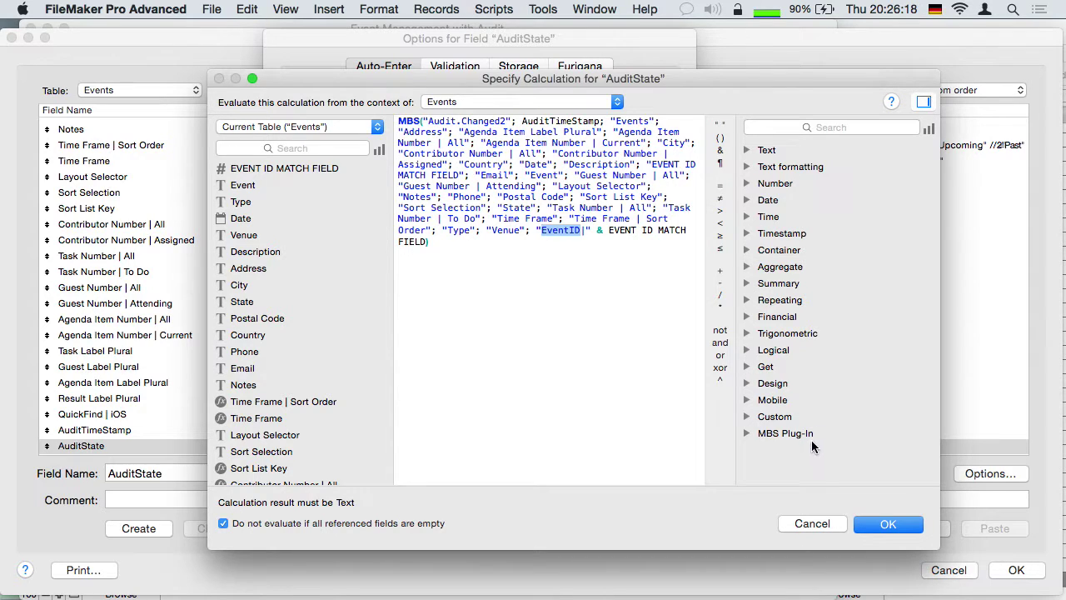
click(807, 525)
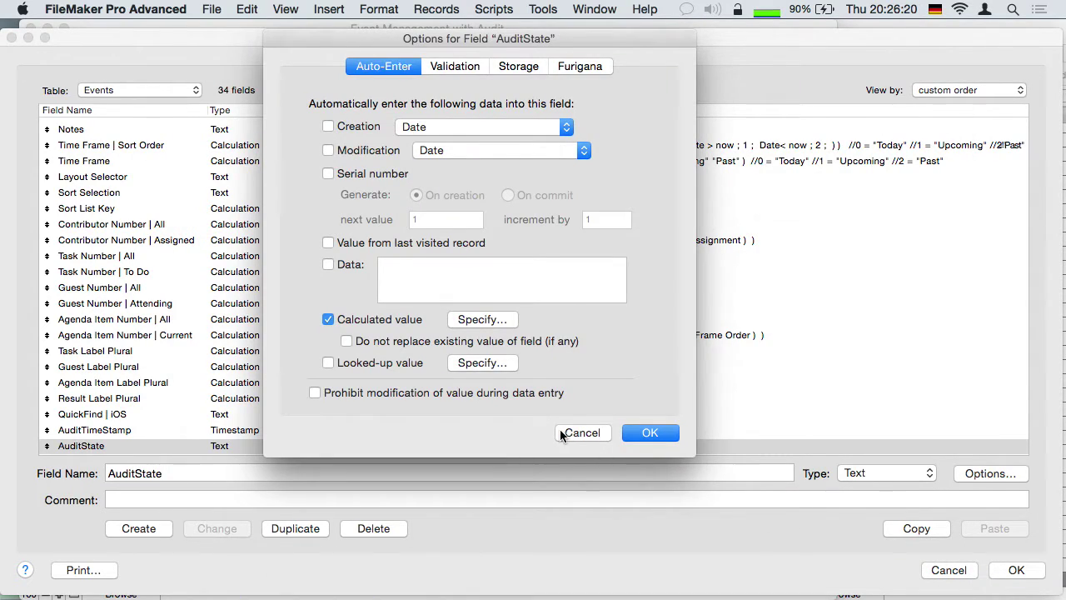
click(578, 430)
click(952, 570)
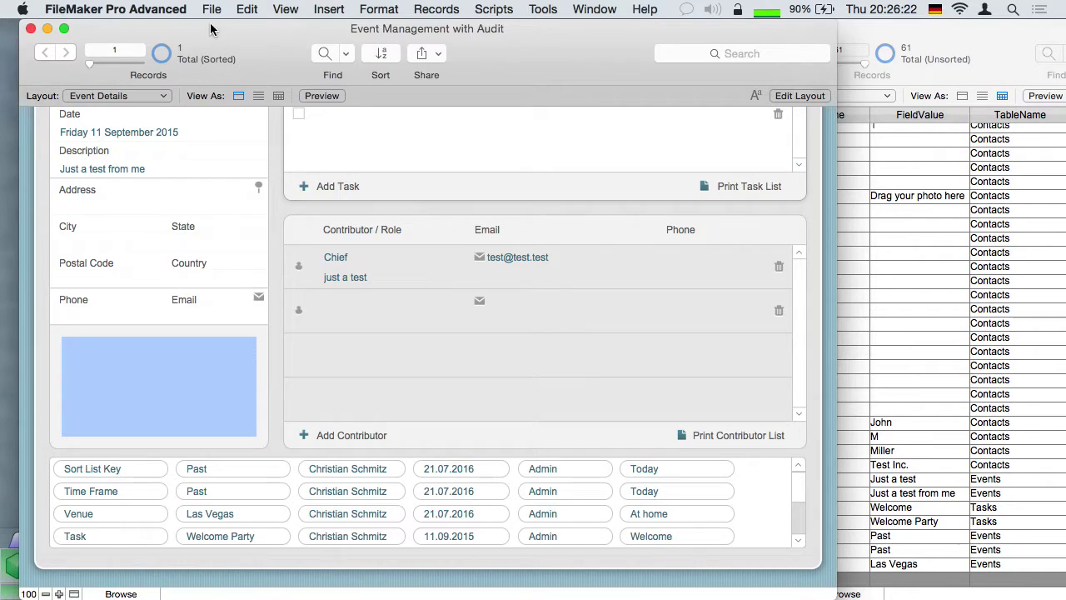
Check the accounts and privilege sets in the security settings of Event Management with Audit, then cancel
click(210, 10)
mouse_move(243, 157)
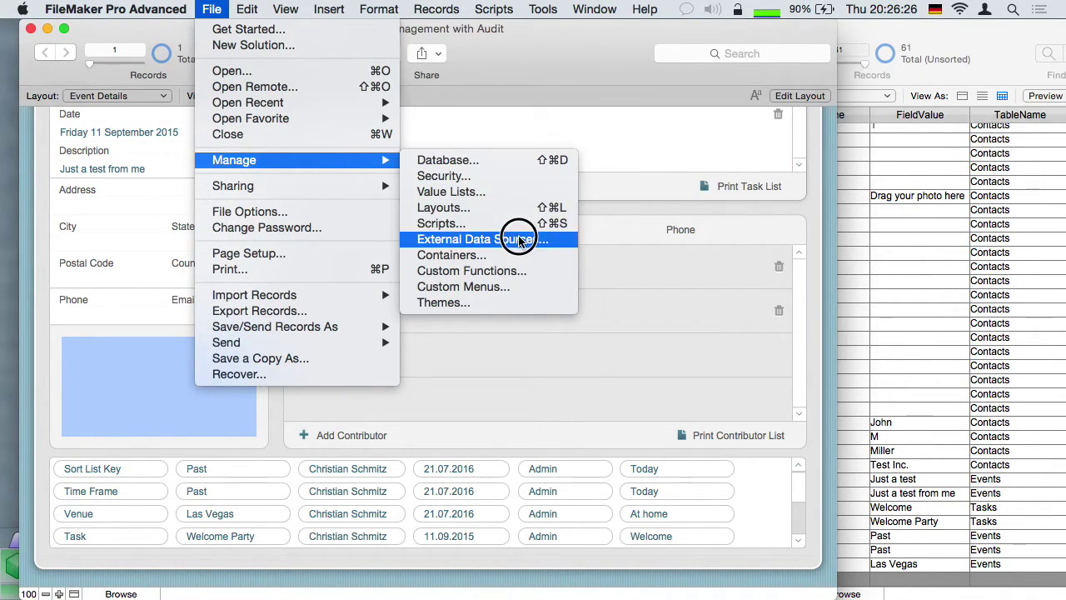
click(508, 178)
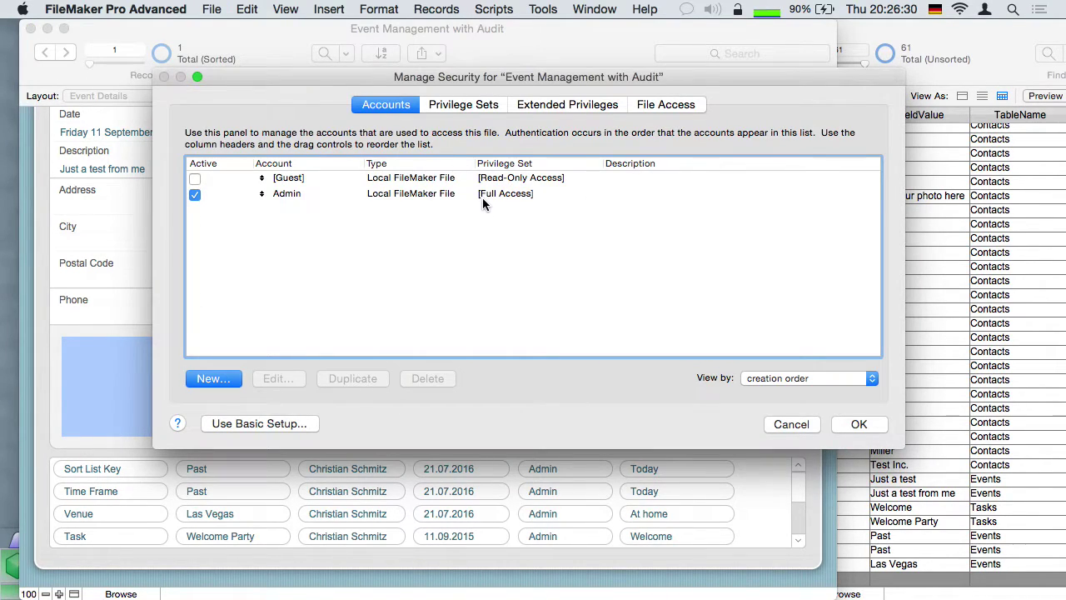
click(797, 423)
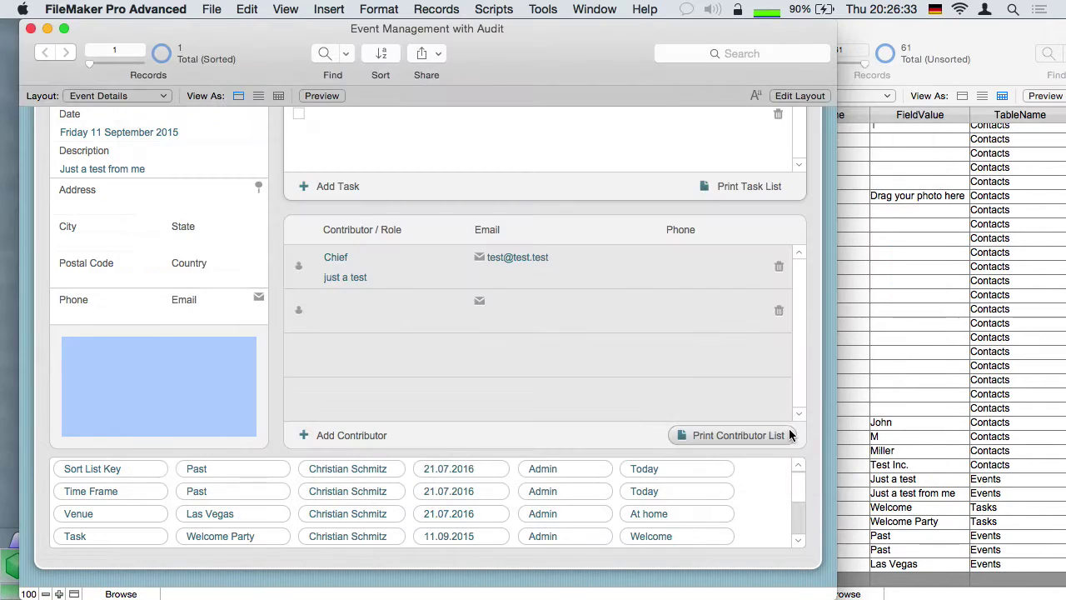
Close Event Management with Audit and open the Audit database from the Audit examples folder
click(29, 31)
click(526, 177)
key(super+Up)
key(Down)
key(Down)
key(super+Down)
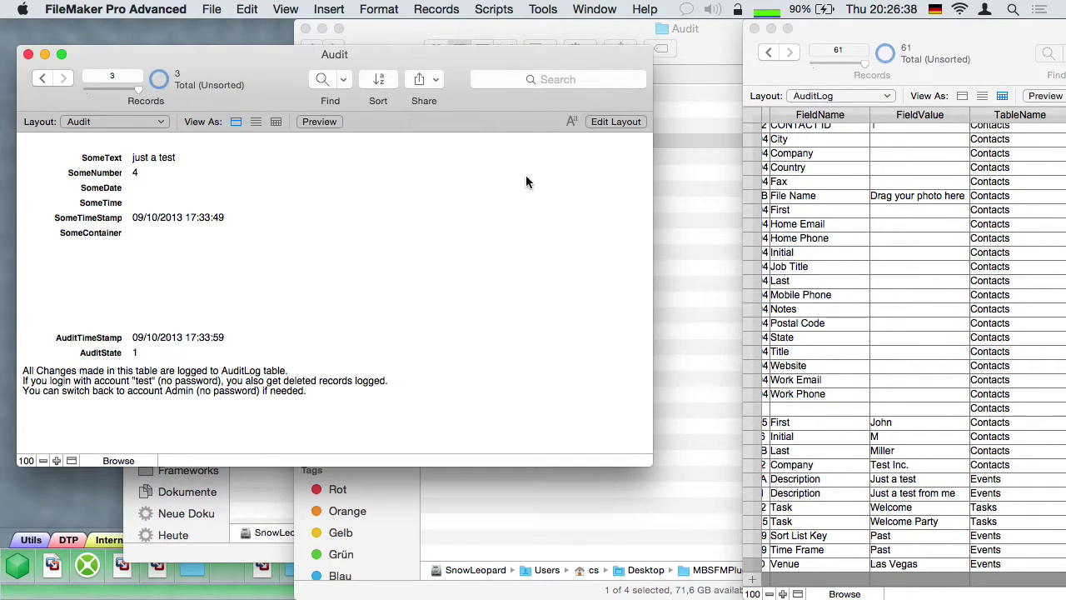
Open the custom record privileges of the Test account's privilege set in the Audit database's security settings
click(211, 10)
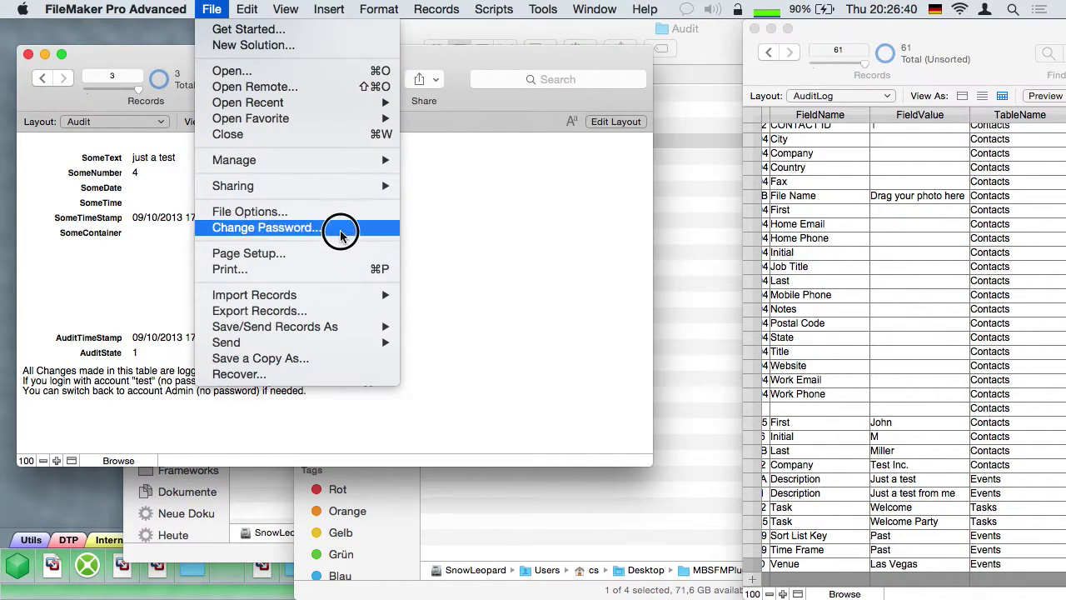
mouse_move(344, 194)
mouse_move(388, 160)
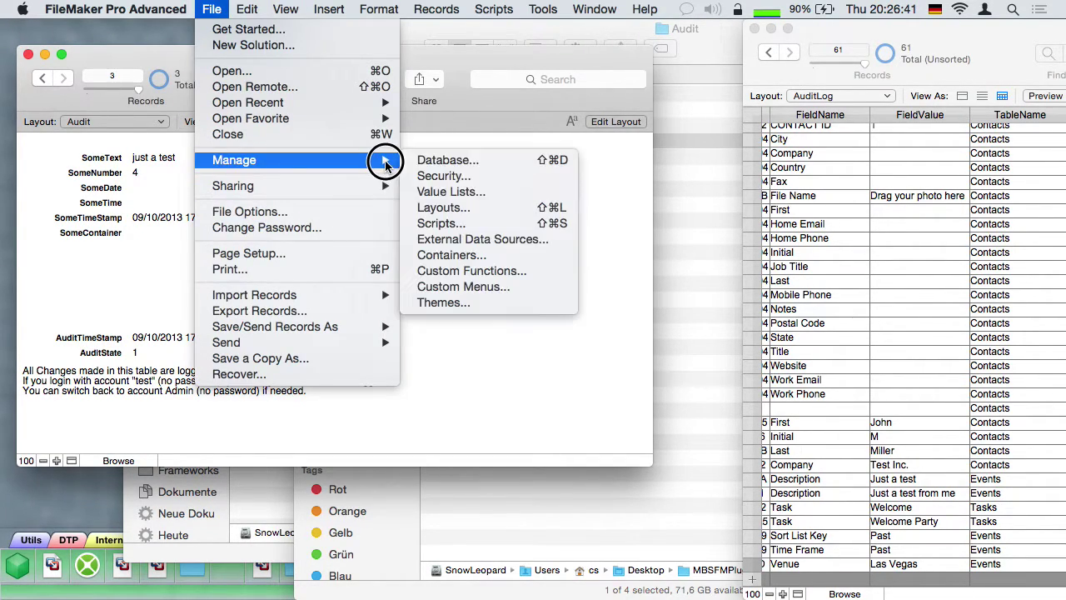
click(434, 174)
double_click(368, 212)
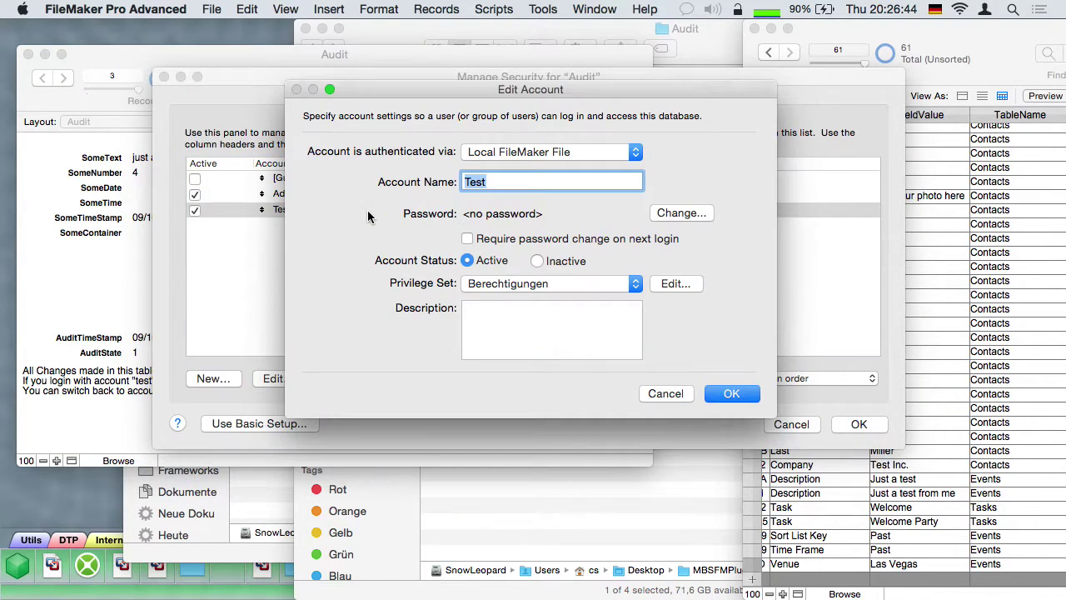
click(676, 283)
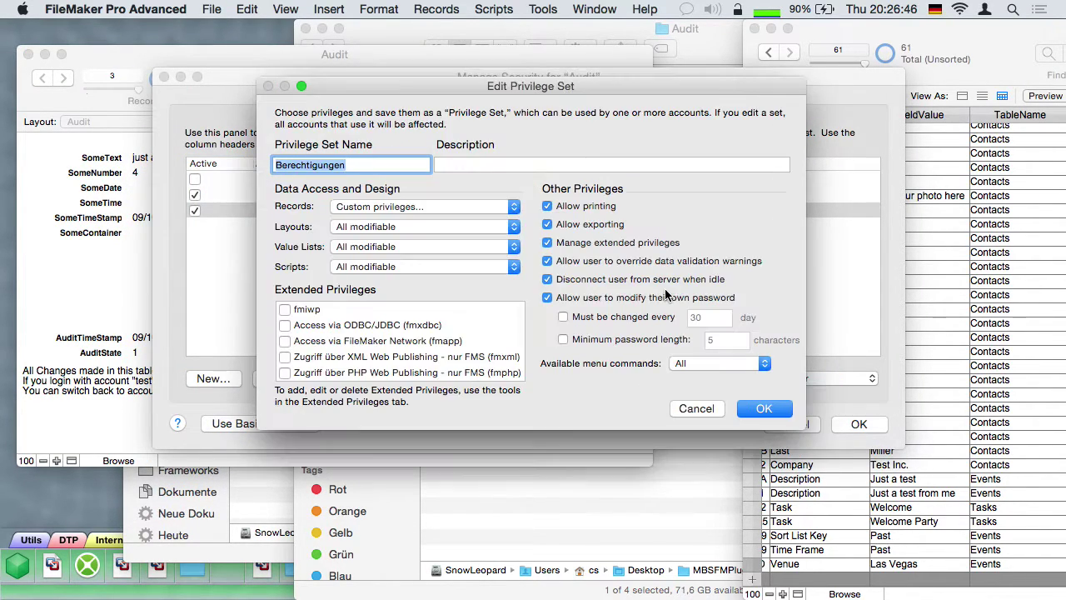
click(438, 208)
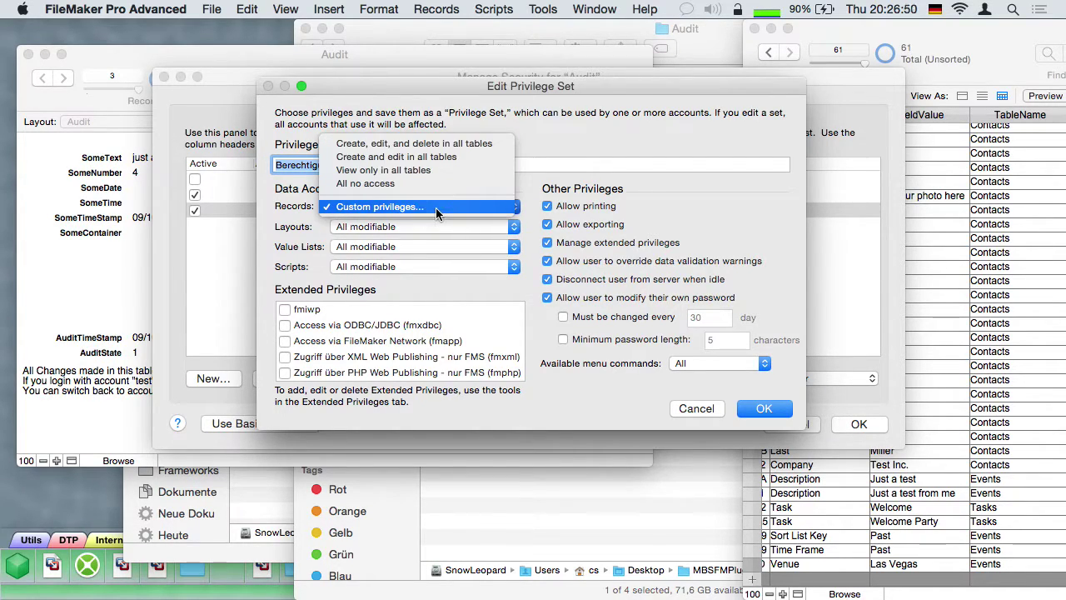
click(435, 207)
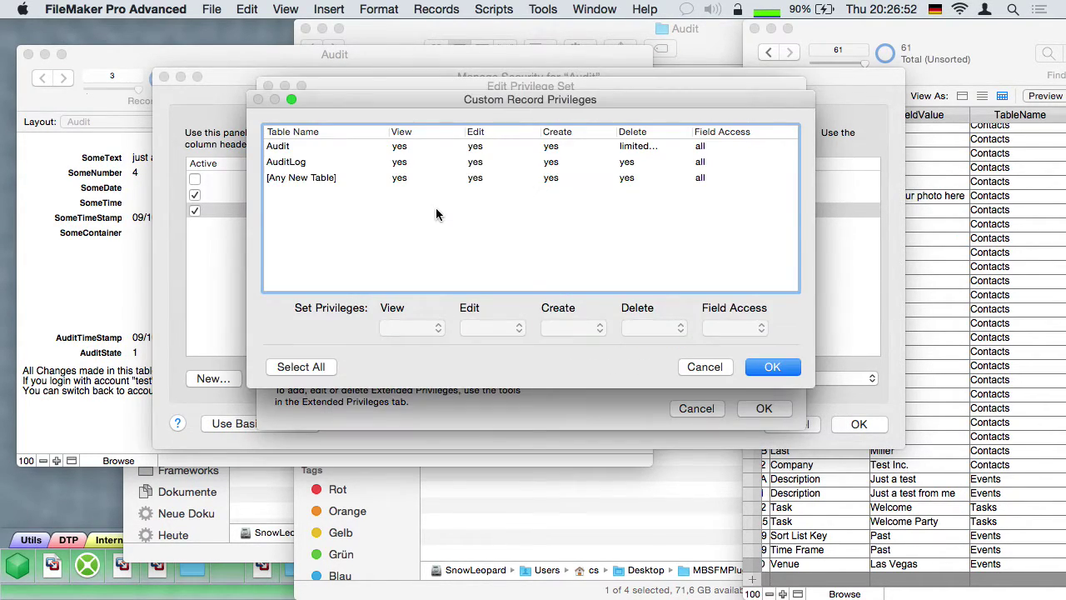
Examine the limited Delete calculation for the Audit table, then cancel all security dialogs and discard any changes
click(631, 151)
click(655, 330)
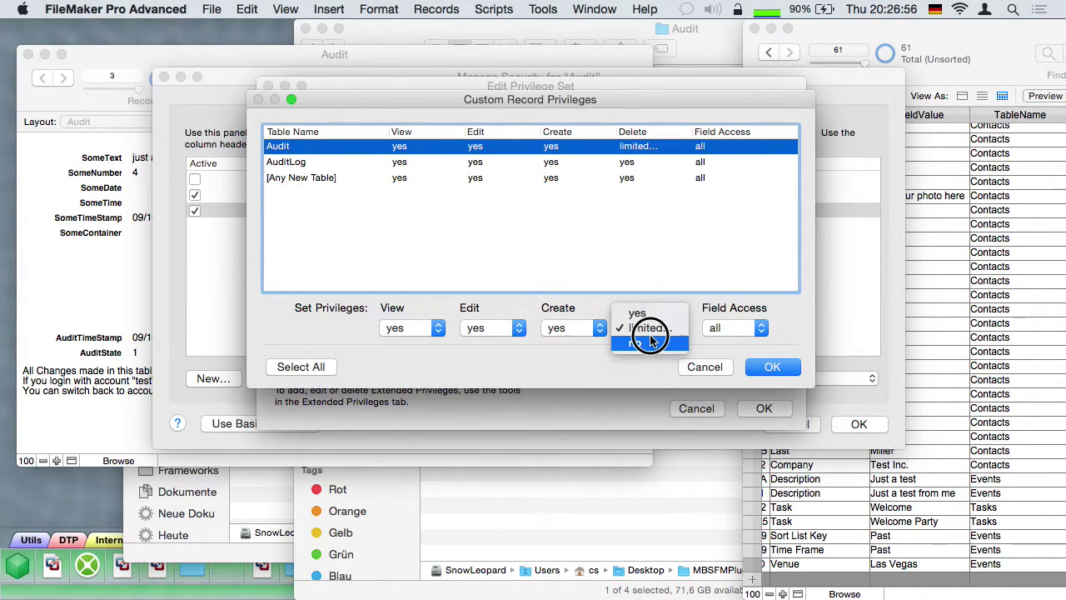
click(646, 329)
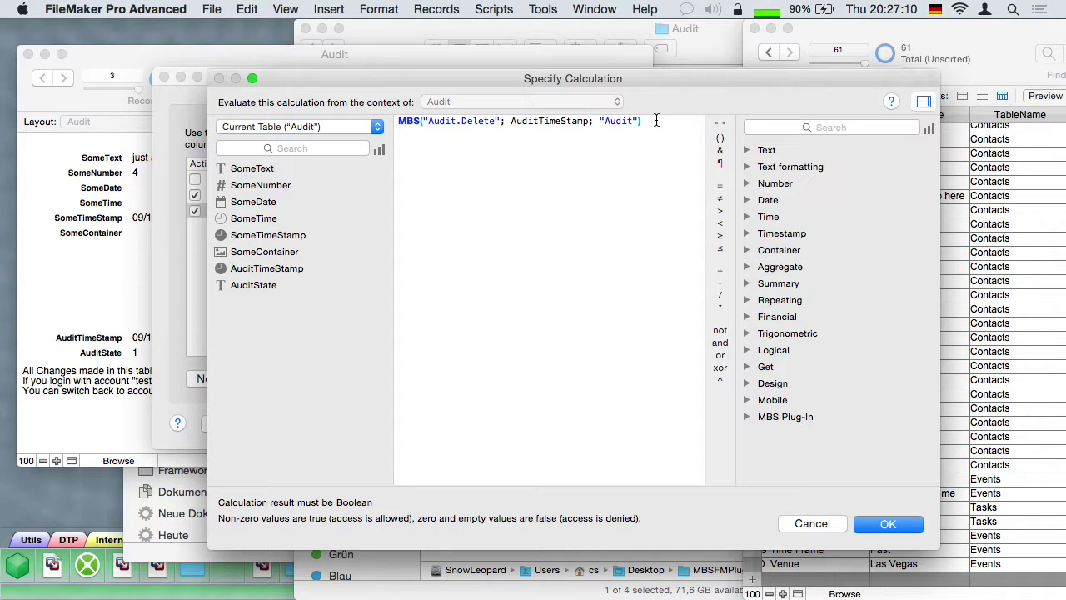
click(827, 528)
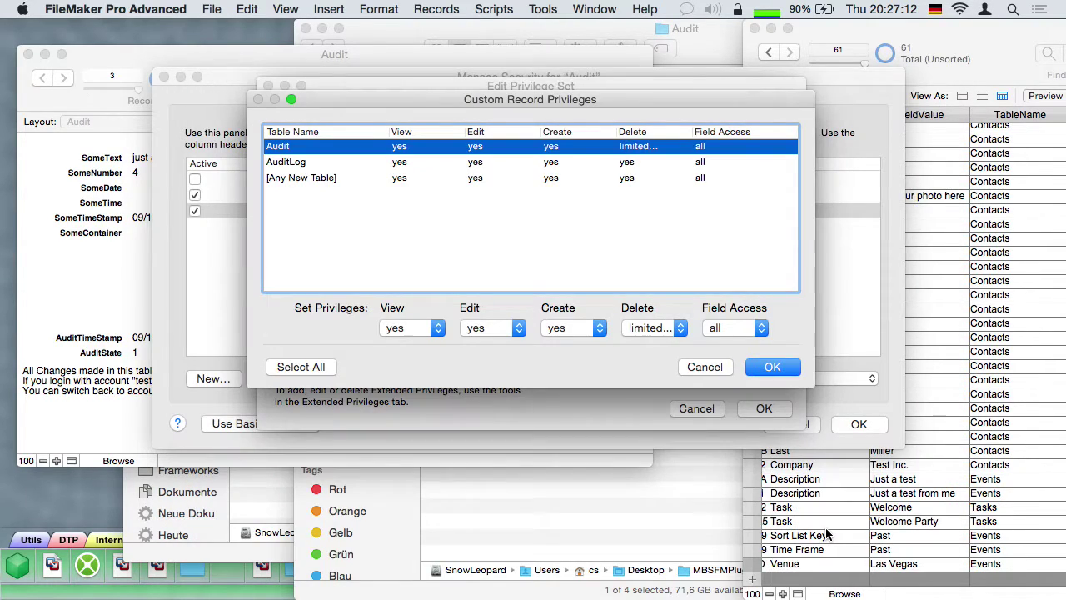
click(697, 365)
click(691, 408)
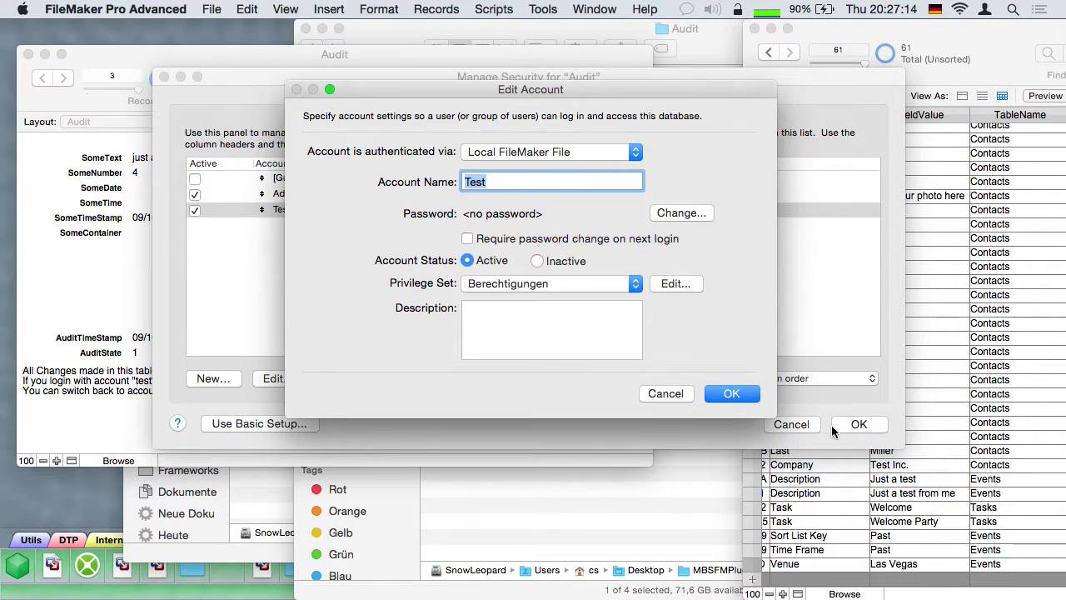
click(688, 400)
click(783, 426)
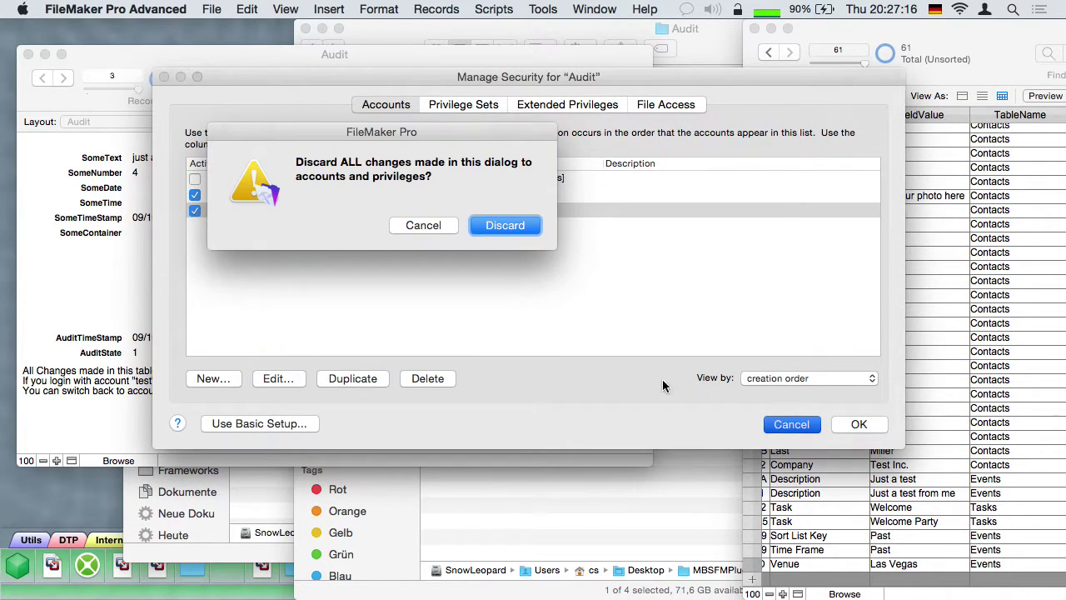
click(503, 227)
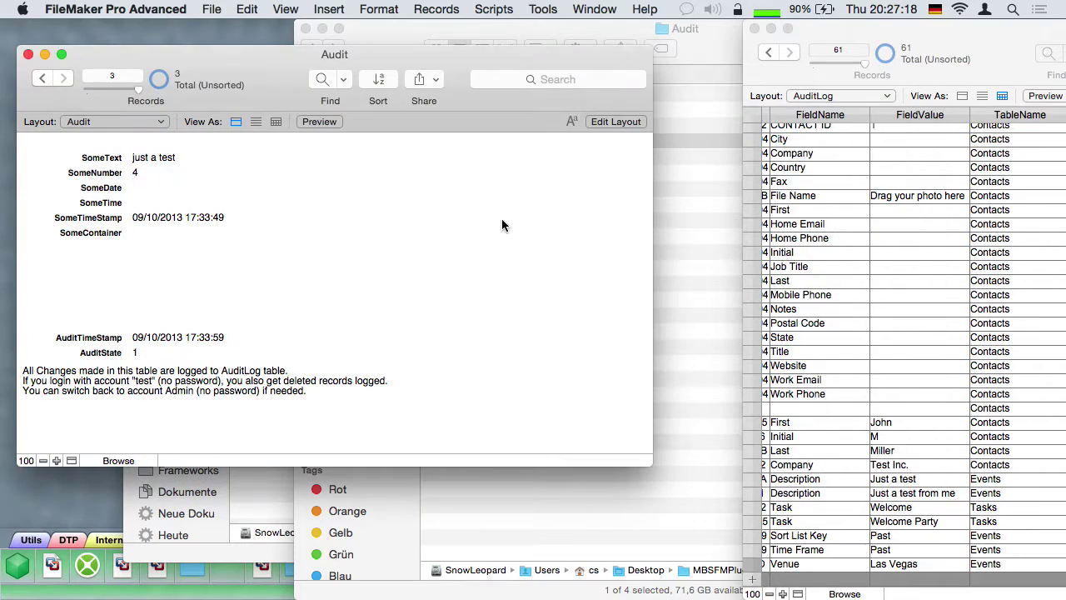
Examine the Event Management AuditLog columns from FieldHash to FieldOldValue, then close the log and quit FileMaker
drag(994, 55, 364, 56)
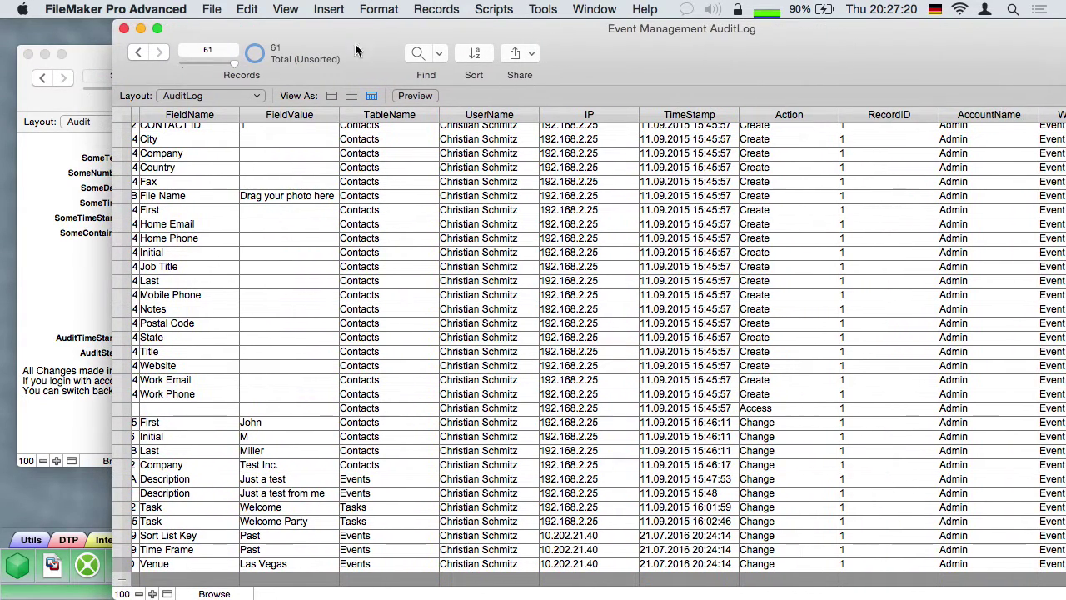
scroll(256, 197, left, 4)
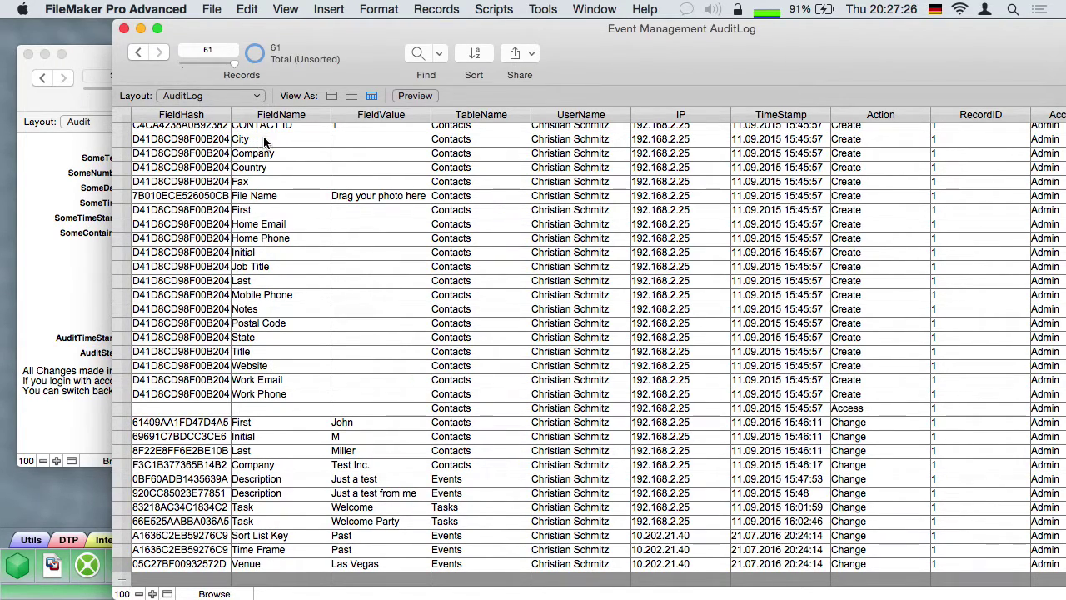
scroll(435, 143, right, 4)
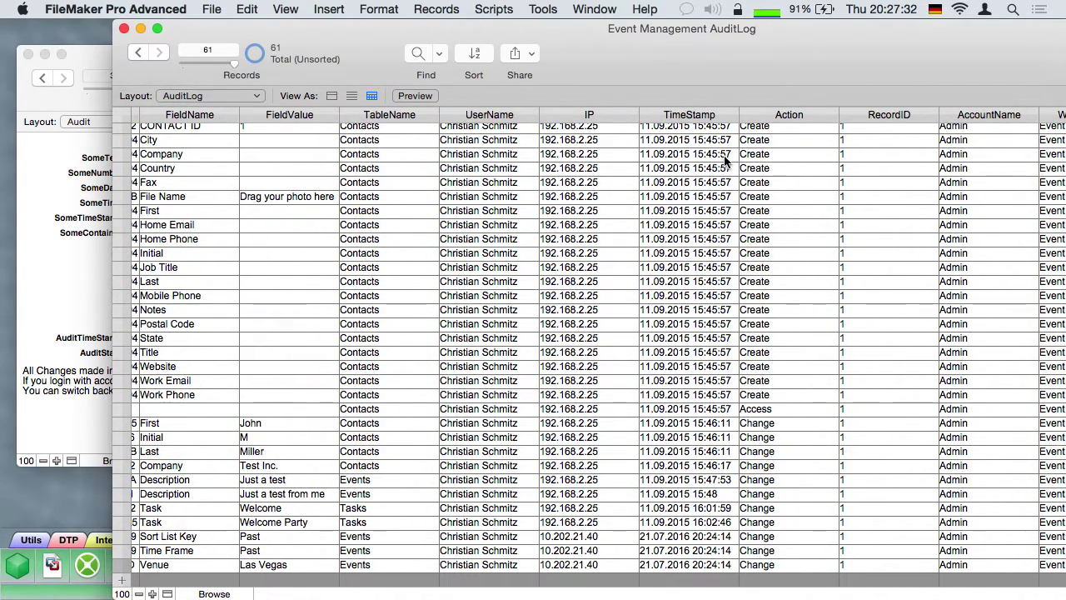
click(768, 226)
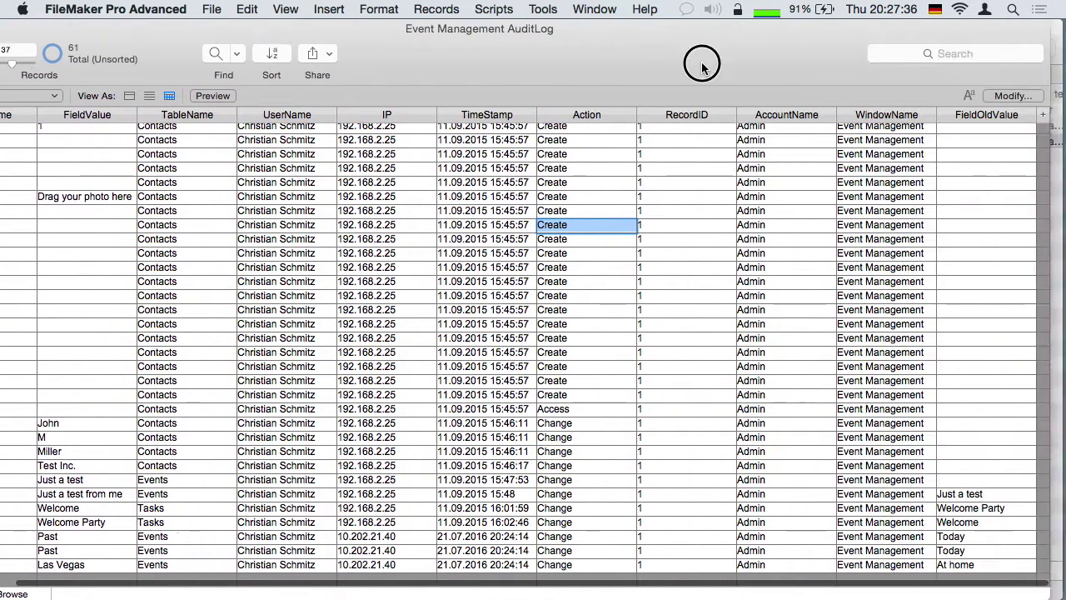
drag(702, 64, 374, 64)
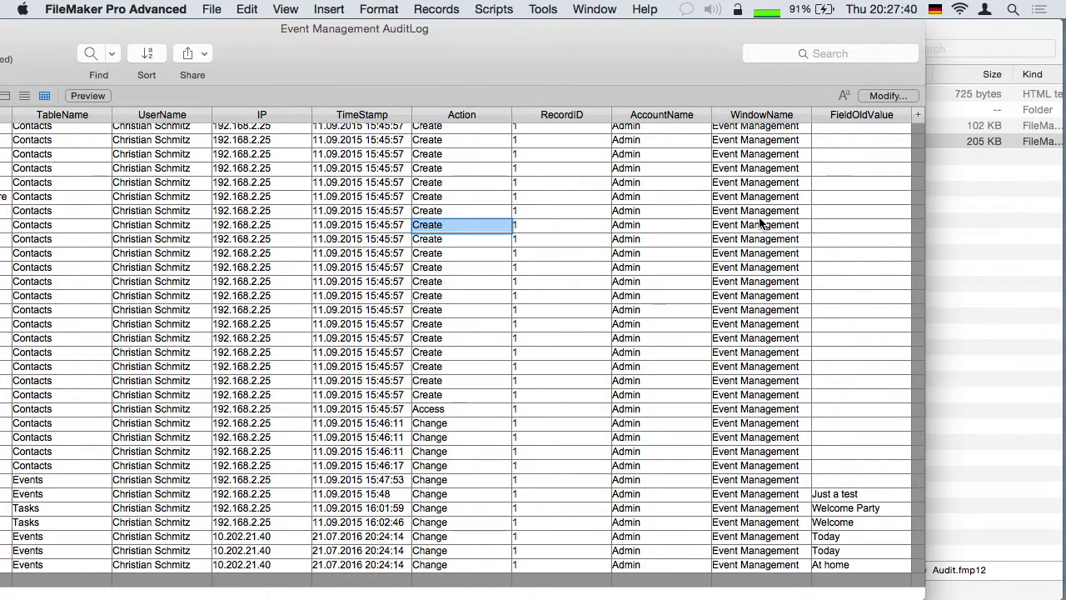
key(super+w)
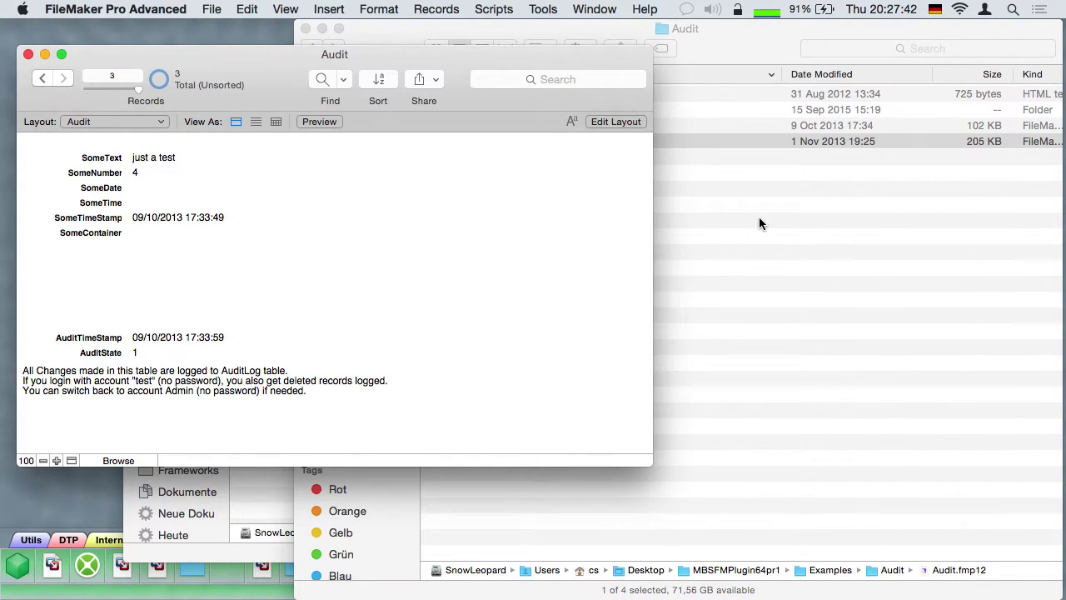
key(super+q)
Browse from the Examples folder to Mac only > Toolbar and open Window Toolbar.fmp12 in FileMaker
key(super+Up)
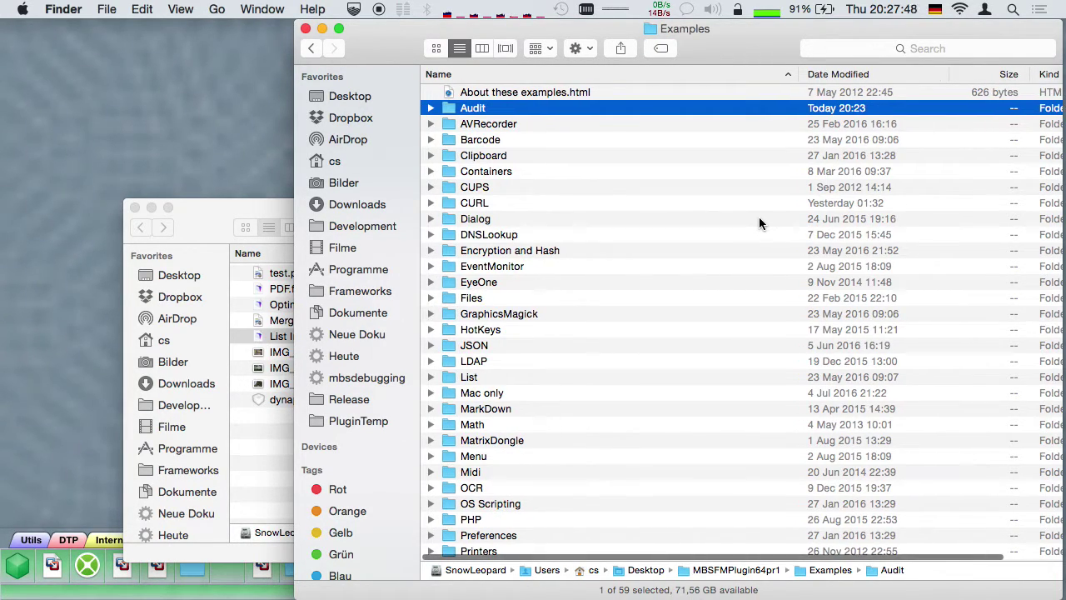
key(Down)
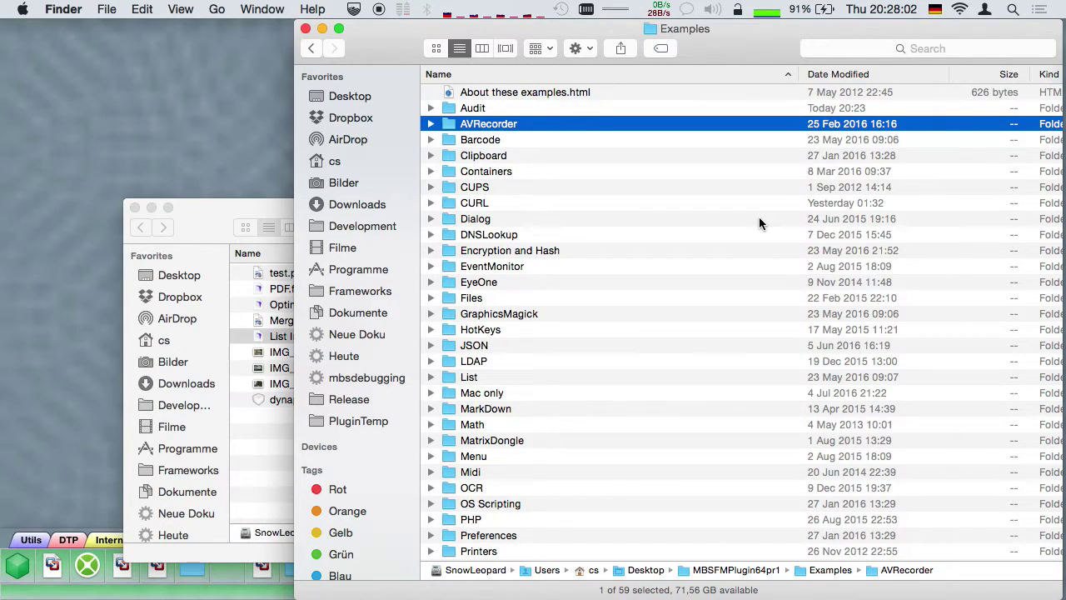
scroll(759, 223, down, 1)
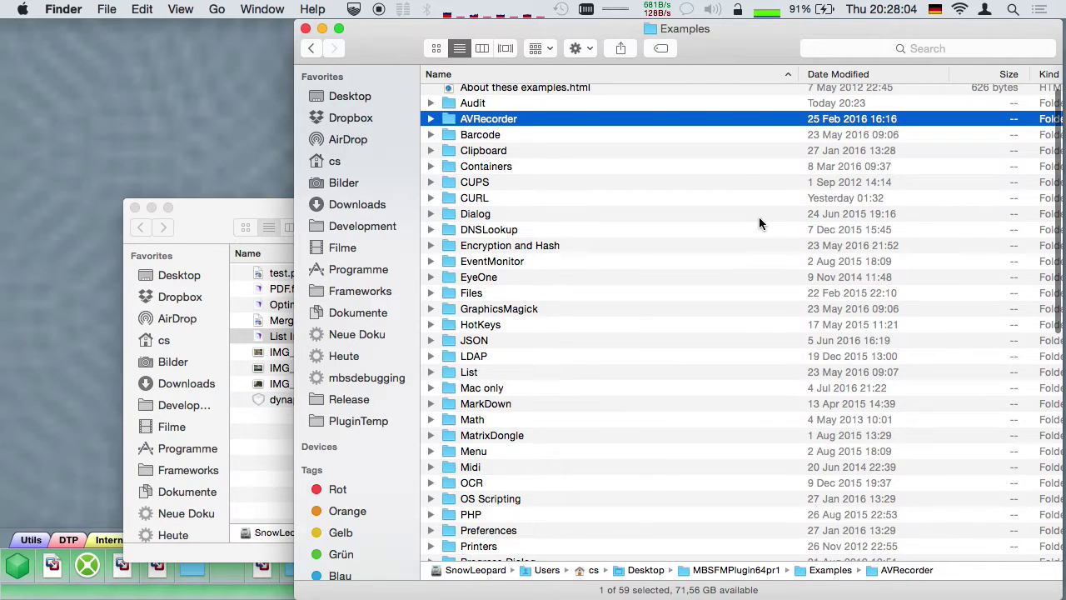
key(m)
key(super+Down)
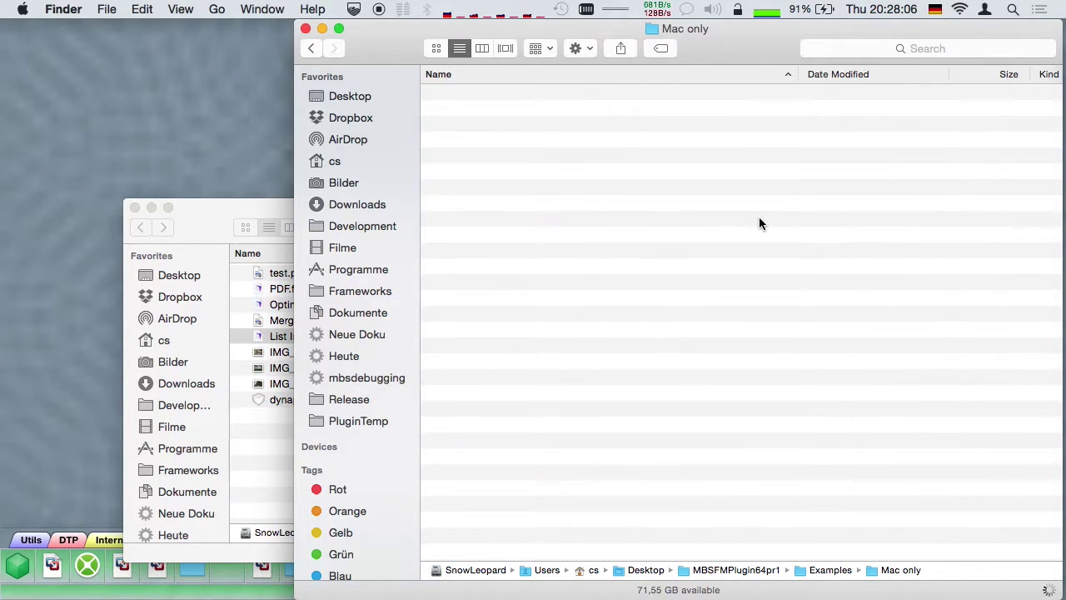
key(t)
key(super+Down)
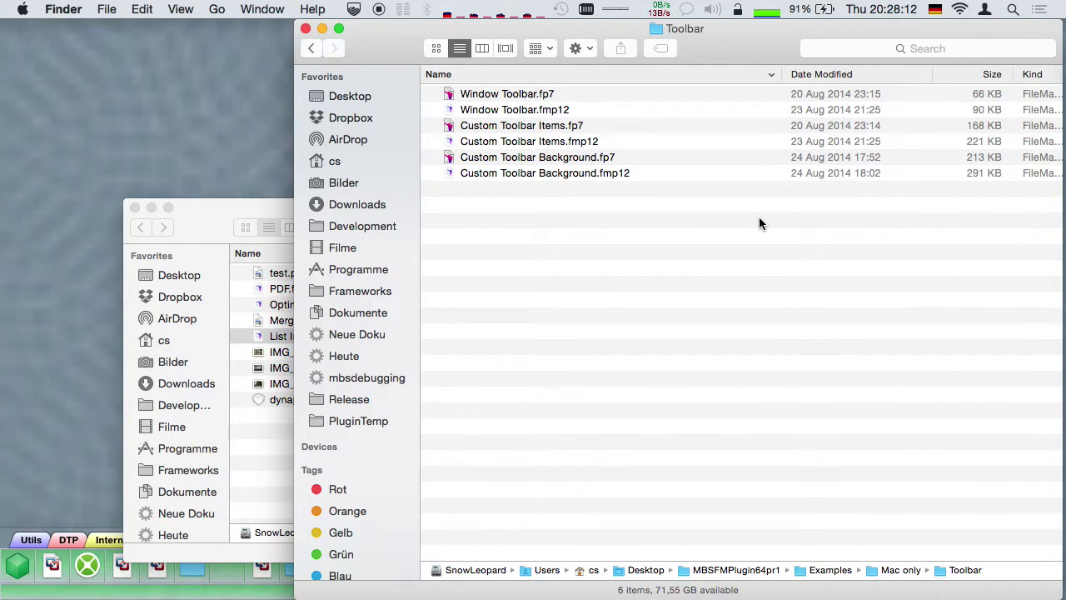
double_click(506, 110)
drag(766, 254, 340, 4)
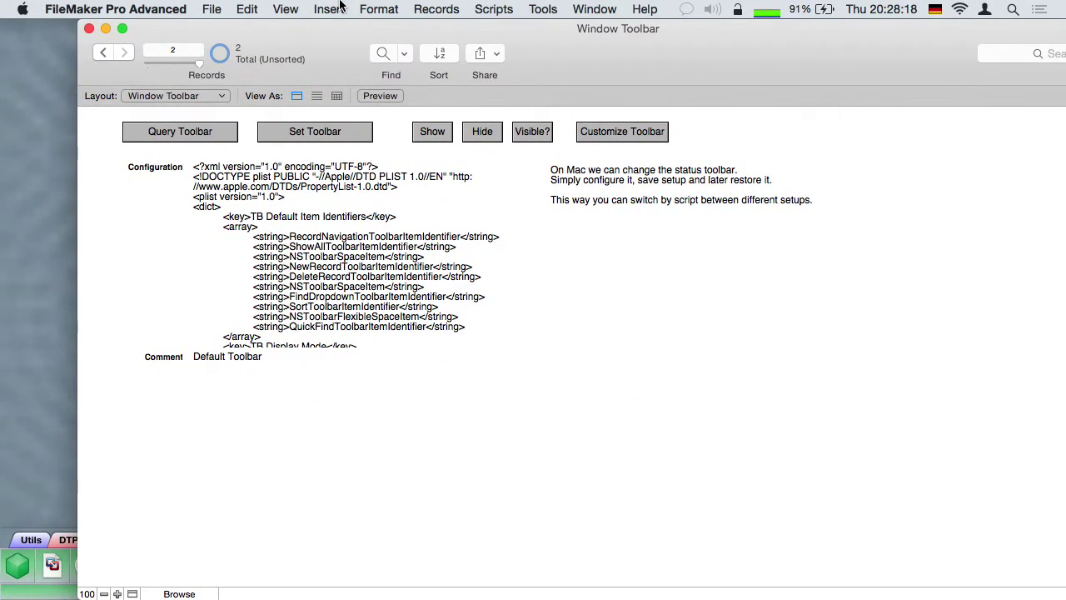
Create a new record and query the current toolbar setup into its Configuration field
key(super+n)
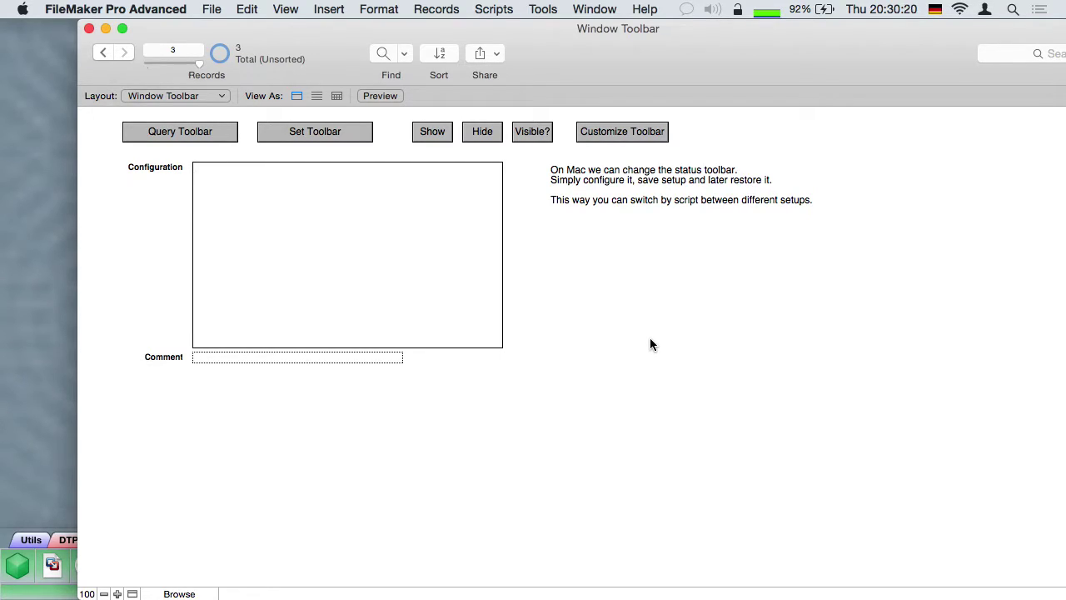
click(651, 344)
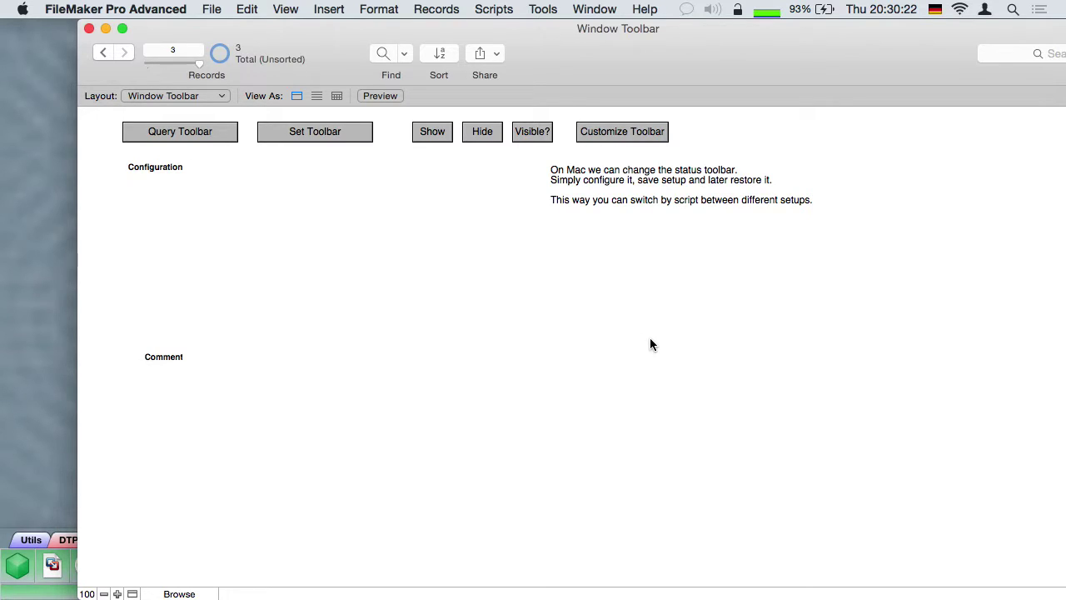
click(182, 137)
Move the New Record and Delete Record lines from TB Default Item Identifiers into TB Item Identifiers, replacing the Find, Sort and Upload lines
click(284, 244)
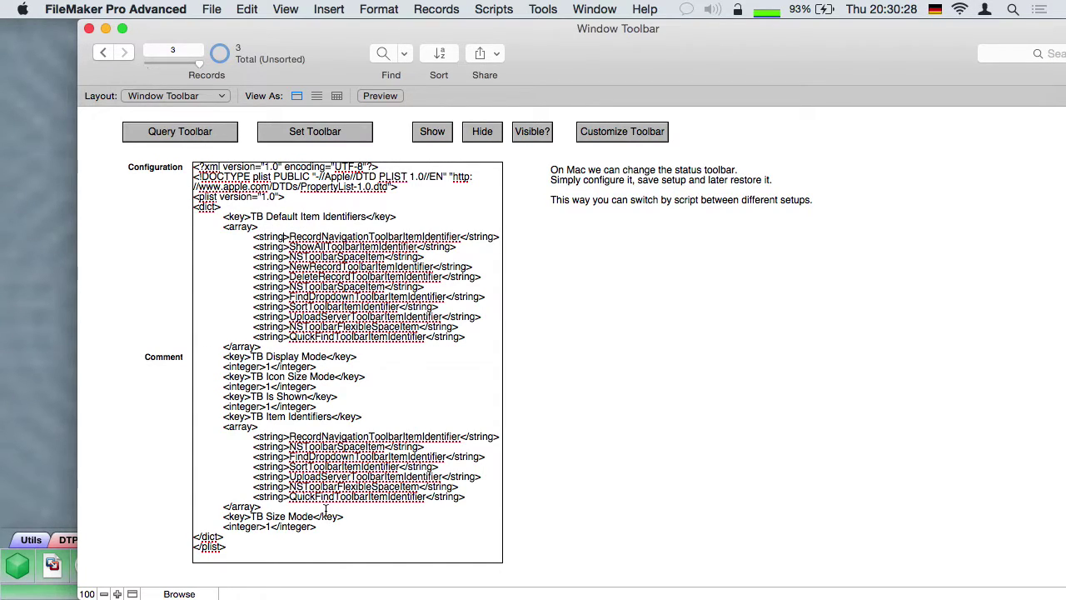
drag(200, 257, 200, 302)
key(BackSpace)
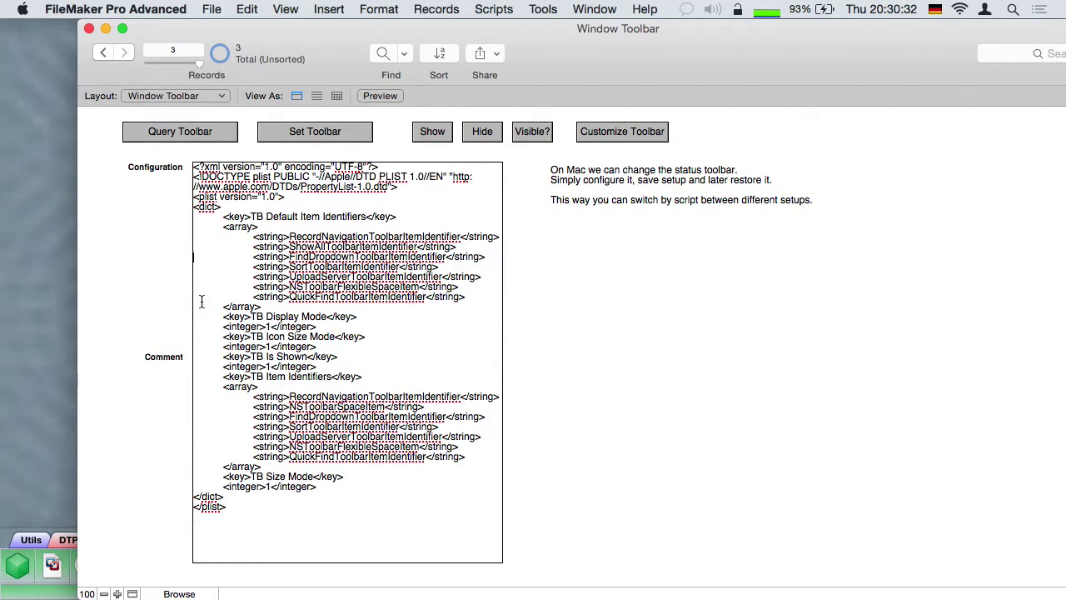
drag(208, 418, 187, 443)
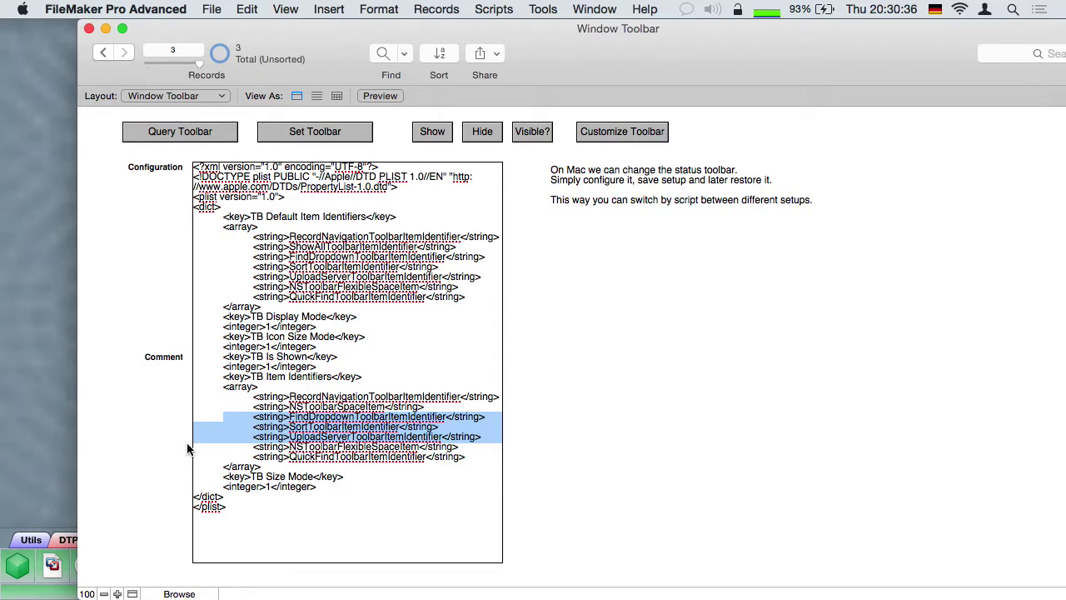
key(BackSpace)
Commit the edited configuration, apply it with Set Toolbar and close the Window Toolbar database
click(545, 260)
click(325, 131)
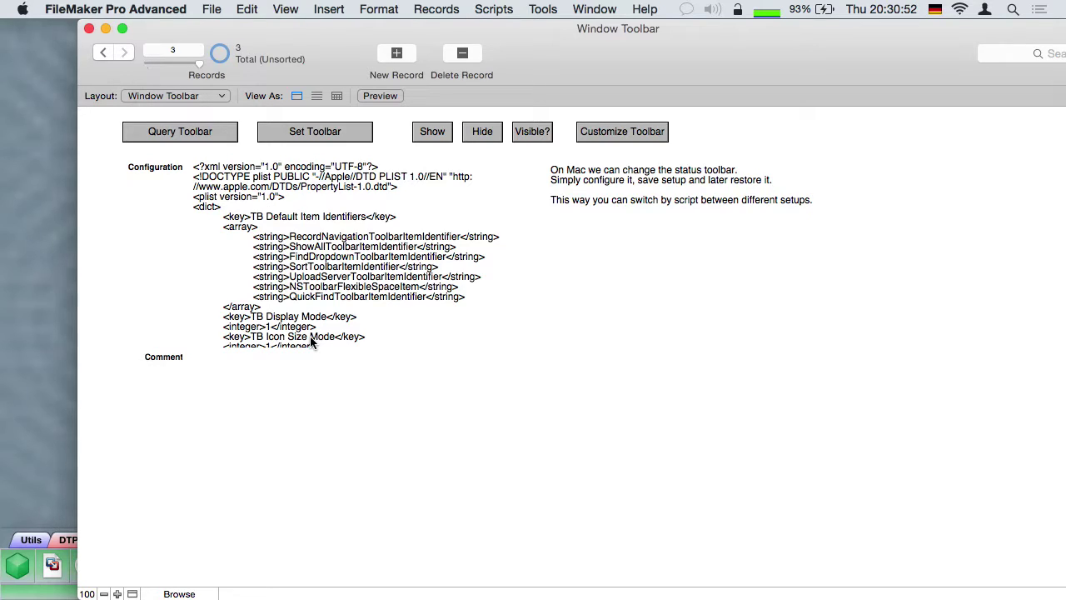
click(89, 28)
Open Custom Toolbar Items.fmp12 from the Toolbar folder and install its toolbar functions
click(537, 114)
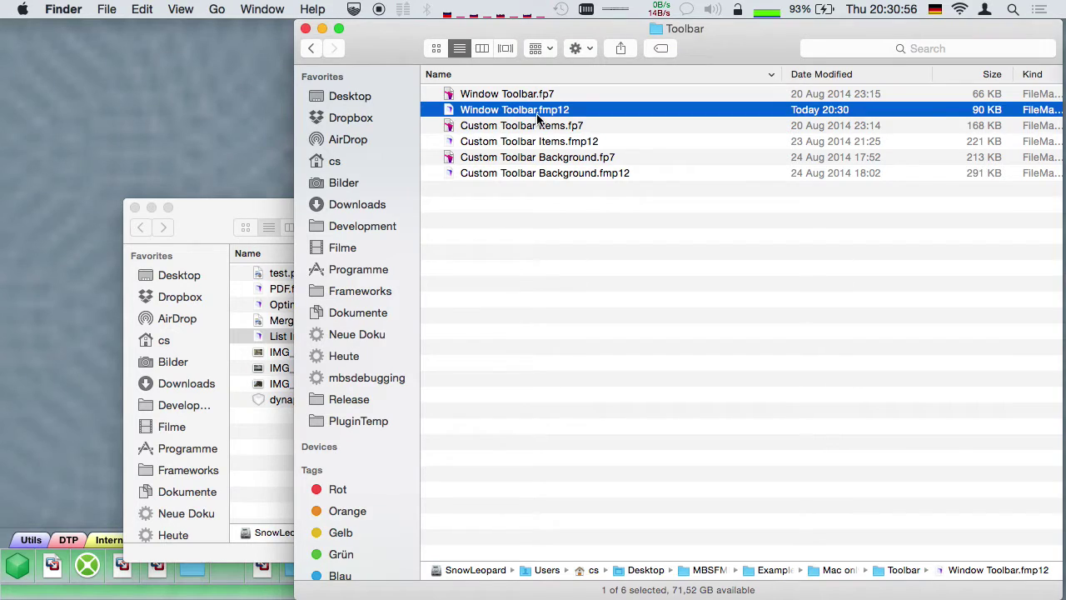
double_click(532, 141)
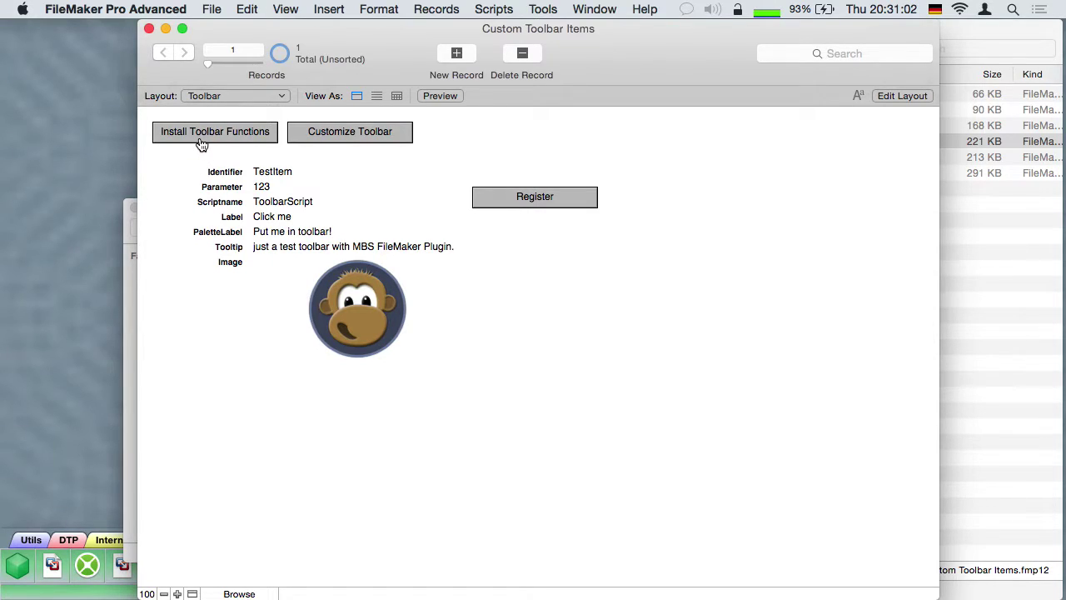
click(200, 144)
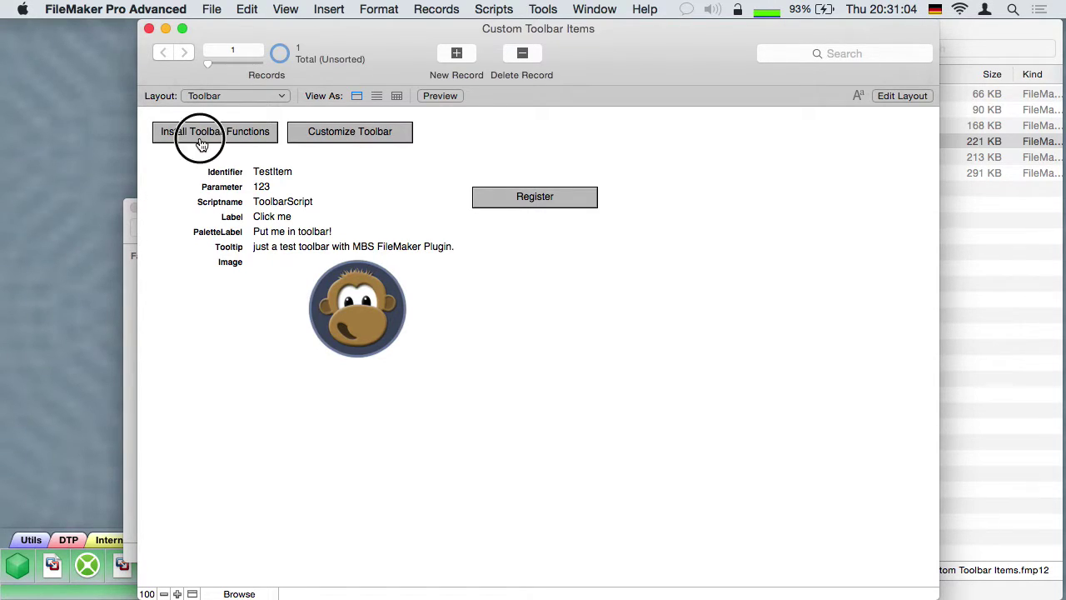
Register the TestItem toolbar item and add it to the window toolbar right after Delete Record
click(494, 202)
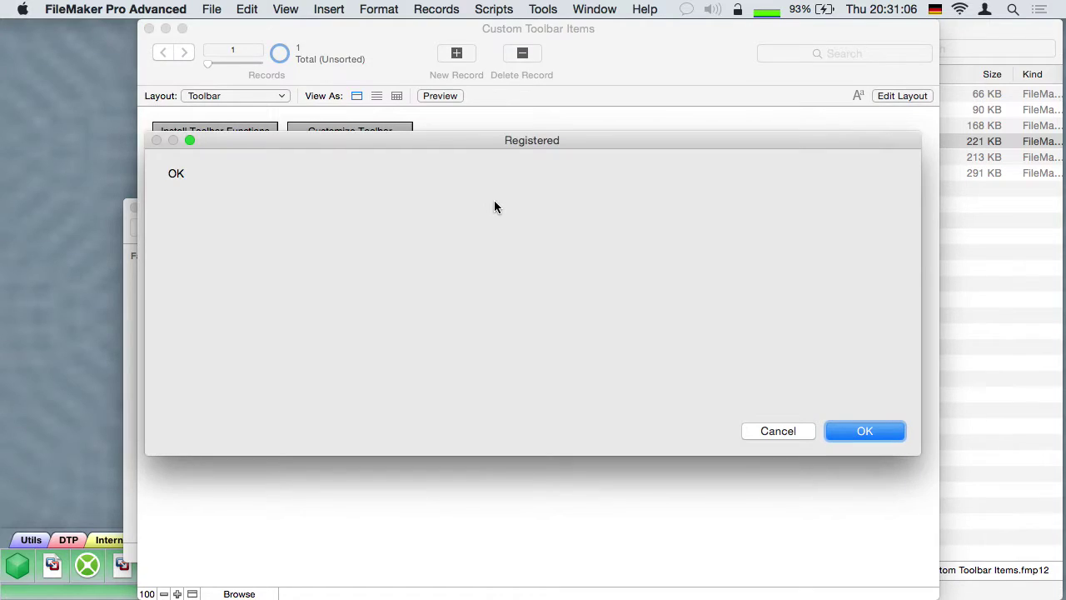
key(Return)
click(375, 131)
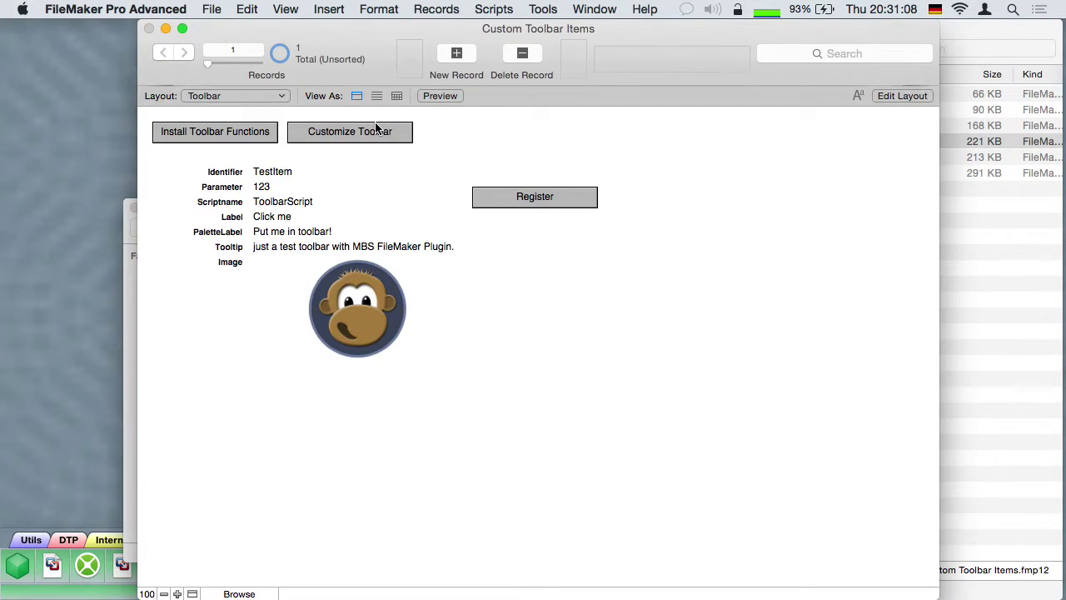
drag(794, 191, 557, 55)
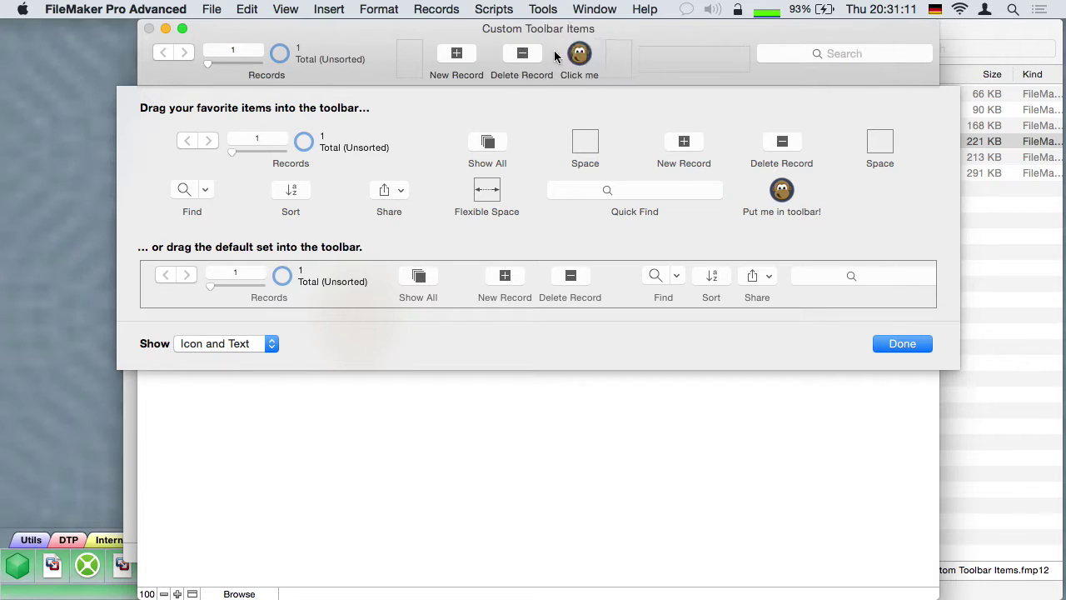
click(899, 344)
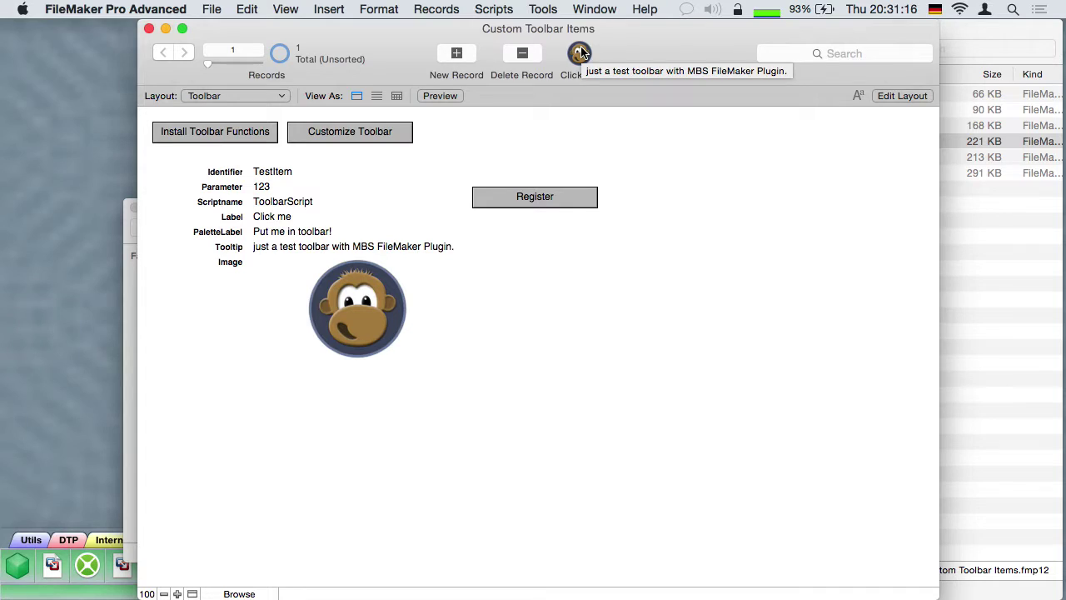
Trigger ToolbarScript with the new Click me toolbar item, dismiss its dialog and close the Custom Toolbar Items database
click(579, 53)
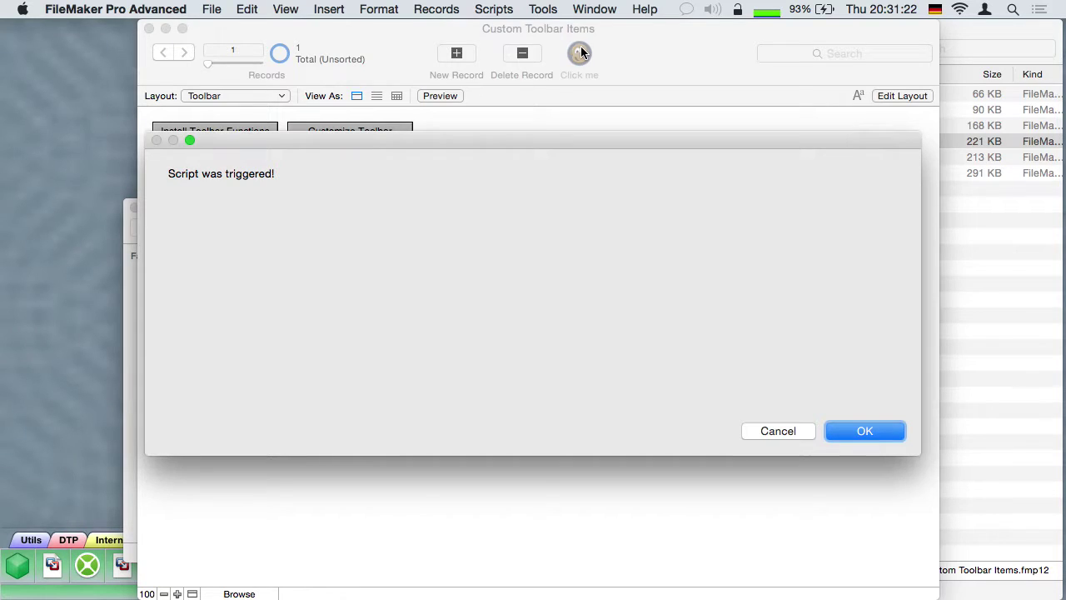
key(Return)
click(149, 29)
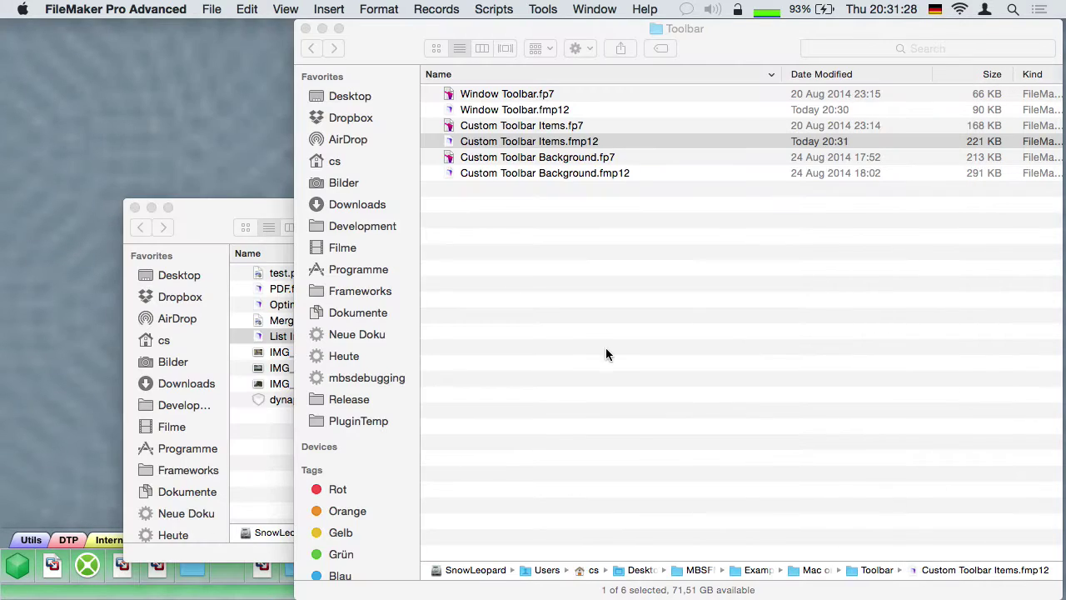
Open Custom Toolbar Background.fmp12 from the Toolbar folder and arrange its window on the screen
click(606, 348)
double_click(536, 172)
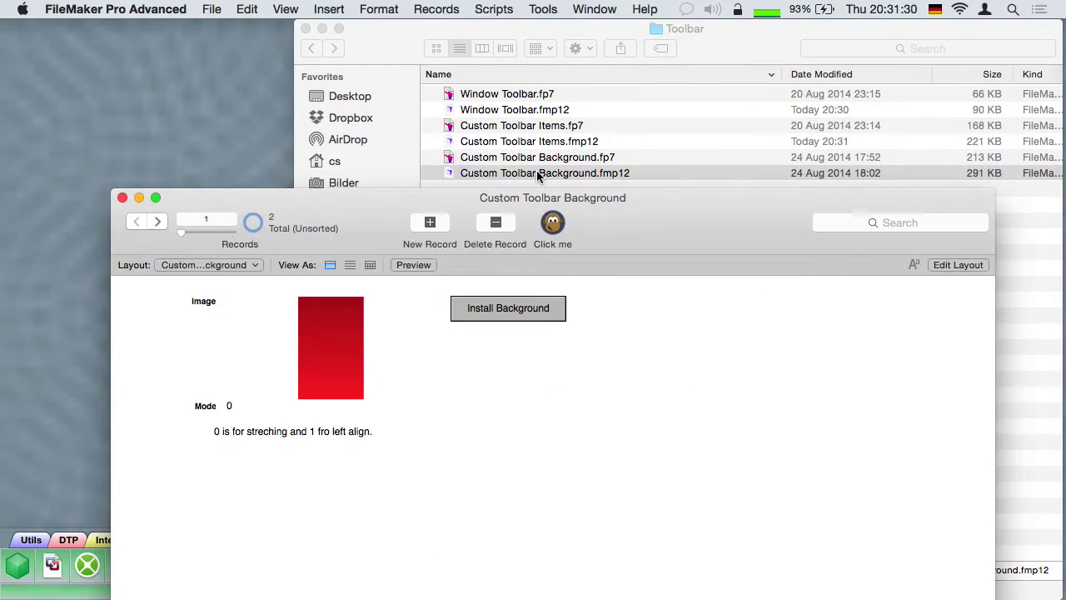
drag(436, 197, 435, 29)
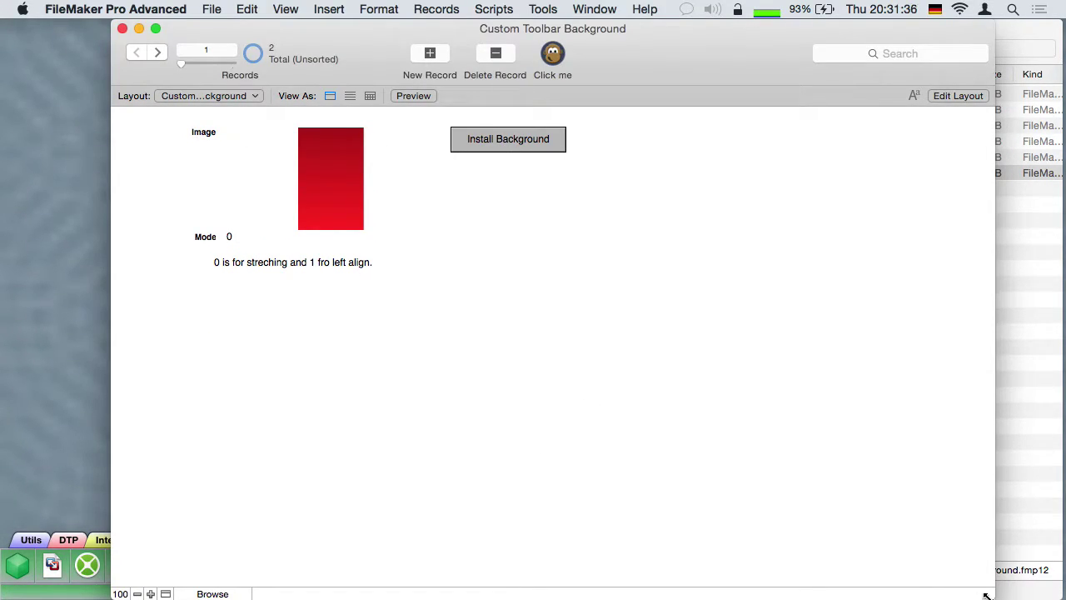
drag(985, 593, 966, 584)
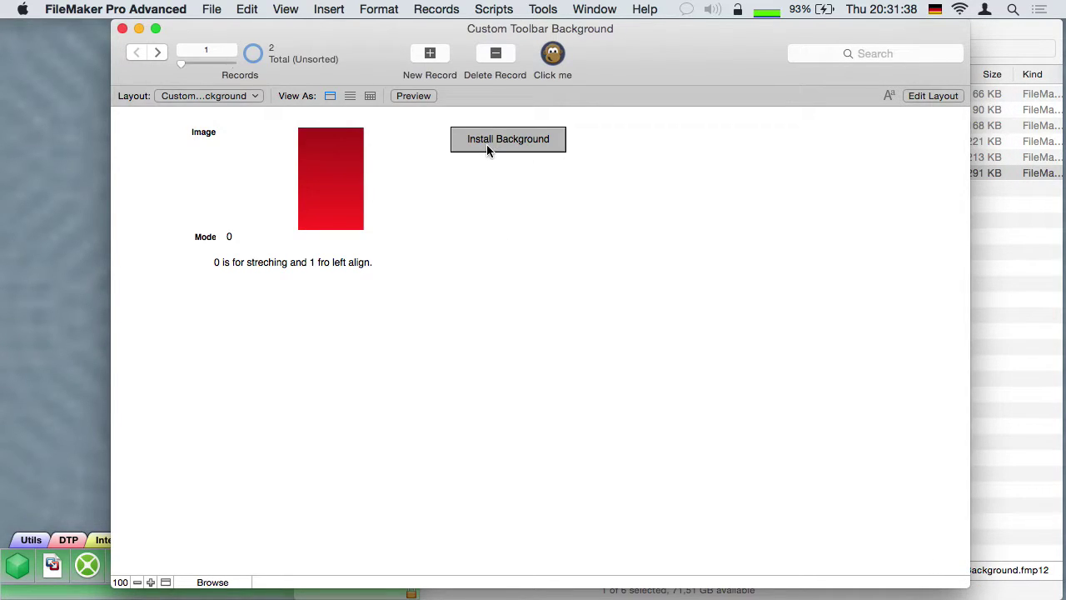
drag(578, 29, 576, 50)
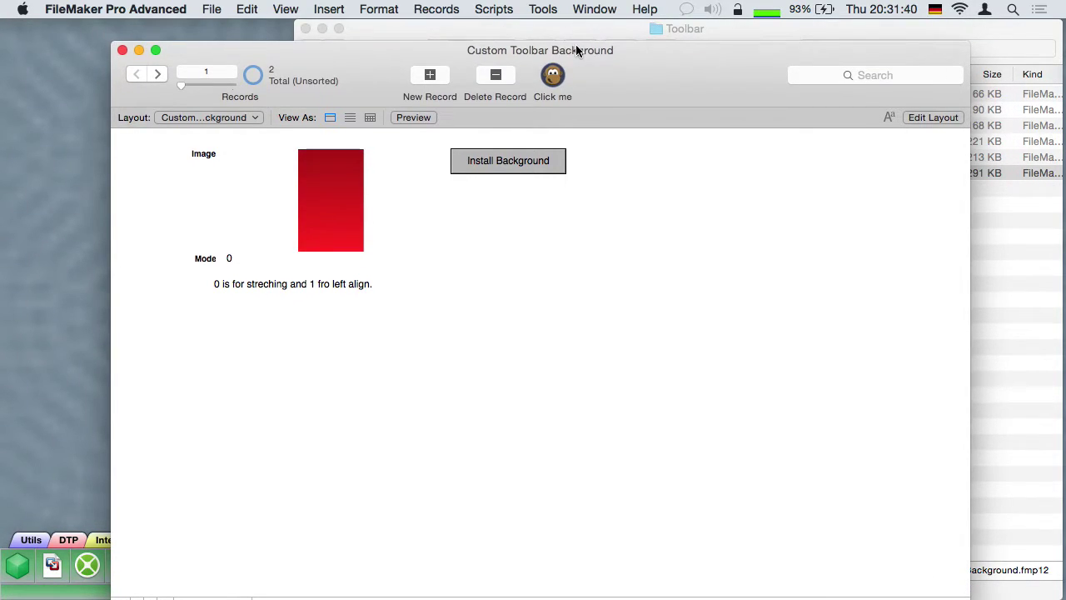
Reopen the Custom Toolbar Background database in the older FileMaker version and install the first record's red image as toolbar background
key(super+w)
drag(567, 174, 1057, 294)
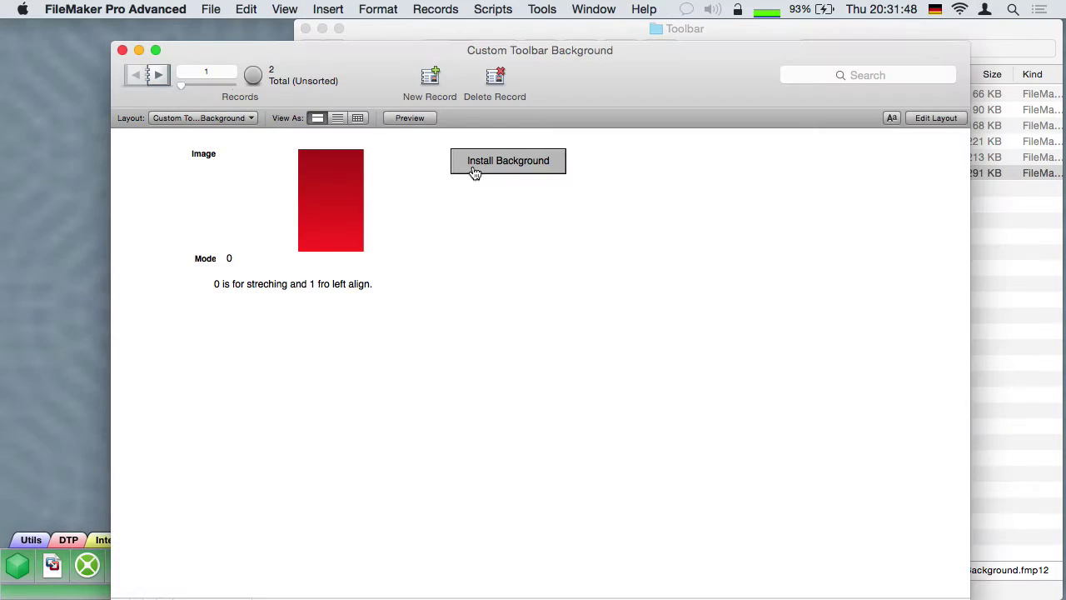
click(463, 159)
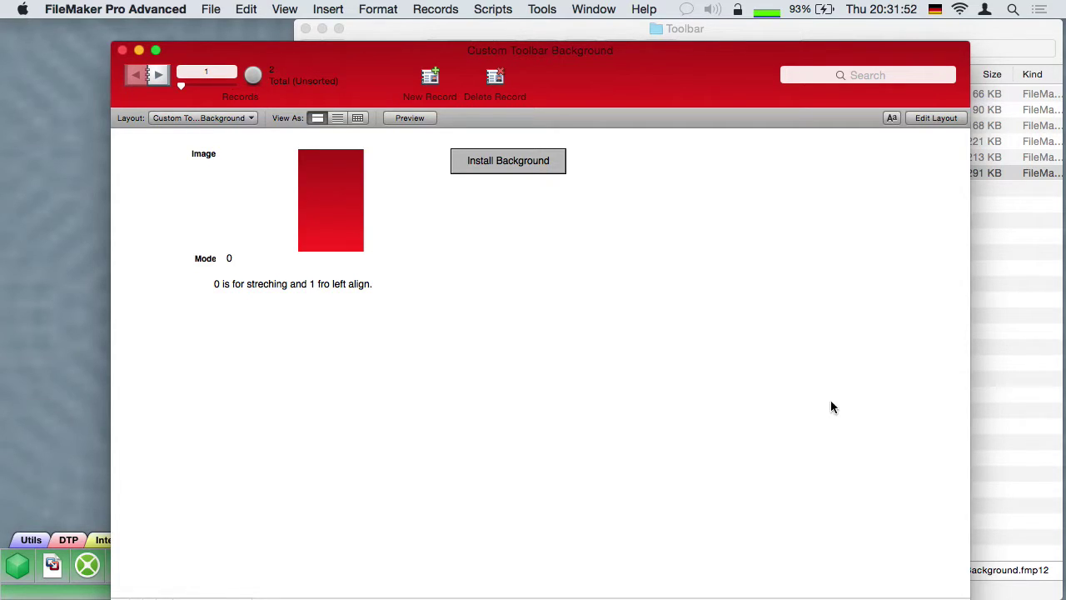
Install the second record's orange-to-red gradient as the toolbar background, then quit FileMaker
click(230, 86)
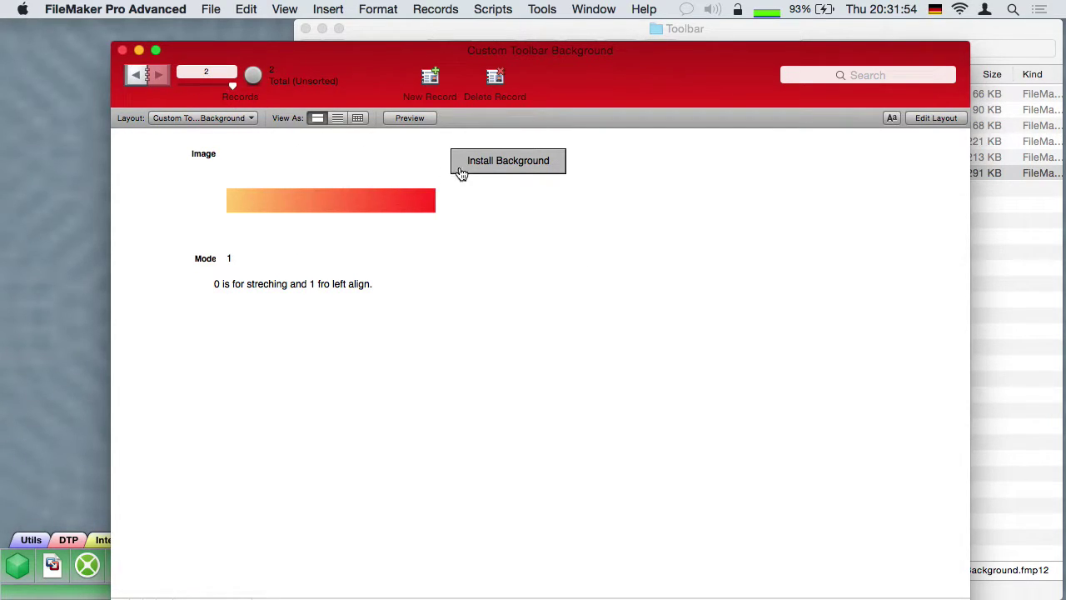
click(486, 167)
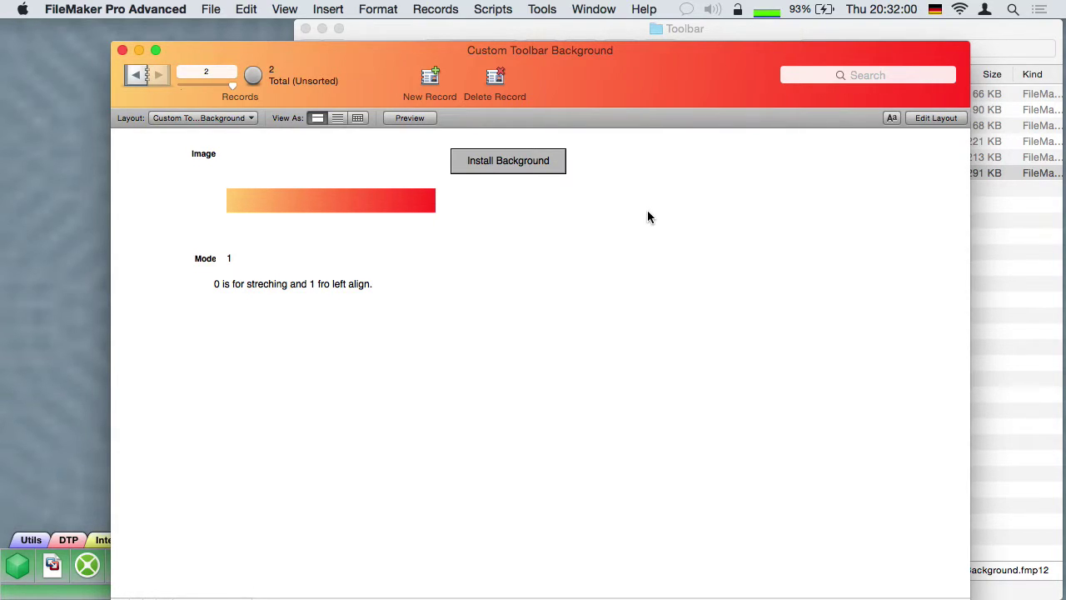
key(super+q)
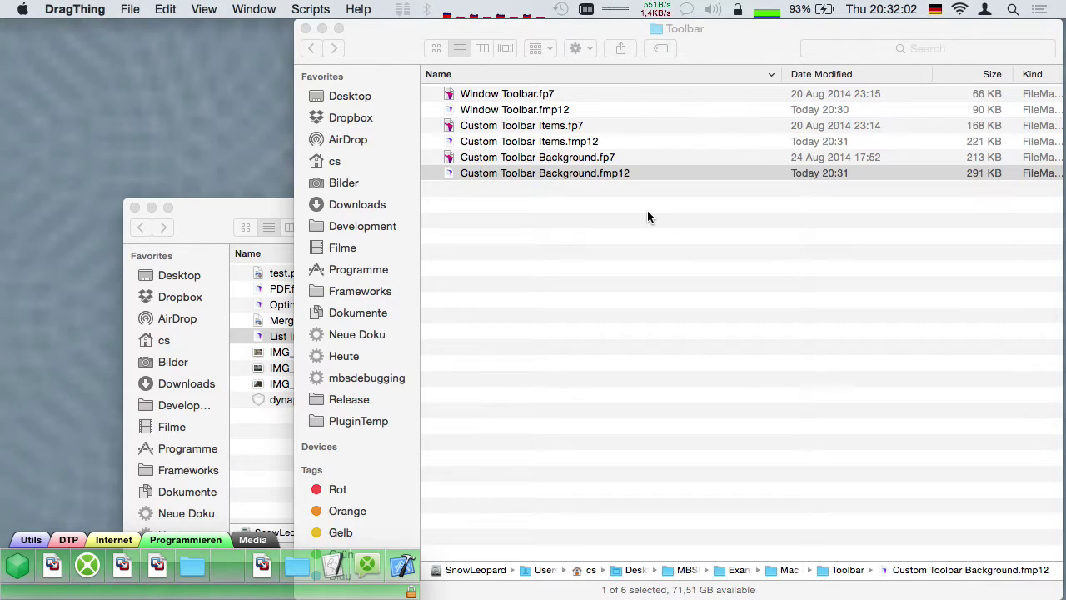
Go up to the Examples folder and open GraphicsMagick Sample.fmp12 from the GraphicsMagick folder
key(super+Up)
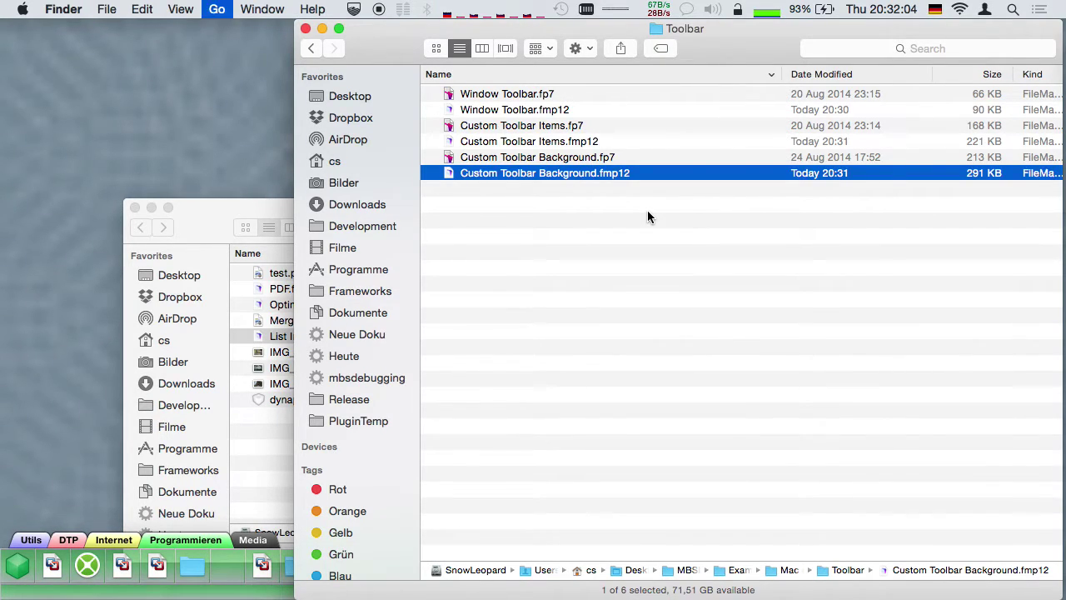
scroll(513, 450, down, 1)
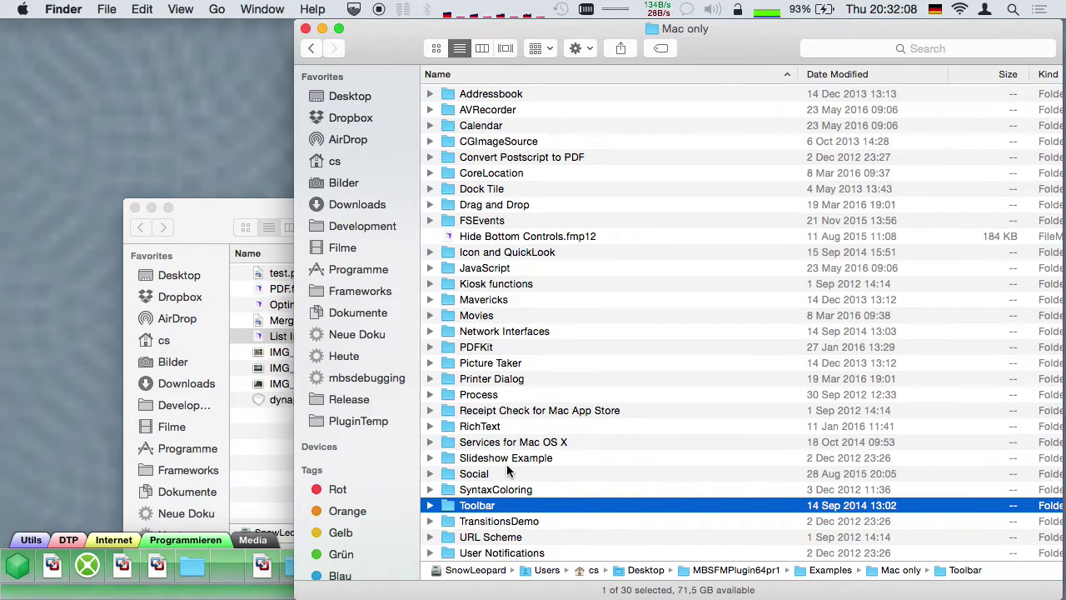
scroll(506, 470, down, 1)
key(super+Up)
scroll(508, 470, down, 3)
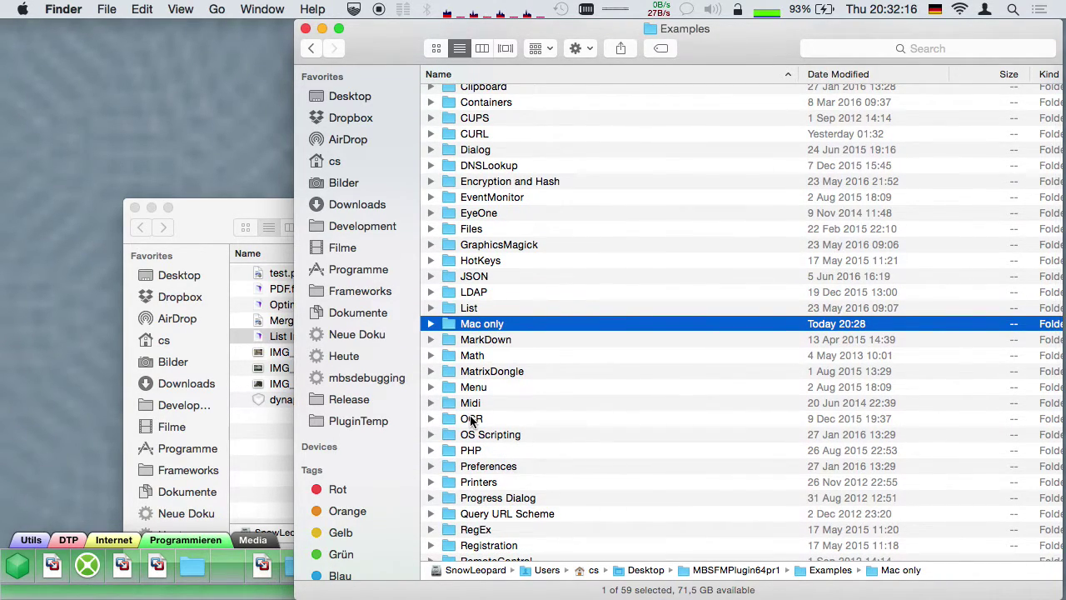
double_click(481, 244)
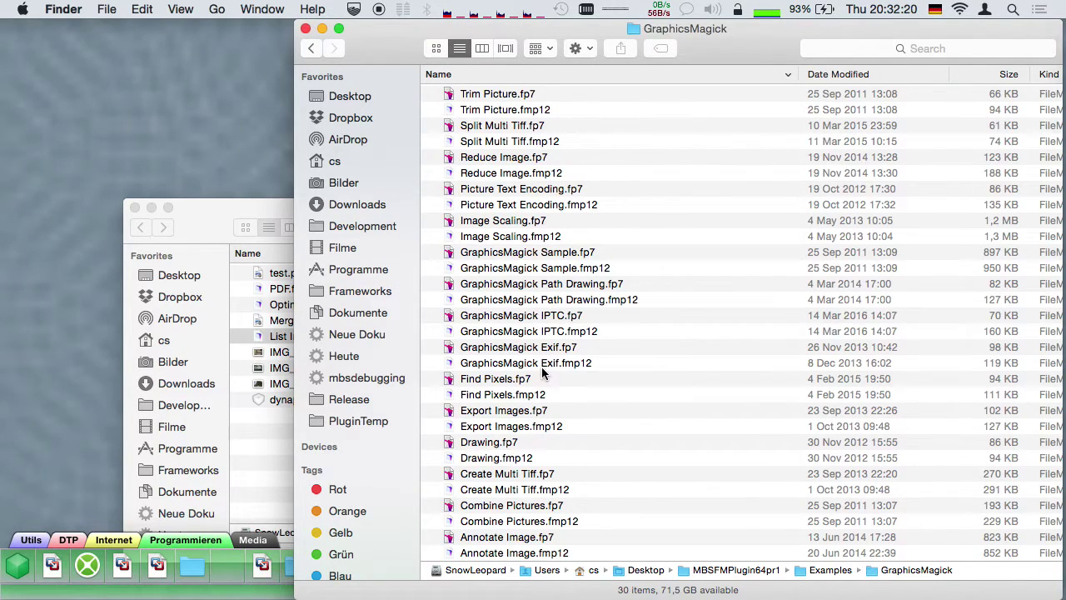
double_click(537, 267)
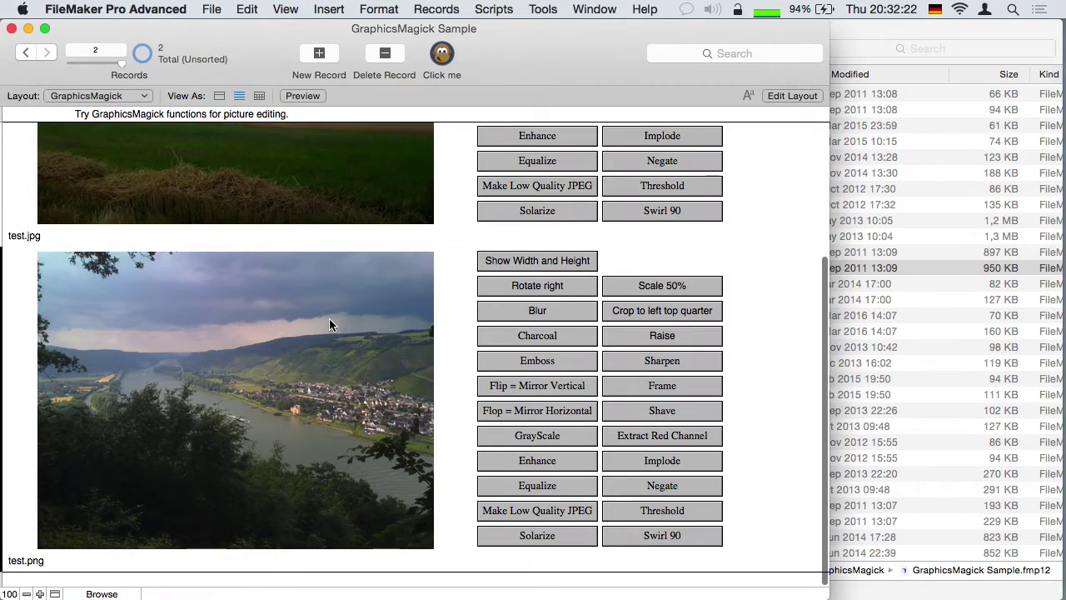
Duplicate the test.png record repeatedly to reach 15 records and show the last copy's width and height
key(super+j)
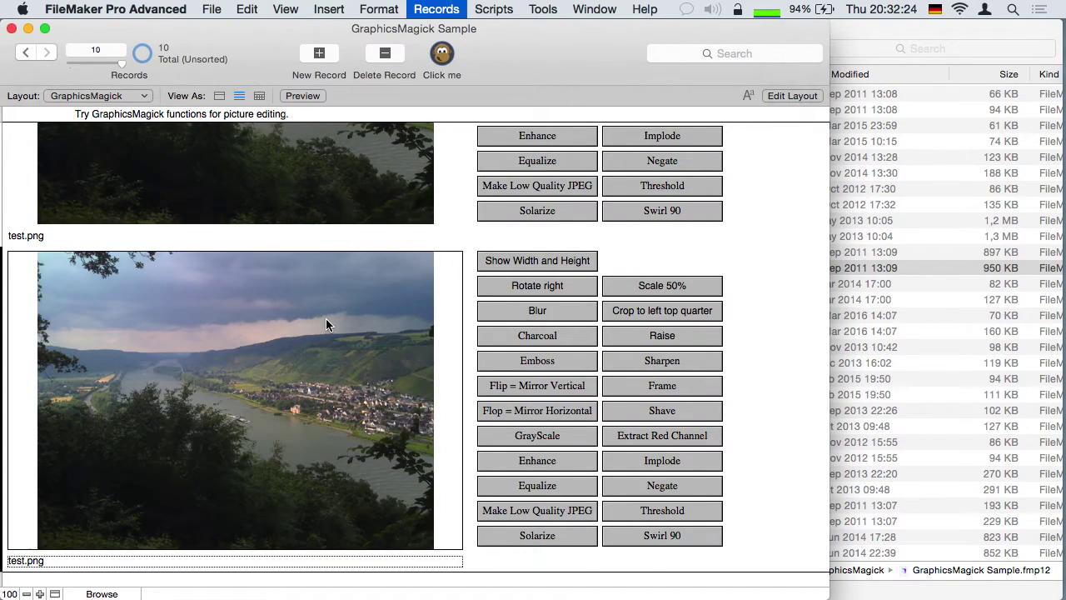
click(513, 261)
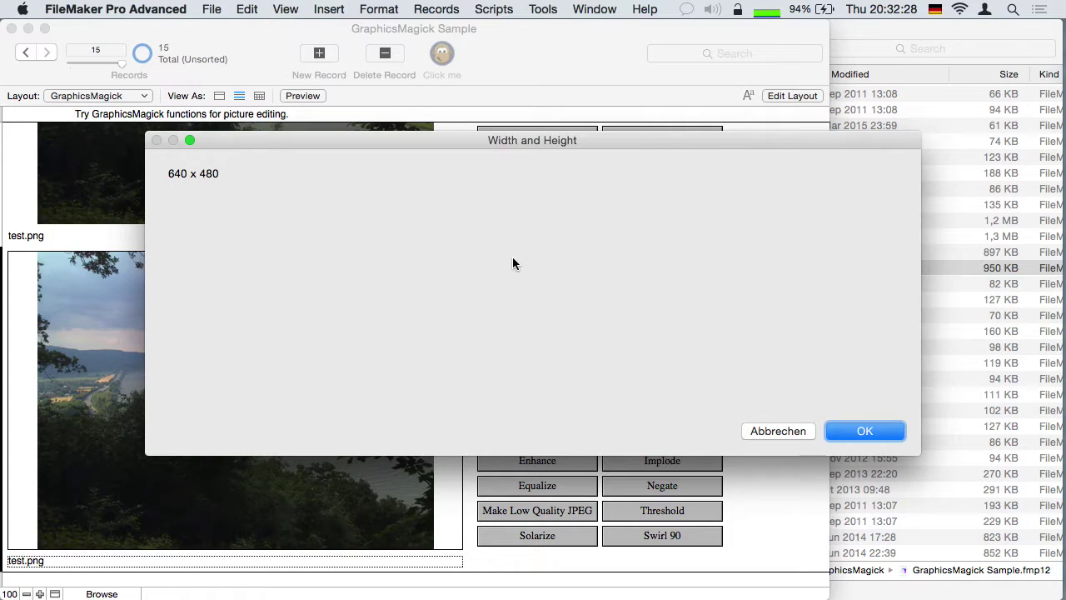
key(Return)
Rotate the last record's picture through a full turn with four right rotations
click(509, 288)
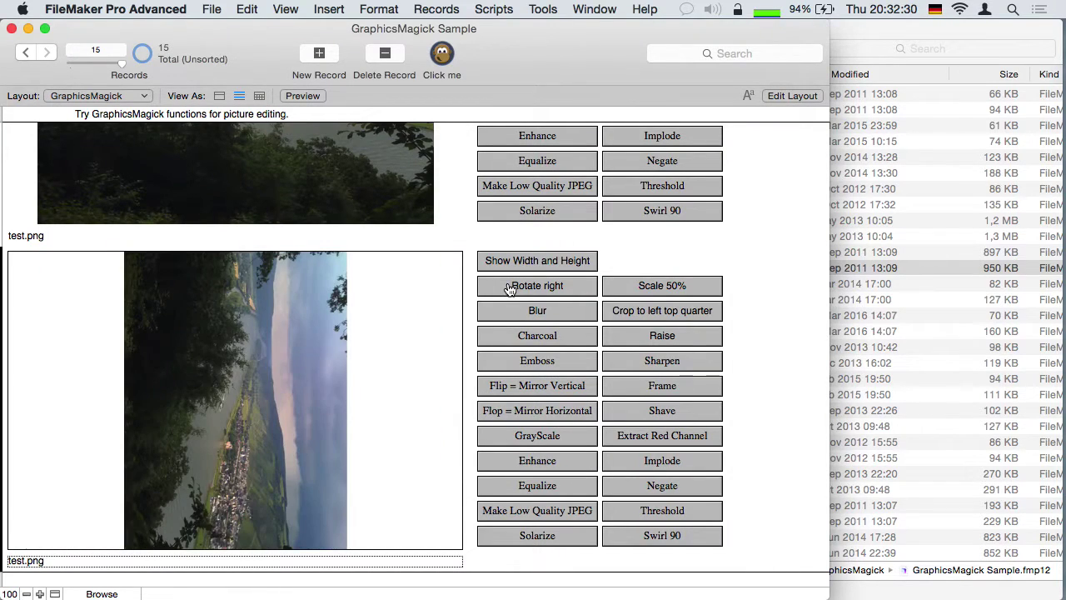
click(509, 287)
click(508, 286)
click(508, 287)
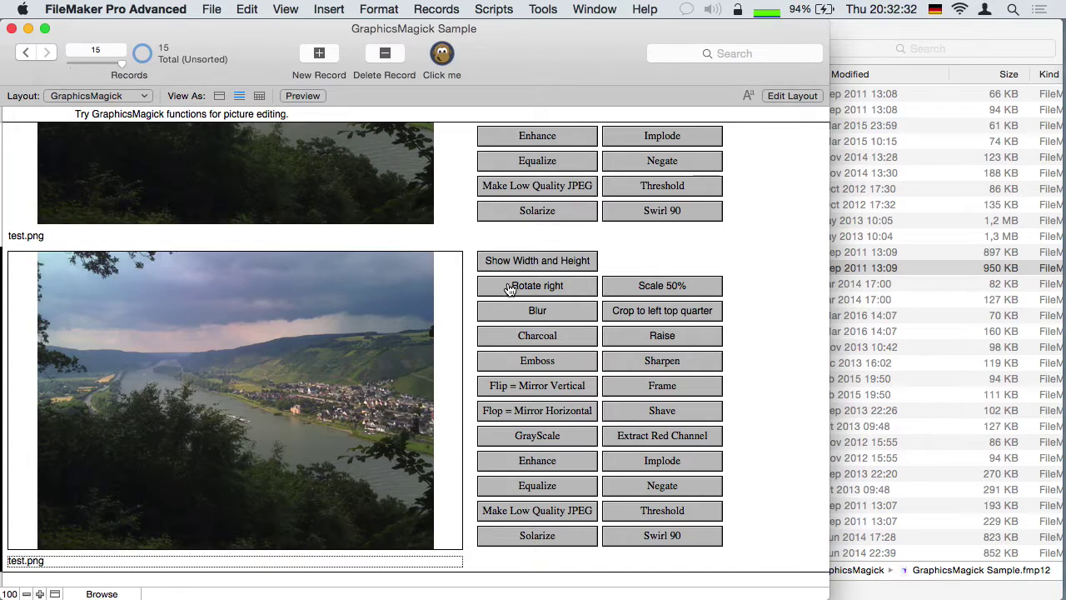
Blur the picture in record 15 and apply the Charcoal effect to it
click(518, 319)
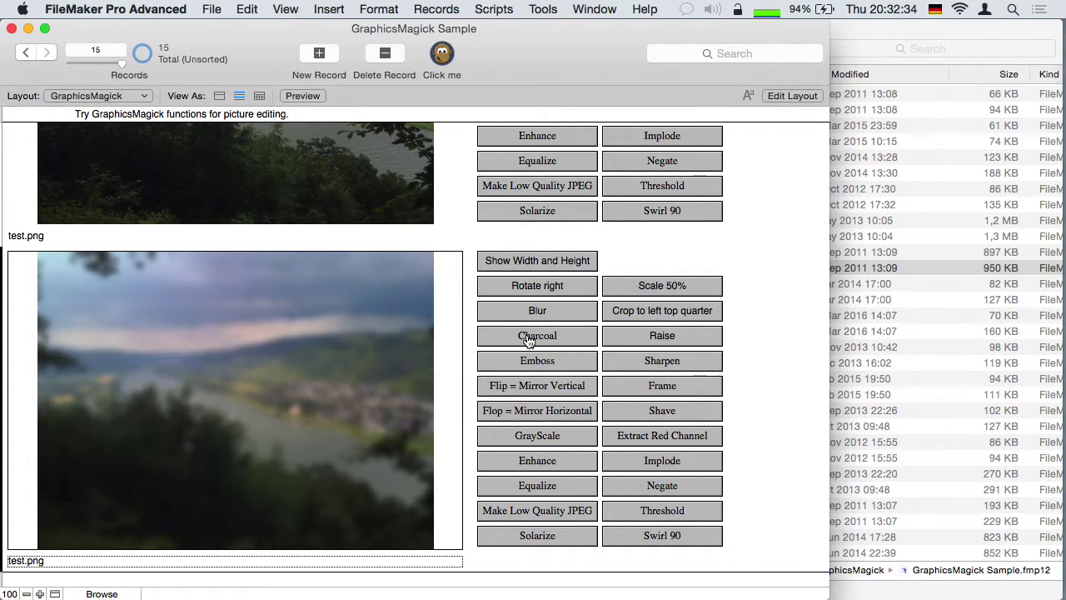
click(526, 340)
Try vertical and horizontal mirroring on the picture in record 14 and convert it to grayscale
scroll(527, 340, up, 5)
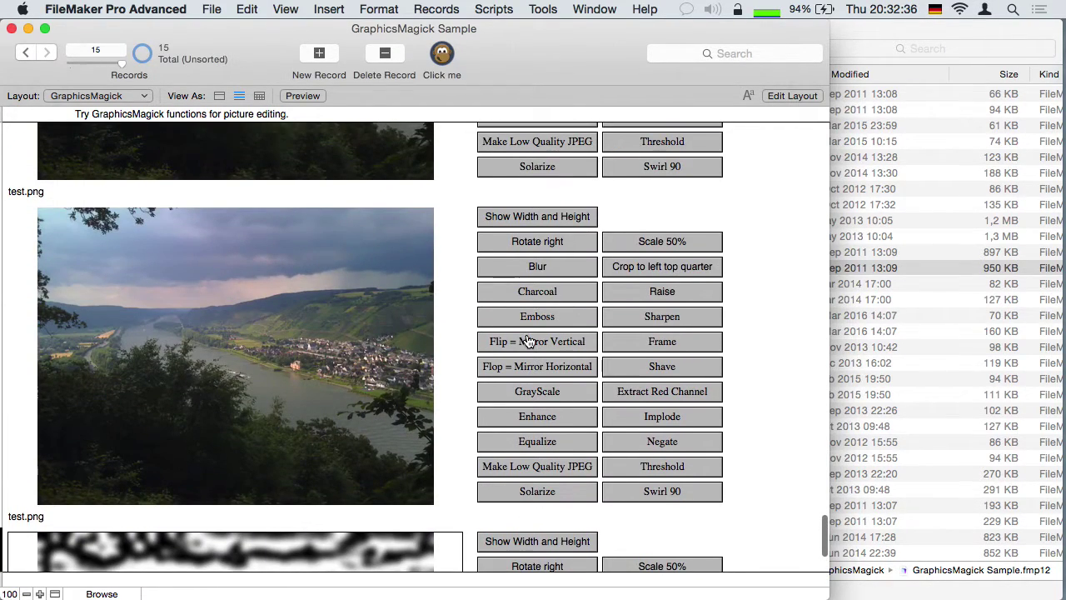
click(538, 341)
click(538, 342)
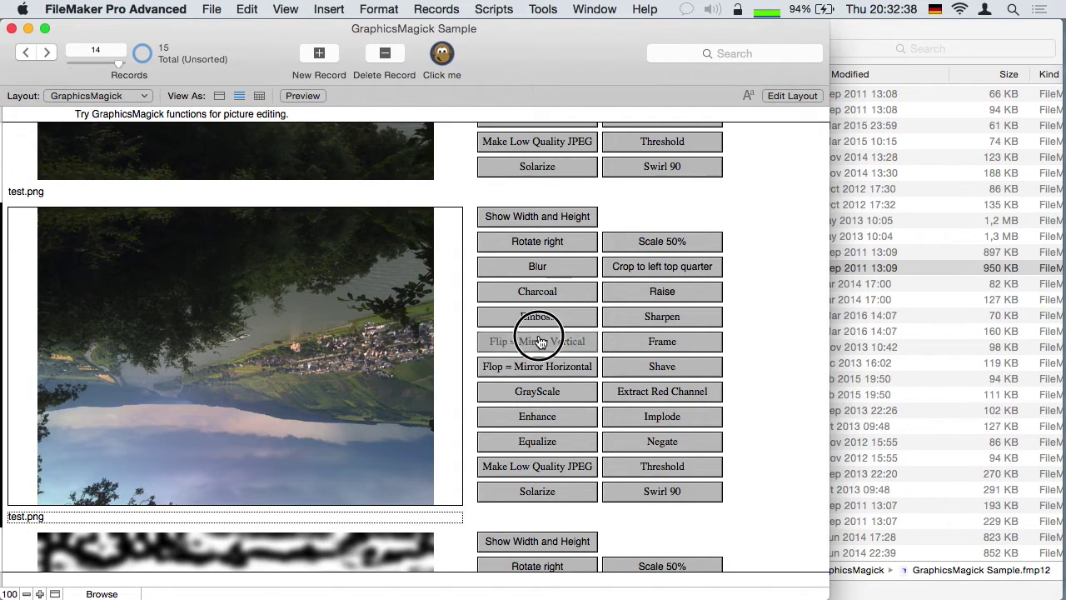
click(540, 367)
click(538, 393)
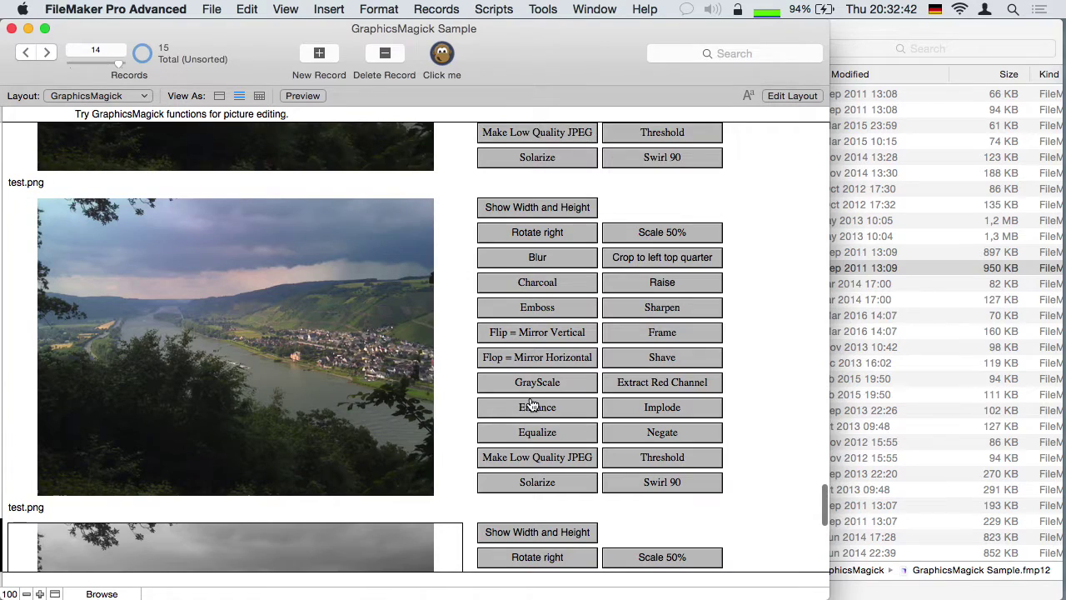
Enhance and equalize the picture in record 13 and turn it into a low quality JPEG
click(533, 405)
click(532, 409)
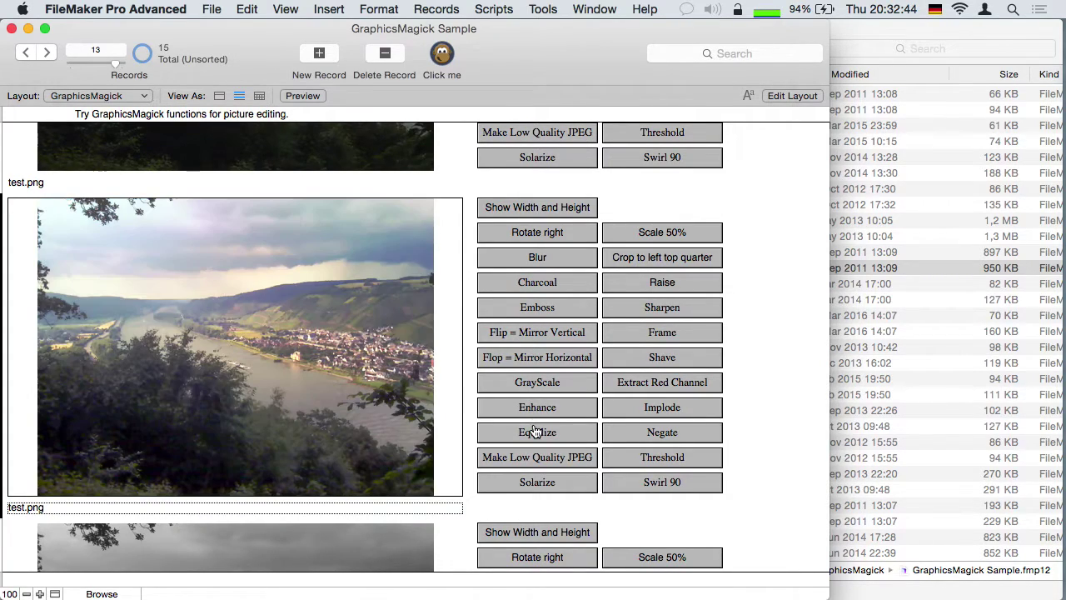
click(533, 460)
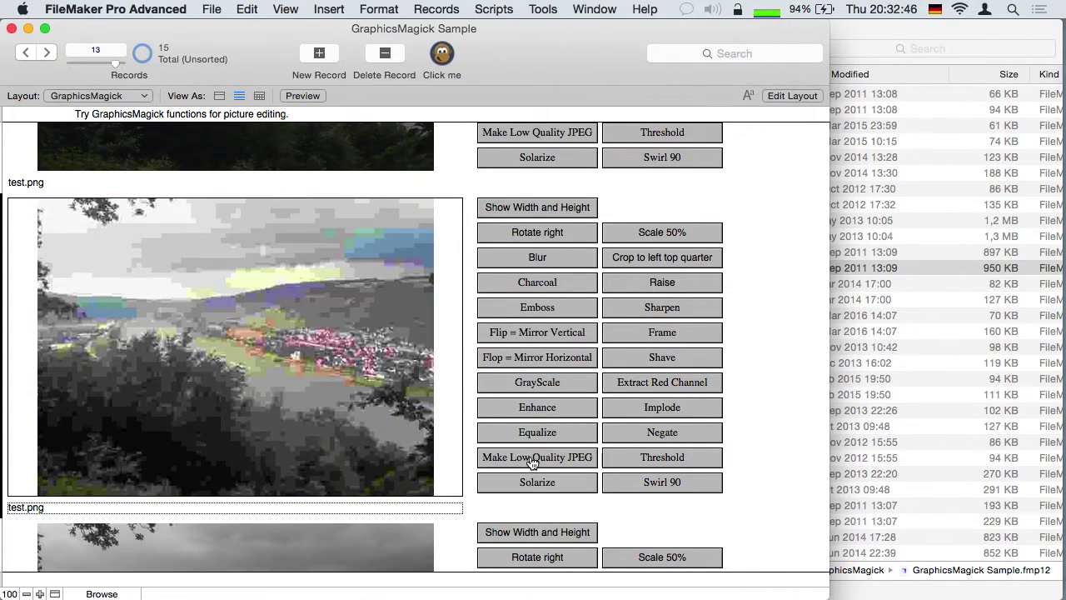
Solarize the picture in record 12 and apply Swirl 90 to the one in record 11
scroll(533, 462, up, 5)
click(538, 433)
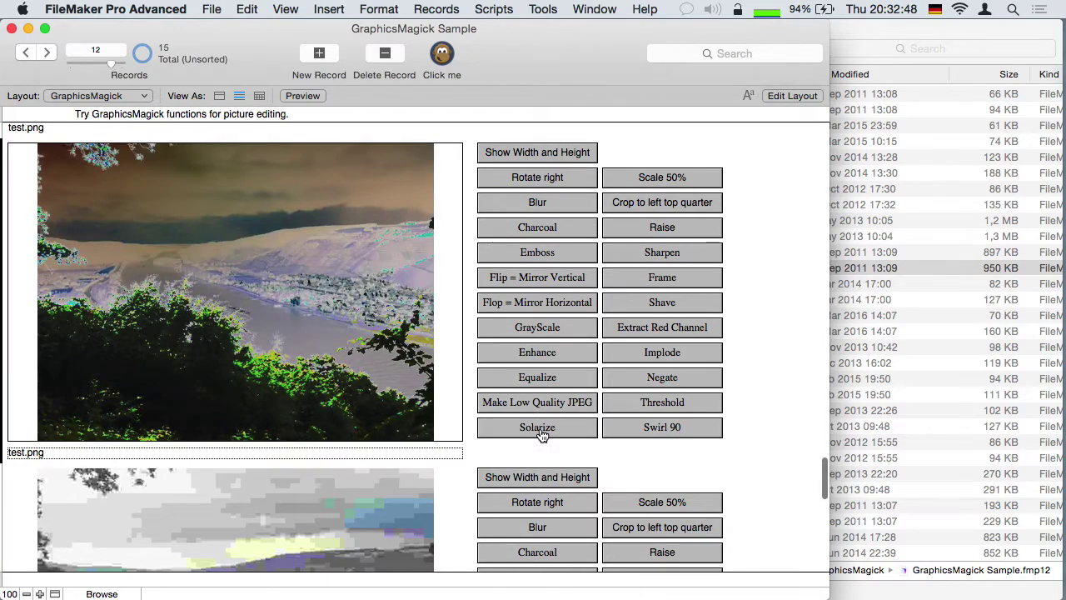
scroll(540, 440, up, 7)
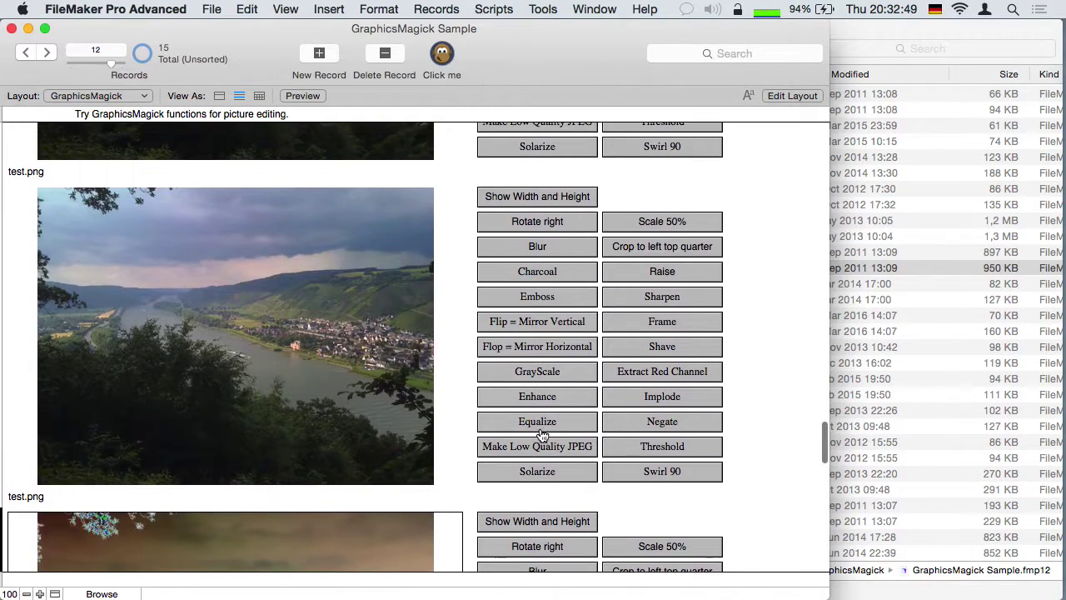
click(688, 471)
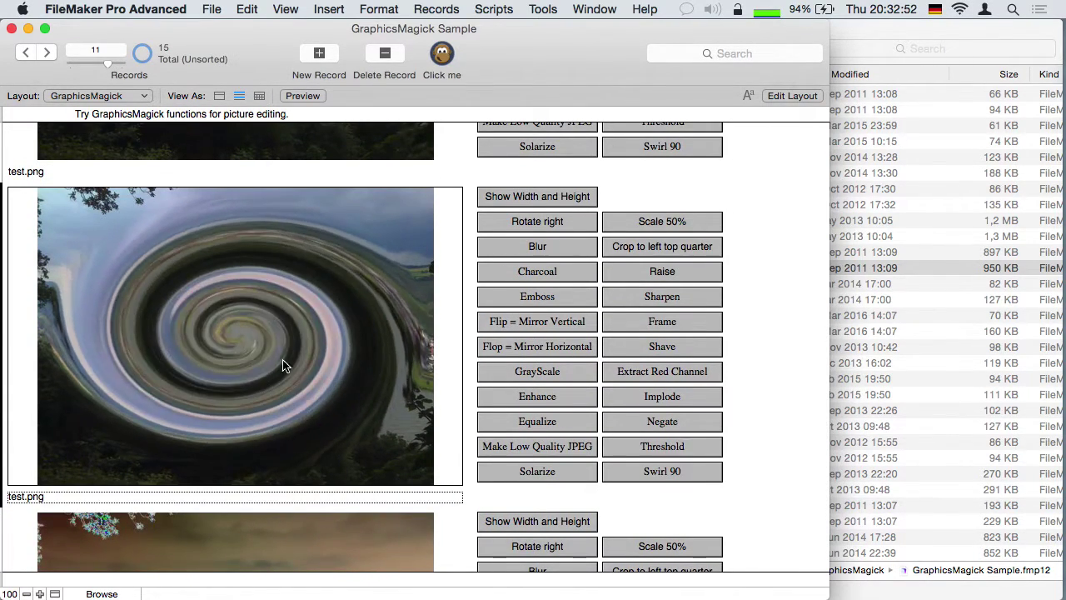
Add a frame around the picture in record 10
scroll(269, 357, up, 7)
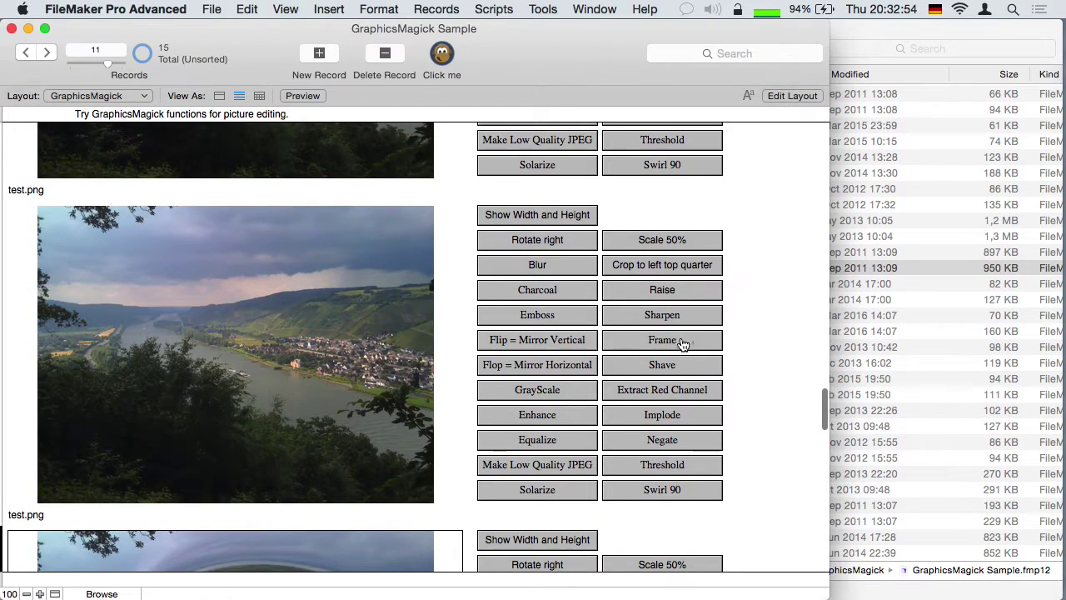
click(678, 342)
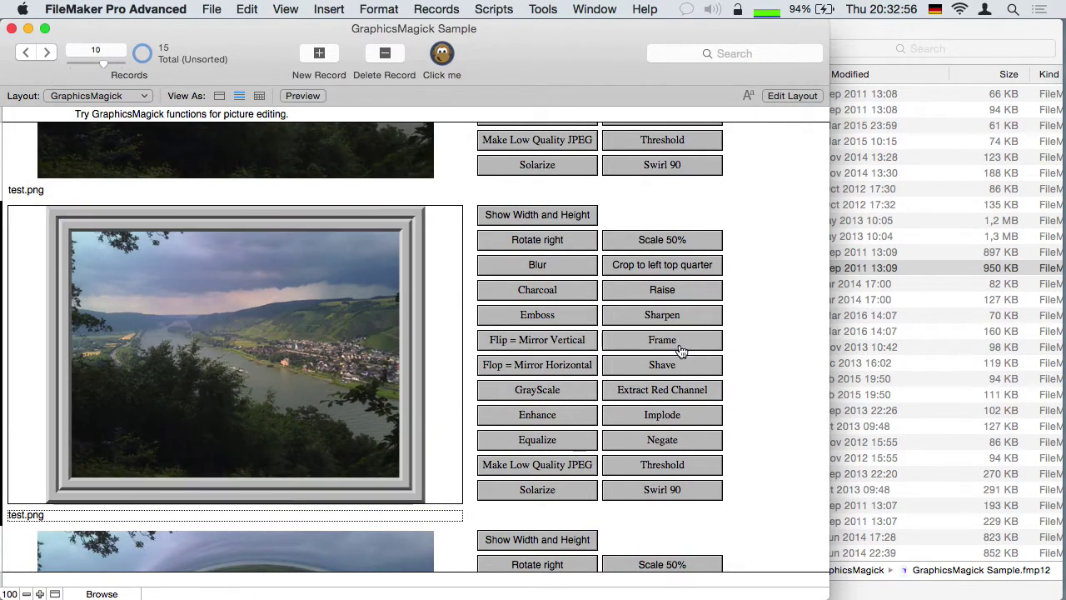
Shave the frame off the picture in record 10 and scale the picture by 50%
click(673, 367)
click(673, 366)
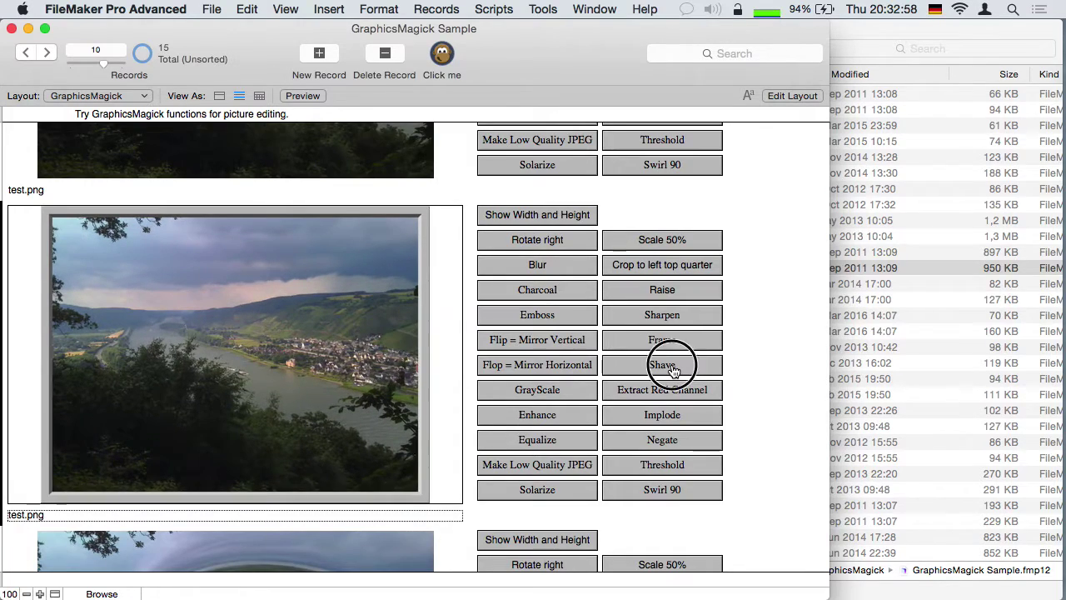
click(655, 241)
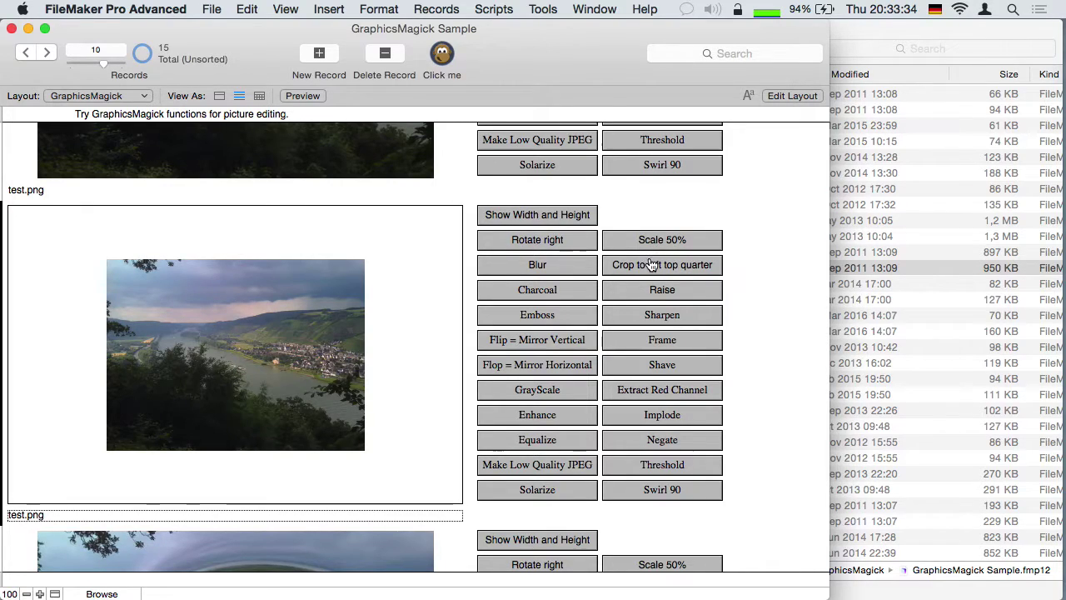
Crop the picture in record 10 to its left top quarter and scale the picture in record 9 by 50%
click(652, 265)
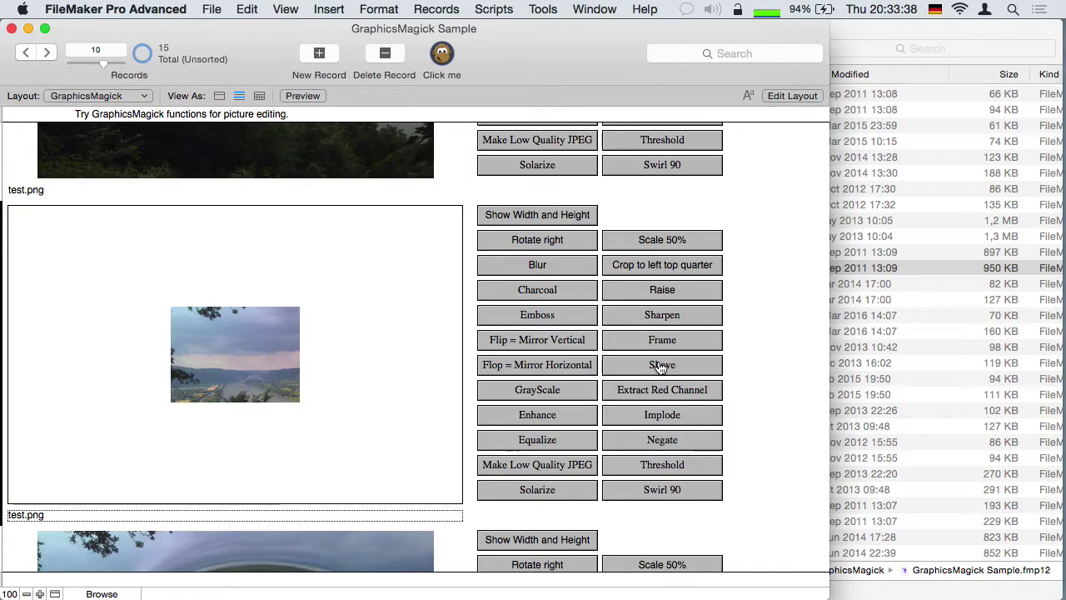
scroll(768, 337, up, 8)
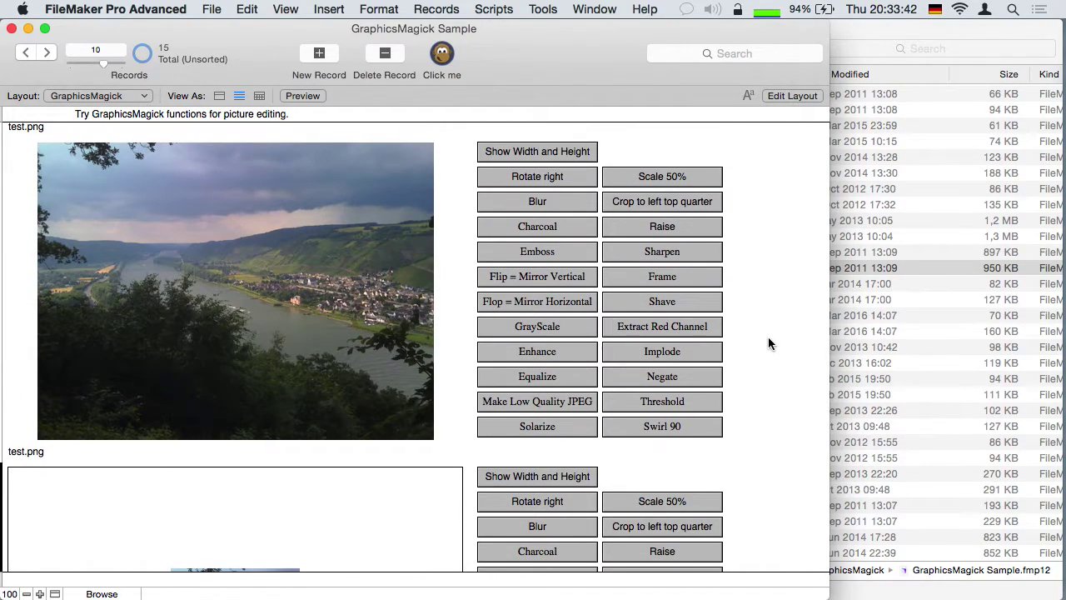
click(638, 182)
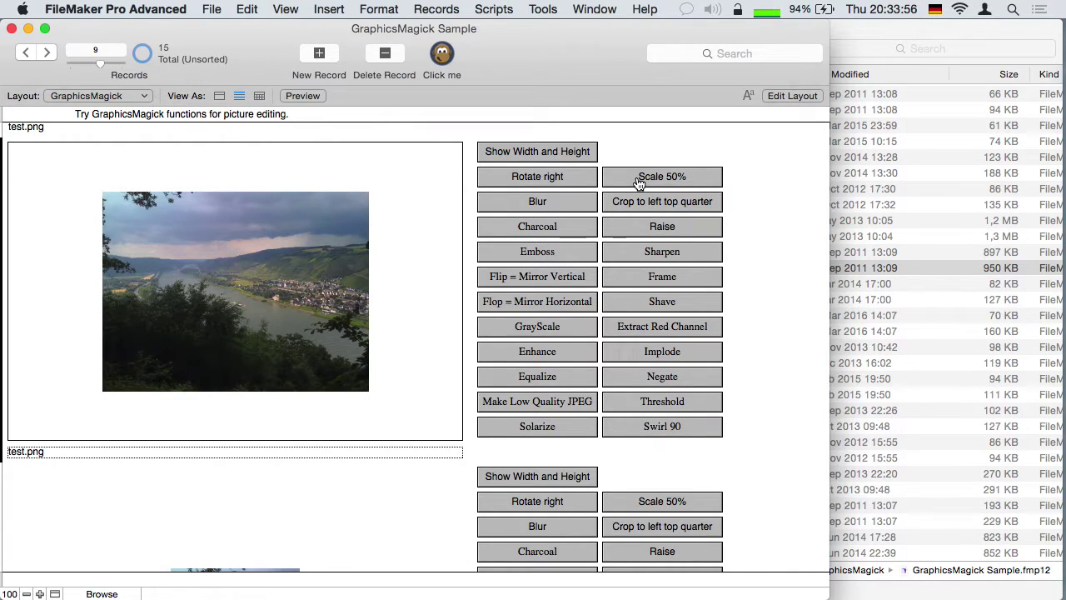
Close the sample database and look through the picture's Exif tags, including the camera model, in GraphicsMagick Exif.fmp12
key(super+q)
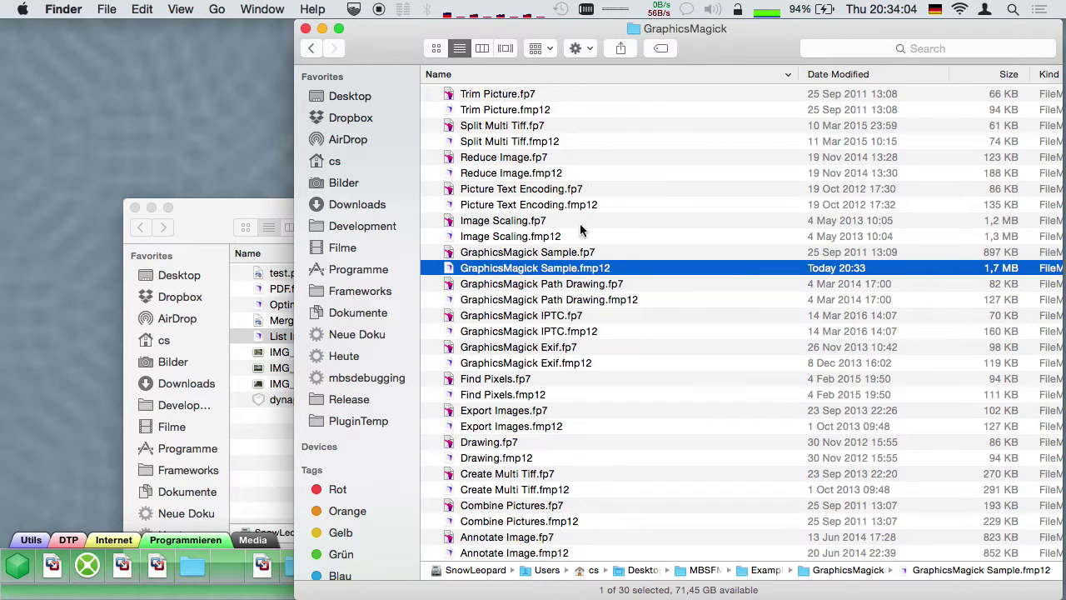
click(569, 476)
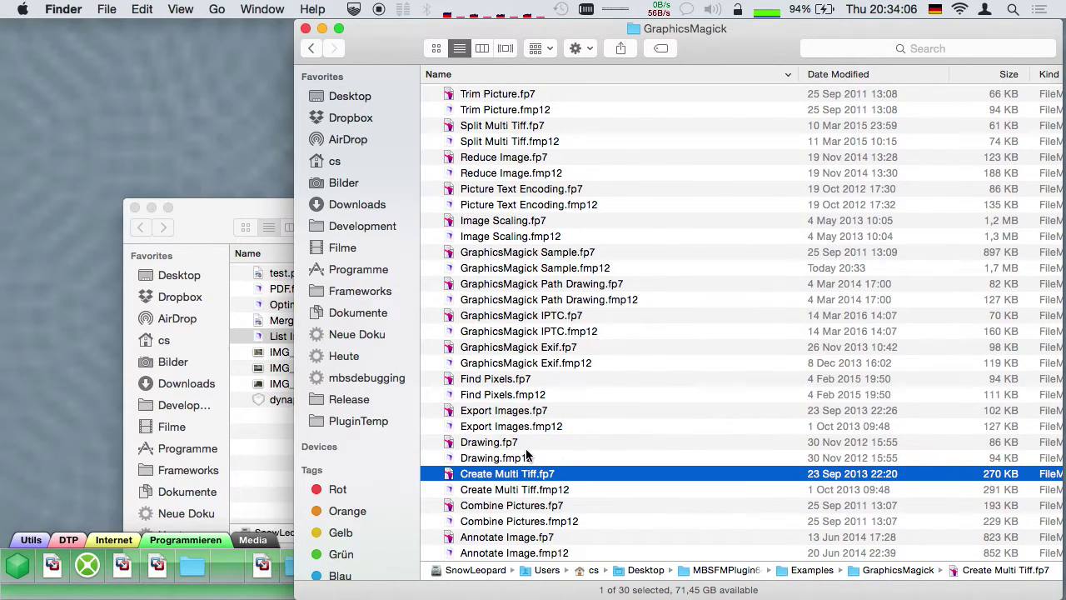
double_click(572, 367)
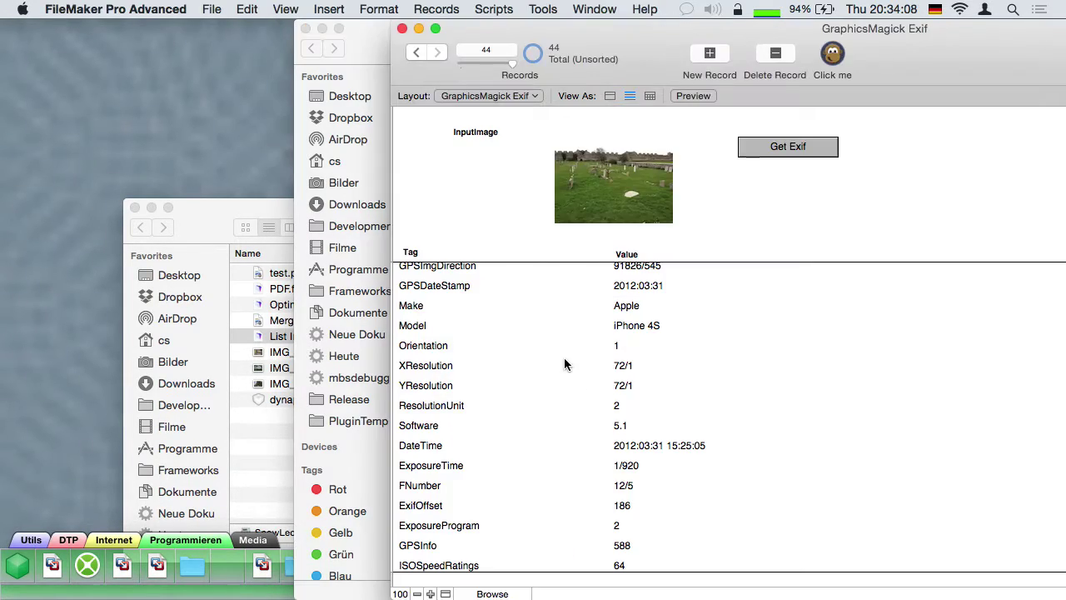
scroll(691, 366, up, 5)
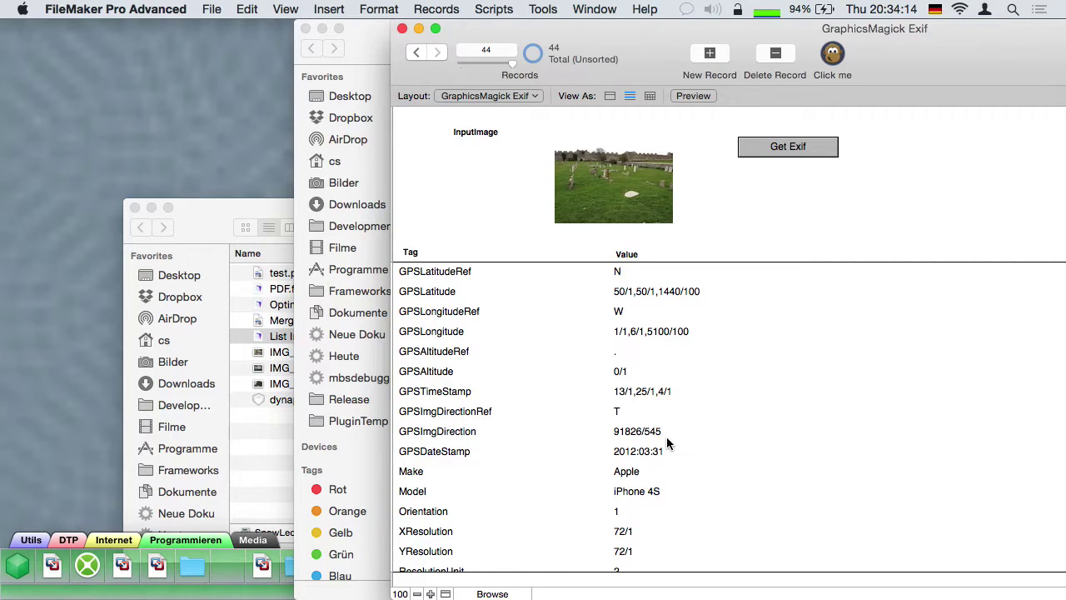
scroll(667, 437, down, 5)
click(626, 350)
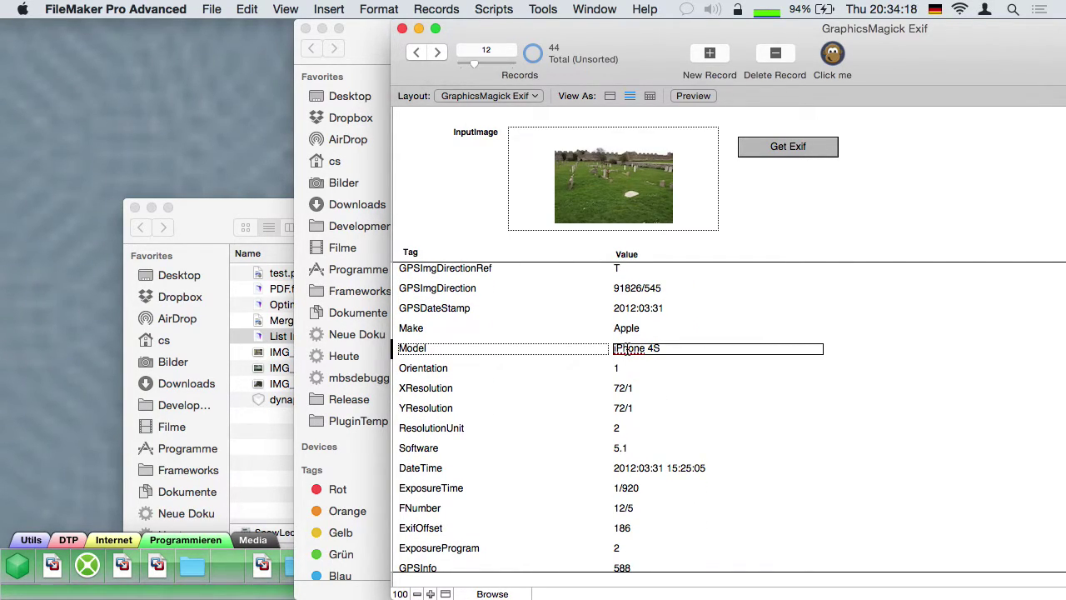
click(889, 368)
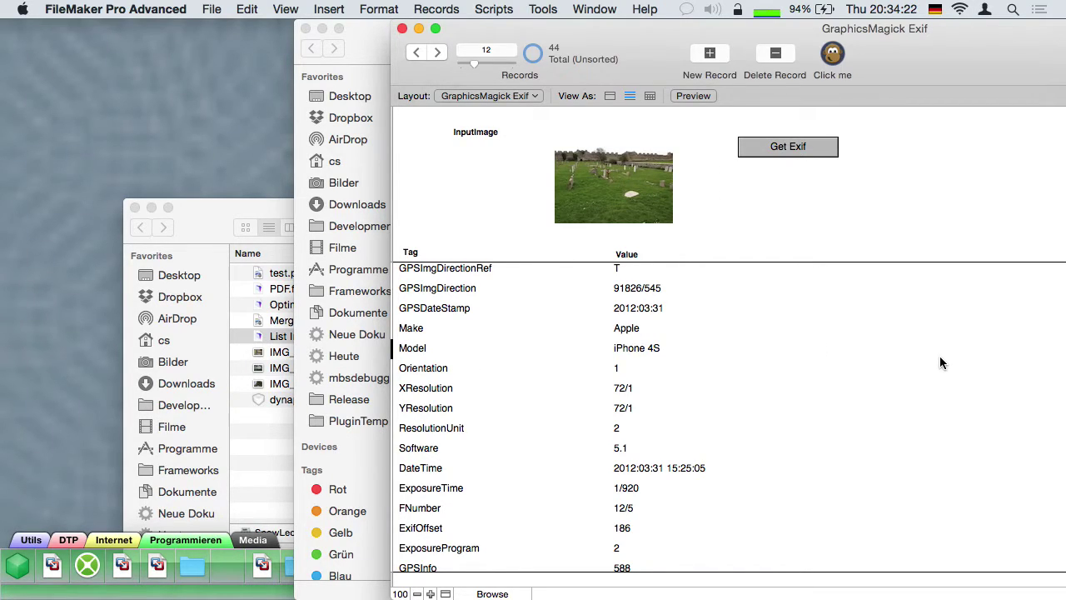
key(super+w)
In the Drawing.fmp12 example, draw a line, circle, ellipse, arc, rectangle and round rectangle one after another in the Image field
click(679, 494)
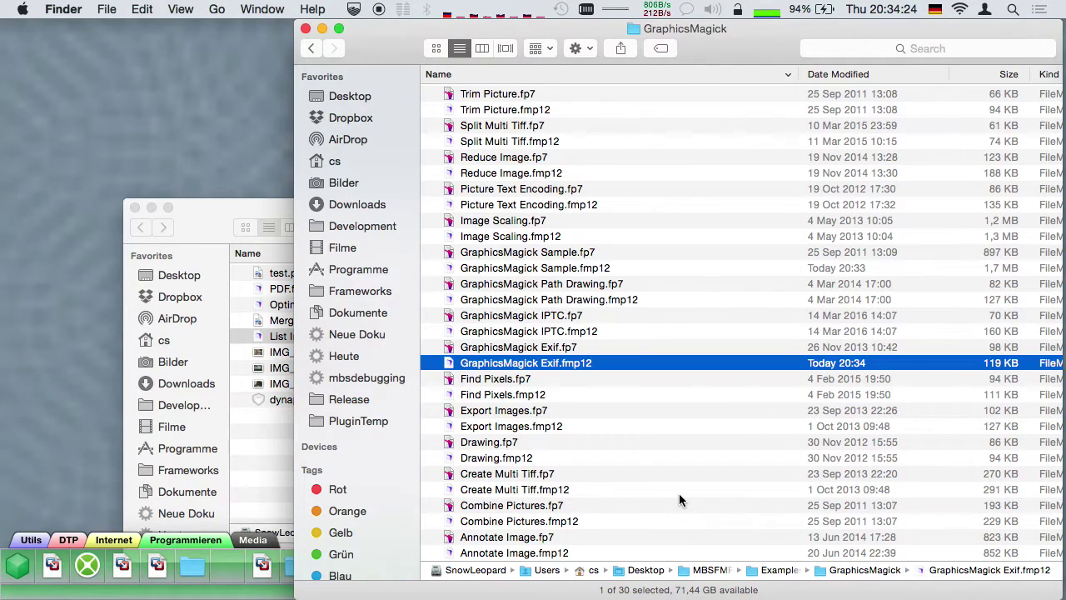
double_click(537, 458)
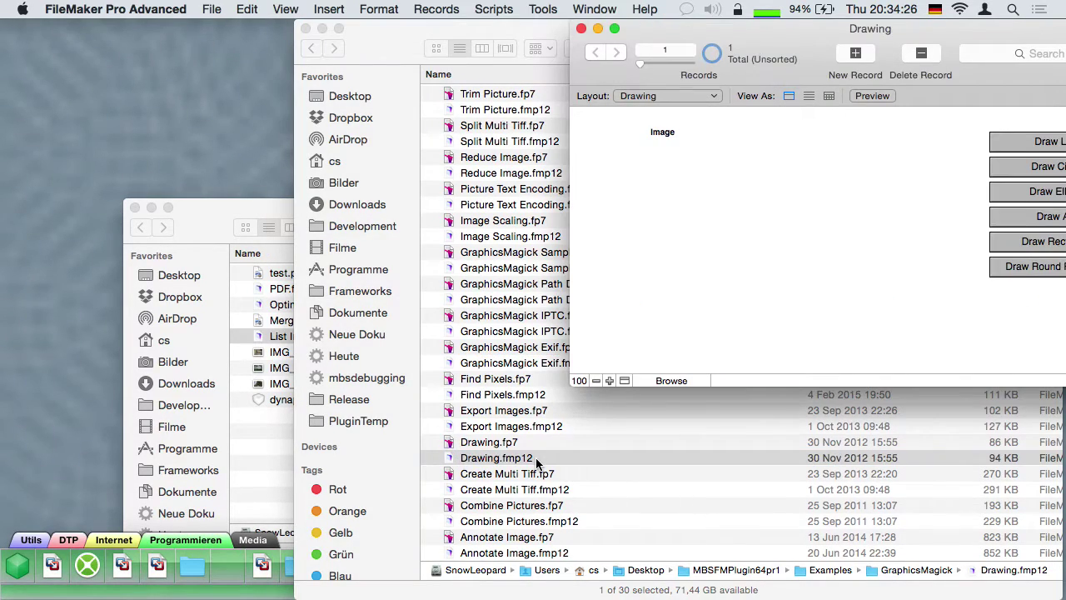
drag(990, 26, 558, 30)
click(590, 147)
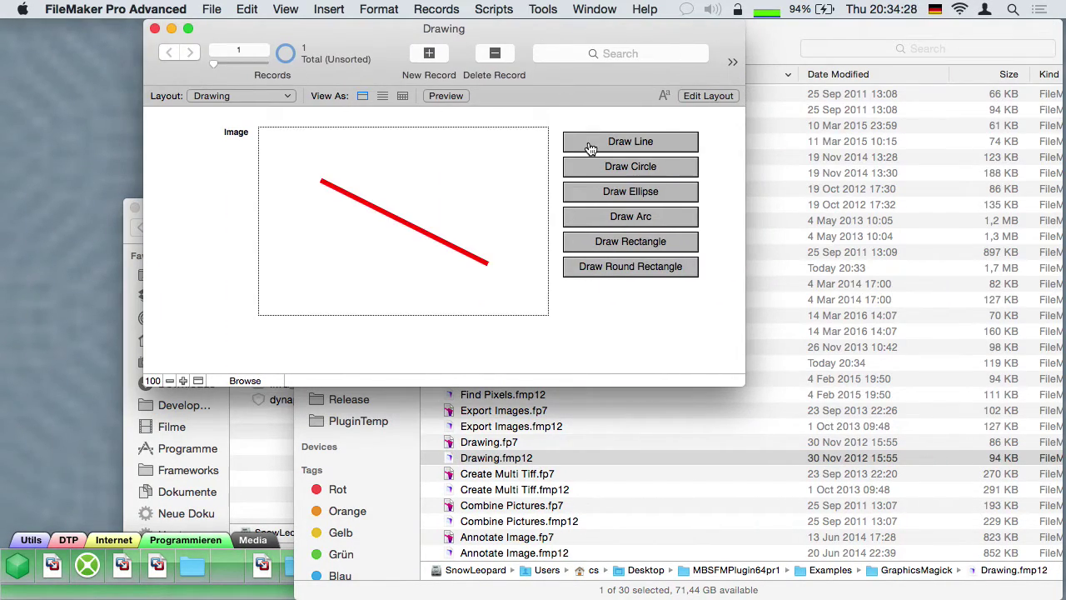
click(593, 173)
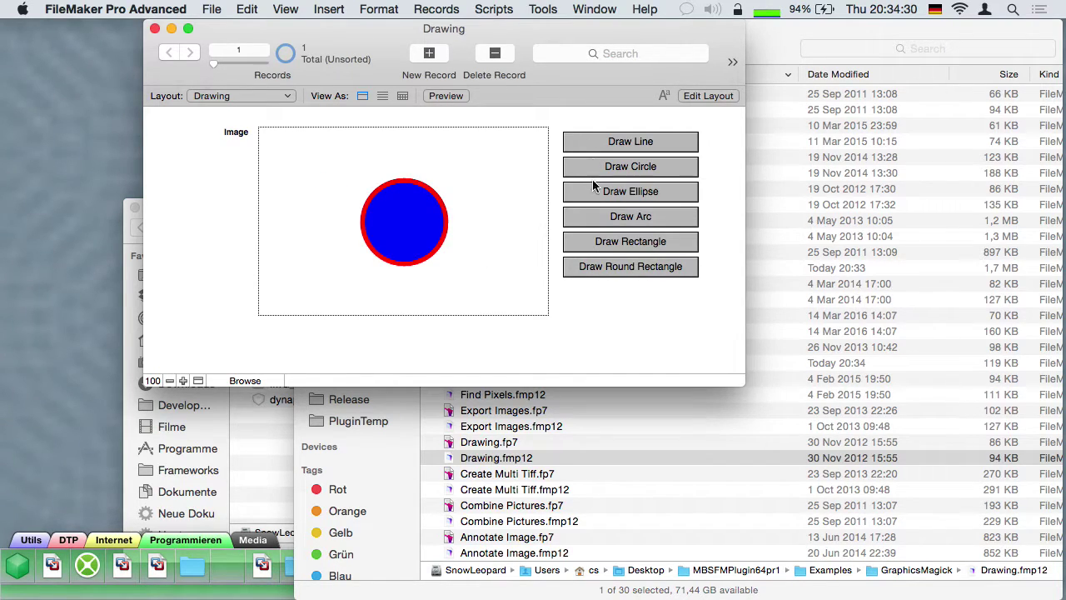
click(597, 192)
click(598, 218)
click(601, 241)
click(605, 265)
Run the text annotation on the input image in Annotate Image.fmp12, and close both the annotation and drawing databases
click(571, 489)
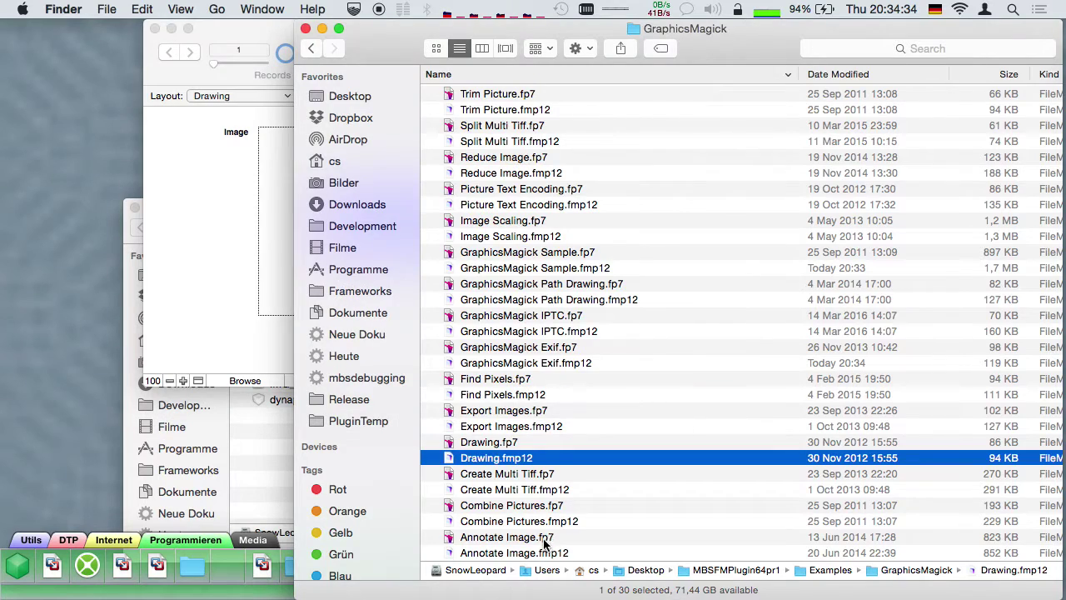
double_click(537, 554)
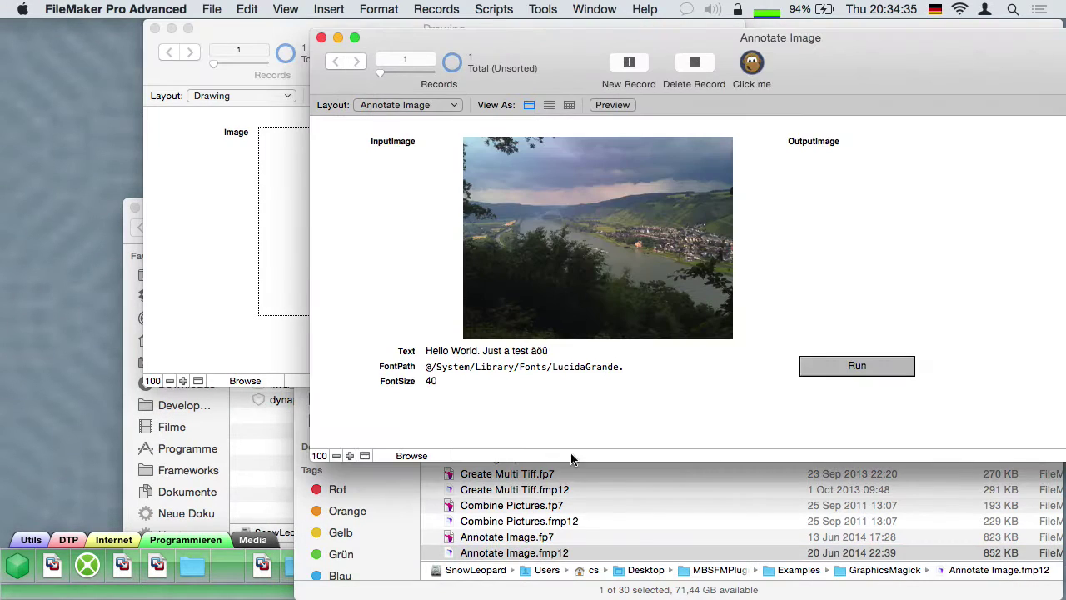
click(833, 375)
drag(900, 67, 670, 74)
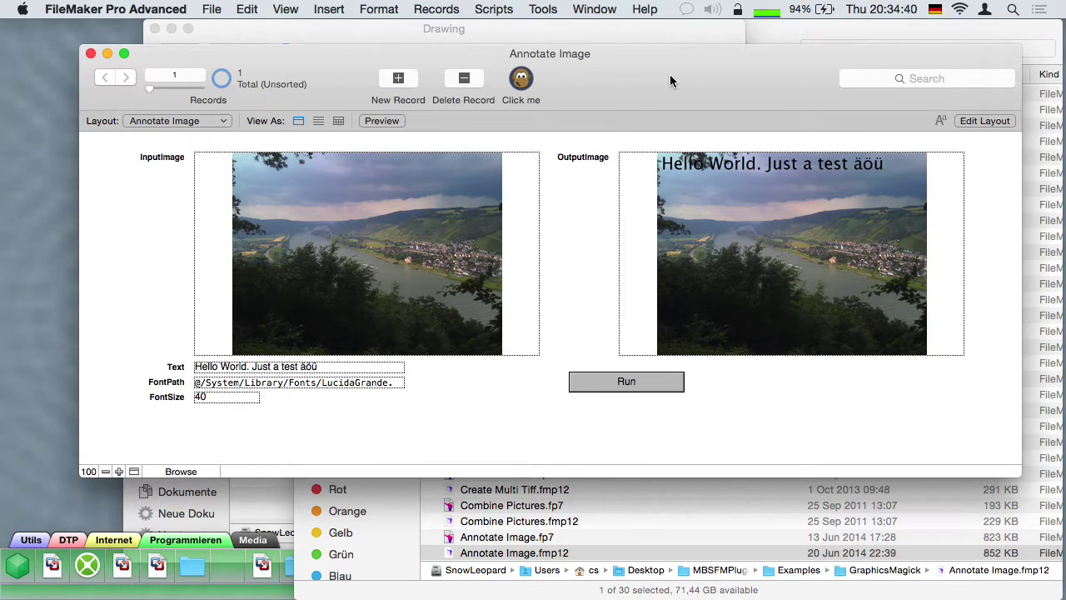
key(super+w)
key(super+w)
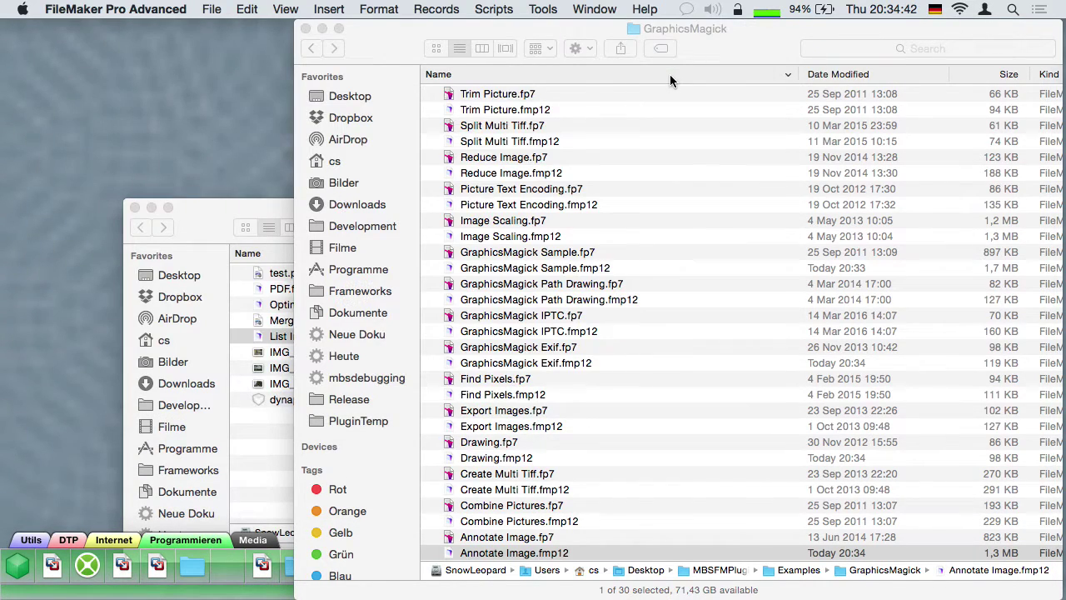
Open the Trim Picture.fmp12 example and trim the logo in BigImage into the Result field
double_click(597, 111)
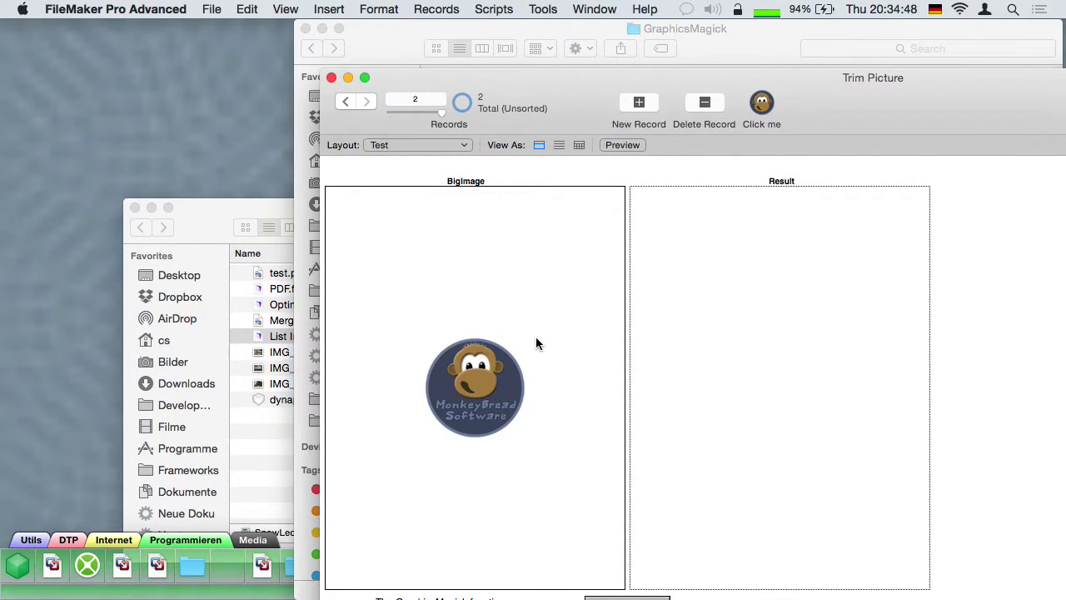
right_click(760, 370)
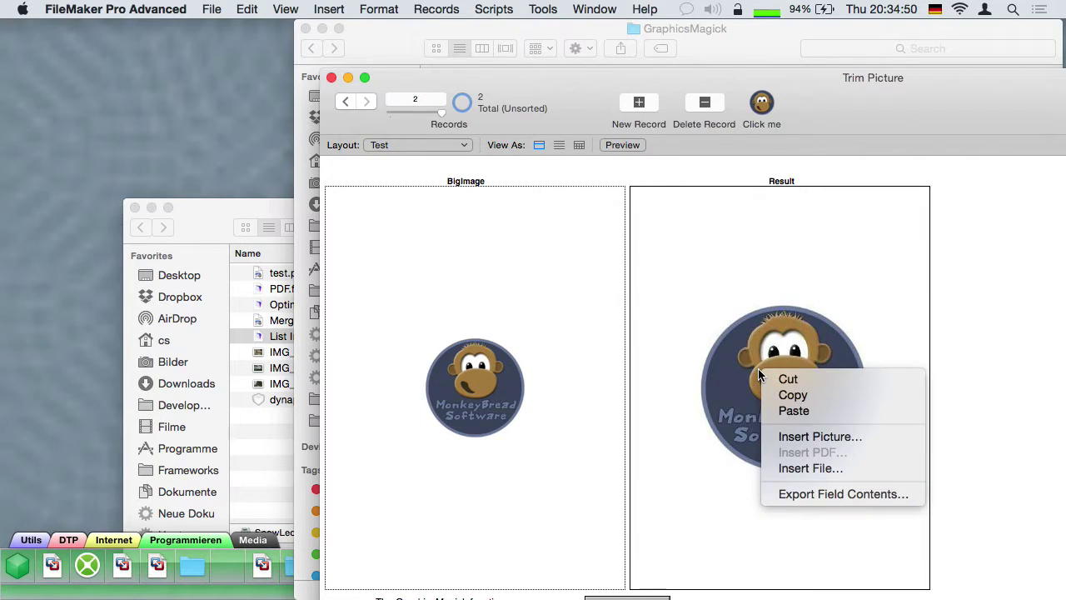
click(506, 382)
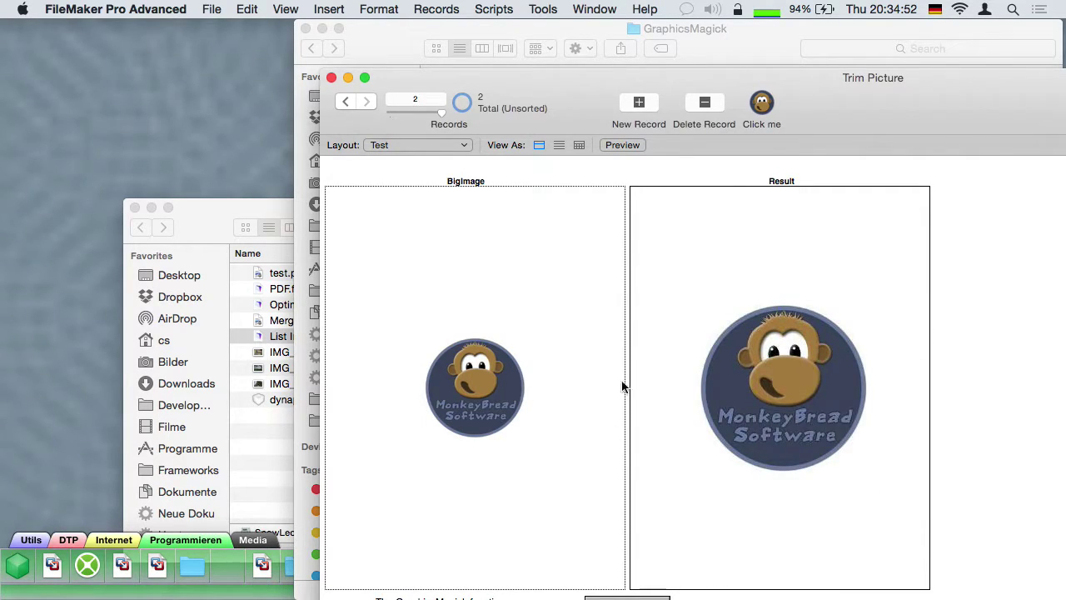
click(799, 425)
Export the trimmed picture from the Result field to the Desktop under the name image and close the database
right_click(768, 400)
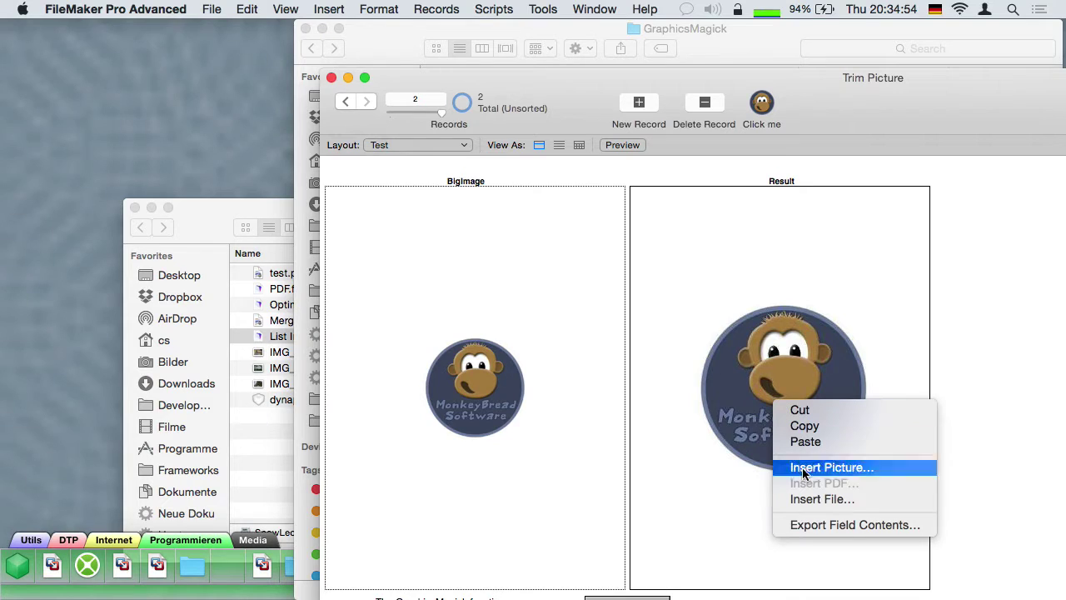
click(814, 526)
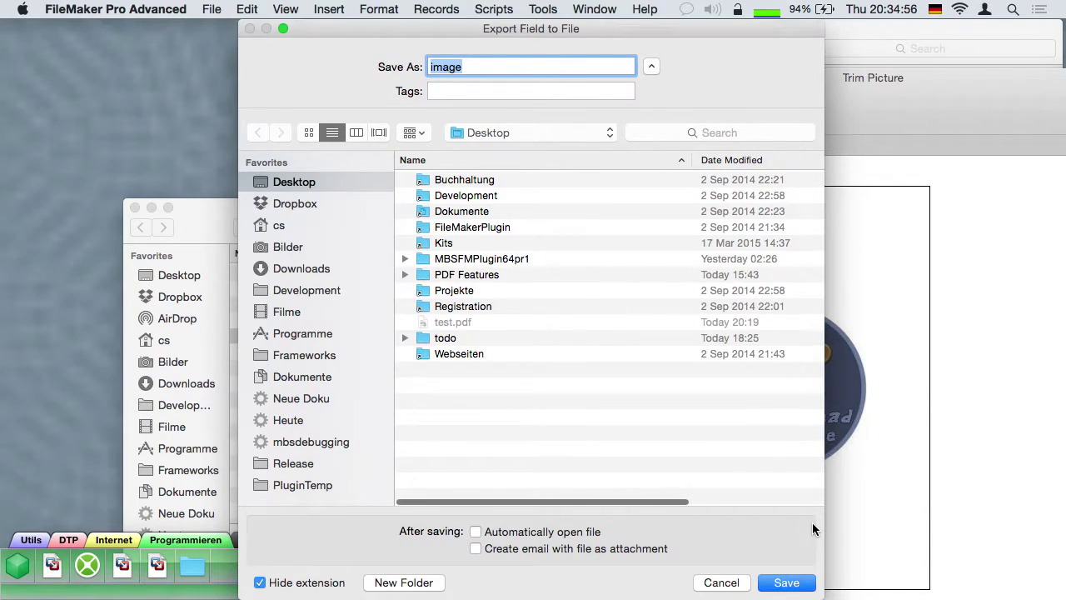
key(Return)
key(super+w)
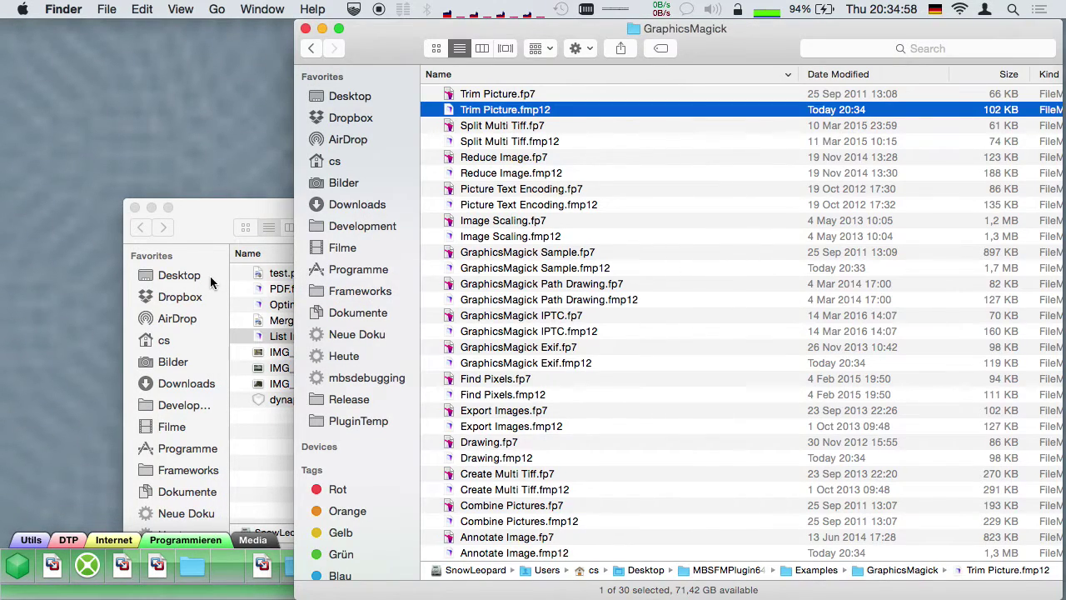
View the exported image.jpg from the Desktop in Preview and close it
click(198, 279)
double_click(262, 272)
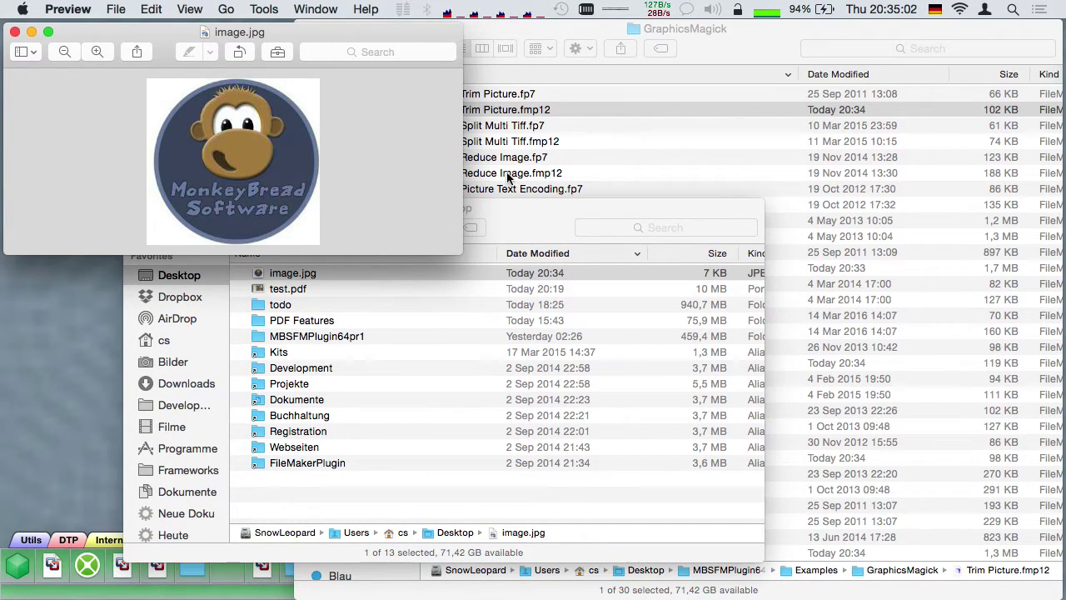
key(super+w)
Go from the GraphicsMagick folder to the XL folder within the plugin's Examples folder
click(560, 143)
click(559, 144)
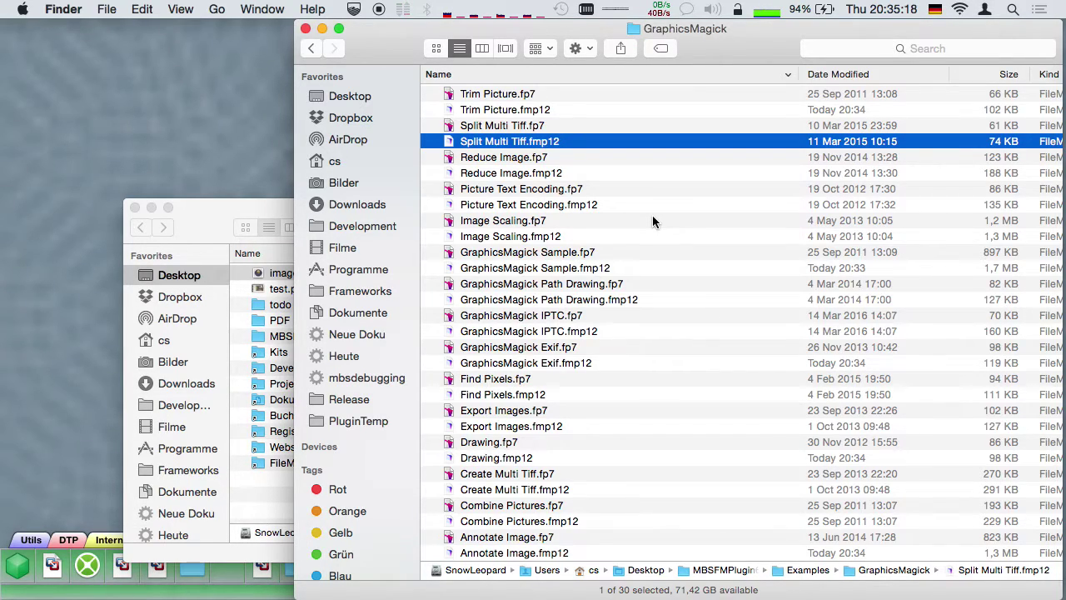
key(super+Up)
key(x)
key(super+Down)
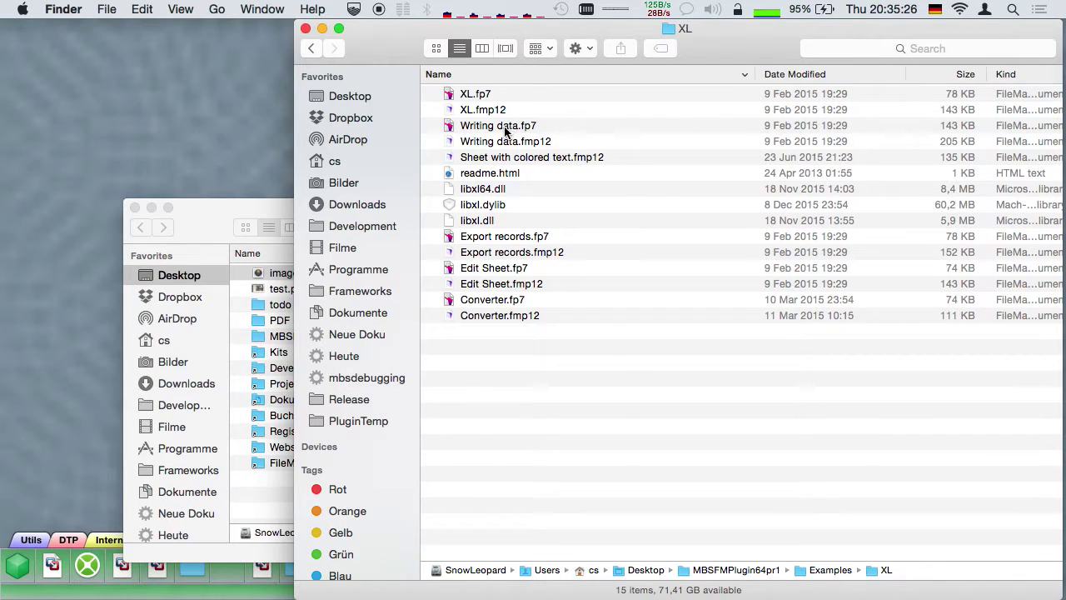
Create the Excel file in the Writing data.fmp12 example and export the output to the Desktop as test.xls
double_click(488, 147)
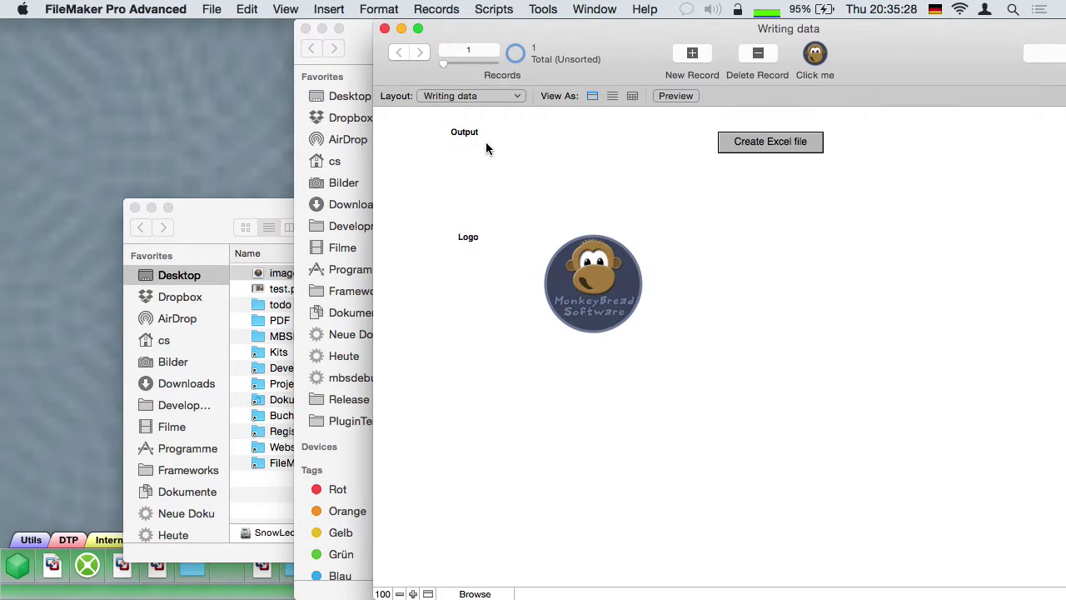
click(760, 143)
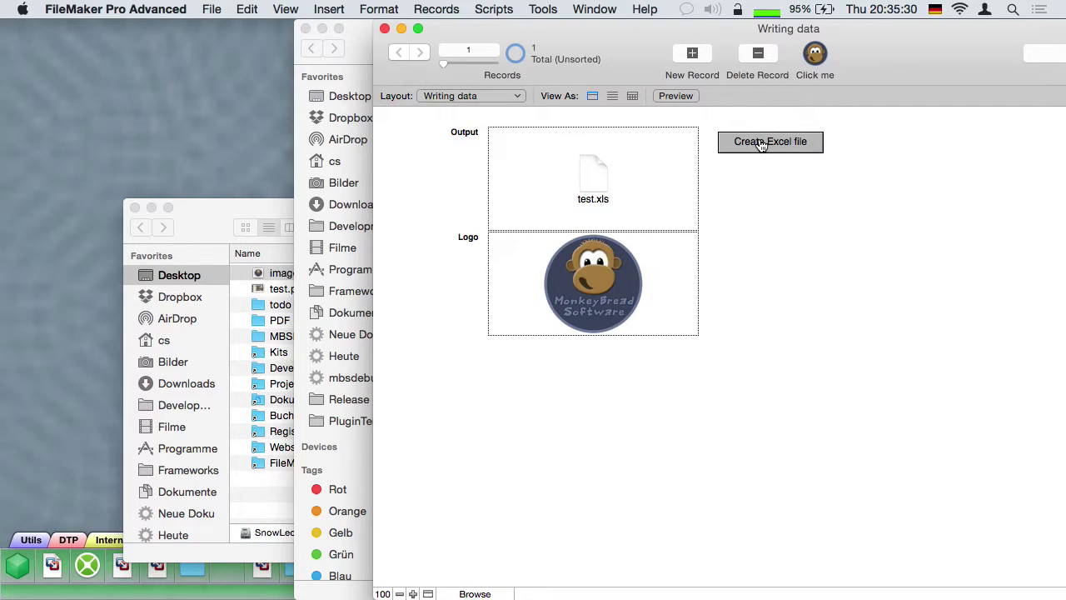
right_click(558, 198)
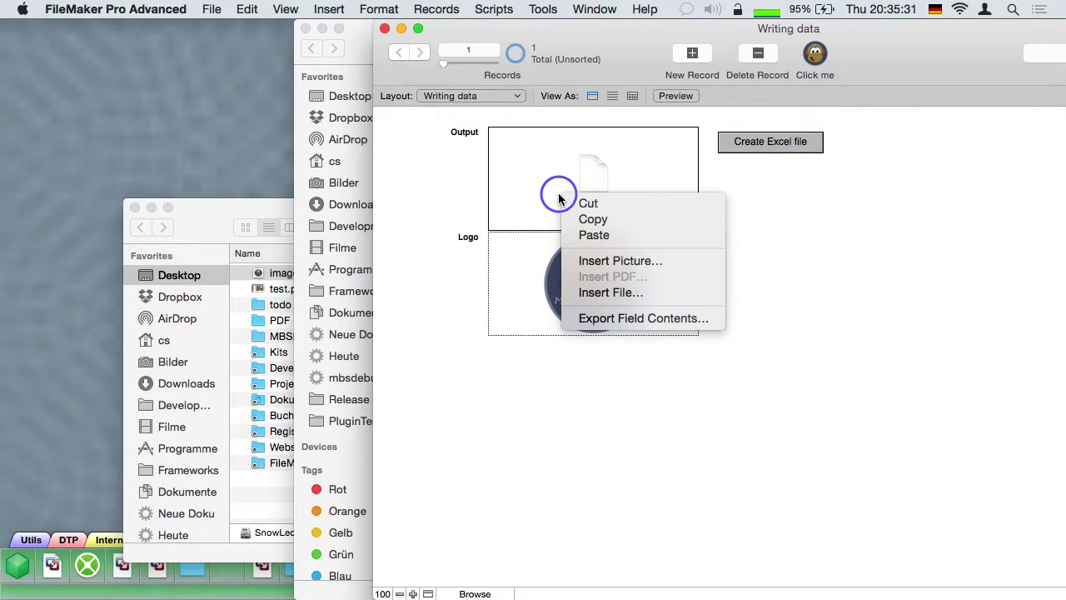
click(600, 318)
key(Return)
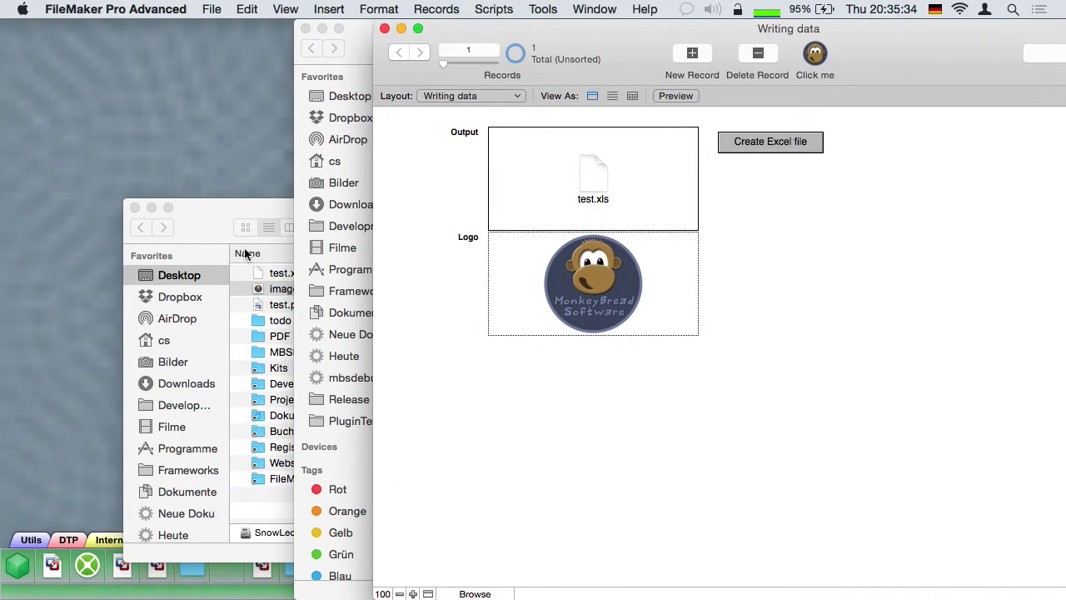
Open the exported test.xls in Numbers, examine the generated sales receipt, and return to the Writing data database
click(252, 275)
double_click(252, 276)
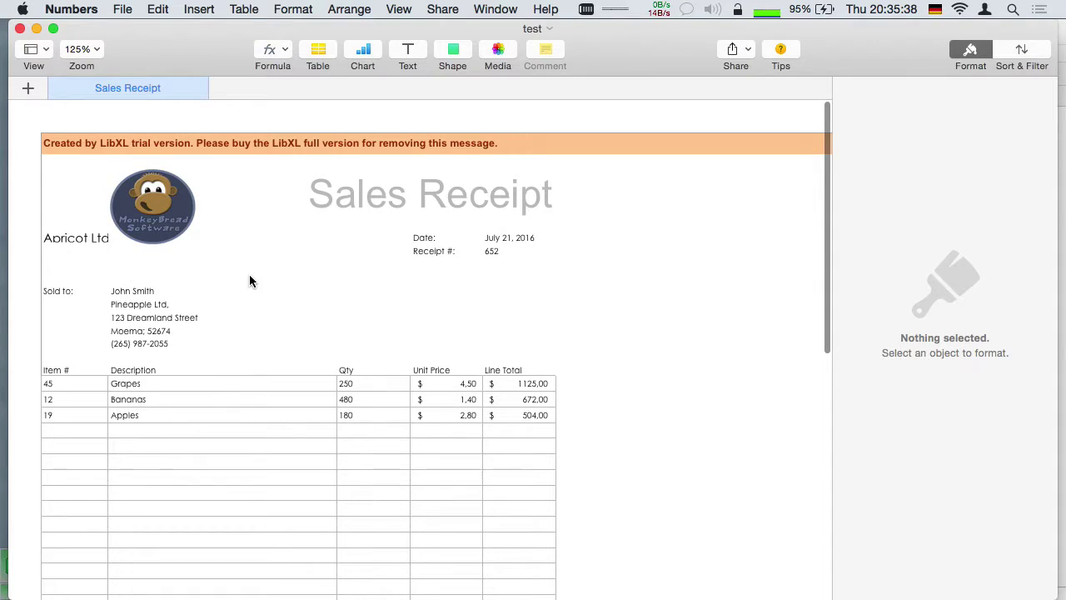
scroll(364, 398, down, 3)
scroll(365, 403, up, 3)
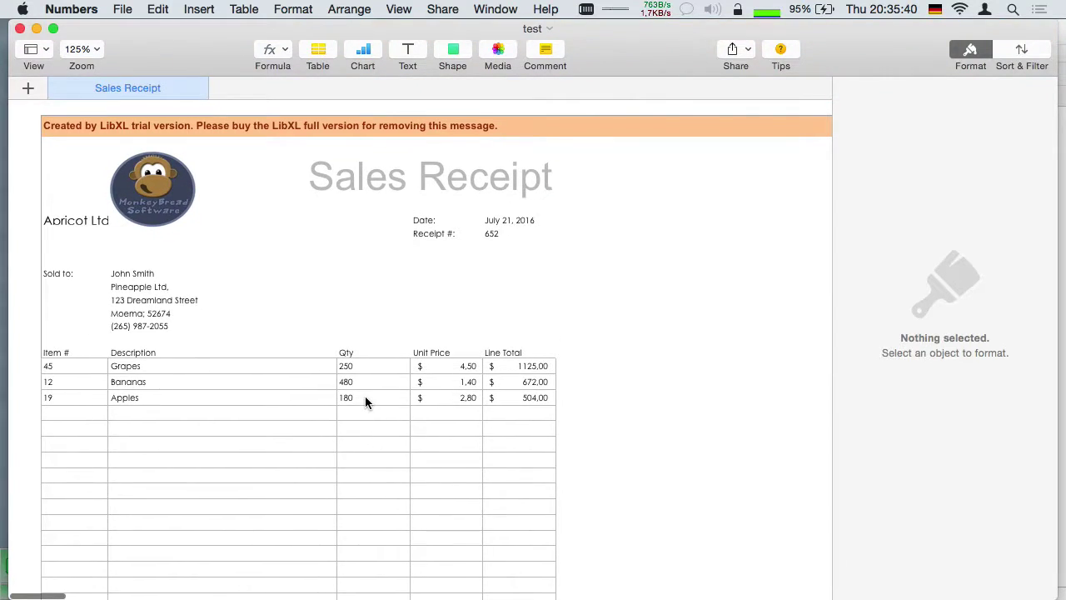
scroll(364, 403, down, 5)
scroll(365, 403, up, 2)
double_click(838, 42)
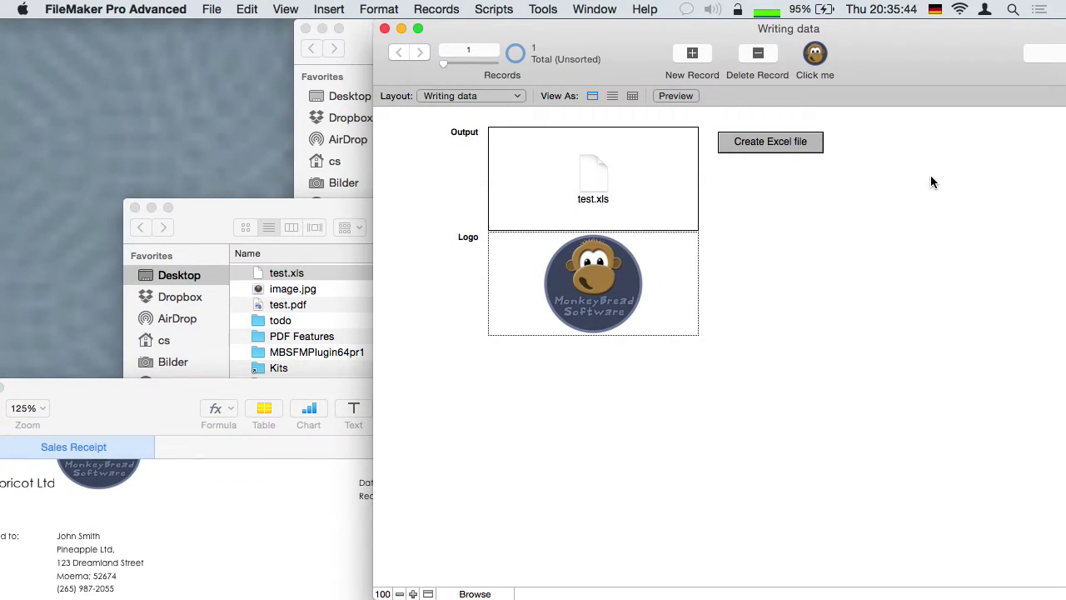
Open the Writing data database's scripts and view the InitXL script, followed by the Create script
key(super+shift+s)
click(158, 139)
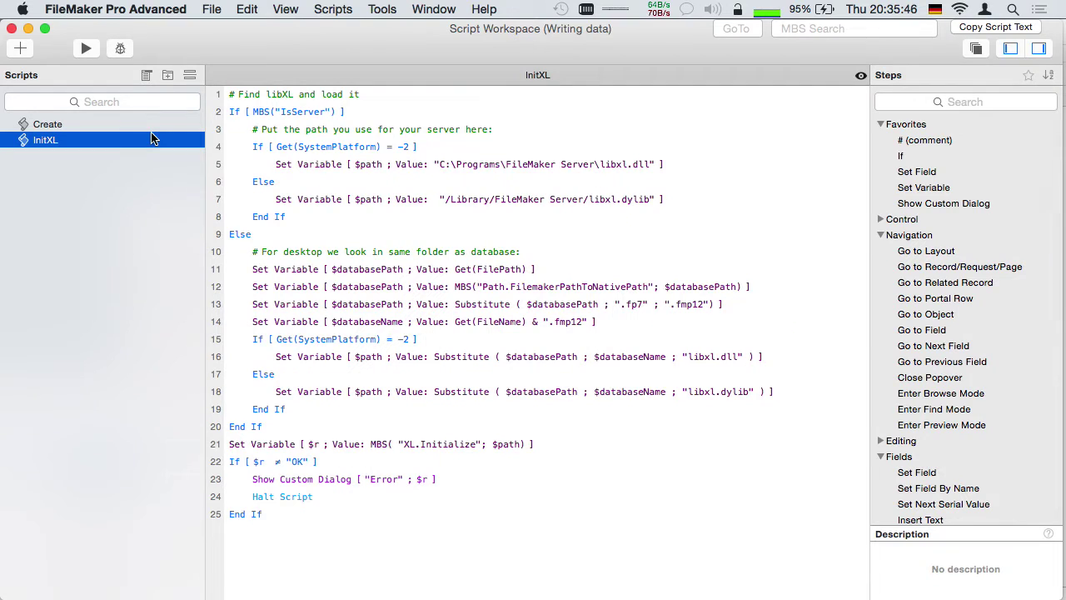
click(149, 125)
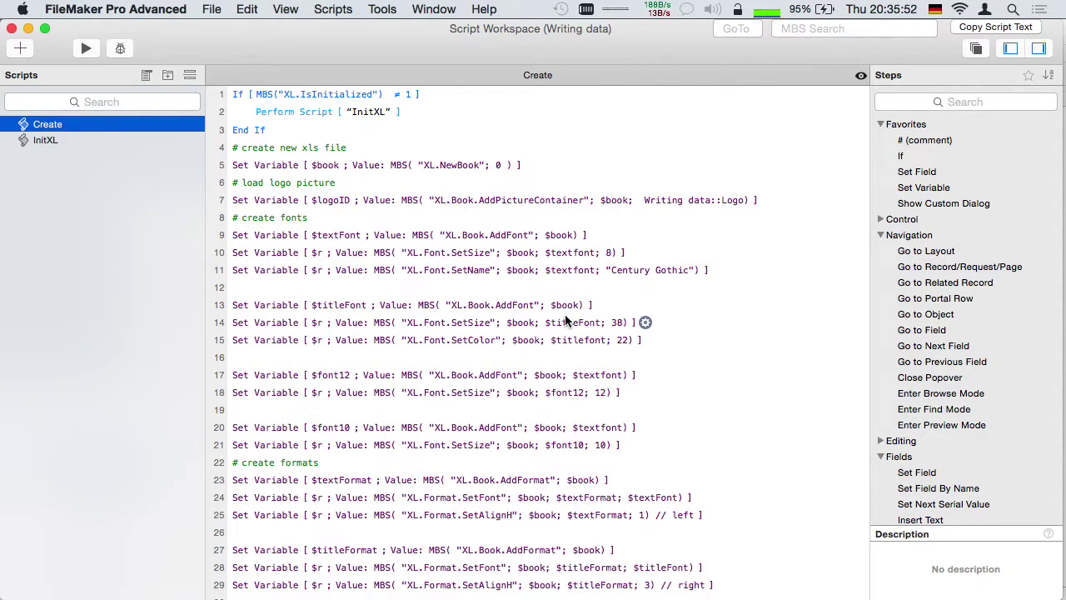
Examine the Create script's lines that create the new xls workbook, load the logo picture and define the fonts
click(432, 163)
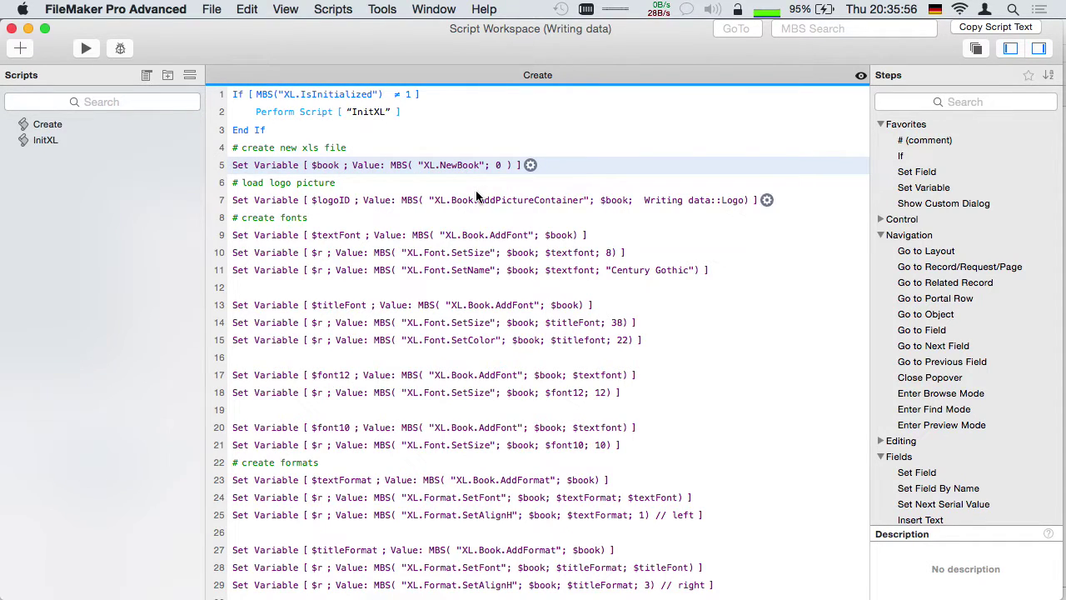
click(476, 200)
scroll(476, 200, down, 2)
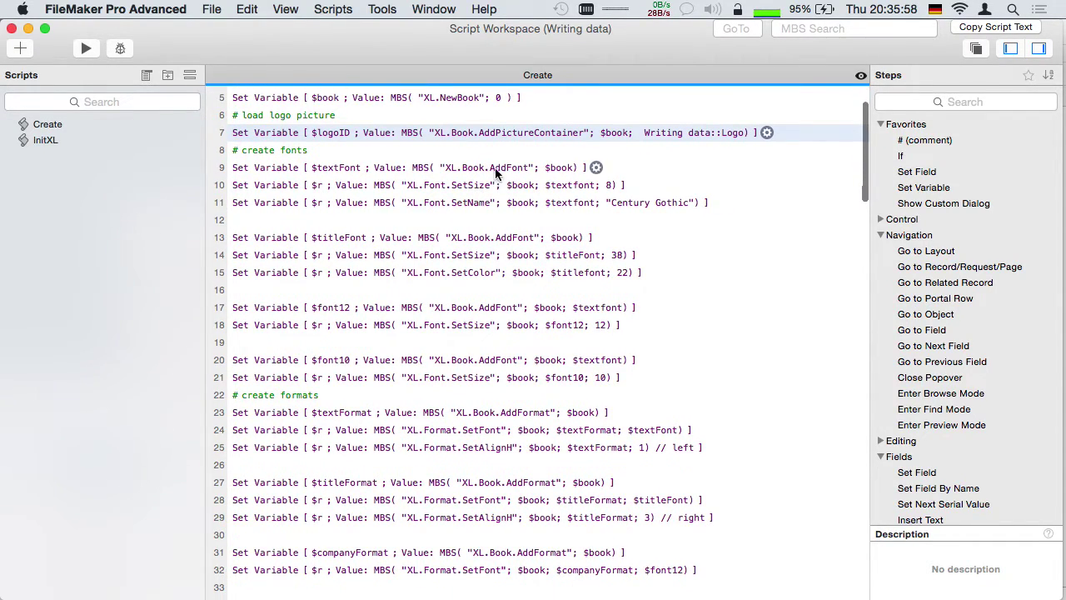
click(514, 168)
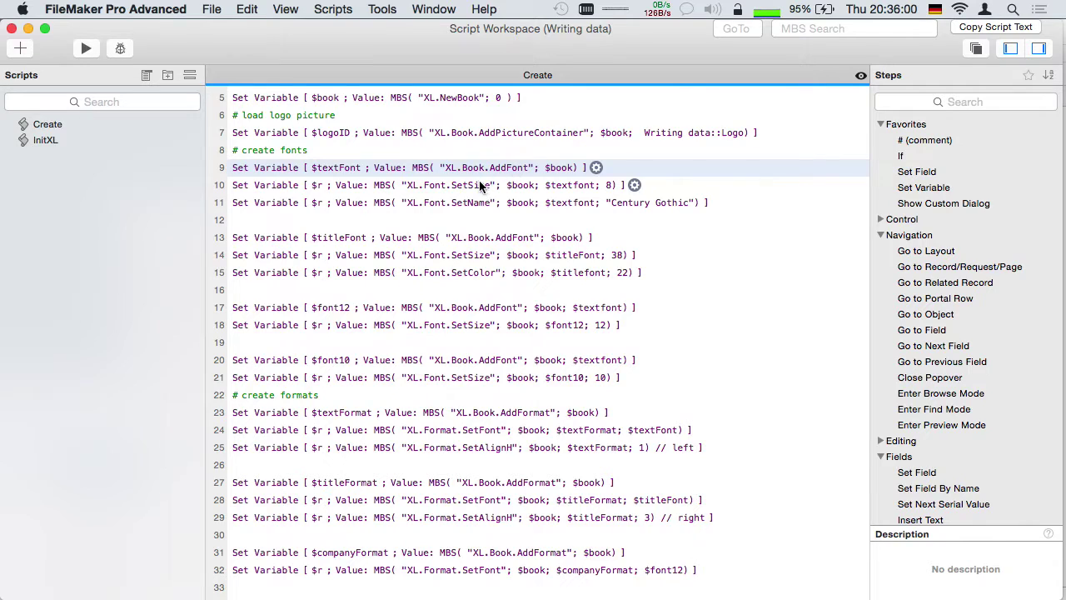
scroll(479, 202, down, 3)
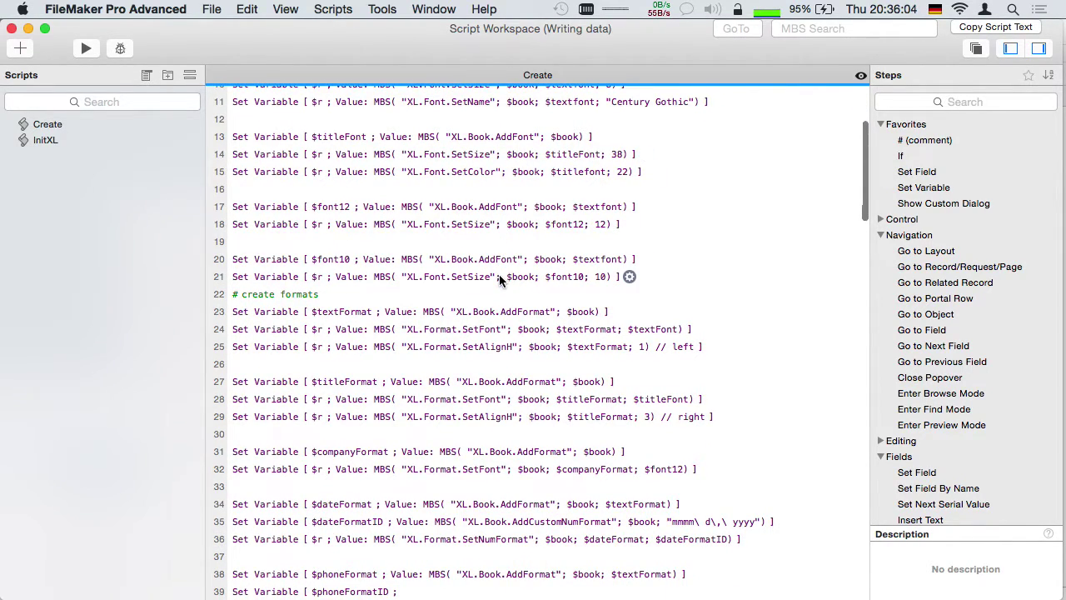
Examine the Create script's cell format lines, including the textFormat and titleFormat alignment settings
scroll(499, 274, down, 4)
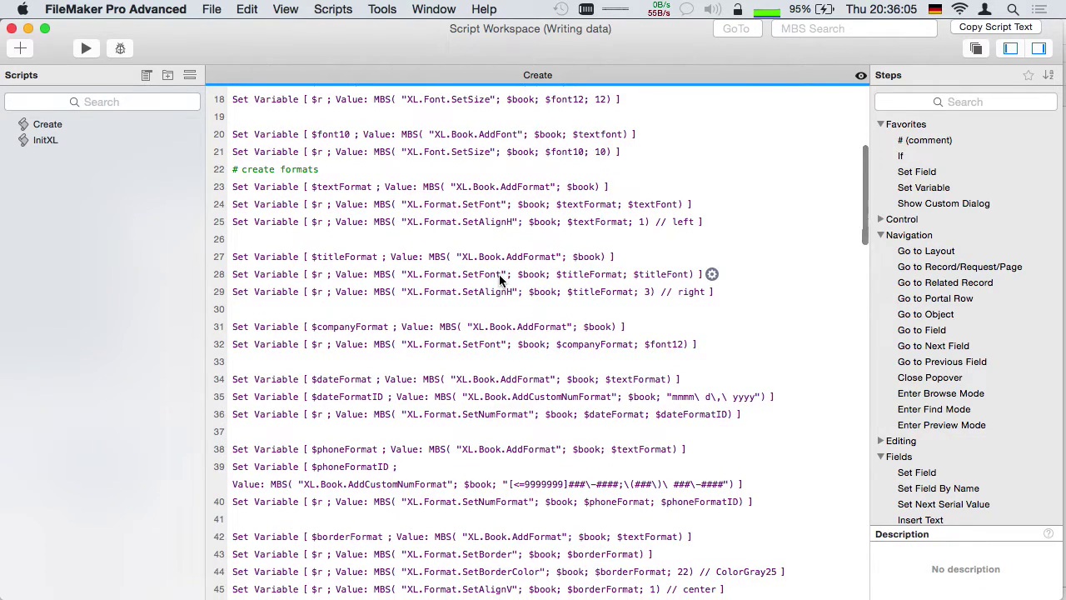
click(530, 189)
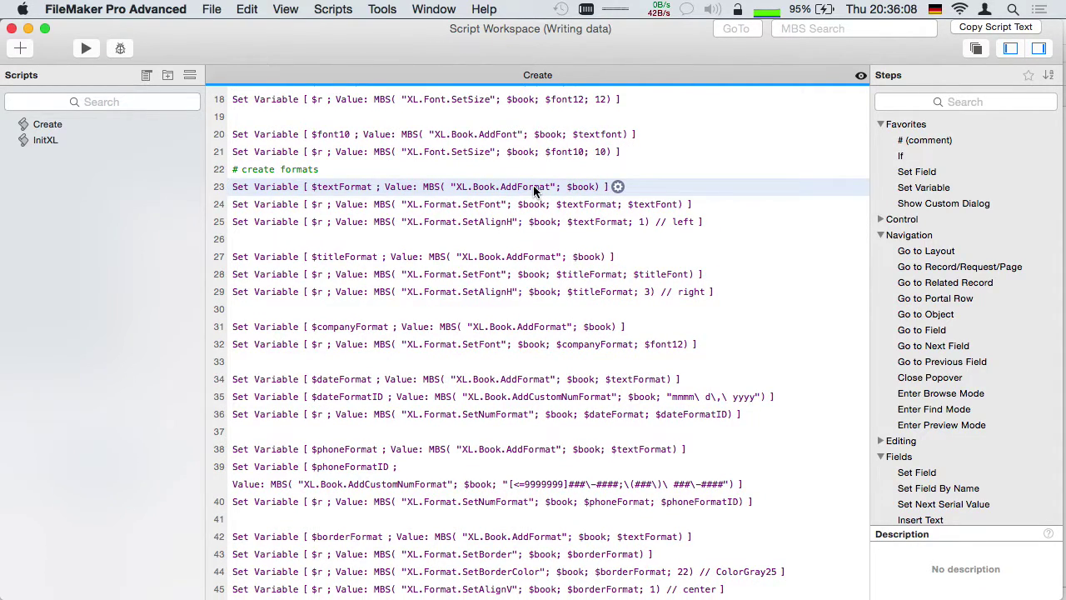
click(676, 221)
click(697, 291)
scroll(698, 302, down, 5)
scroll(698, 302, down, 4)
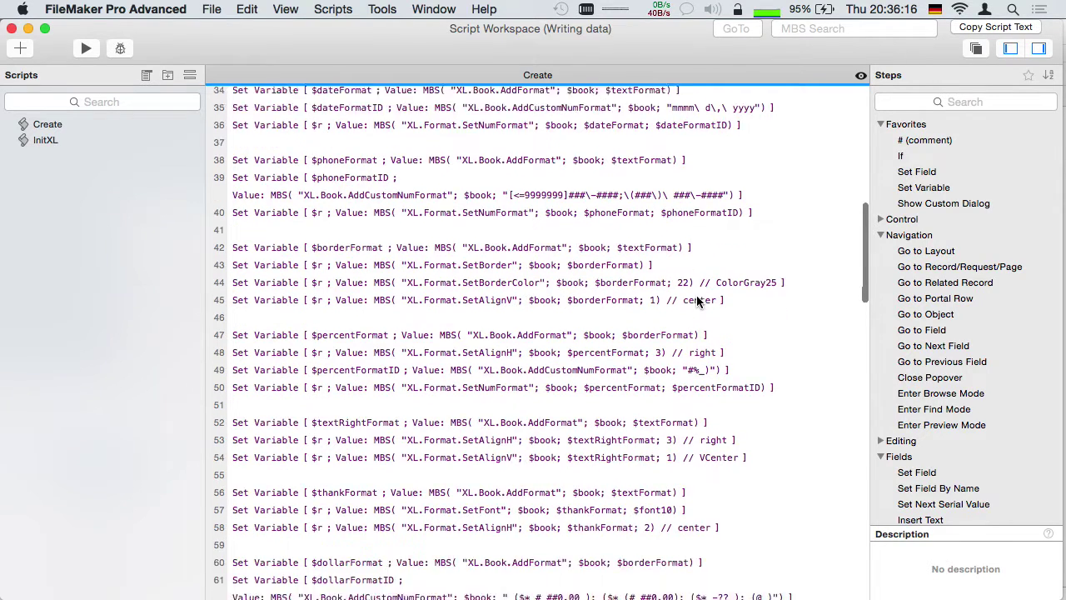
Examine the Create script's lines that add the Sales Receipt sheet, size its columns and write the title with titleFormat
scroll(698, 302, down, 7)
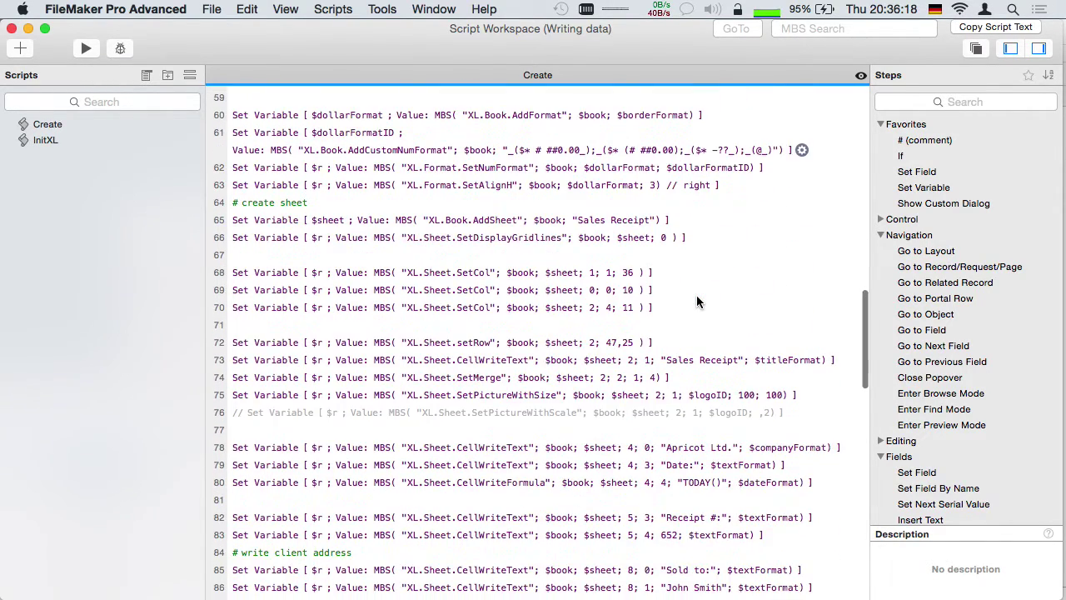
scroll(698, 302, down, 2)
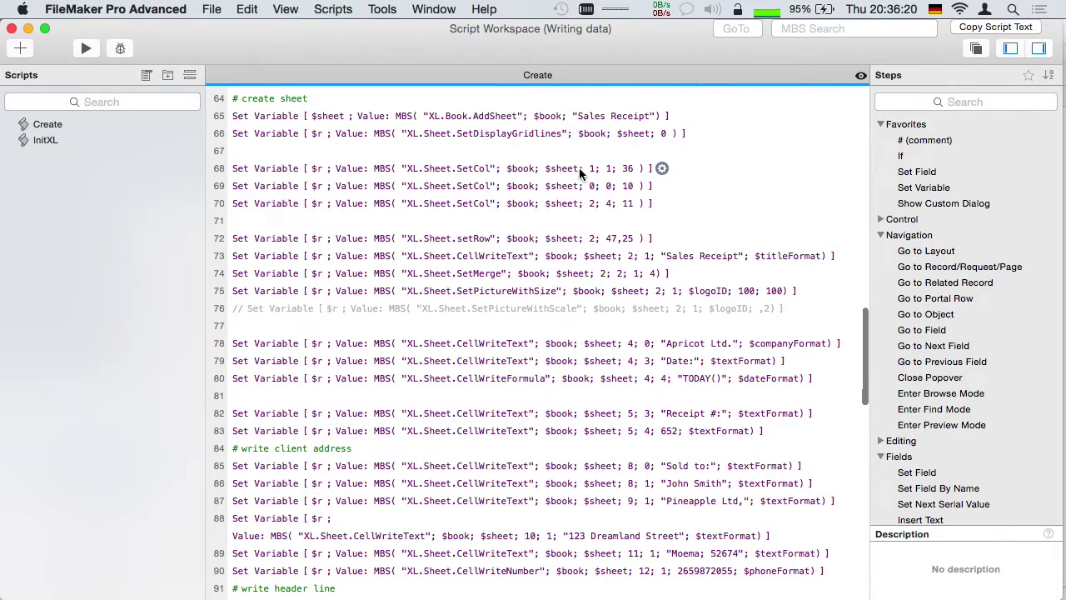
scroll(577, 171, down, 2)
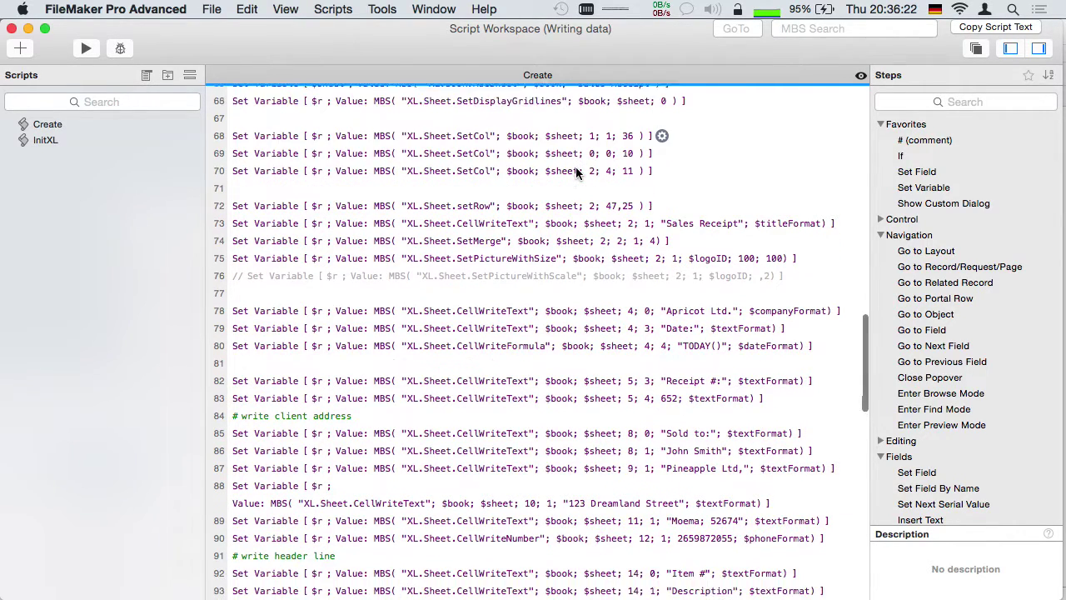
click(480, 209)
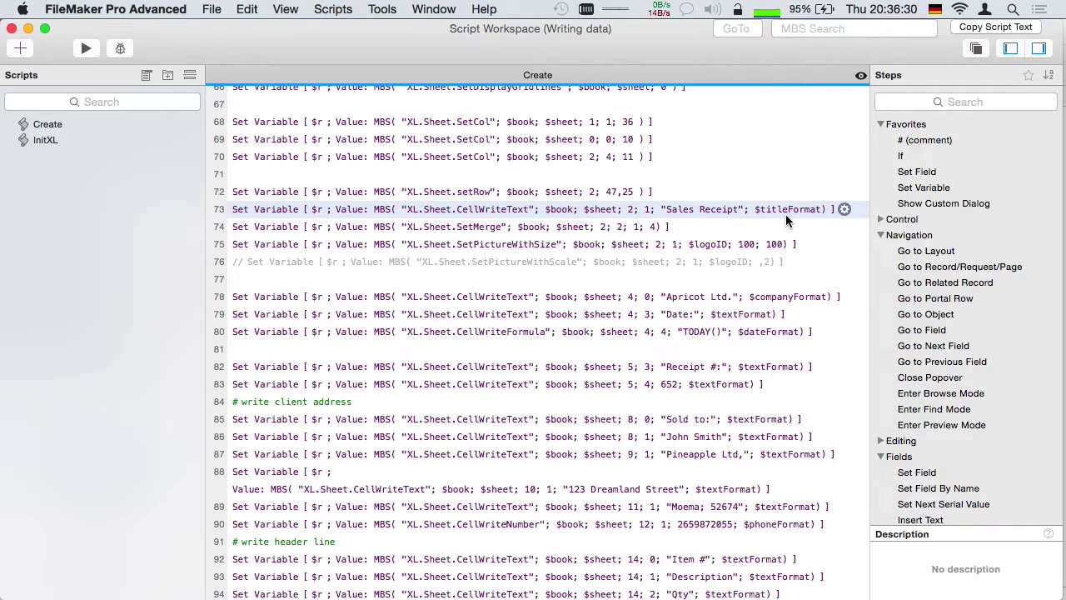
scroll(785, 215, down, 3)
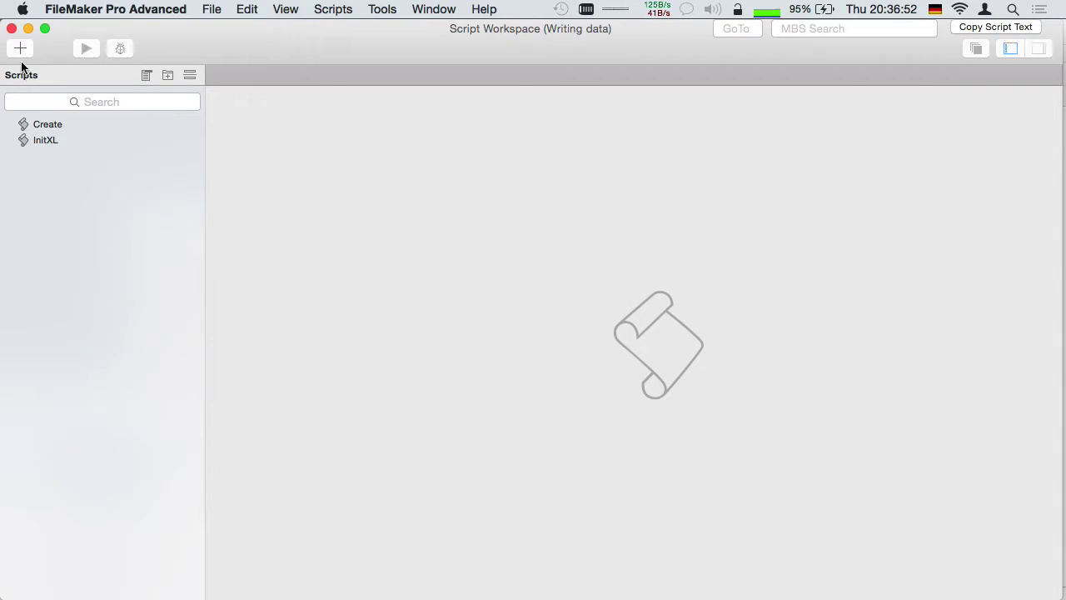
Close the script workspace and the Writing data database, returning to the XL folder in Finder
click(11, 29)
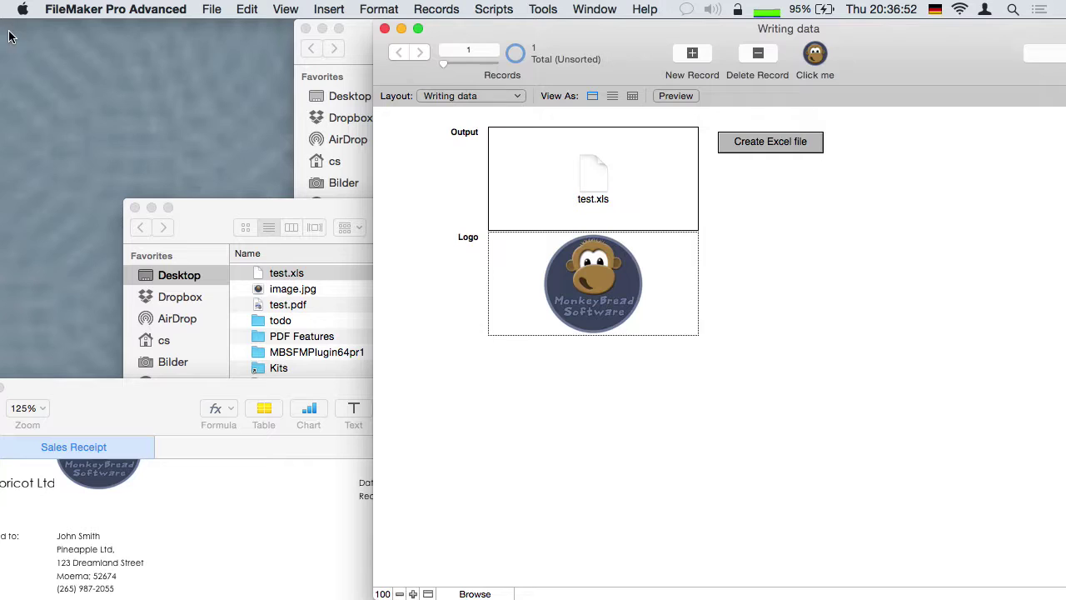
click(384, 28)
click(635, 345)
click(598, 140)
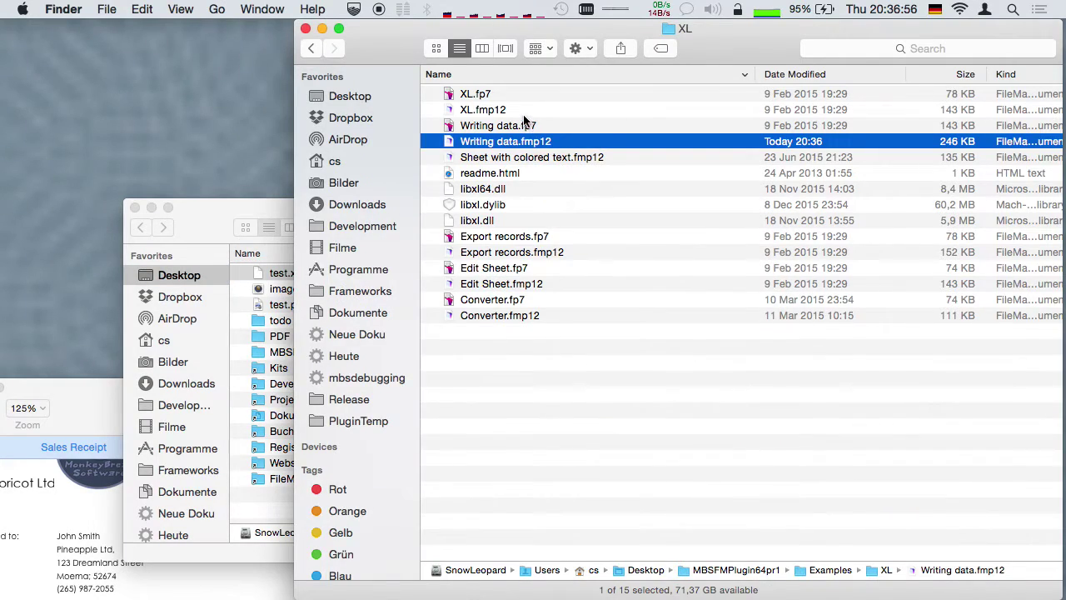
Open XL.fmp12, extract the text from its test.xls into the Text field, and close the database after viewing it
double_click(489, 109)
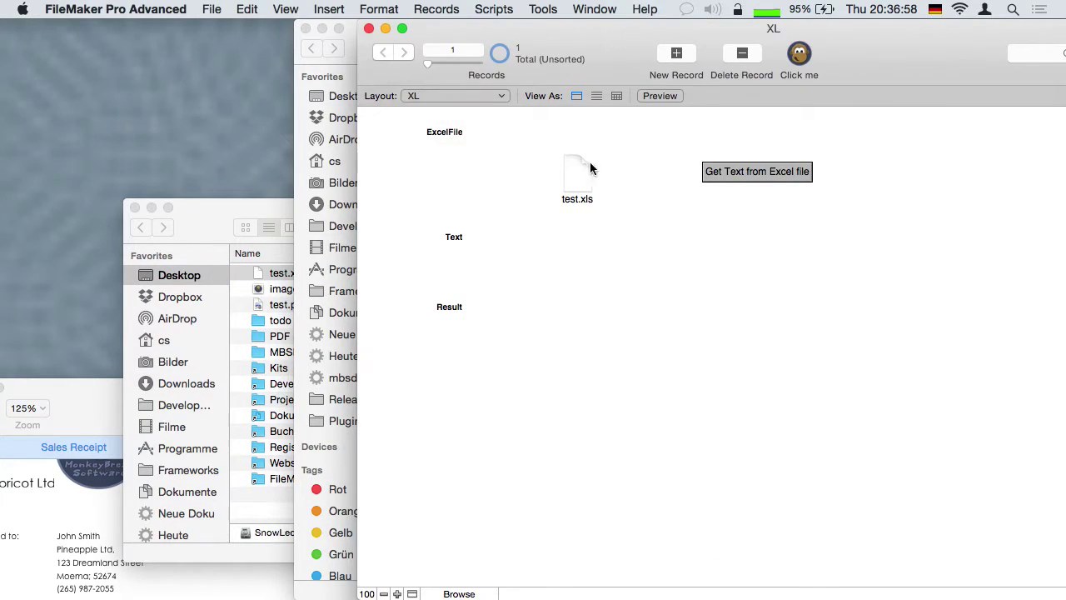
click(750, 178)
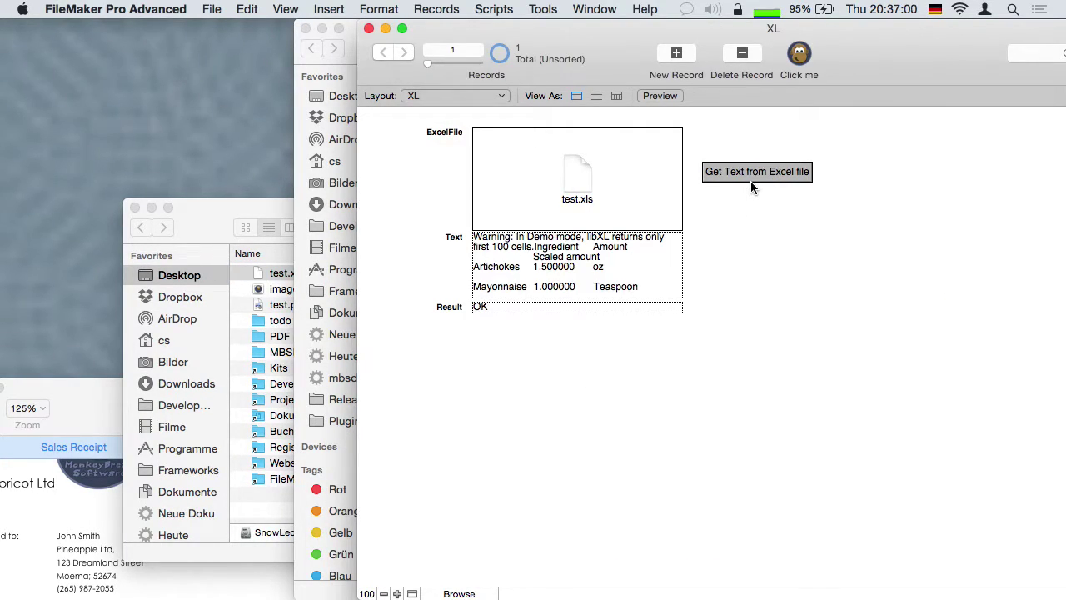
click(620, 266)
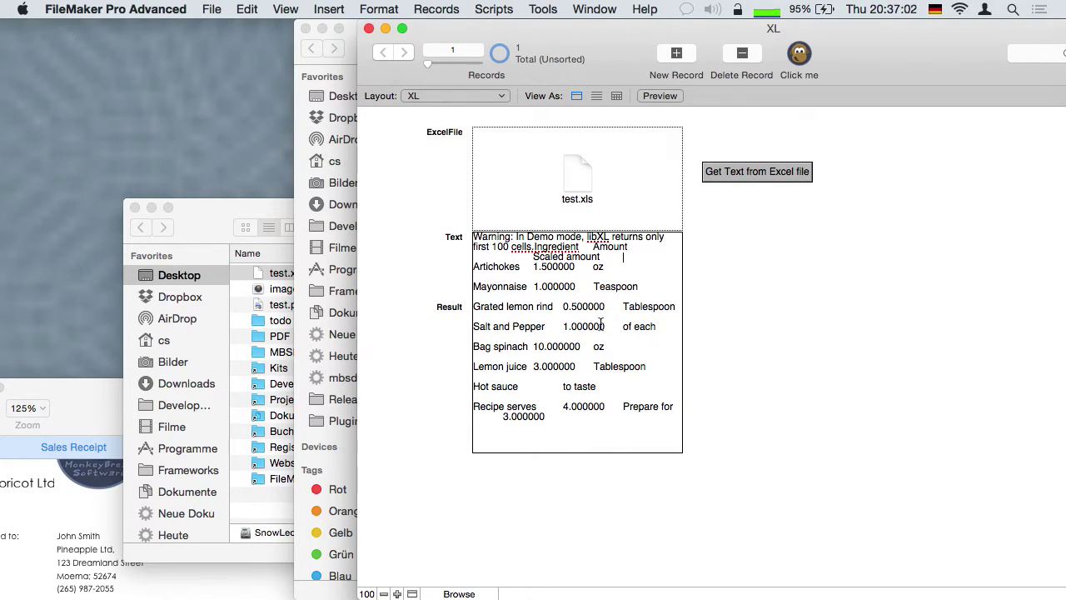
click(796, 326)
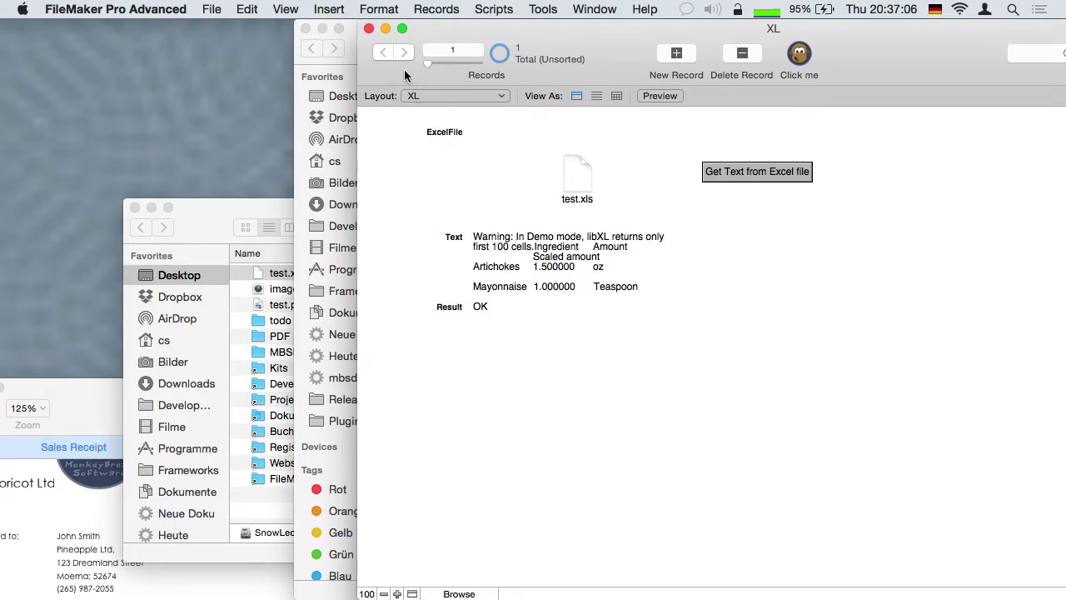
click(369, 29)
Look at the LibXL library files libxl.dll and libxl.dylib in the XL folder
click(522, 268)
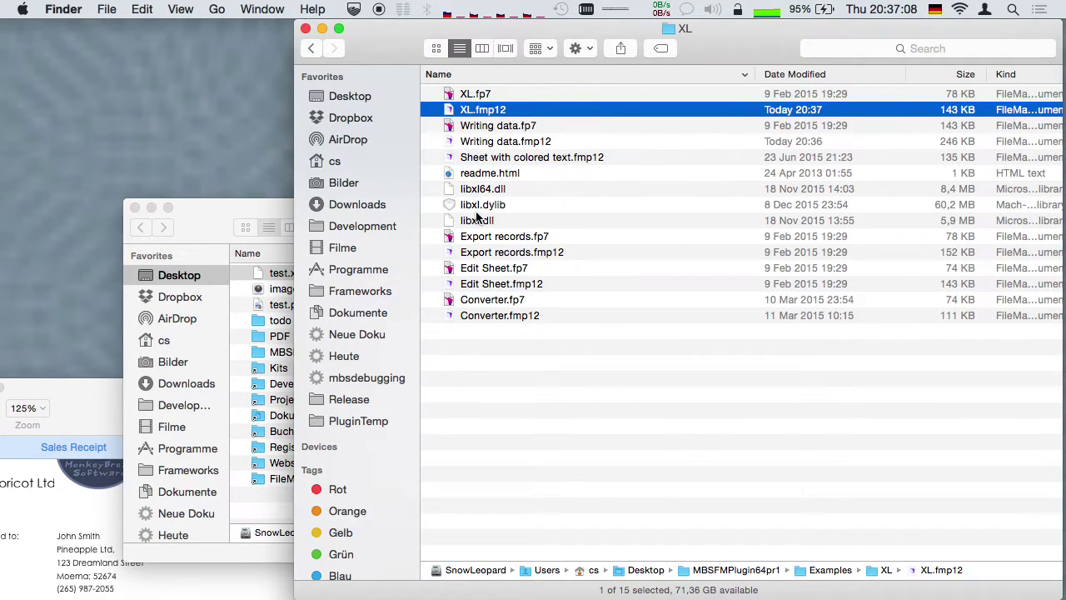
click(478, 219)
click(499, 206)
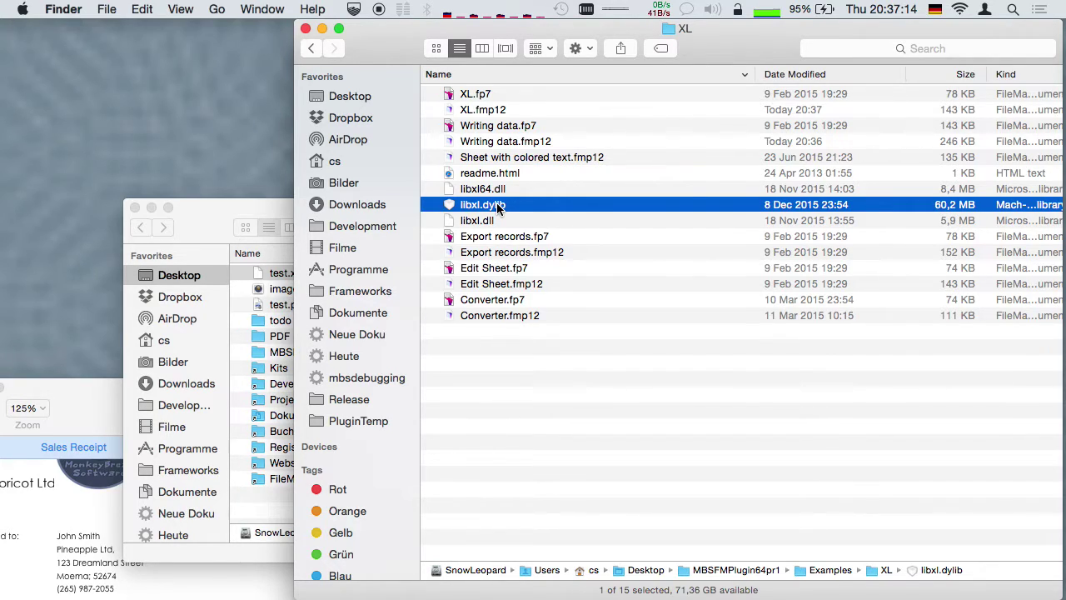
click(497, 394)
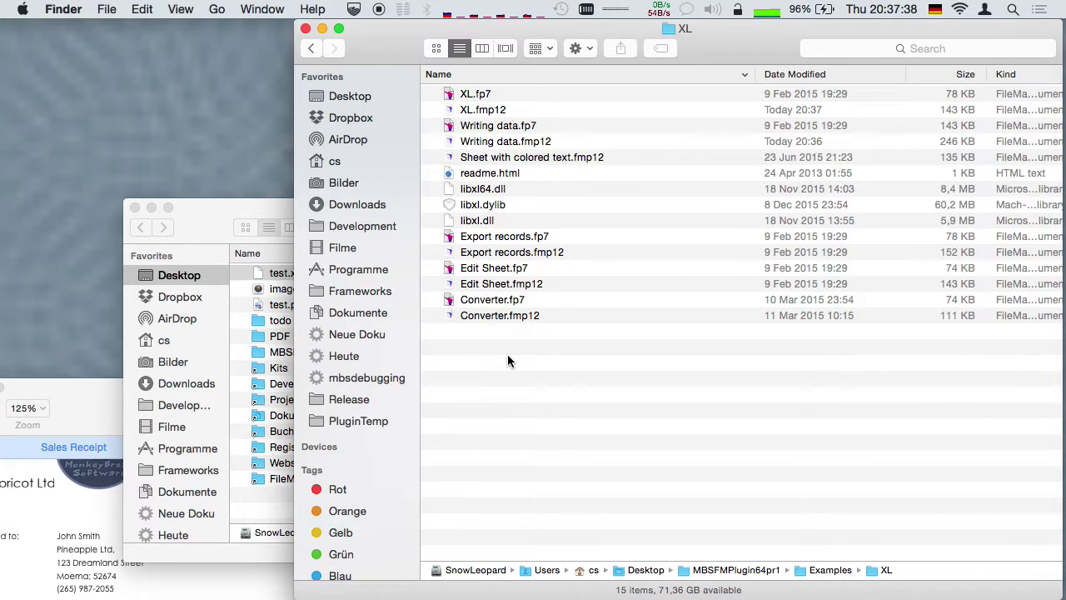
Go to the TinyMCE folder inside the WebViewer examples folder and open TinyMCE.fmp12
key(super+Up)
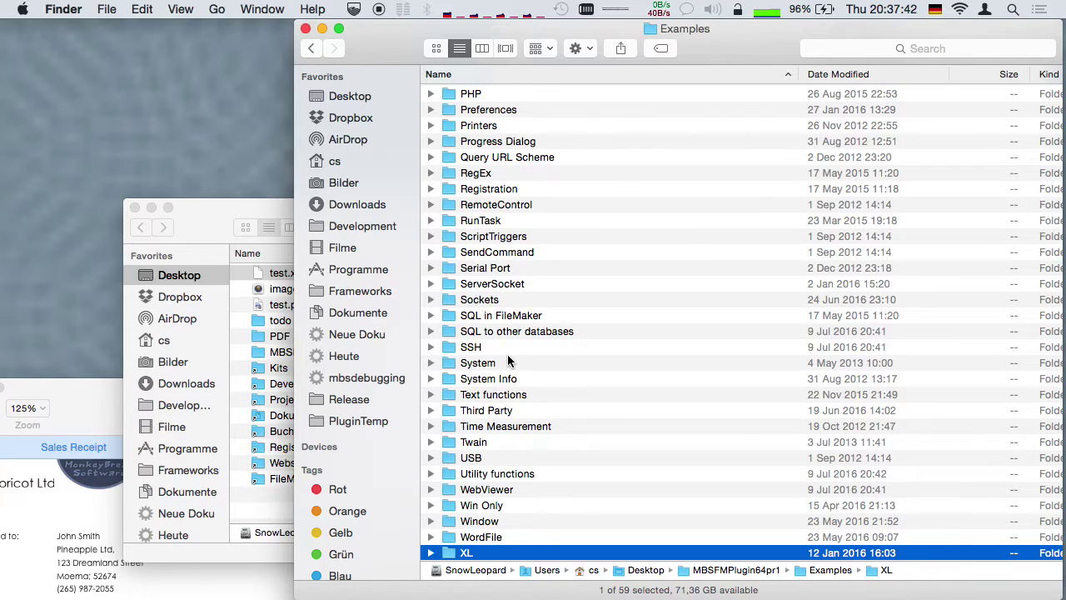
double_click(490, 490)
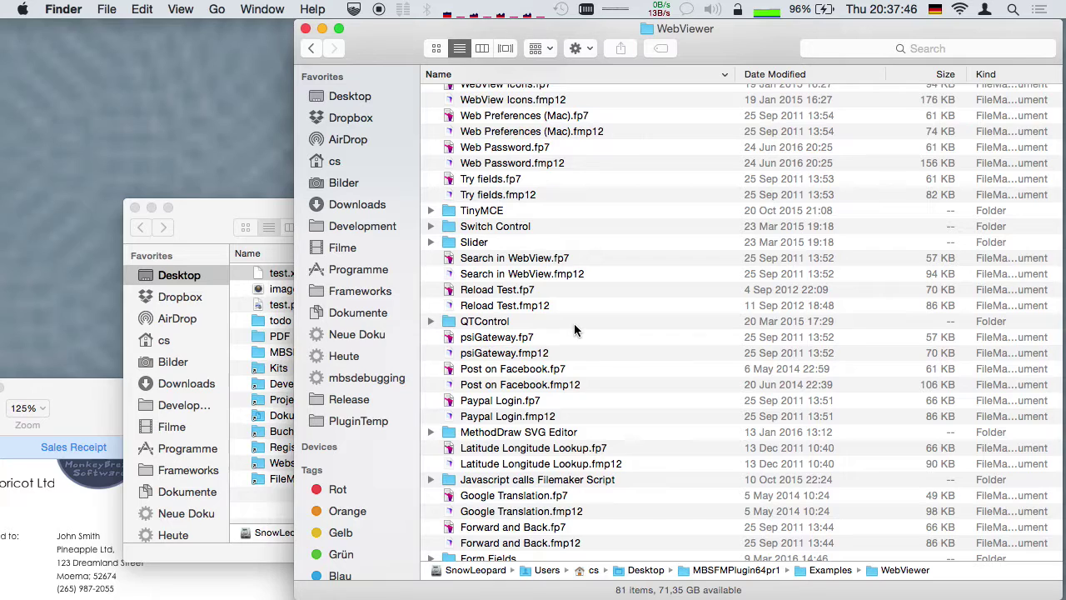
double_click(507, 210)
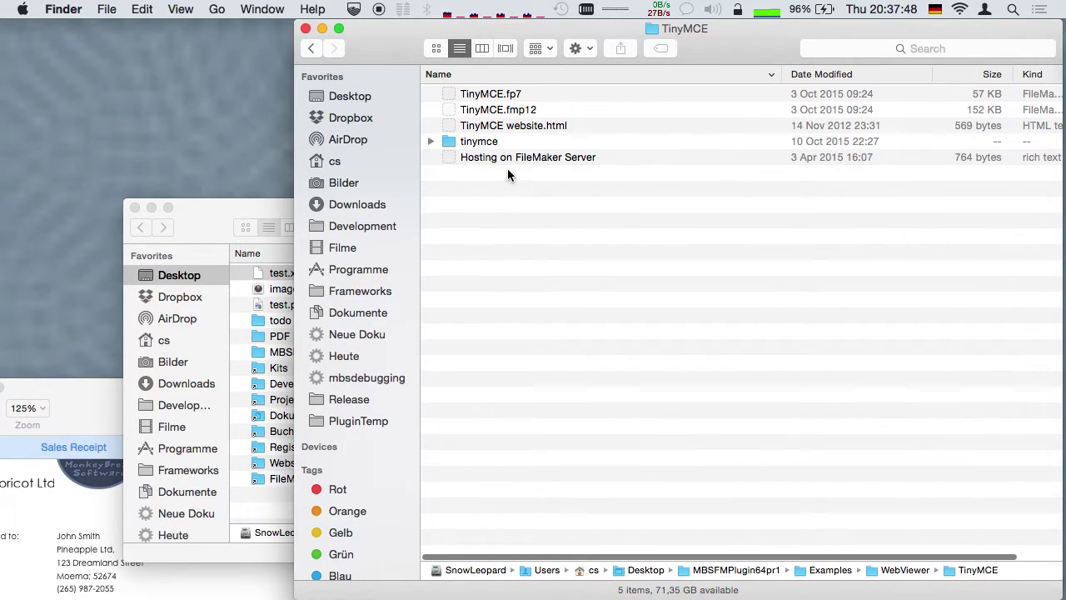
double_click(497, 110)
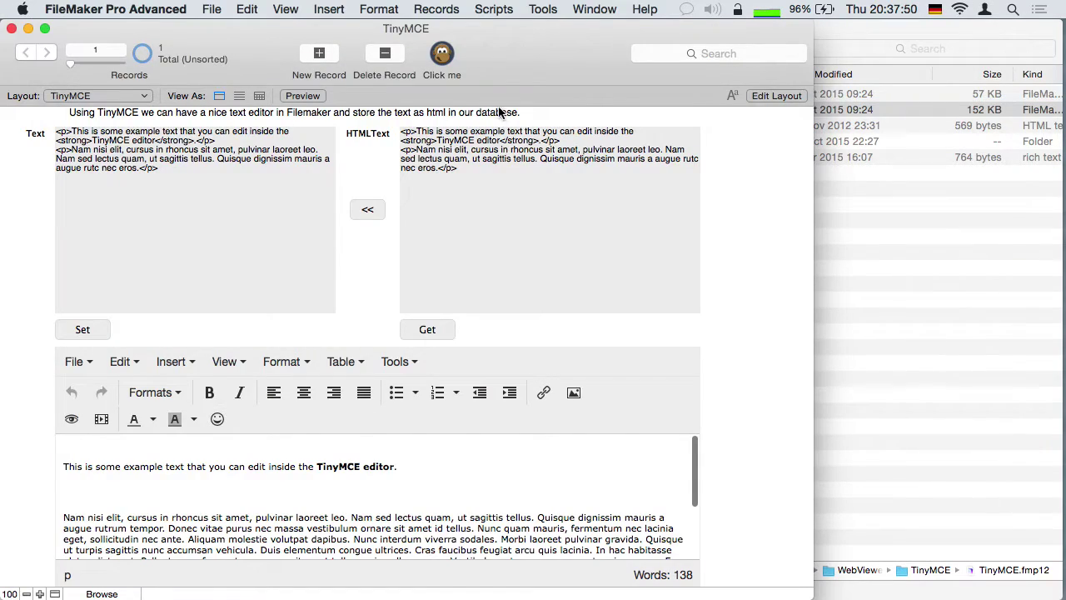
Load the HTML from the Text field into the TinyMCE editor
click(589, 50)
drag(589, 50, 617, 31)
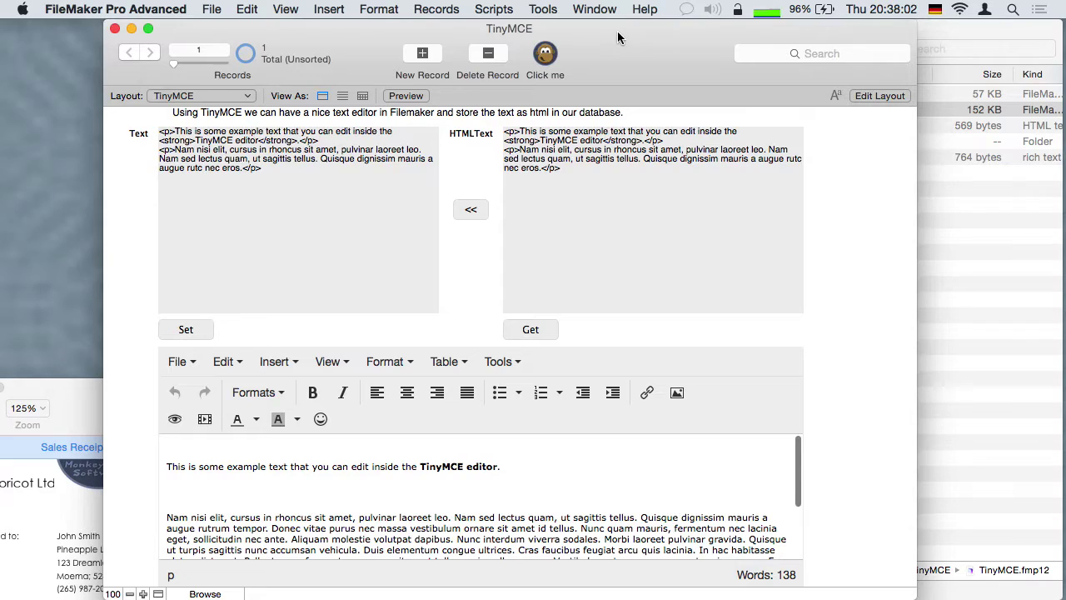
click(285, 150)
click(186, 328)
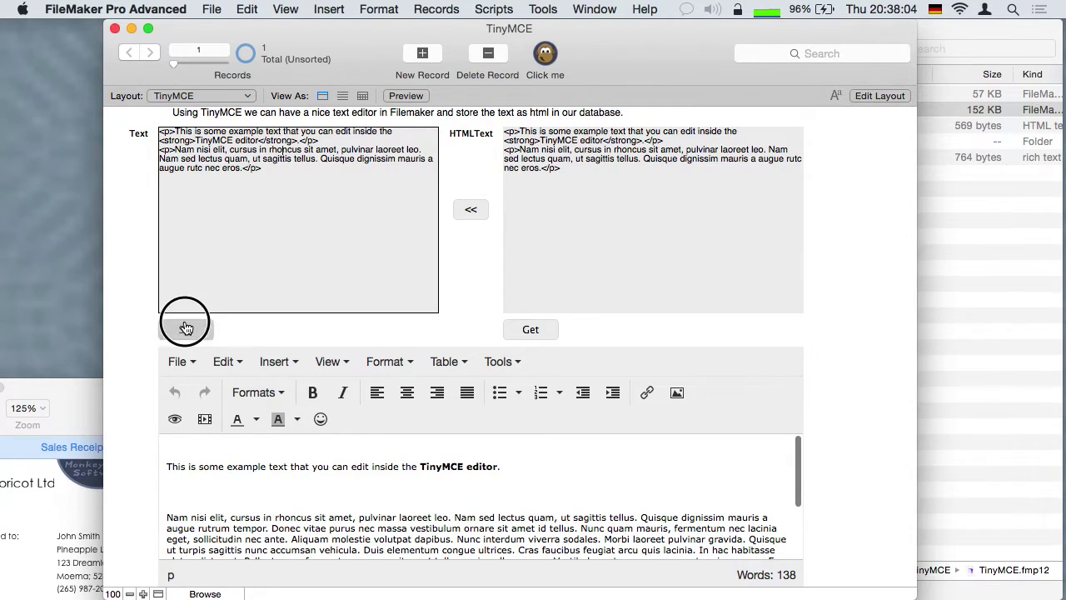
Centre the paragraph containing "TinyMCE editor" in the web editor and retrieve the edited HTML into the HTMLText field
double_click(446, 456)
click(407, 391)
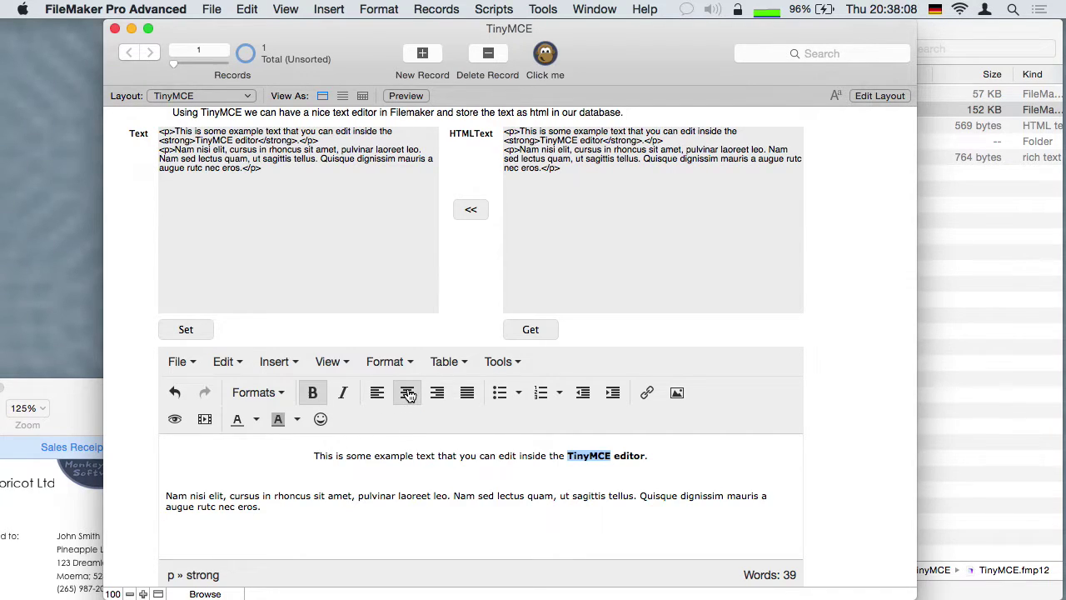
click(519, 338)
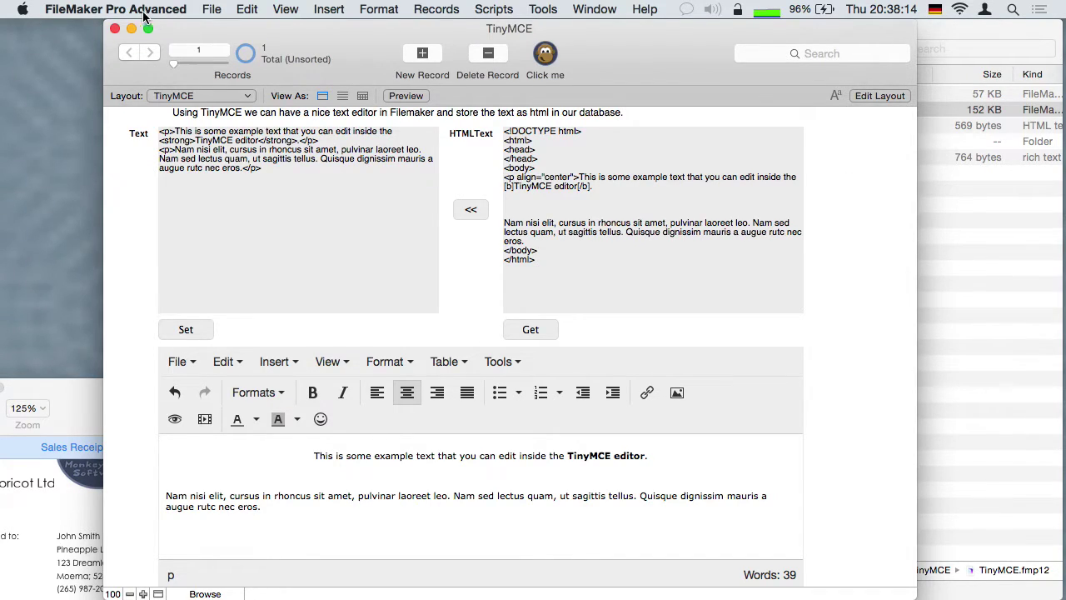
Close the TinyMCE database and open the MethodDraw database from the MethodDraw SVG Editor folder in WebViewer
click(114, 28)
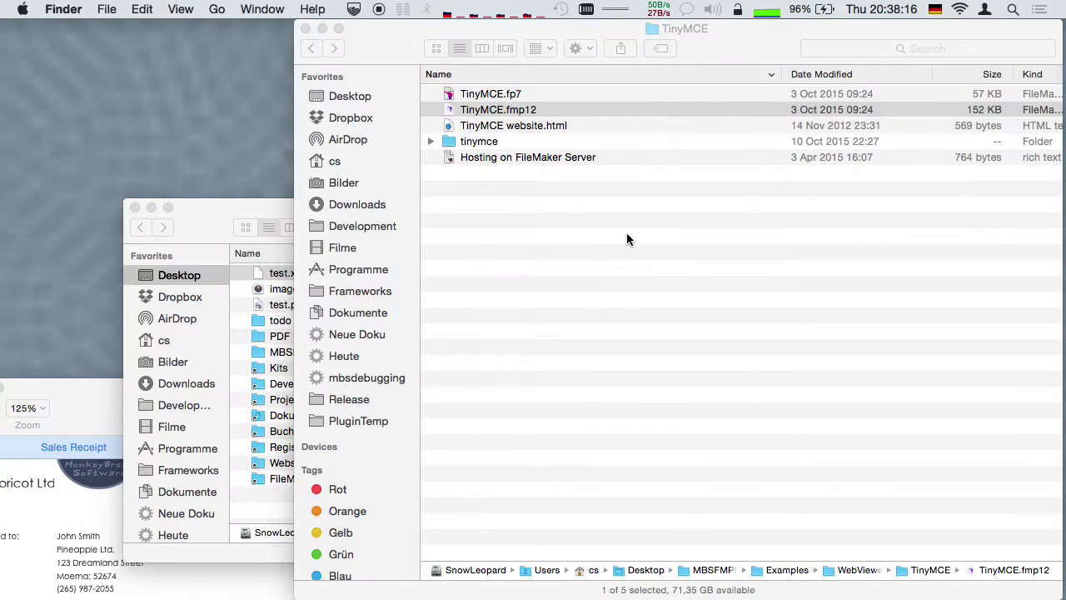
key(super+Up)
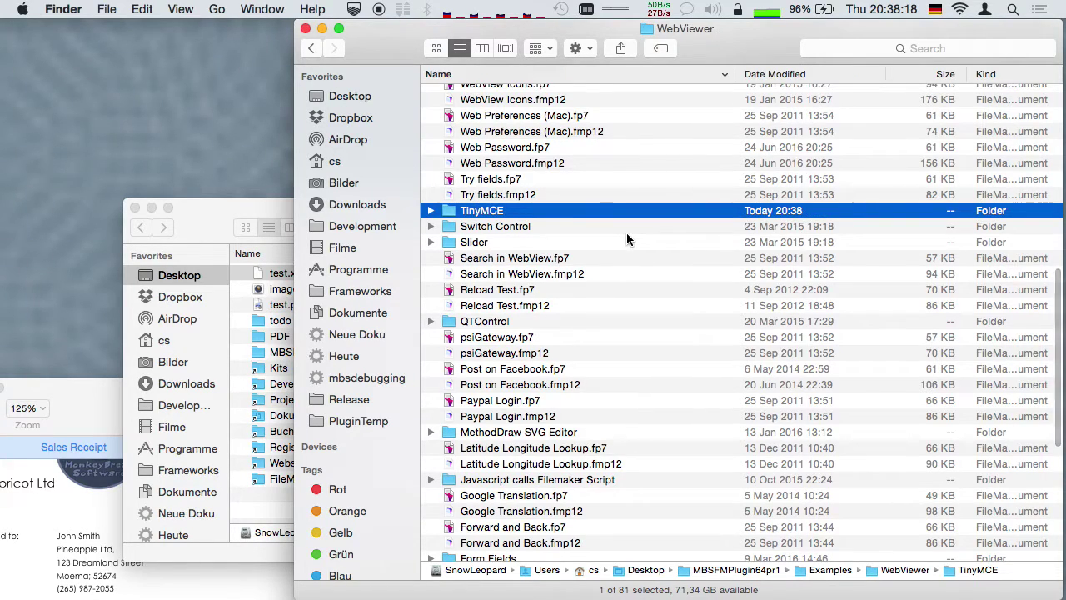
double_click(518, 432)
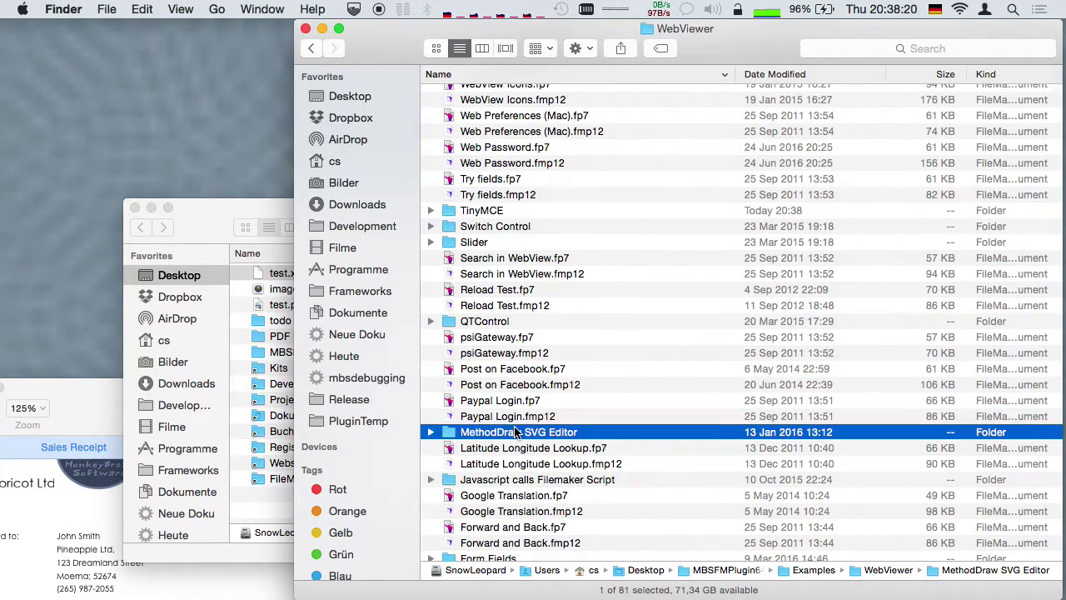
click(517, 125)
double_click(516, 125)
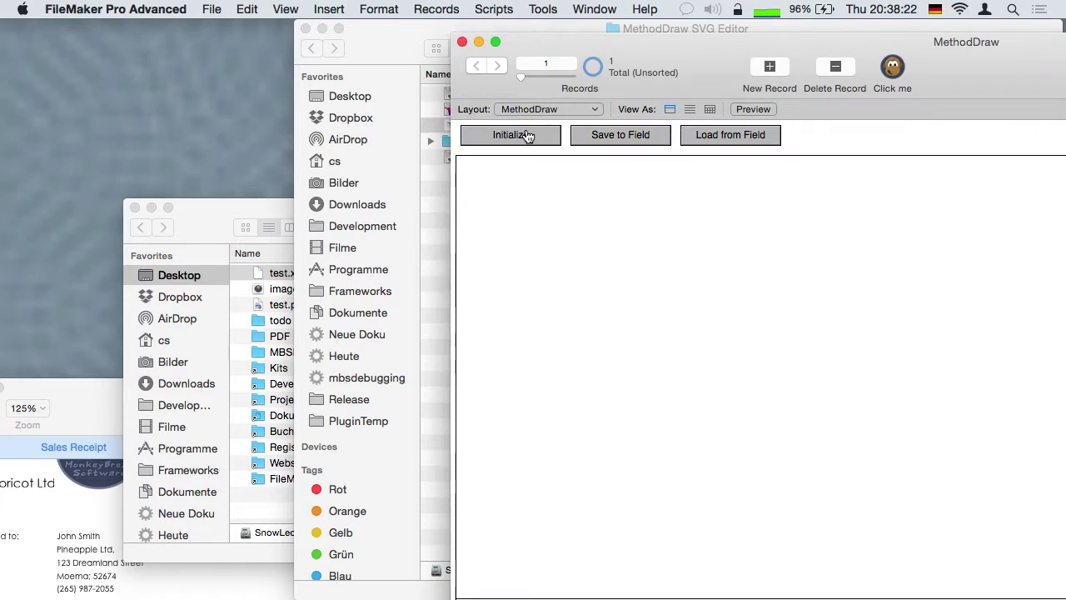
Initialize the MethodDraw editor and draw a rectangle about 379 by 227 with an ellipse of radii about 56 and 51 inside it
click(528, 136)
drag(700, 40, 412, 35)
click(192, 301)
drag(290, 266, 609, 457)
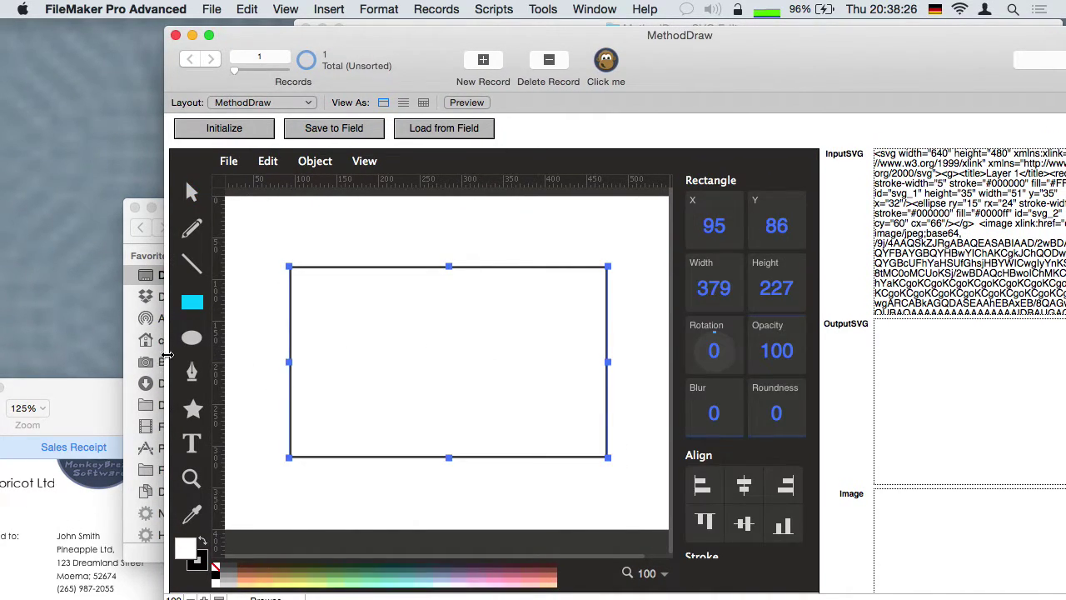
click(192, 338)
drag(376, 308, 472, 393)
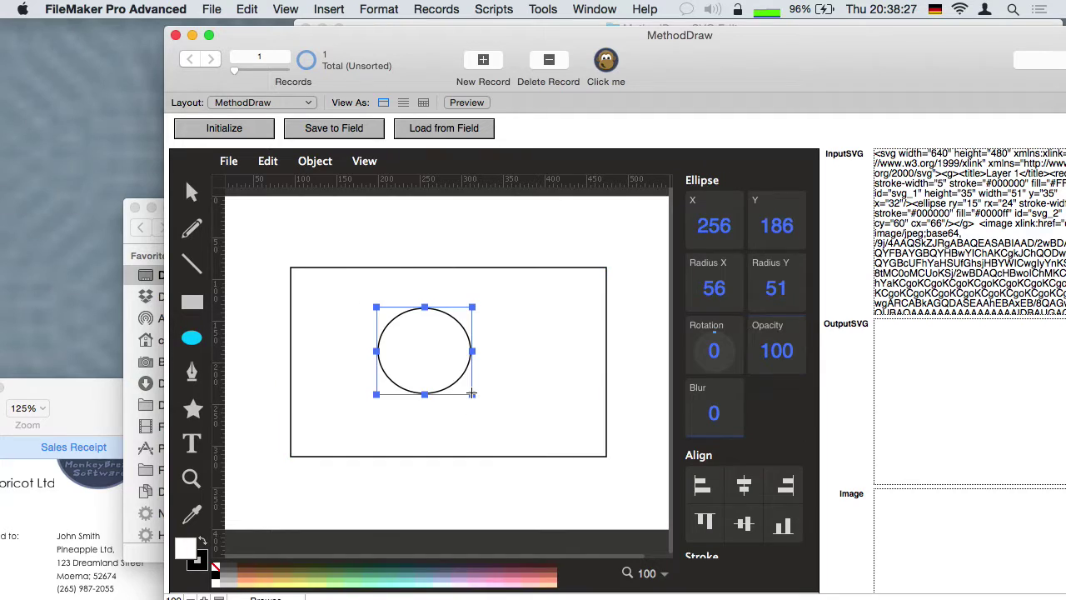
Save the drawing to the OutputSVG field and load the SVG from the InputSVG field into the editor
click(344, 133)
click(460, 127)
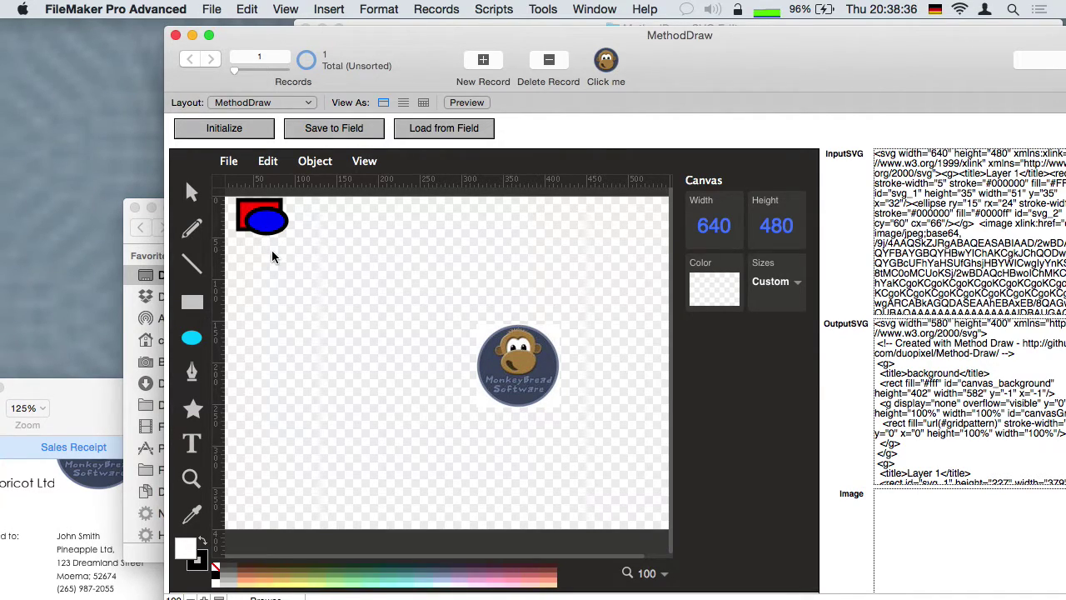
Close the MethodDraw database and go up from its folder to the MBSFMPlugin64pr1 folder
click(176, 35)
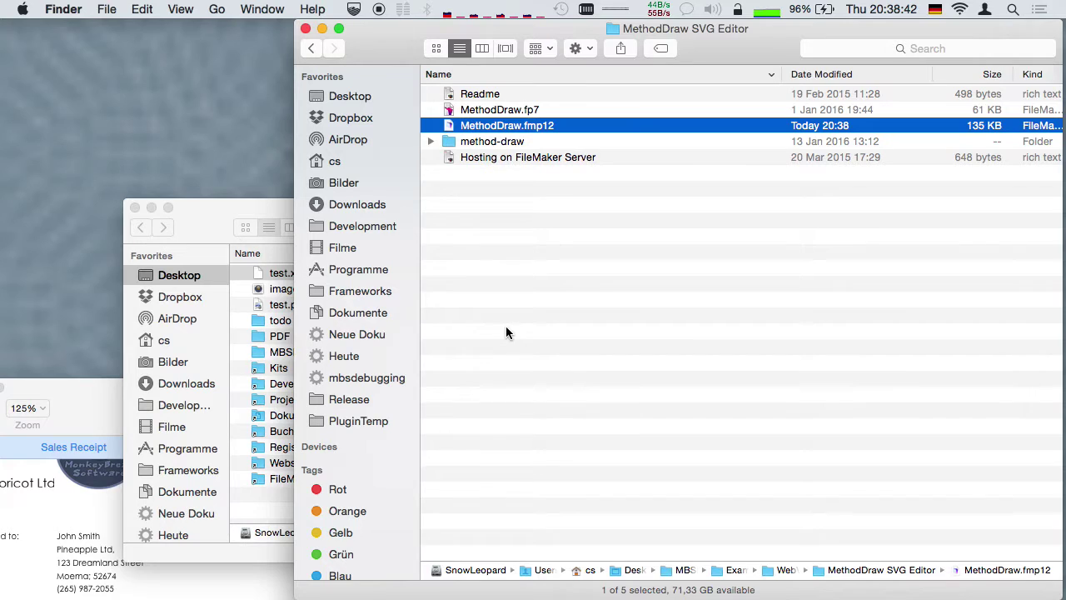
key(super+Up)
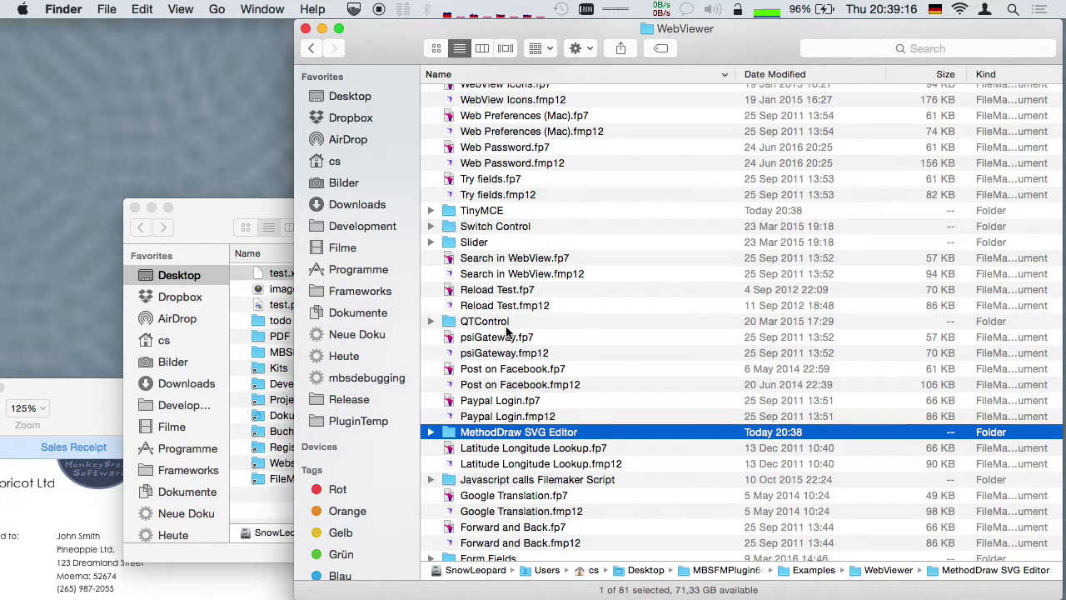
key(super+Up)
key(super+Up)
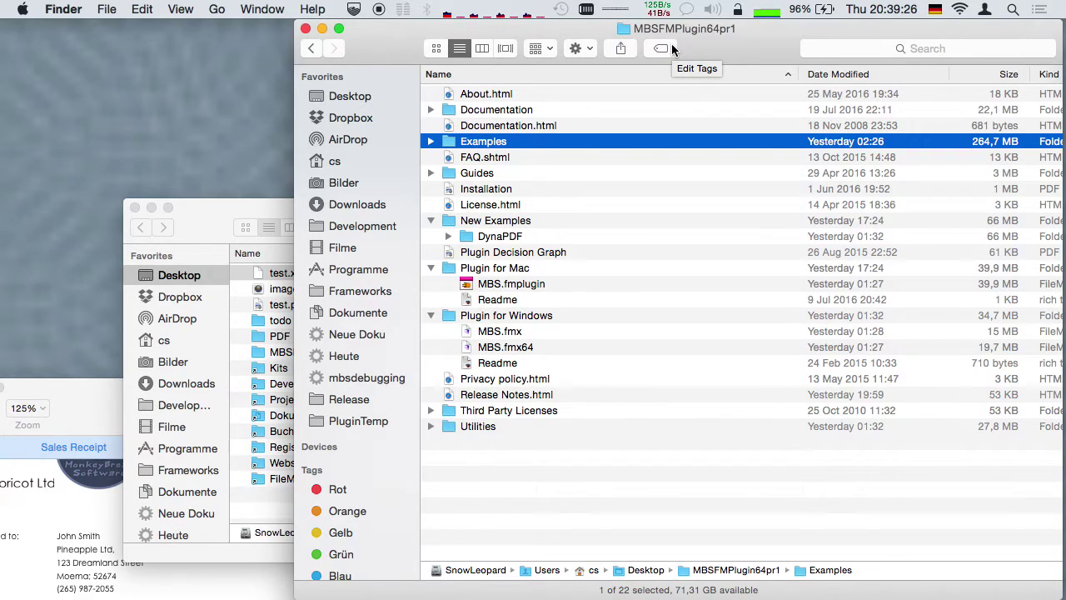
Point out the plugin files MBS.fmx and MBS.fmx64 for Windows and MBS.fmplugin for Mac
click(510, 330)
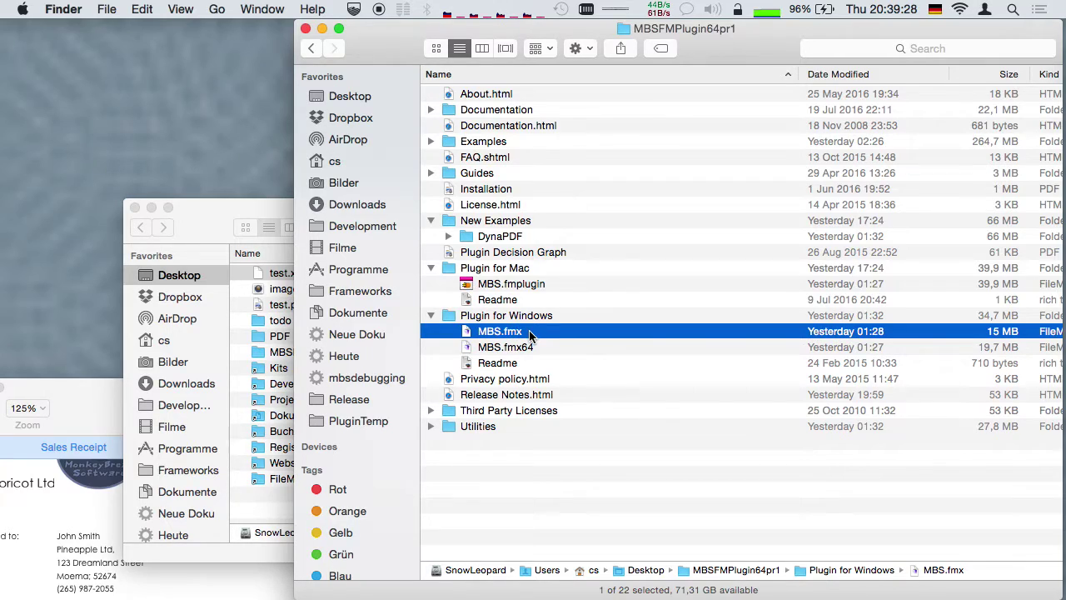
click(527, 349)
click(511, 285)
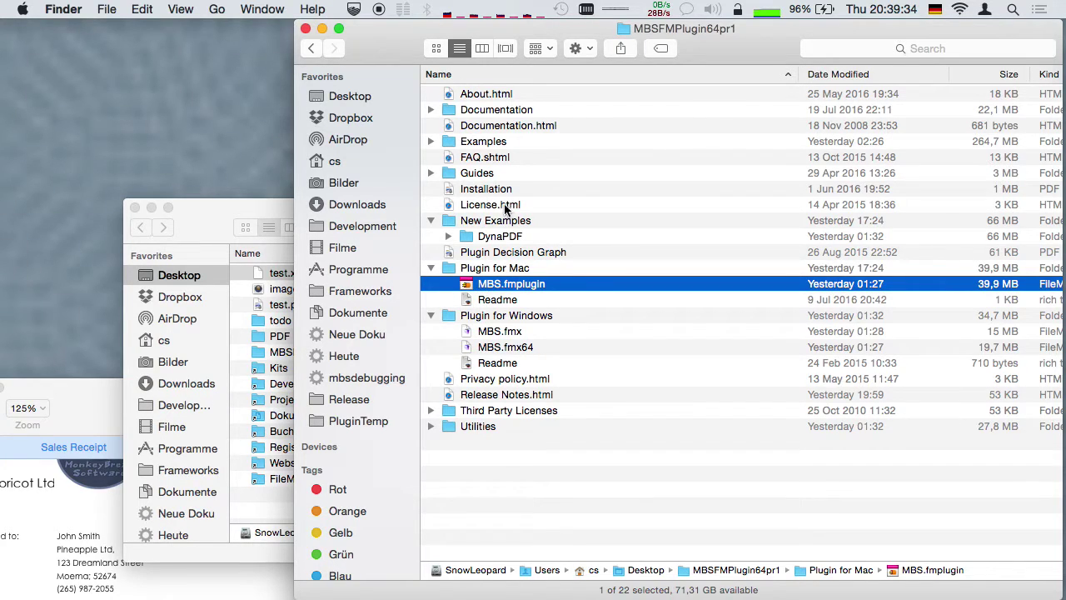
View Documentation.html and the contents page of the Installation PDF, closing each document after viewing
double_click(483, 129)
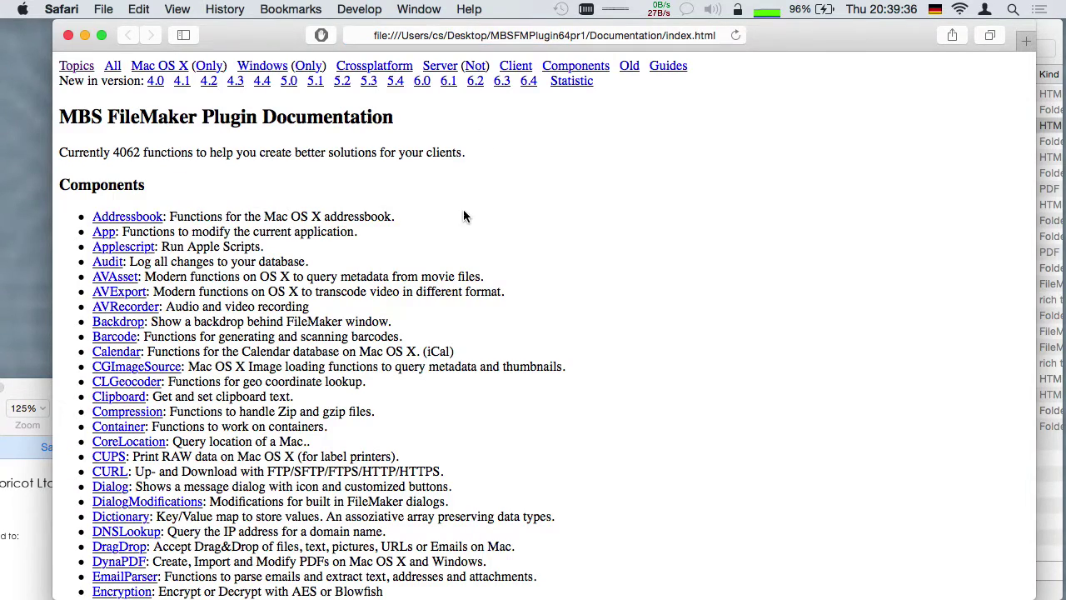
click(69, 35)
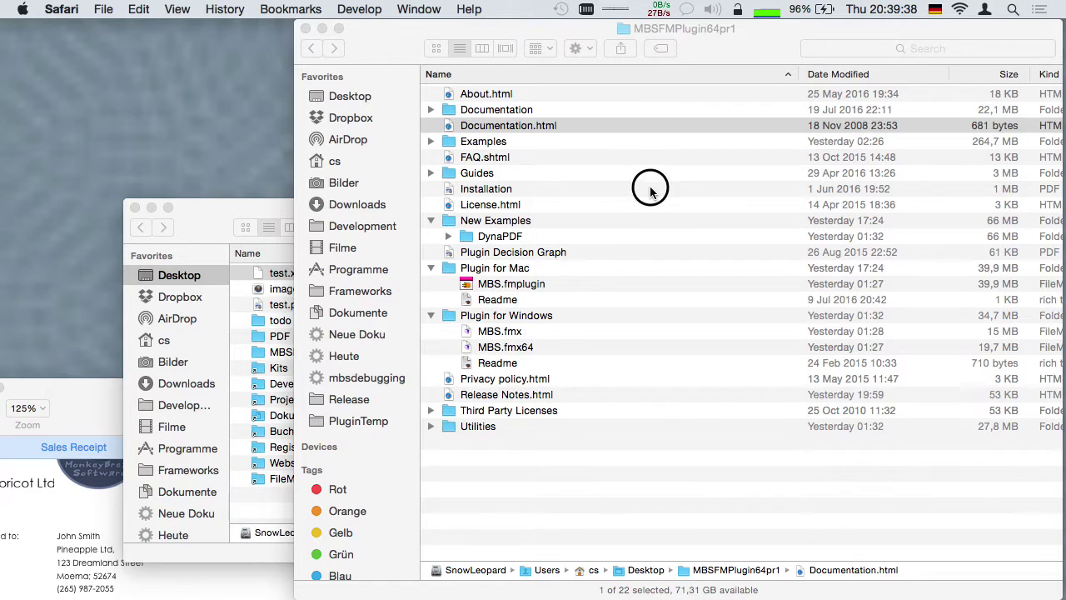
double_click(630, 189)
scroll(542, 475, down, 20)
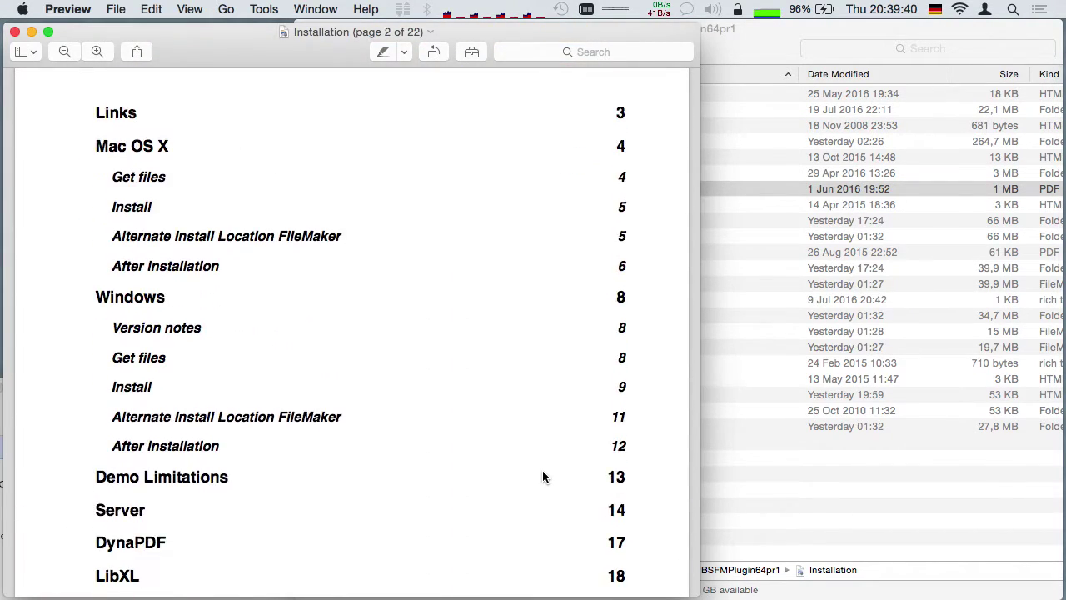
click(14, 32)
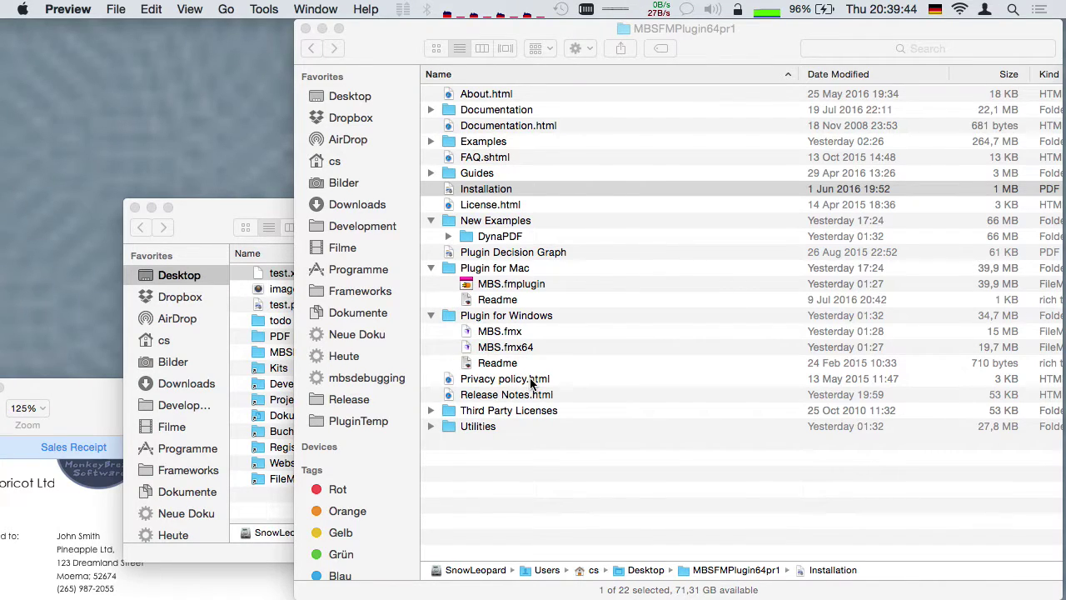
Search the Examples folder for file names matching .fmp12 and return to the folder listing
double_click(483, 143)
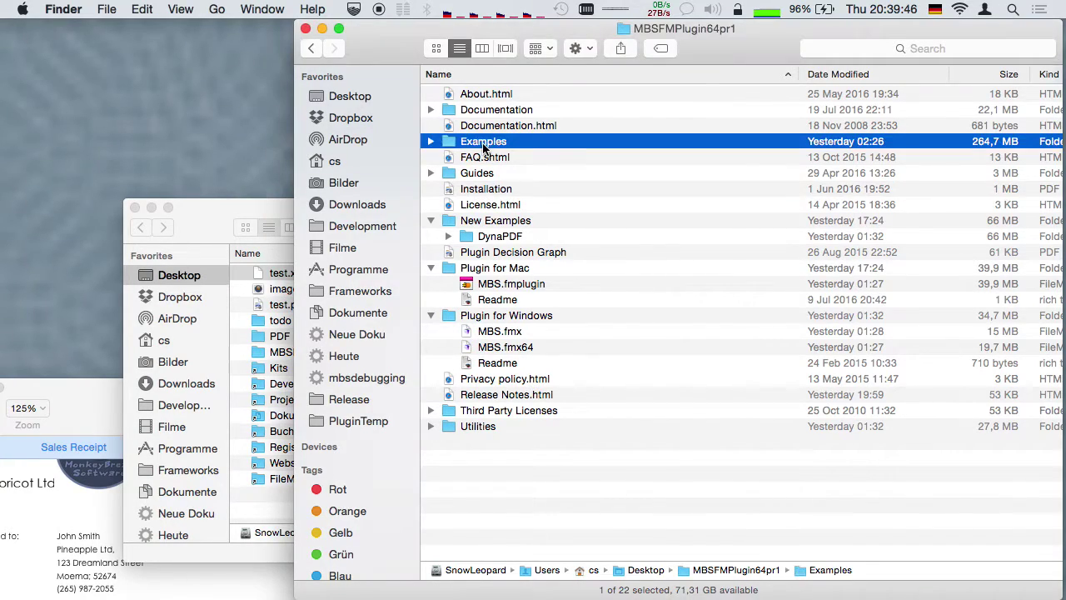
click(898, 48)
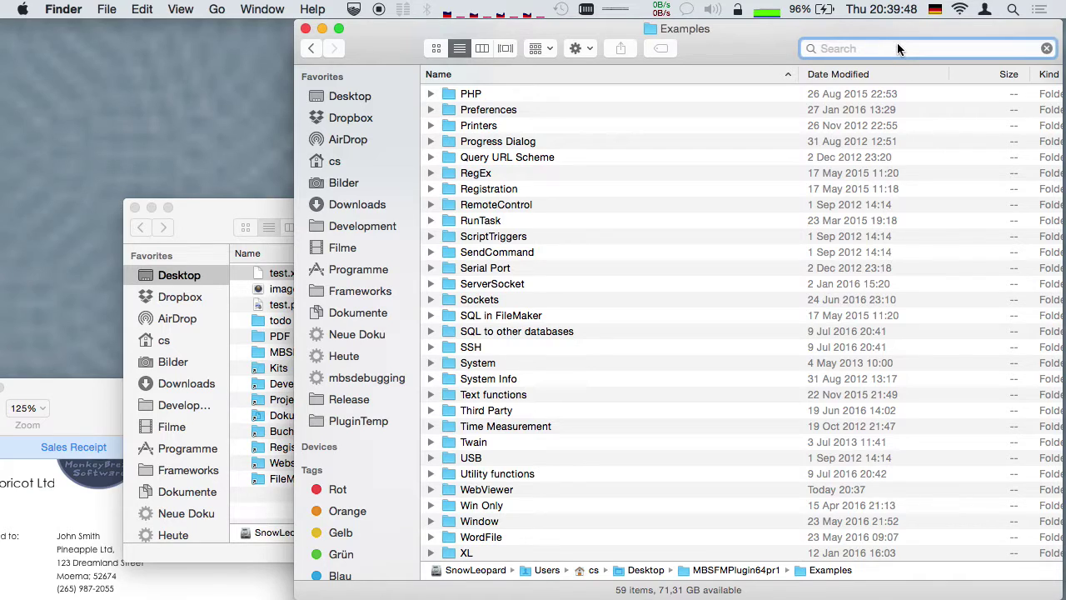
text(.fmp12)
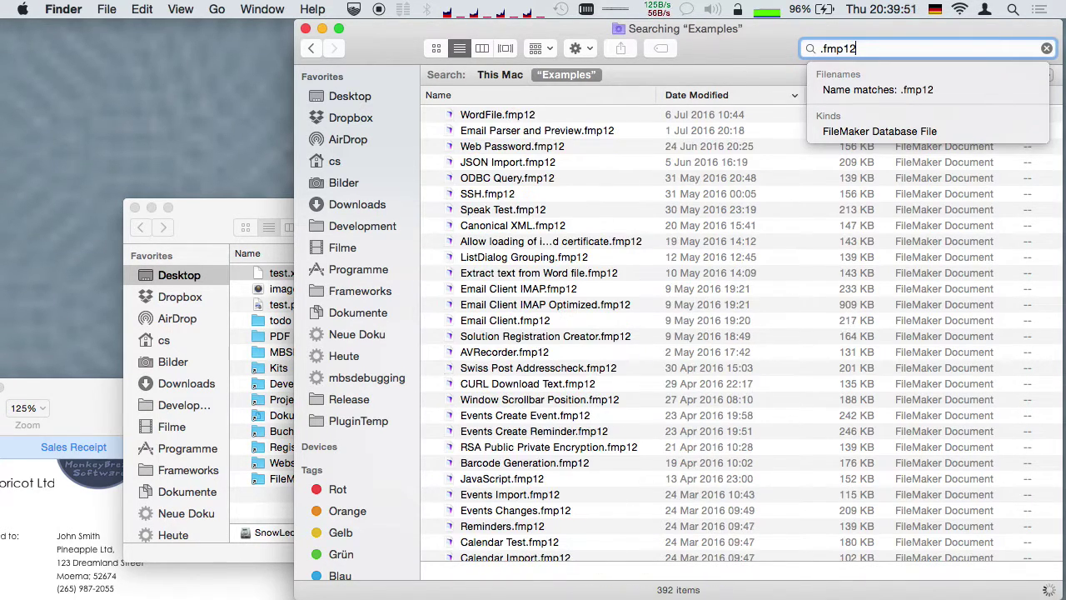
key(Return)
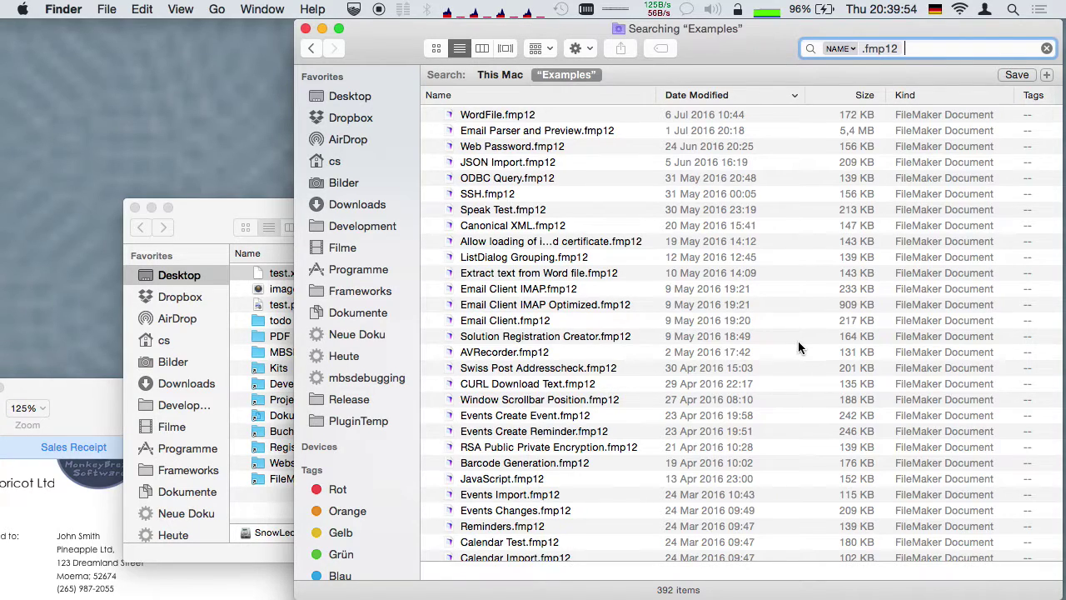
click(312, 50)
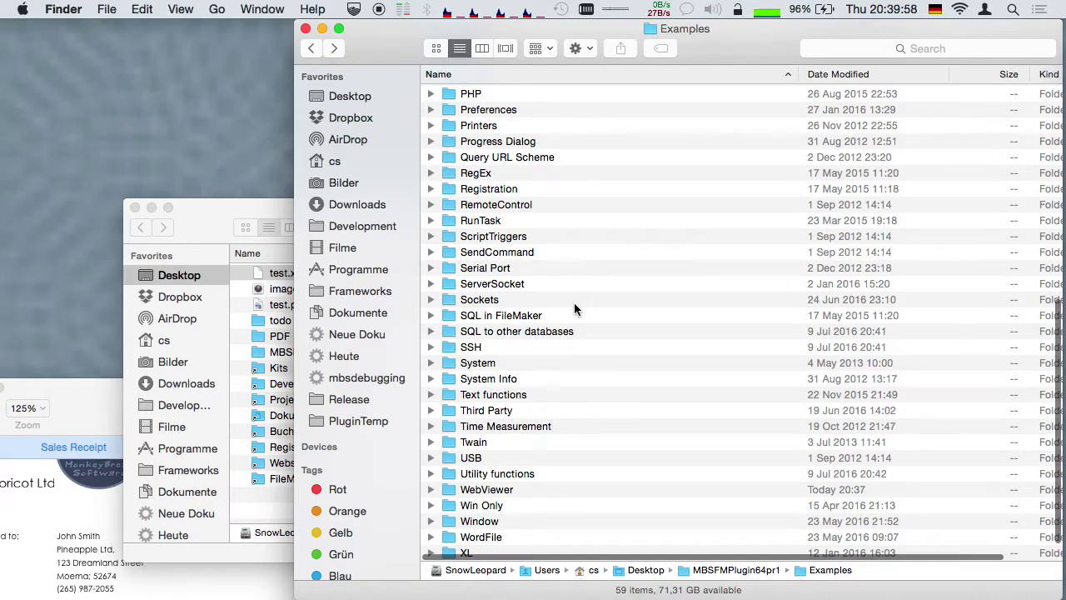
Search the whole MBSFMPlugin64pr1 folder for file names matching .fmp12 and return to its listing
key(super+Up)
click(546, 513)
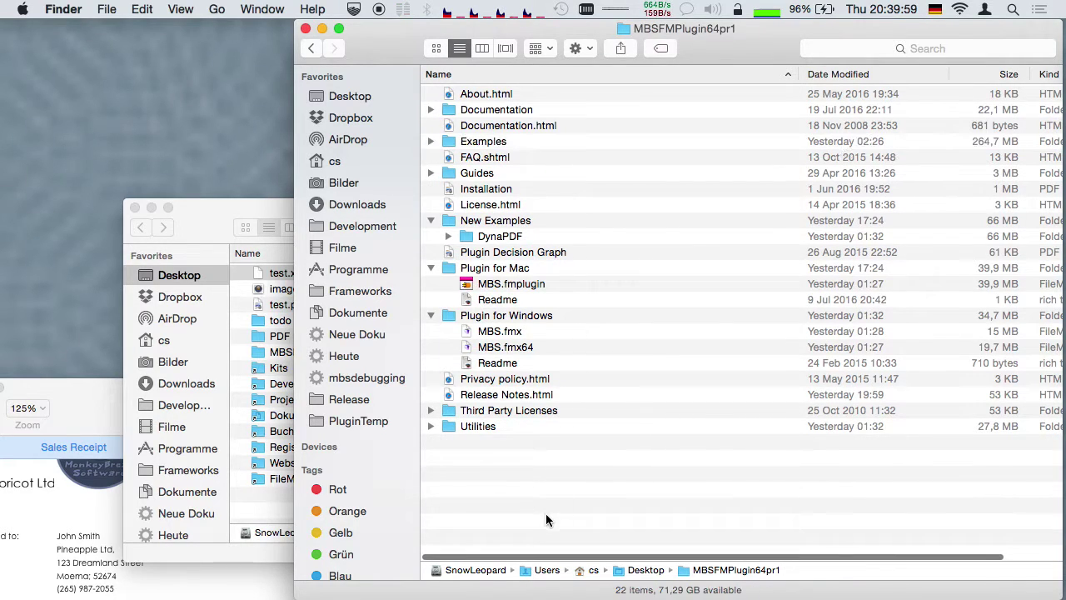
click(890, 46)
text(.fmp12)
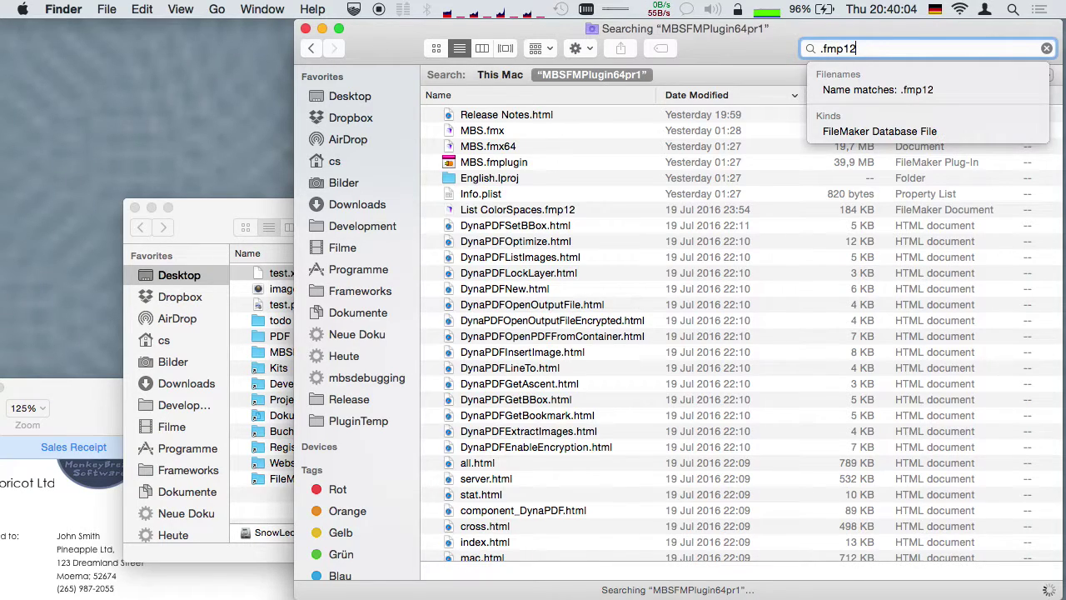
key(Down)
key(Return)
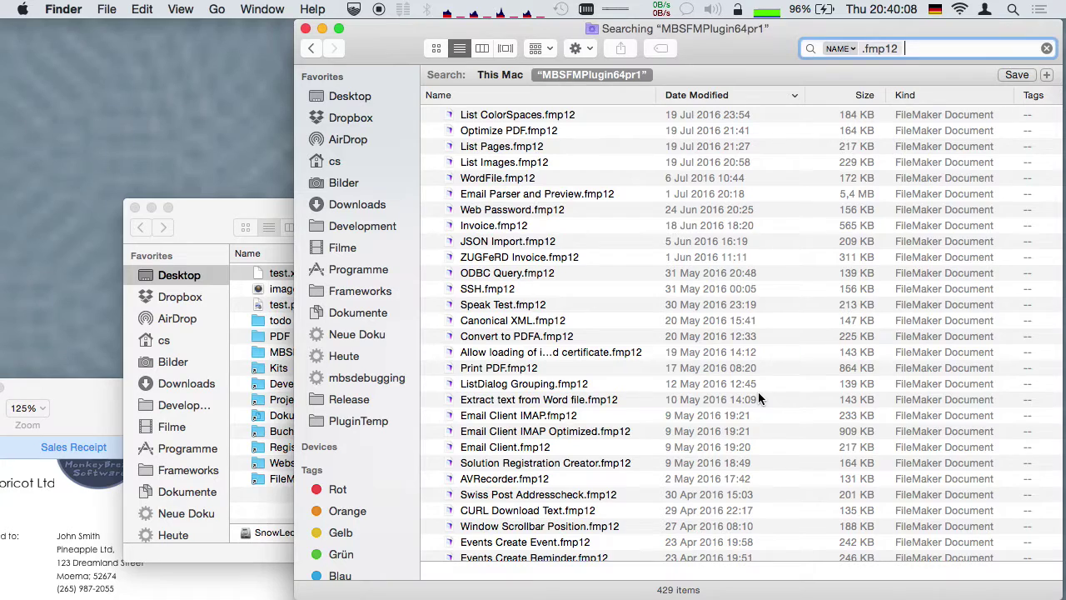
click(312, 50)
Go to the Form Fields folder inside the WebViewer examples and open Formfield sample.fmp12
double_click(450, 142)
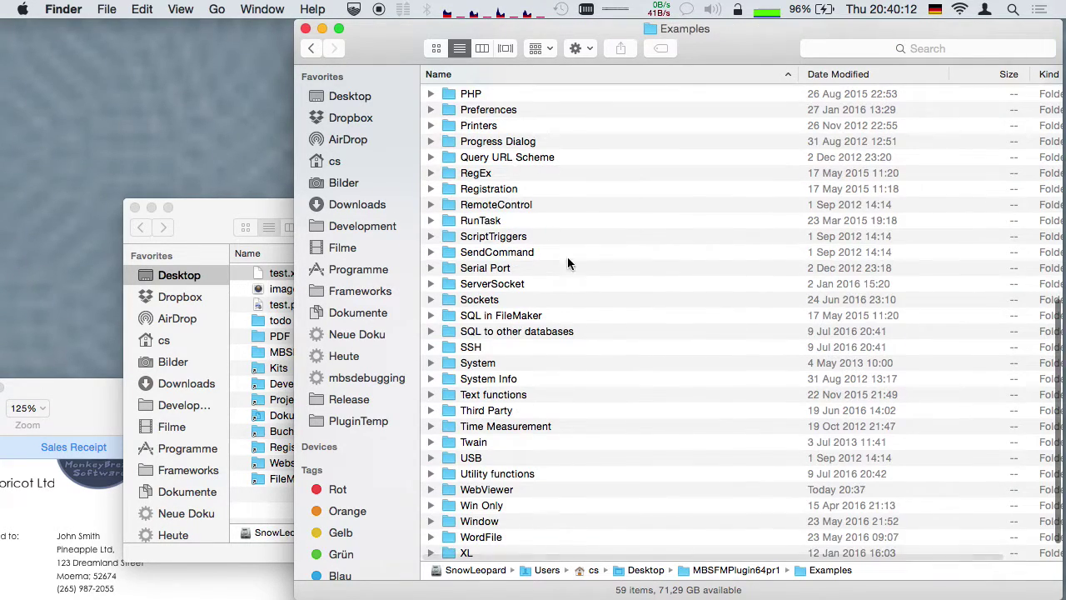
scroll(635, 393, down, 2)
click(485, 458)
double_click(484, 460)
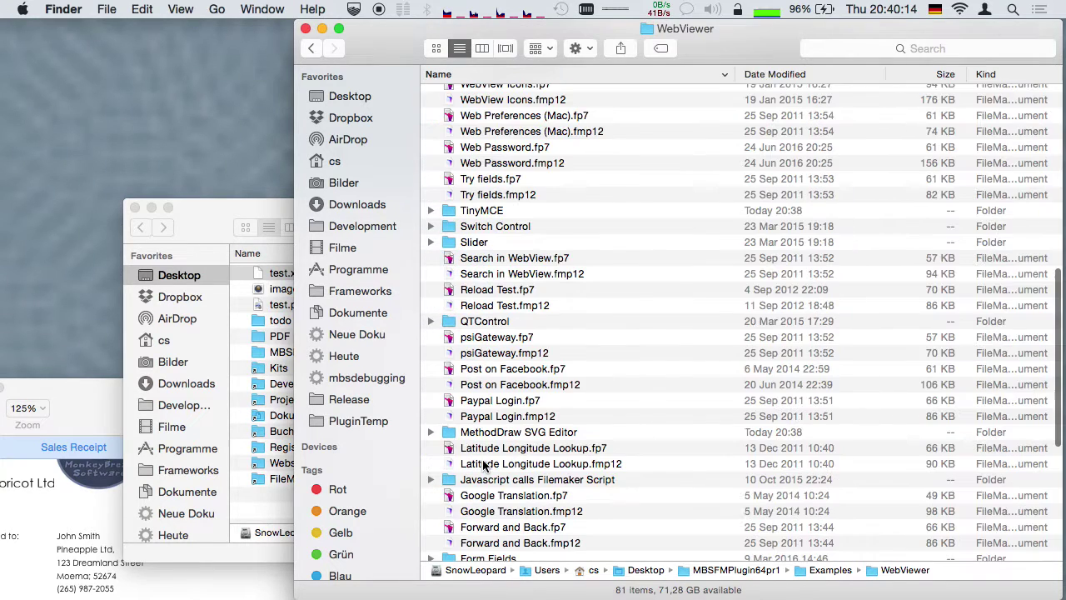
scroll(604, 439, up, 10)
scroll(604, 439, down, 15)
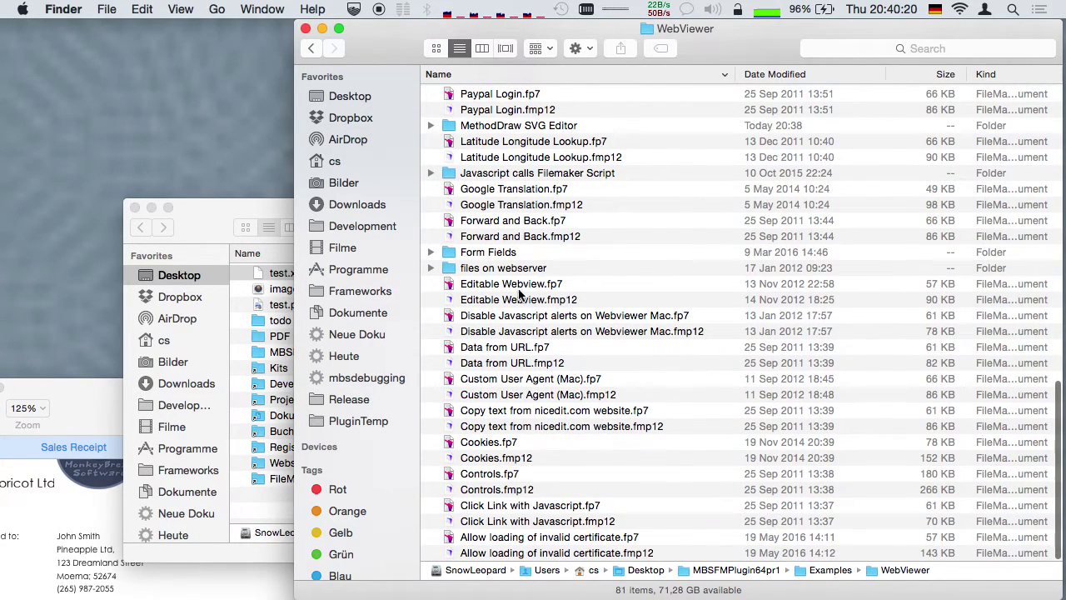
double_click(504, 253)
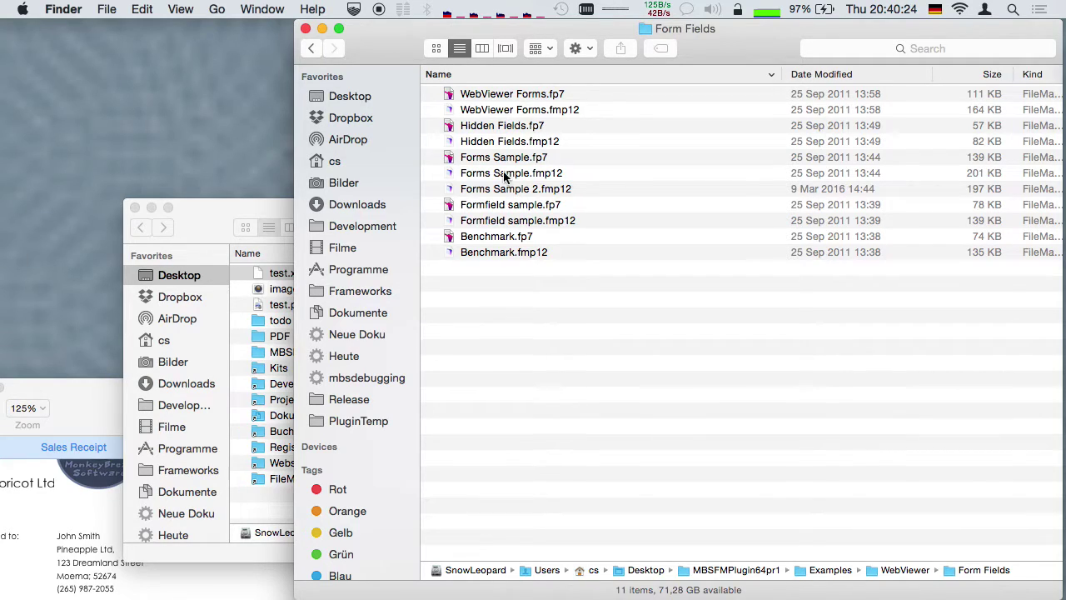
double_click(499, 221)
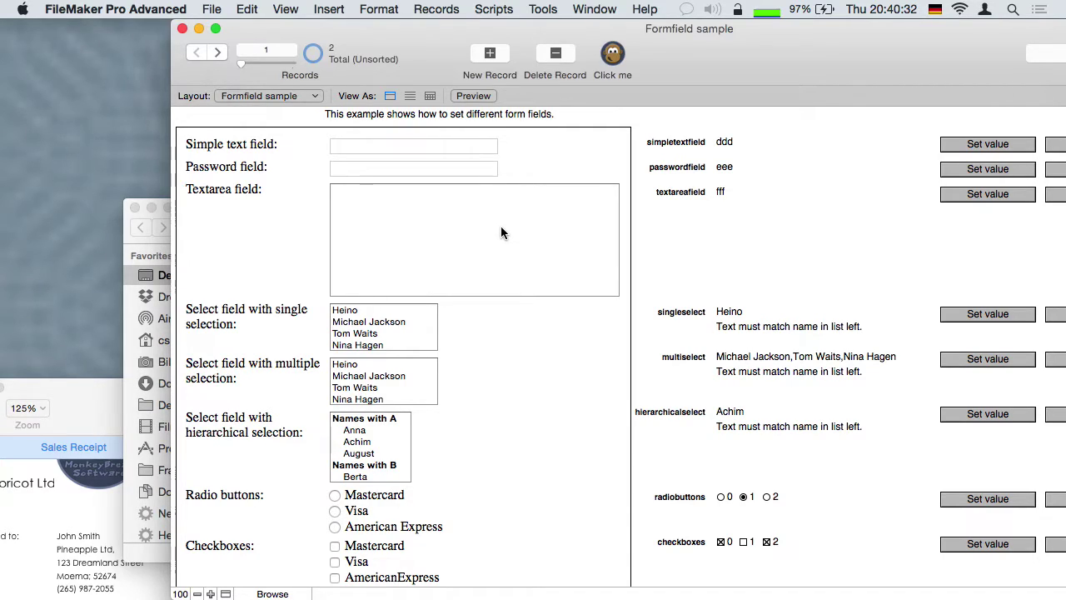
Switch to Safari and open the website mbsplugins.eu
mouse_move(1054, 36)
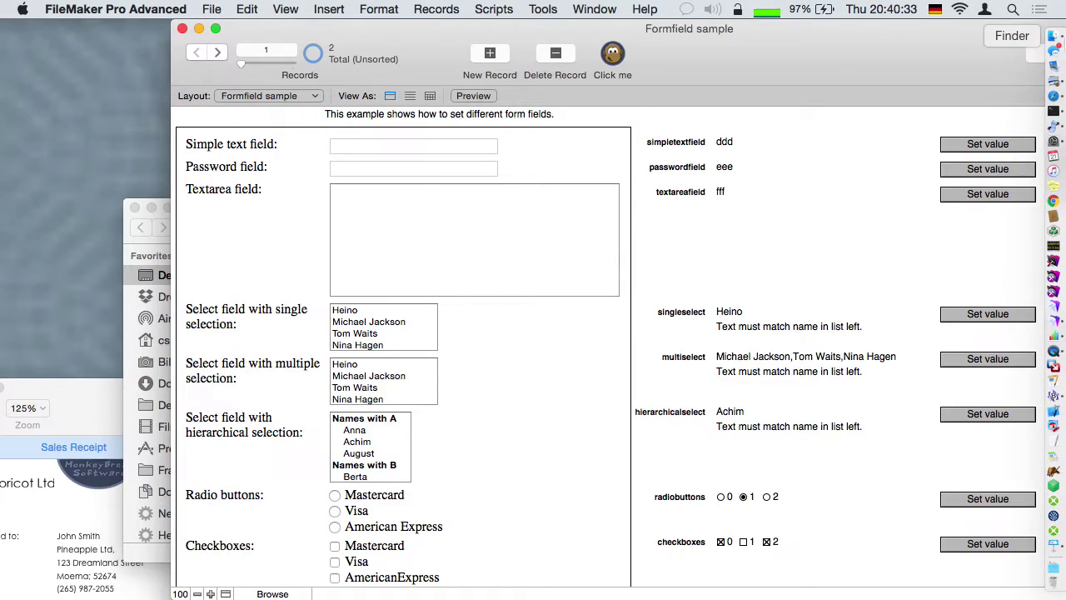
click(1054, 96)
text(mbsplugins.de)
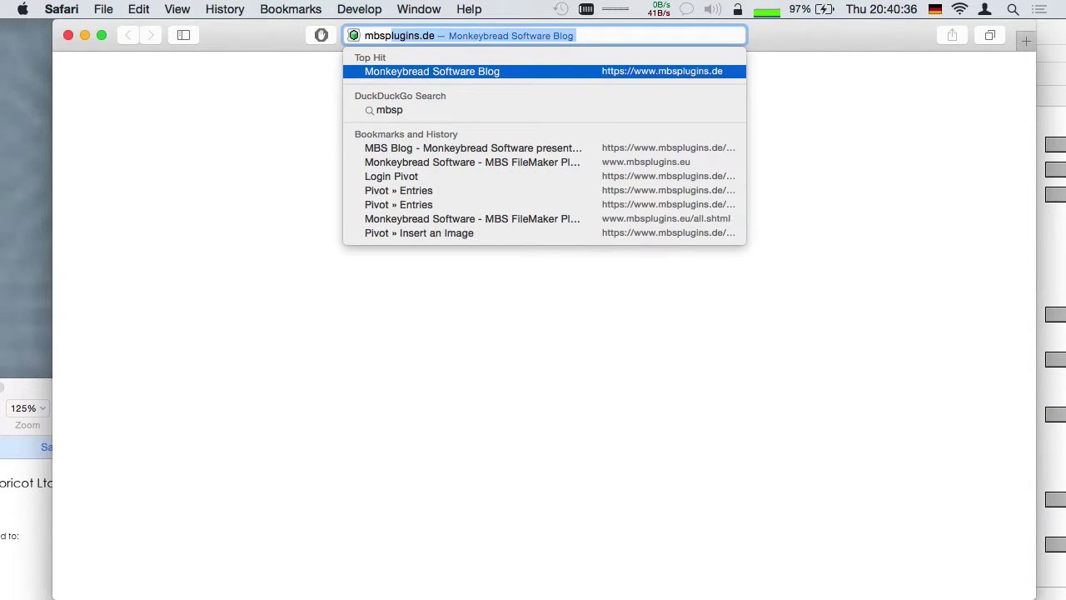
key(BackSpace)
key(BackSpace)
text(eu)
key(Return)
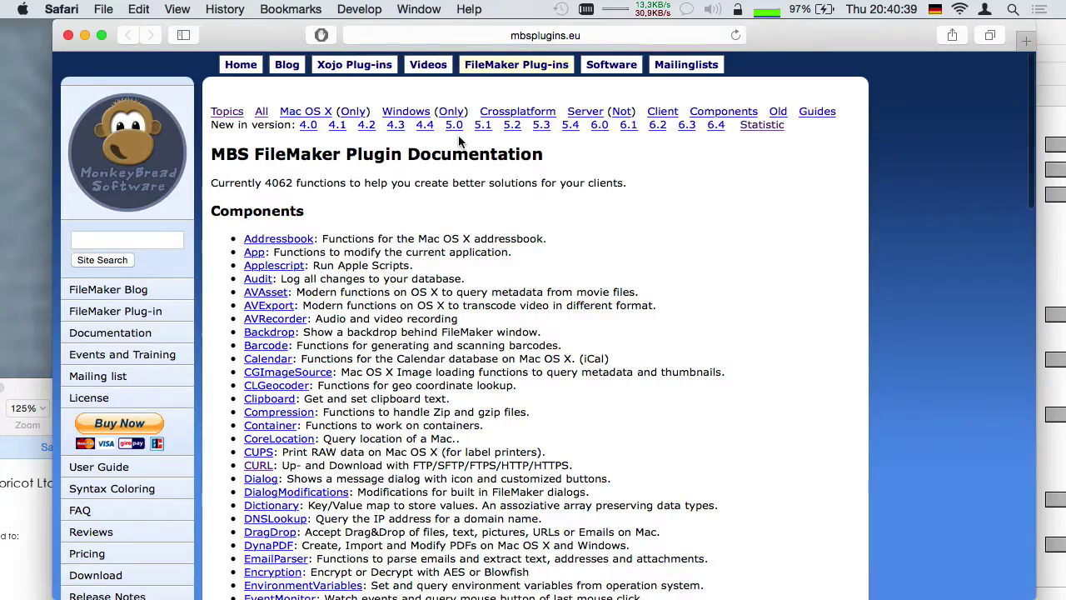
Open the list of functions supported on Windows and look through its entries
click(408, 113)
scroll(583, 333, down, 15)
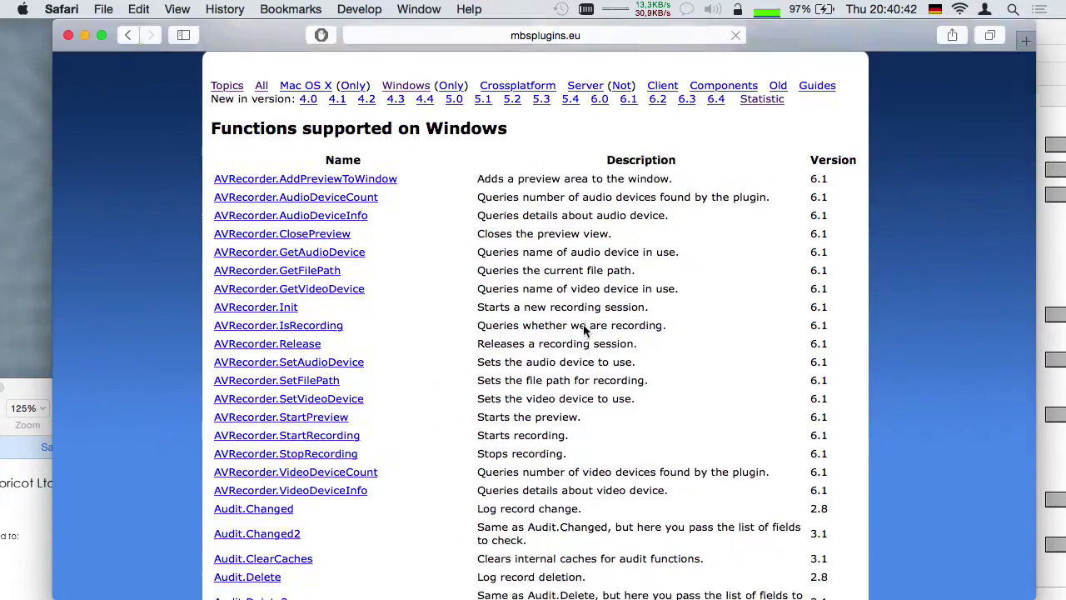
scroll(583, 331, down, 10)
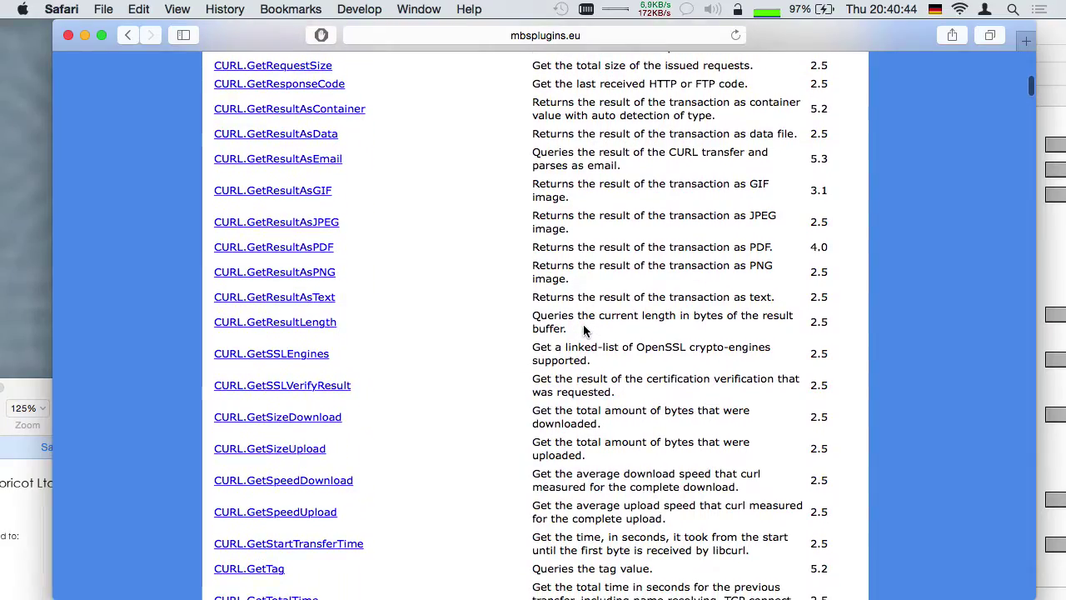
scroll(583, 331, up, 20)
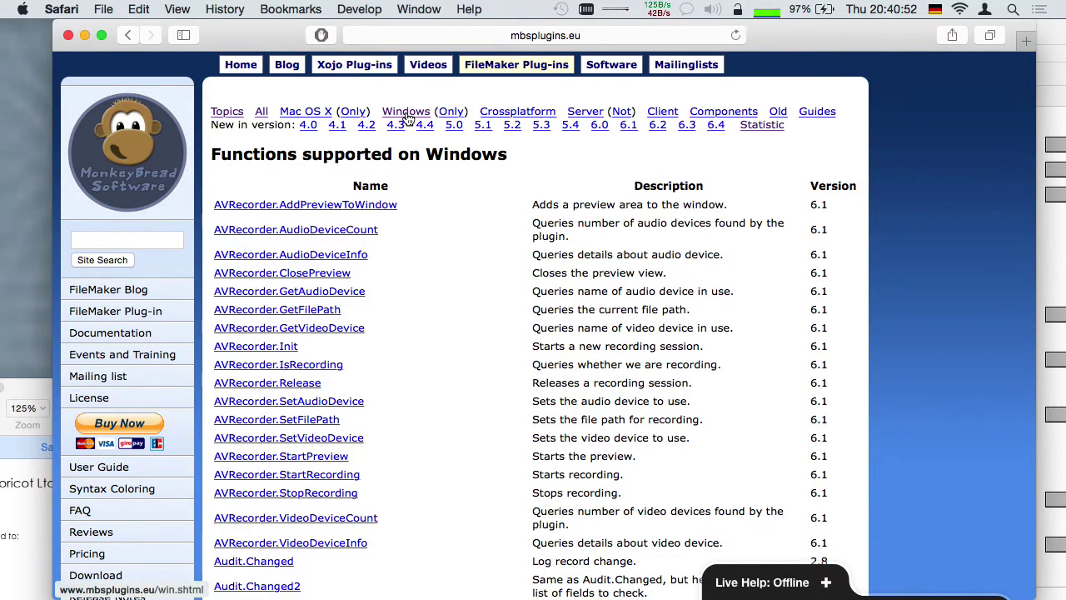
Open AVRecorder.ClosePreview from the cross-platform functions list, examine its Mac, Windows and Server support, and close the browser window
click(448, 114)
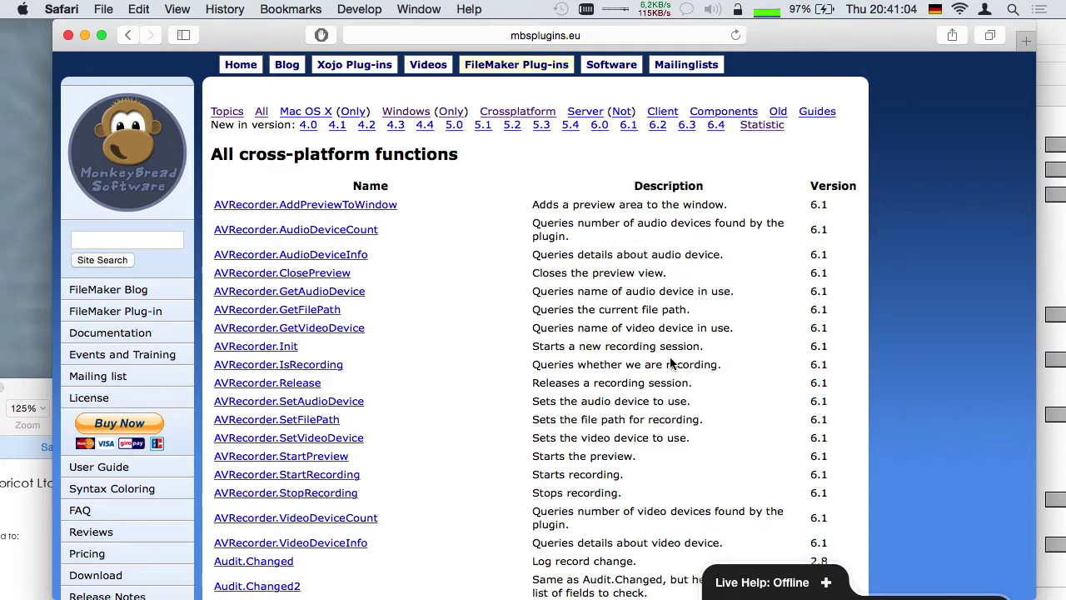
click(302, 273)
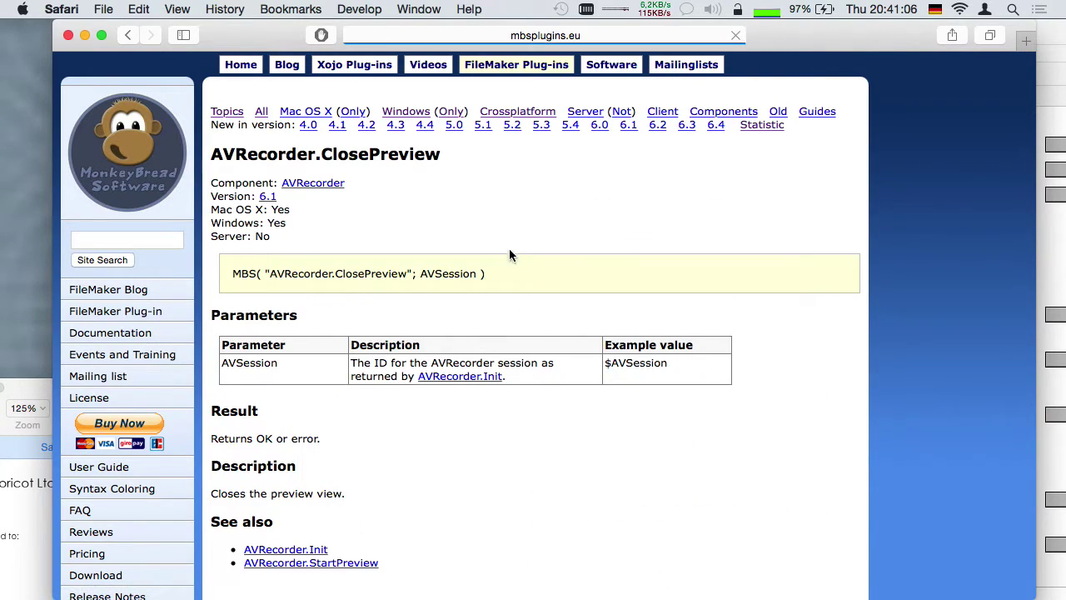
drag(201, 204, 208, 244)
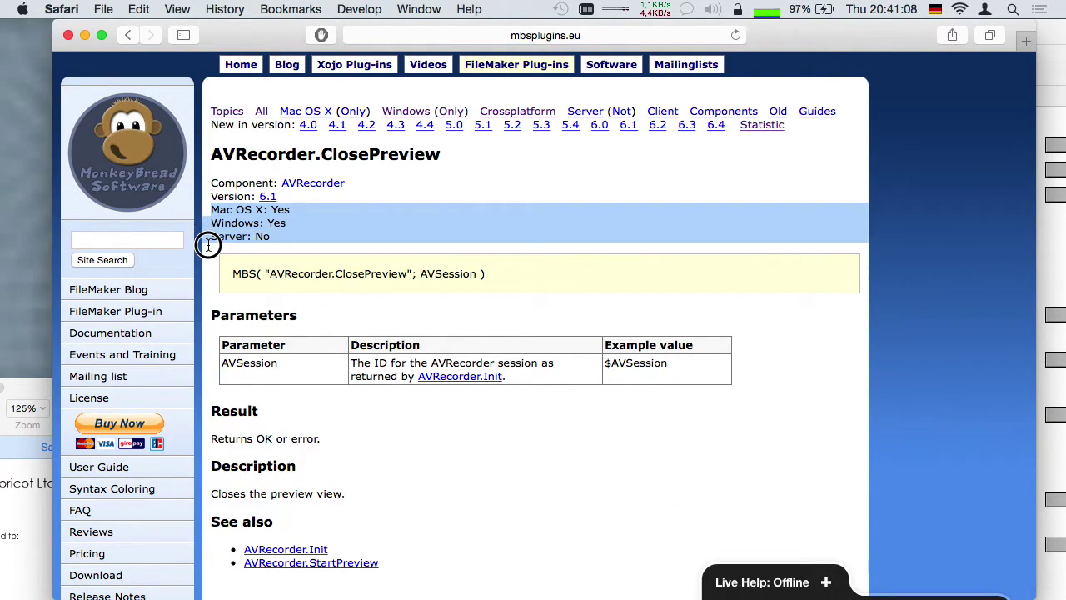
click(340, 260)
drag(264, 238, 225, 236)
click(321, 240)
key(super+w)
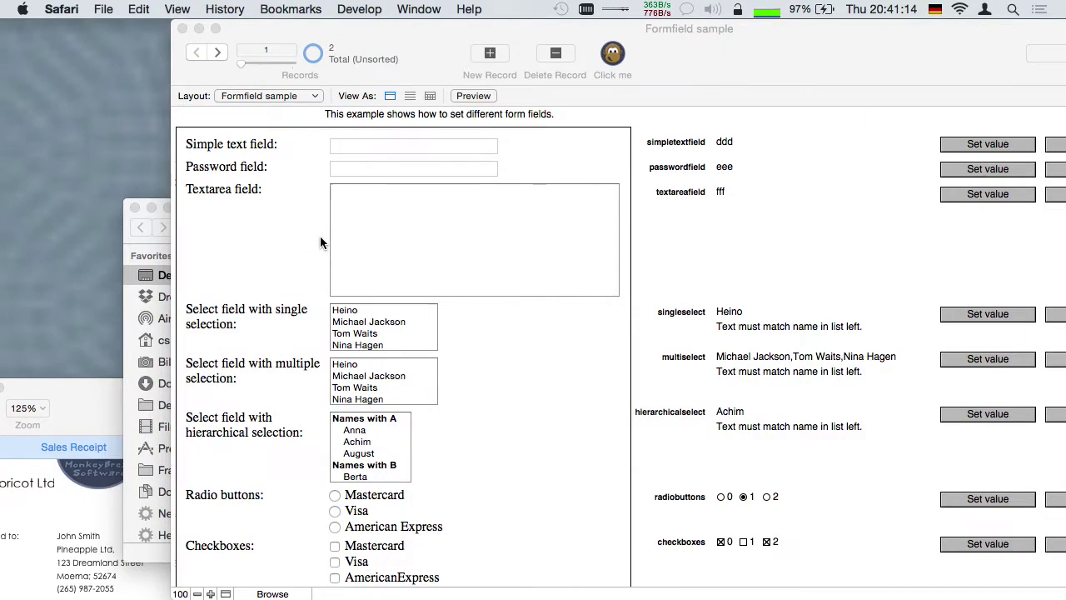
Switch to the Formfield sample database and set the simple text, password and textarea values in the web form
click(532, 331)
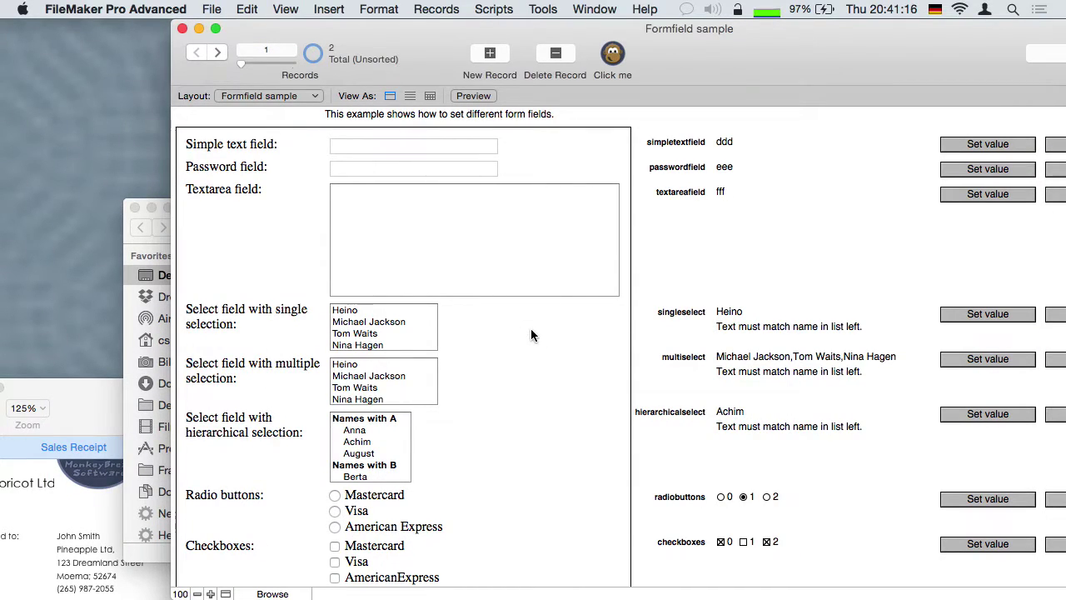
drag(784, 45, 662, 45)
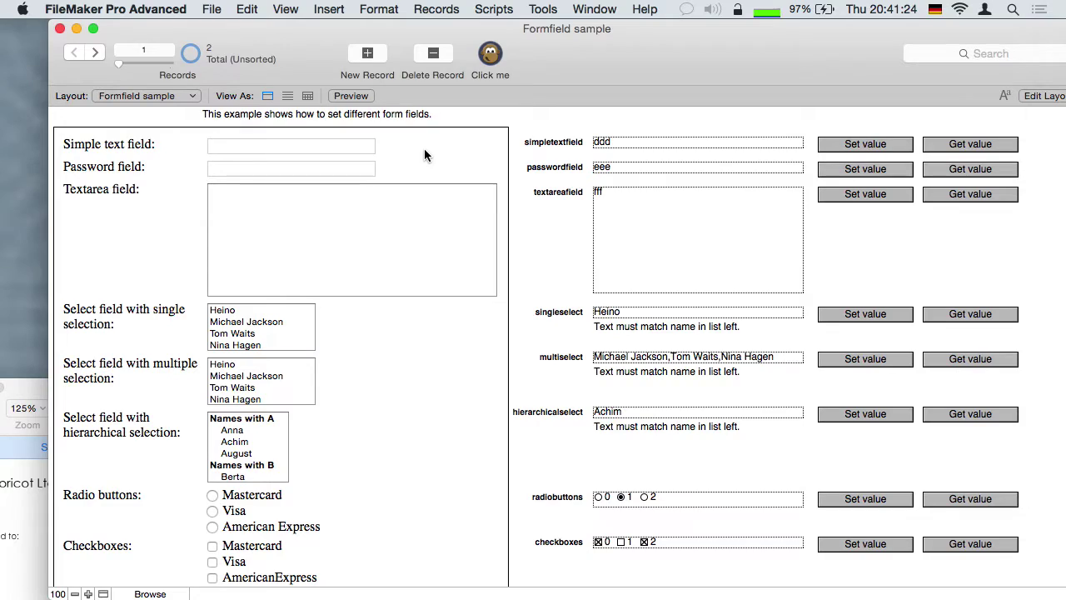
click(883, 146)
click(883, 167)
click(866, 200)
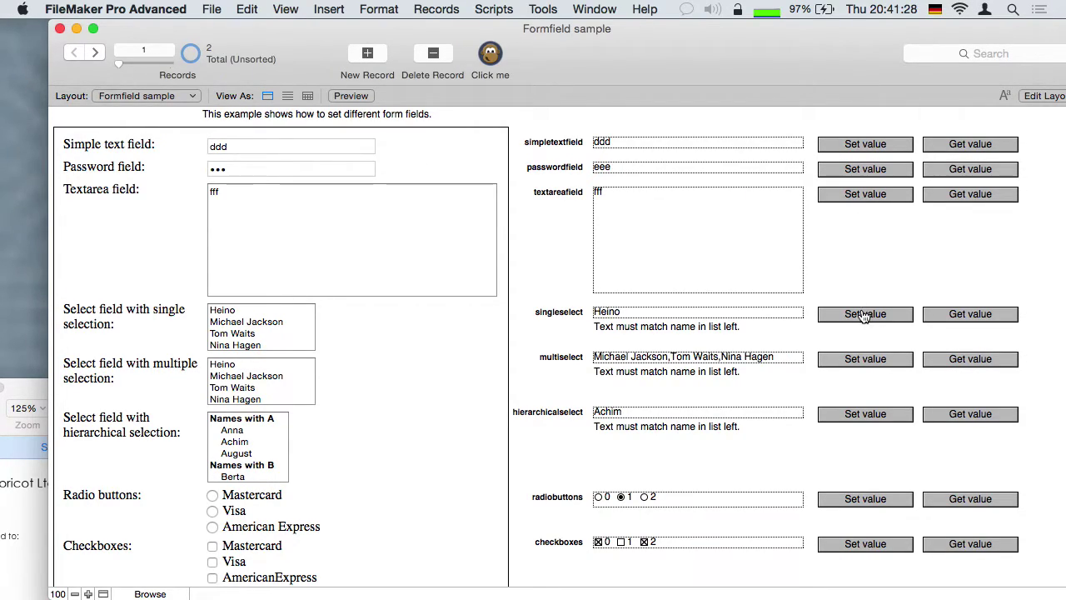
Set the web form's single, multiple and hierarchical selections, radio buttons and checkboxes from the stored record values, and close the database
click(864, 313)
click(863, 358)
click(864, 416)
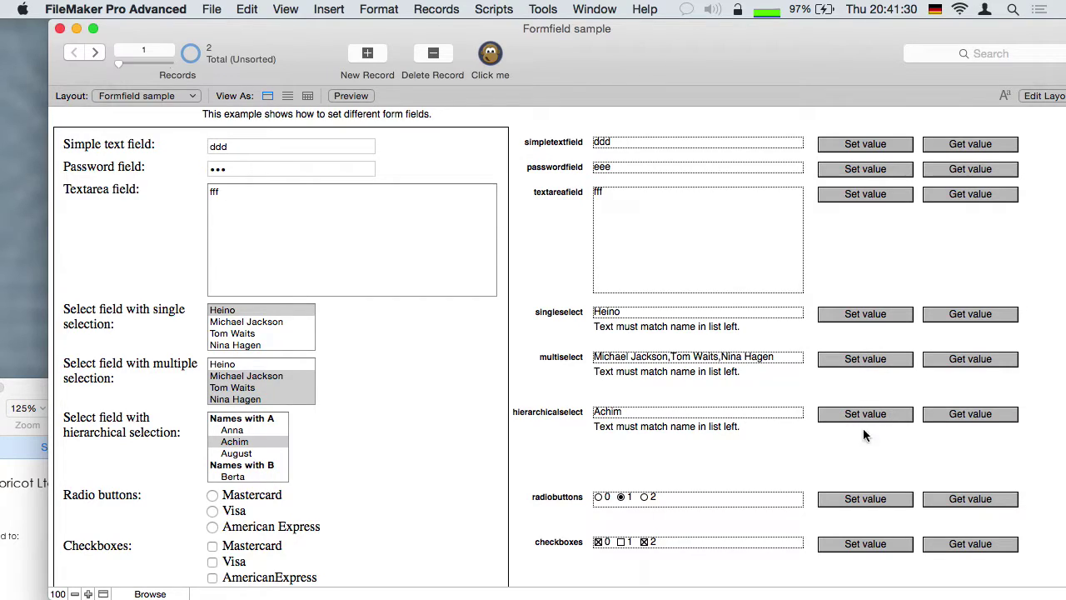
click(853, 498)
click(854, 546)
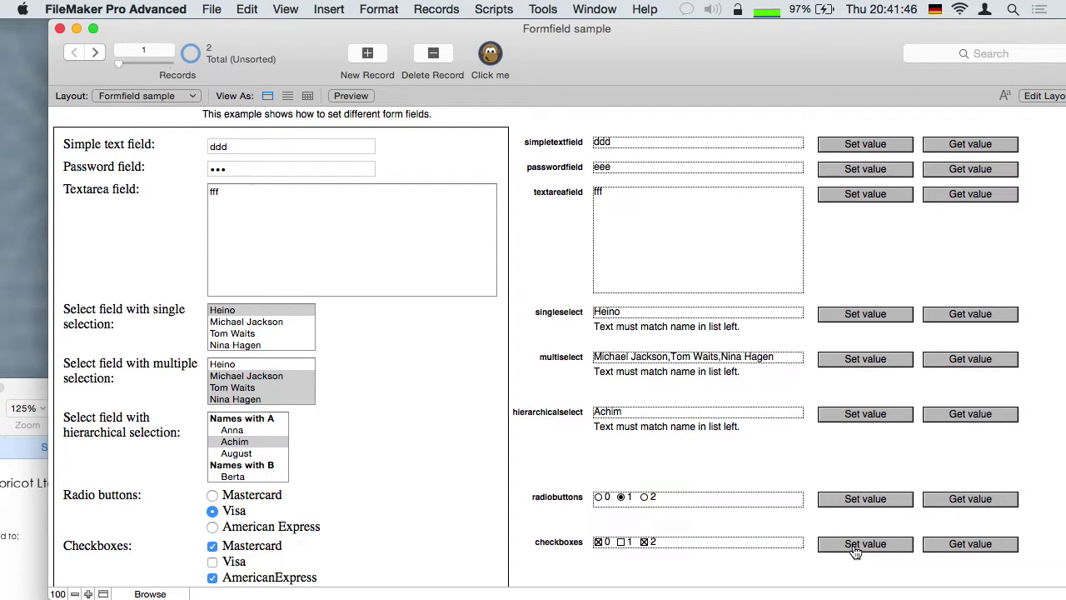
key(super+w)
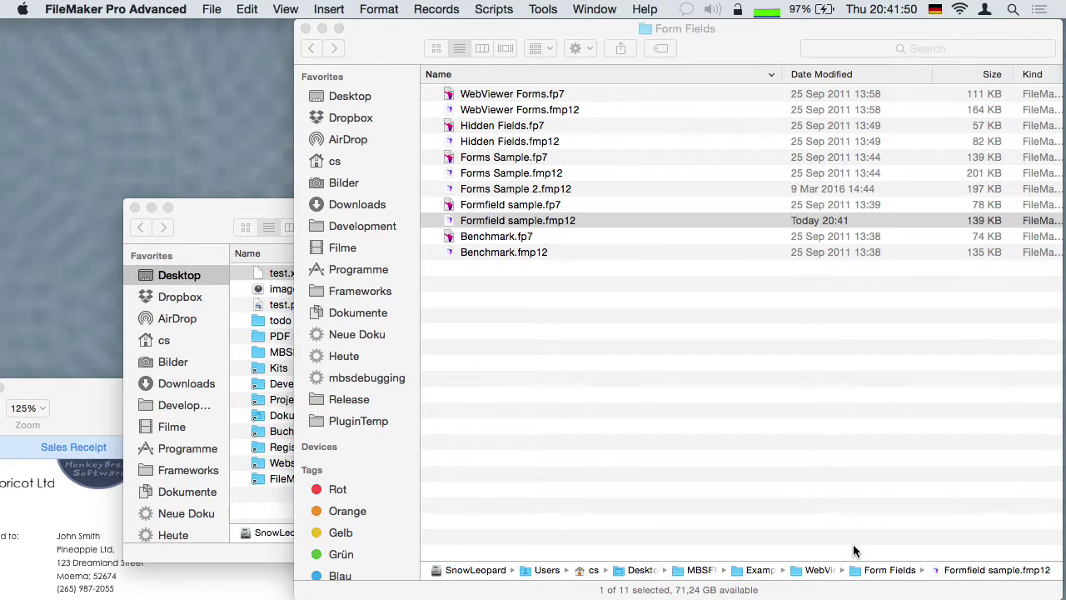
Return to the WebViewer examples folder and open Slider.fmp12 from its Slider folder
click(777, 452)
key(super+Up)
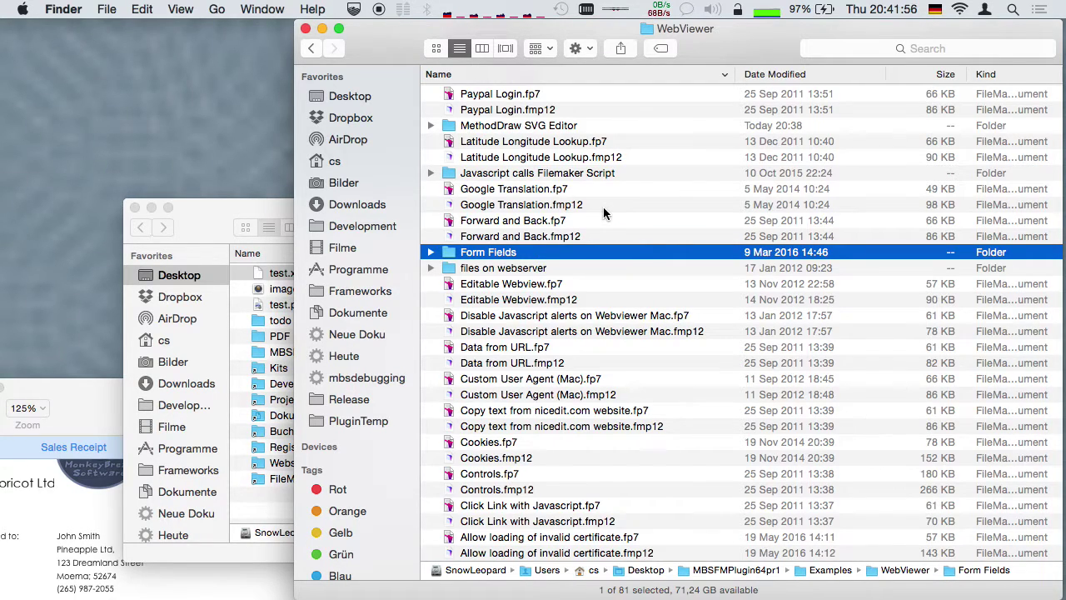
scroll(603, 206, up, 10)
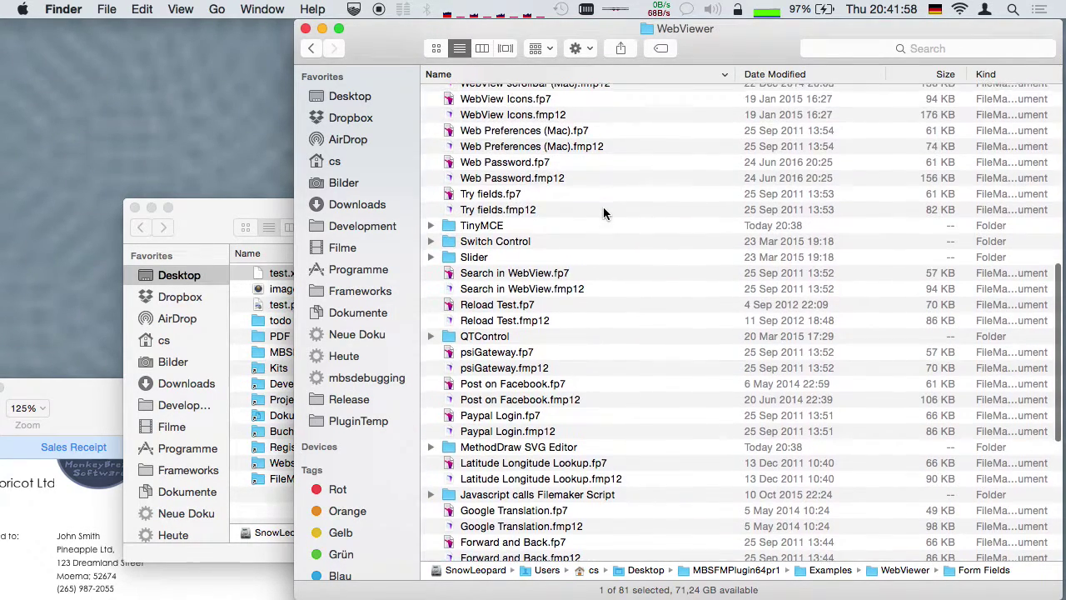
scroll(603, 213, down, 5)
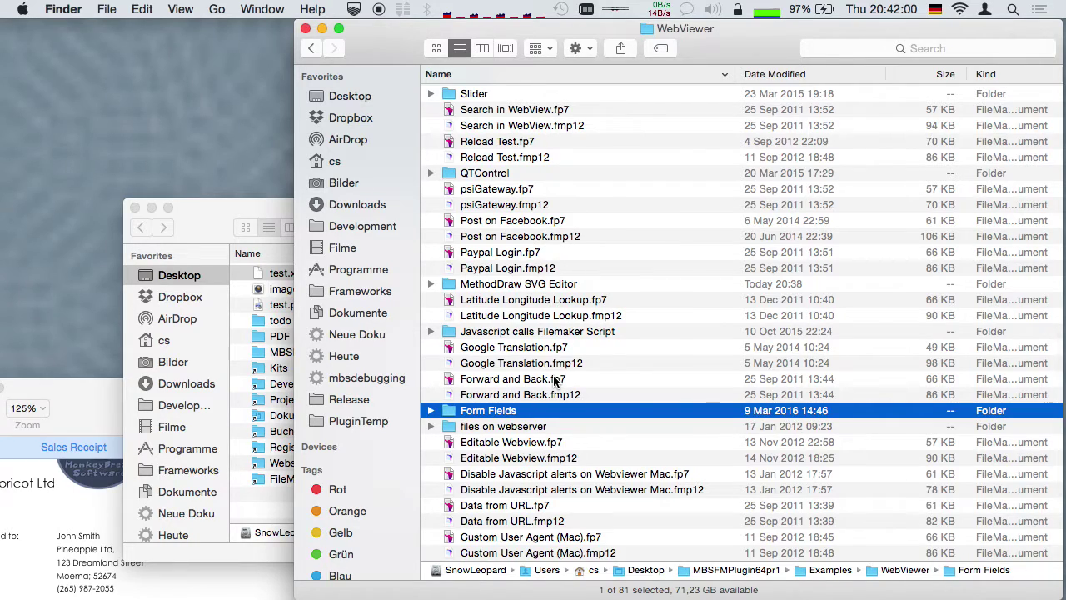
scroll(555, 380, up, 7)
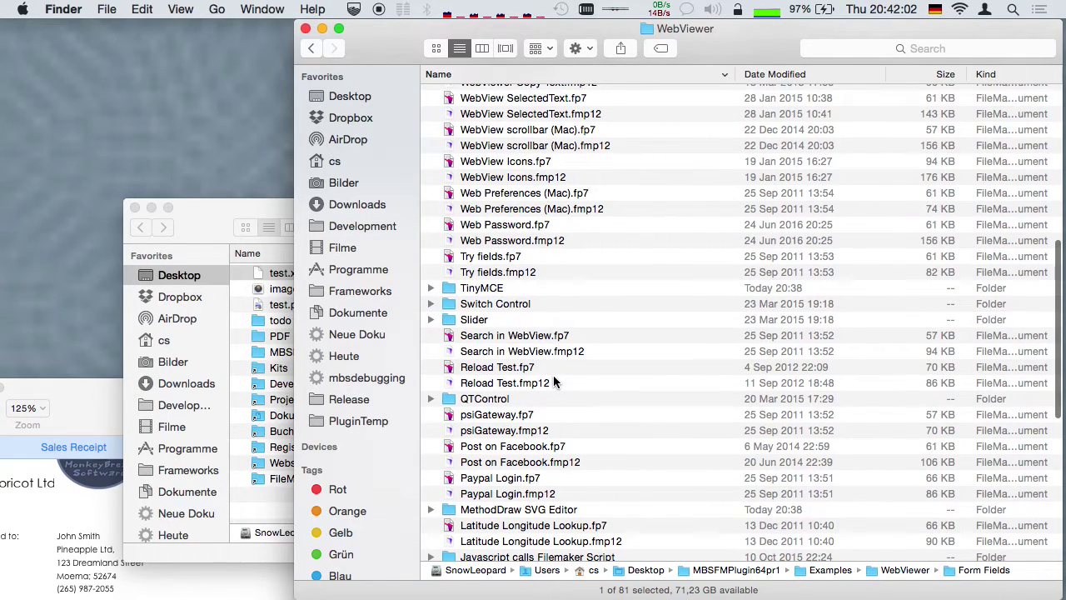
double_click(487, 320)
click(492, 110)
double_click(492, 109)
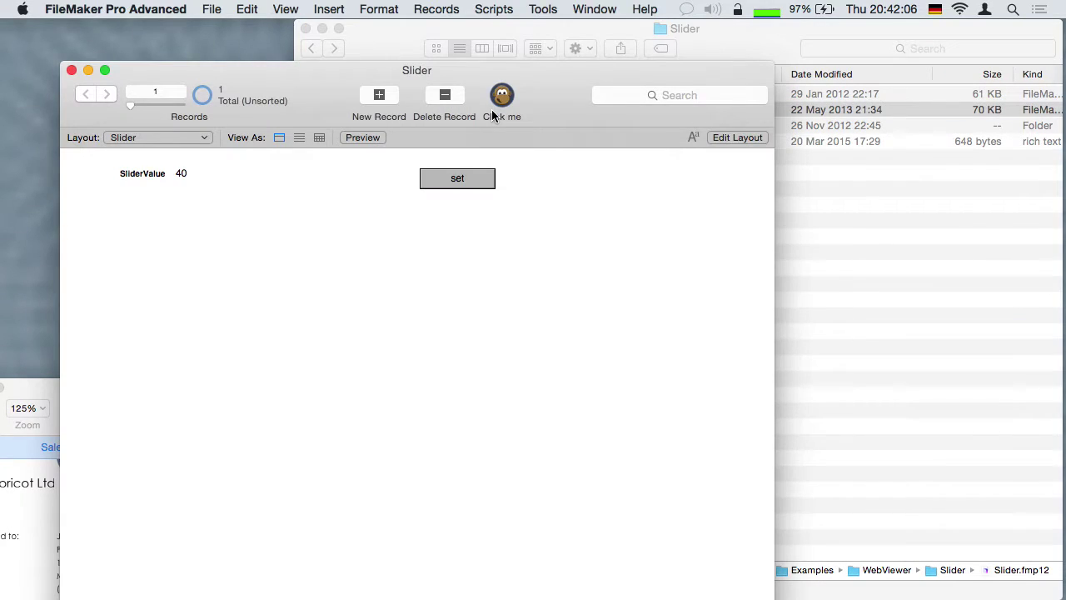
Move the web slider to about 42, and set SliderValue to 77 and apply it to the slider
drag(911, 598, 844, 456)
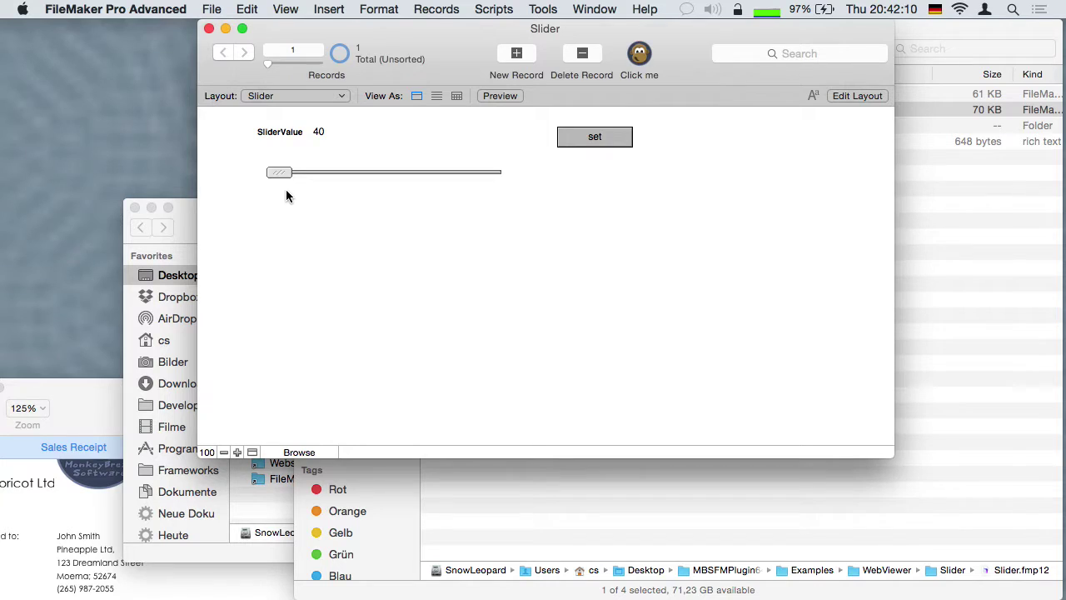
drag(275, 176, 367, 174)
click(336, 133)
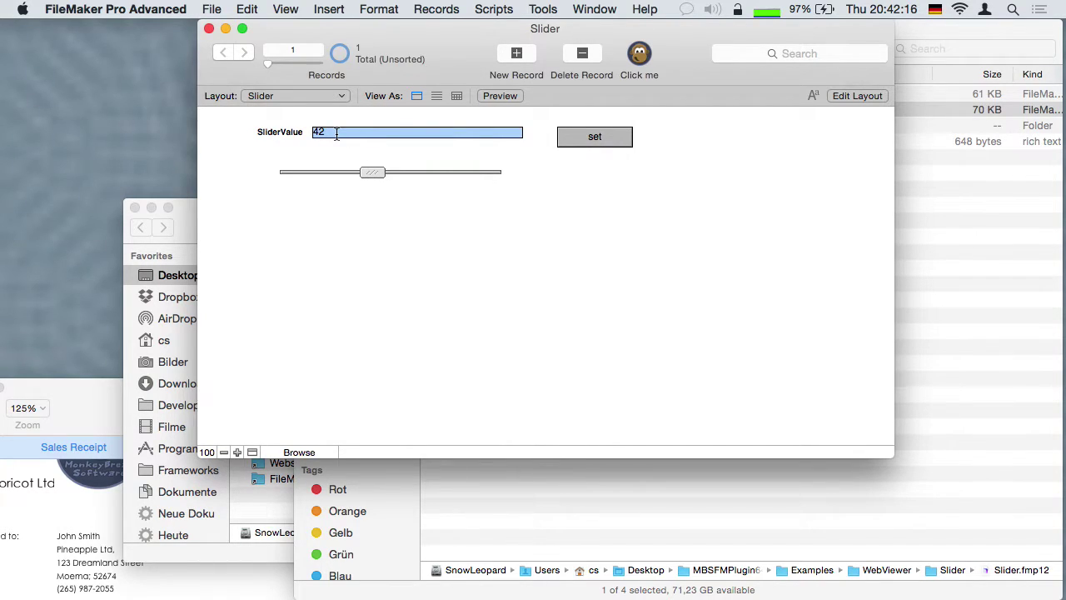
text(77)
click(568, 145)
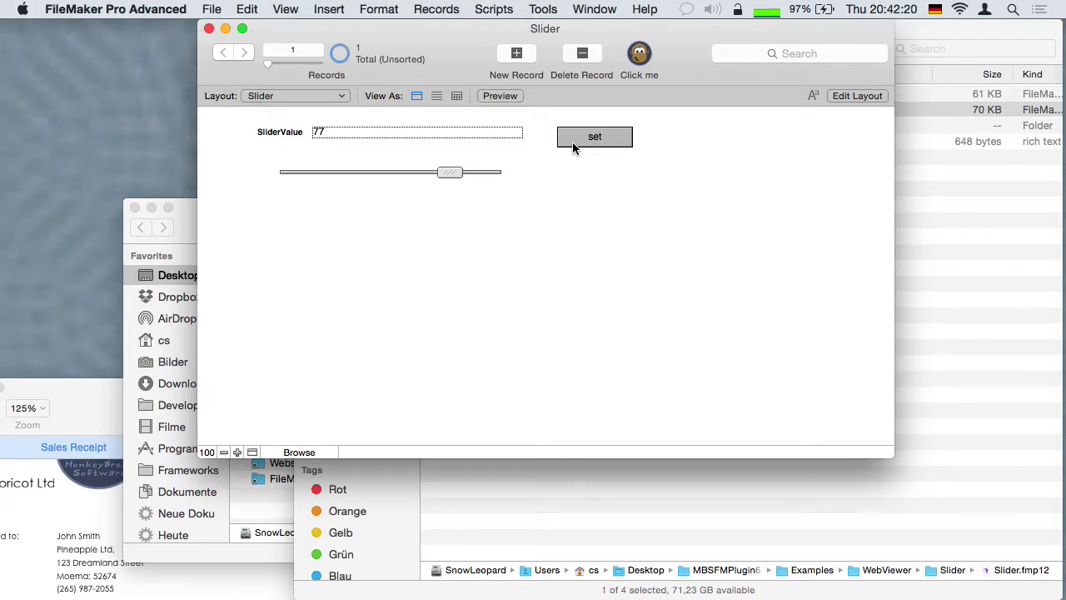
Show the Slider layout in editing mode, select the web viewer below the SliderValue field, and close the database
click(857, 95)
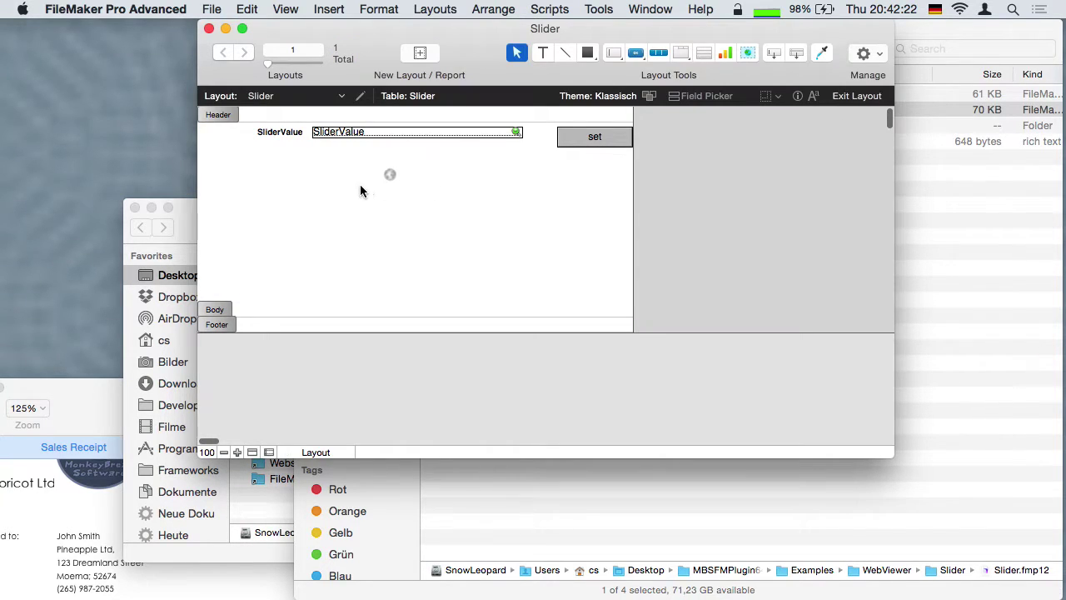
click(360, 188)
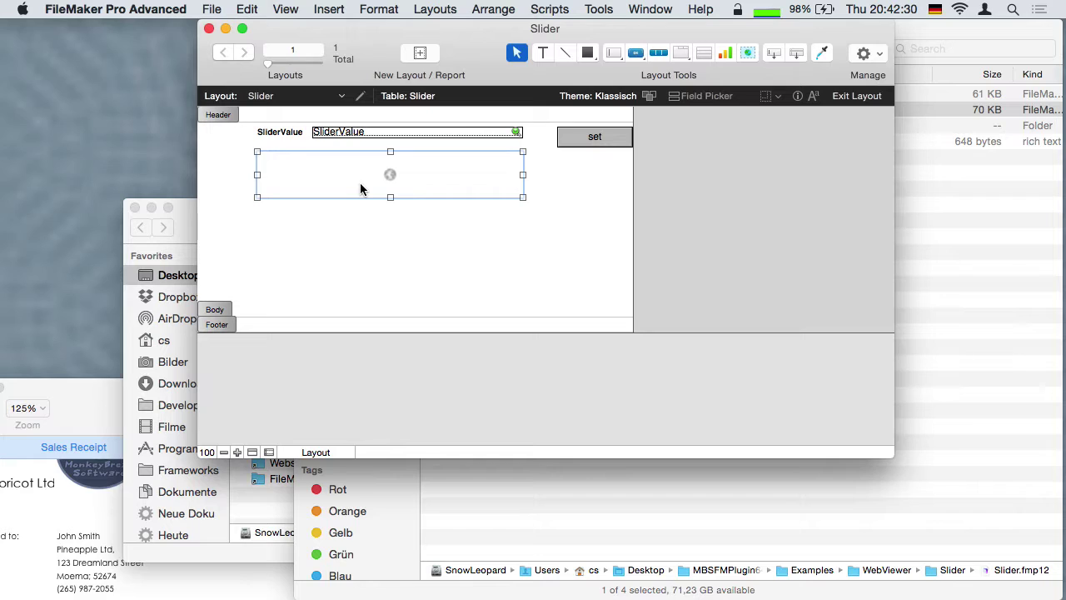
key(super+q)
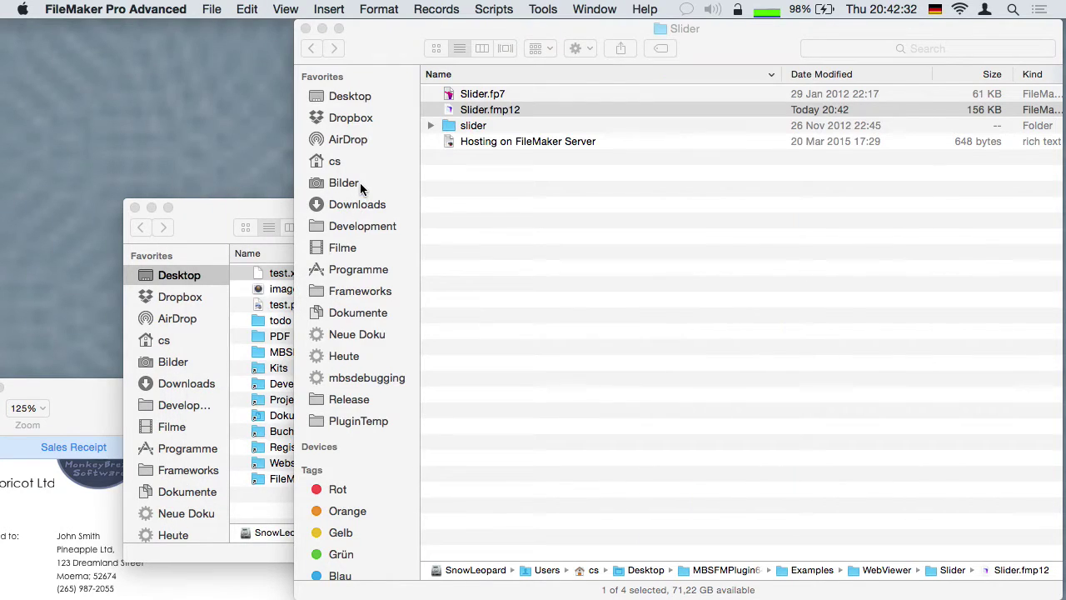
Go back up to the Examples folder and open ProgressDialog.fmp12 from the Progress Dialog folder
key(super+Up)
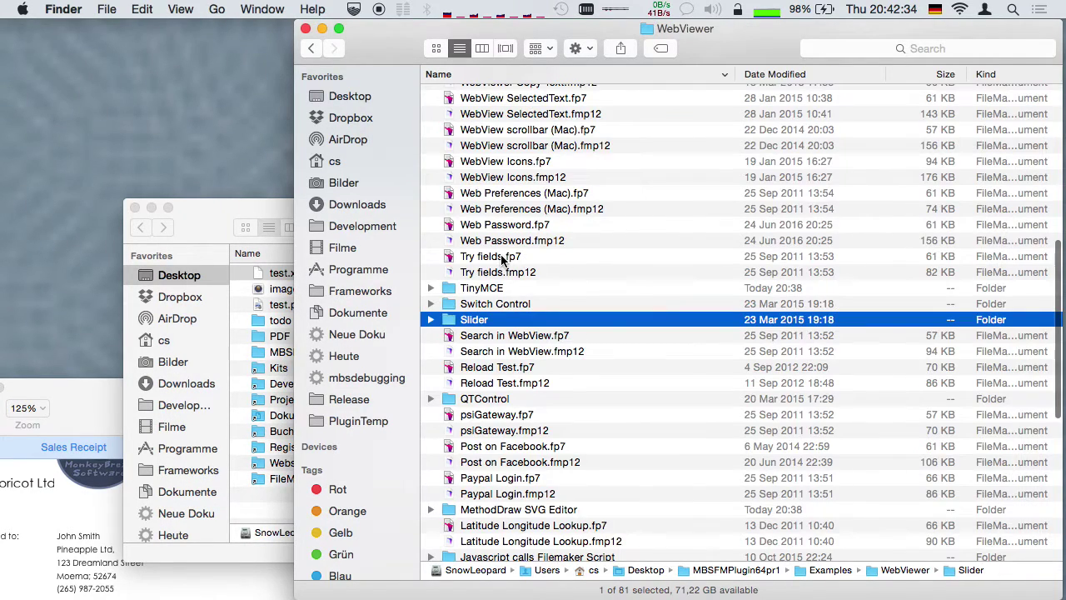
key(super+Up)
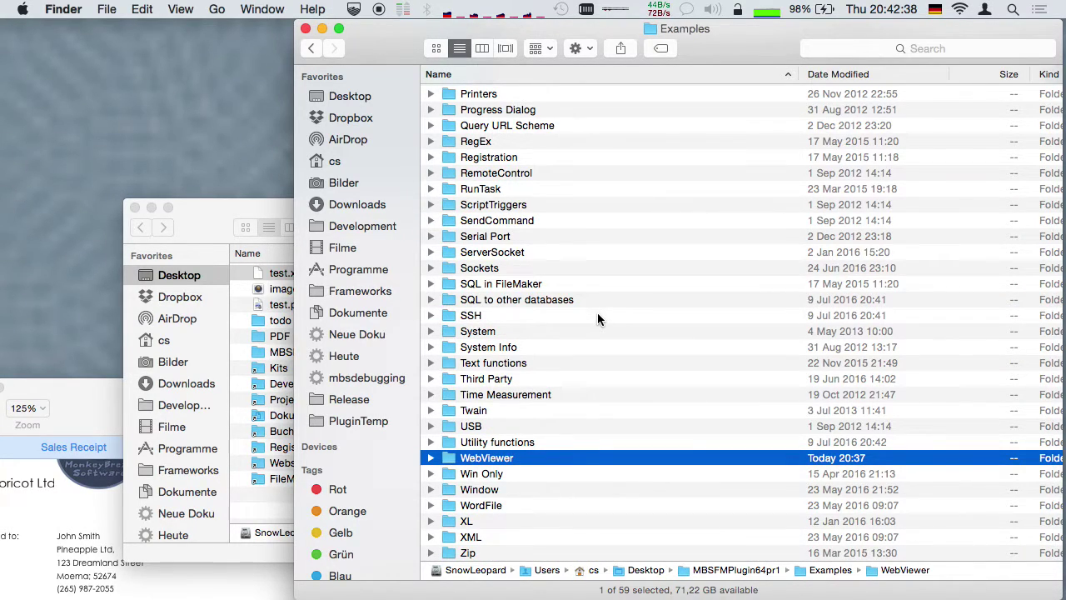
scroll(597, 319, up, 2)
double_click(503, 133)
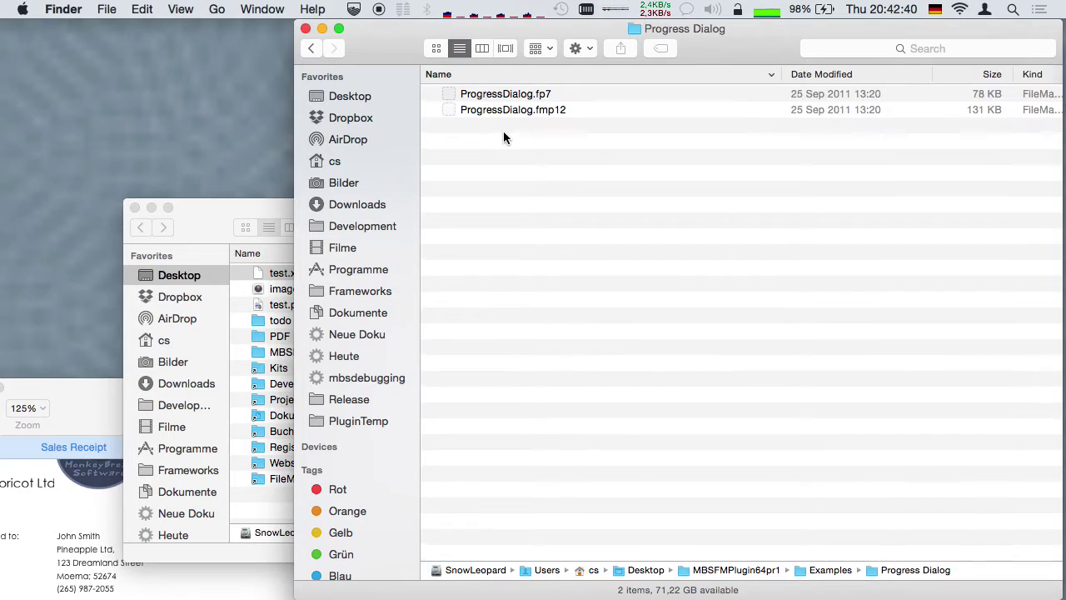
double_click(503, 112)
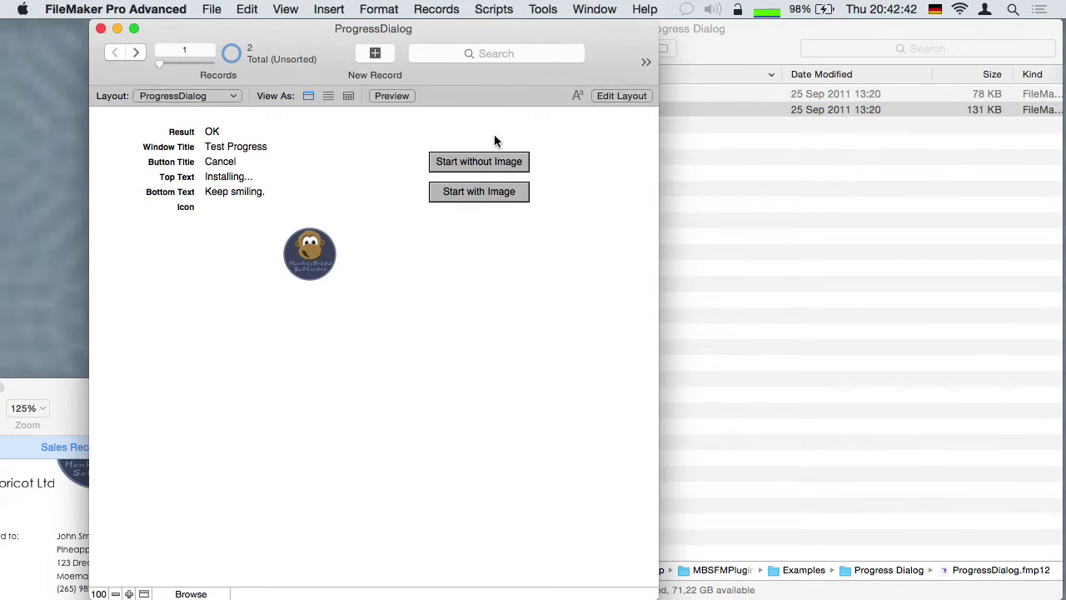
Run the progress dialog without an image and cancel it, try the version with an image, and close the database
click(475, 166)
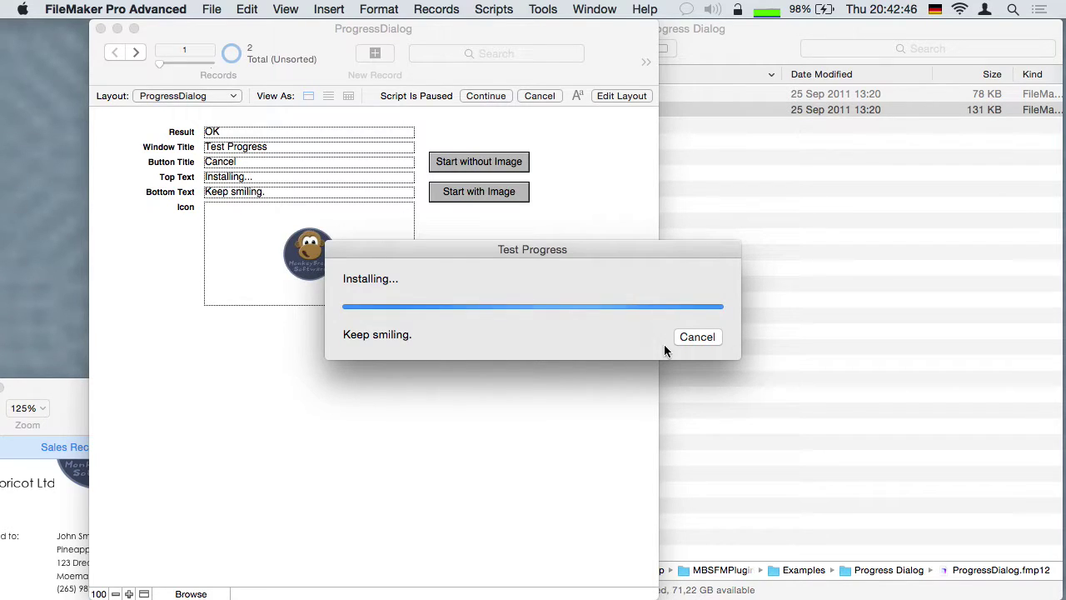
click(697, 336)
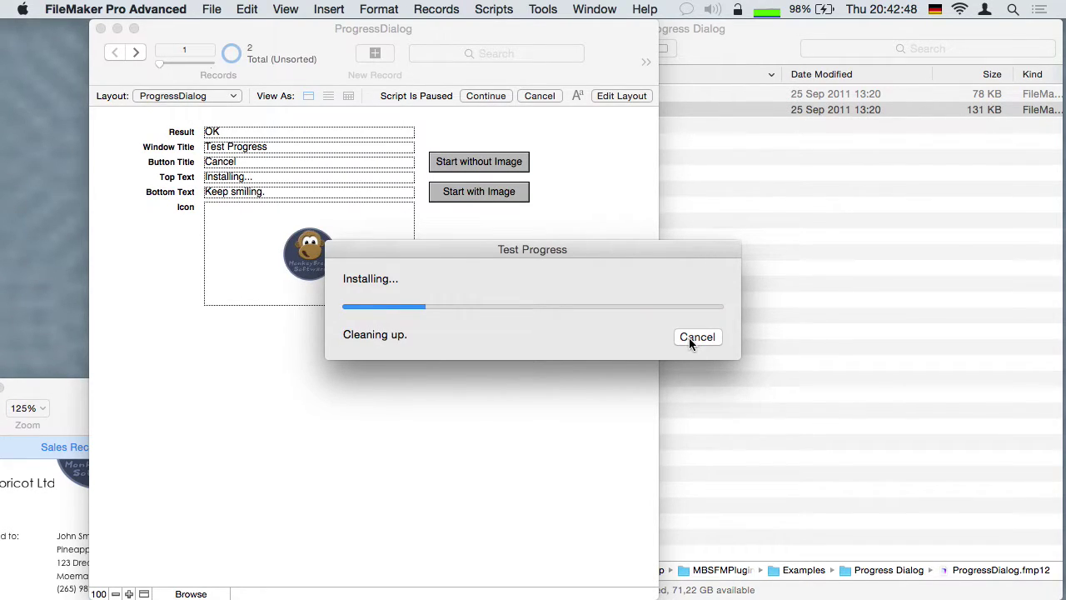
click(498, 200)
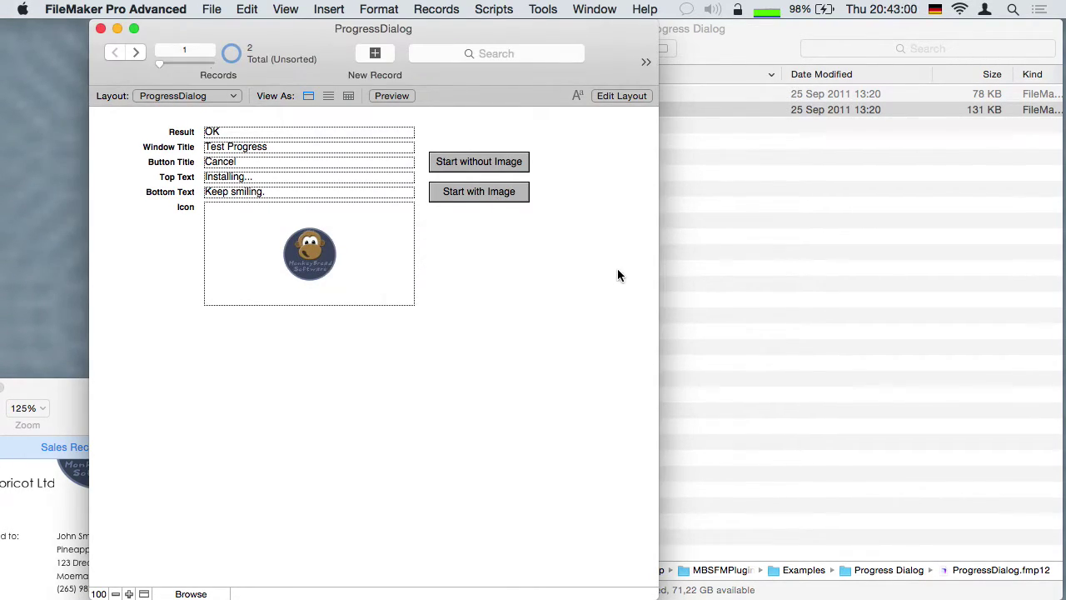
key(super+q)
Reopen ProgressDialog.fmp12 from the Examples folder, run the progress dialog with the image, and close the database
key(super+Up)
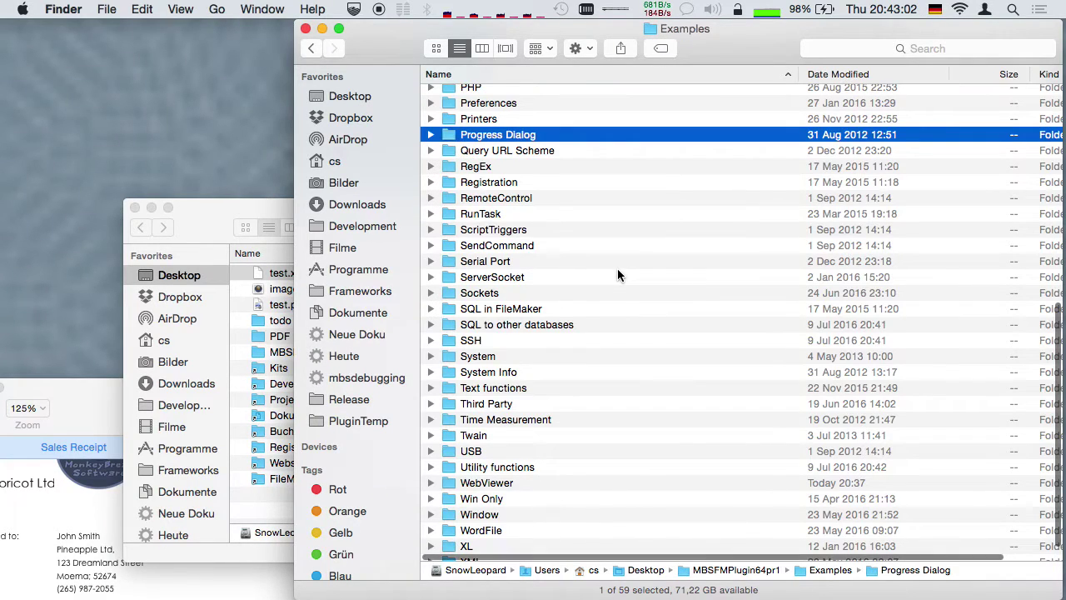
scroll(597, 216, up, 10)
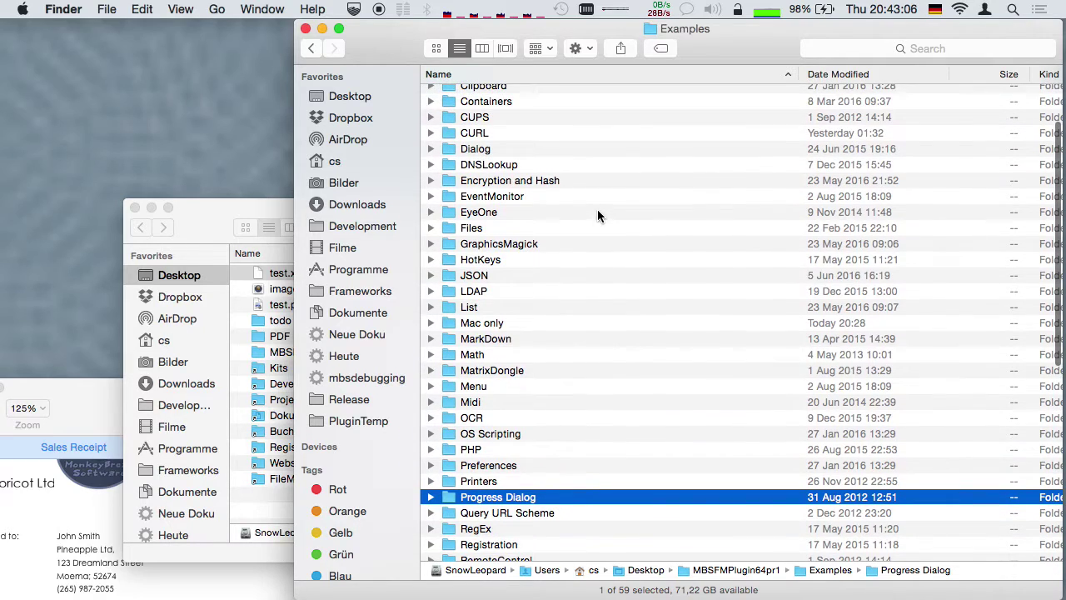
key(super+Down)
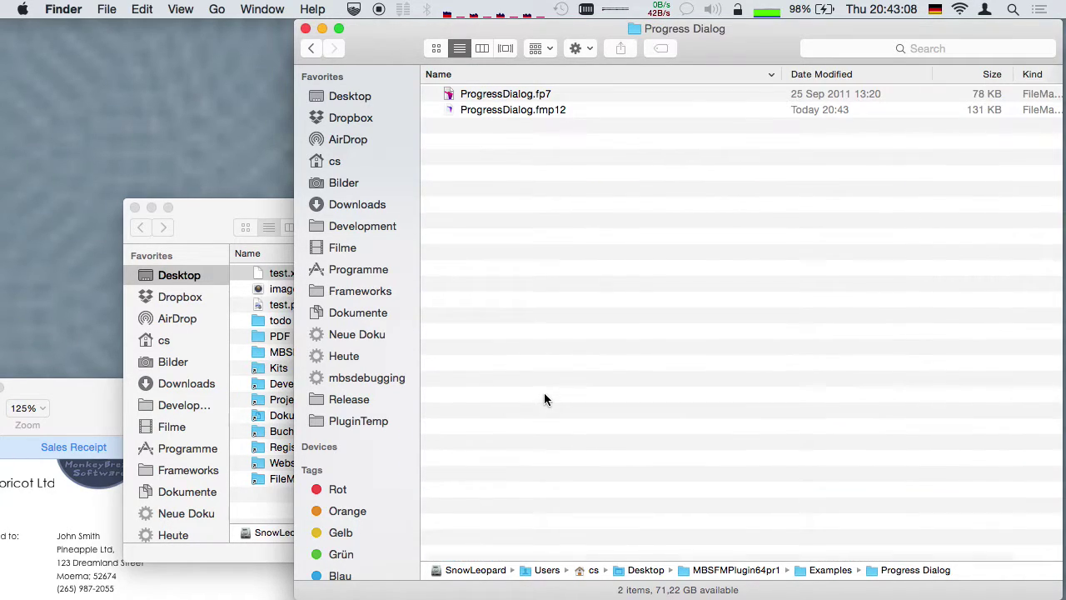
double_click(478, 109)
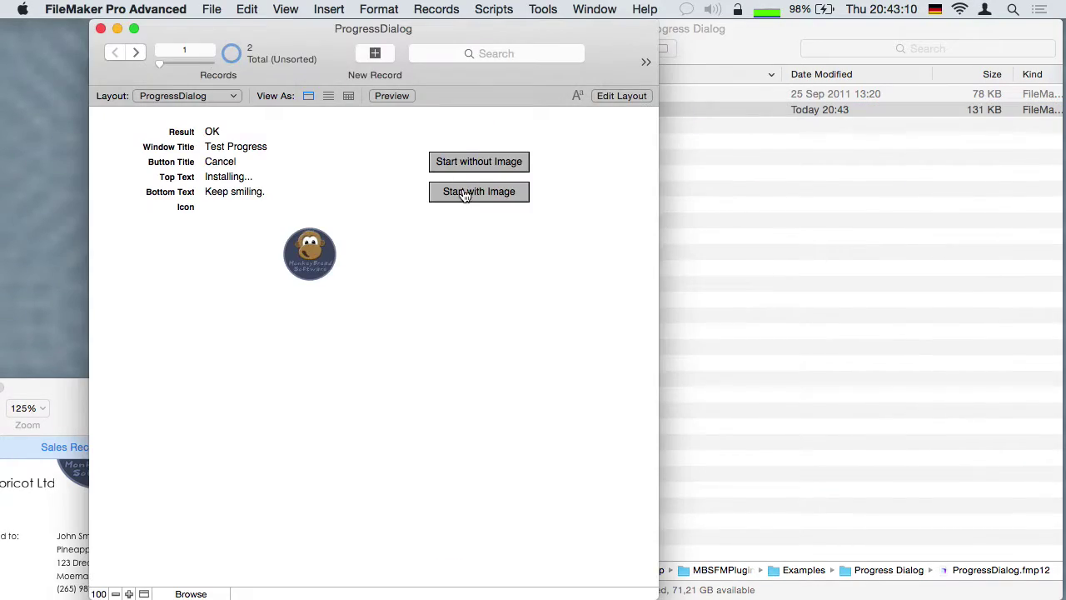
click(467, 193)
key(super+w)
Return to the Examples folder and open ListDialog.fmp12 from the List folder
click(537, 243)
key(super+Up)
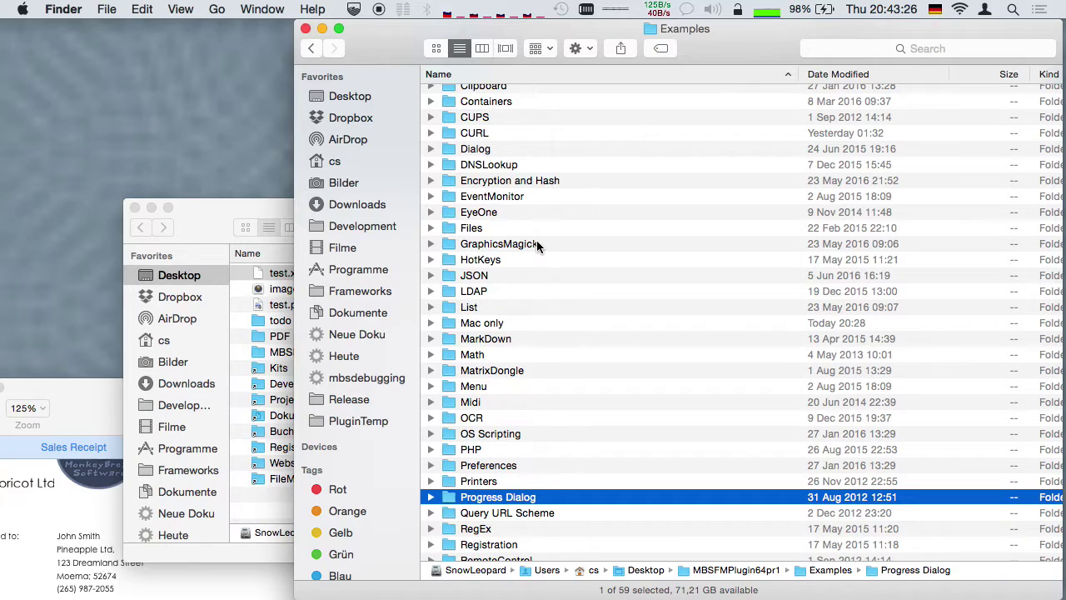
click(486, 308)
double_click(486, 308)
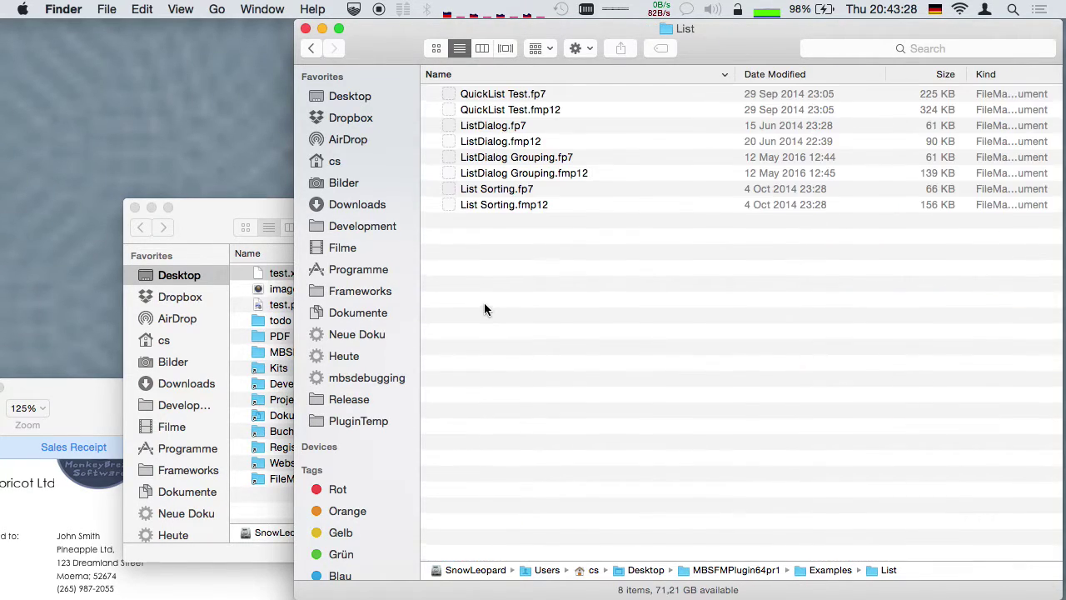
double_click(506, 142)
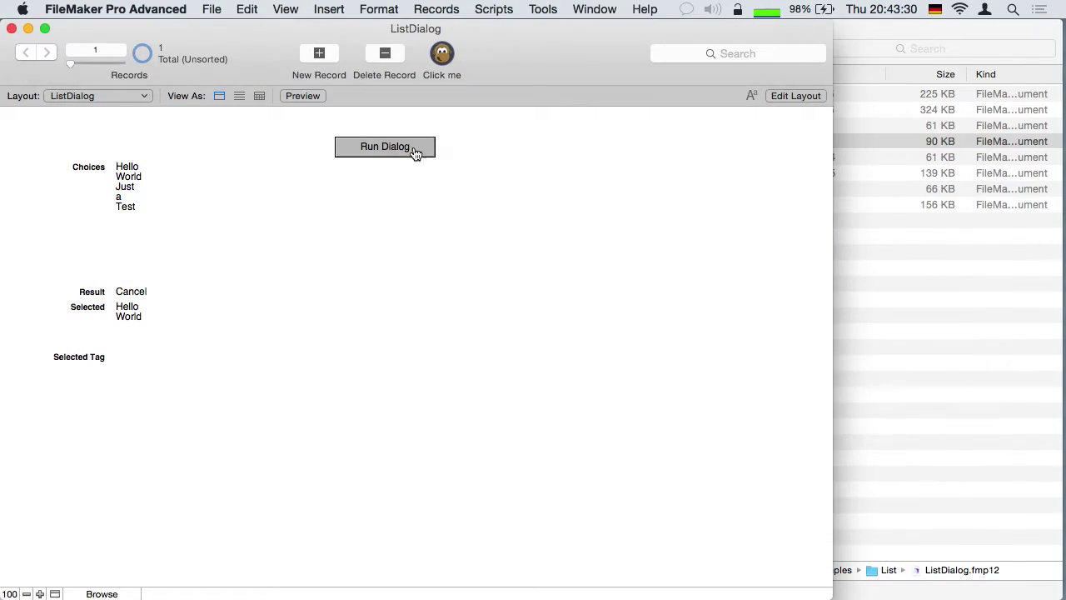
Run the list dialog, choose the items Hello, World, Just and a, confirm the selection, and close the database
click(423, 150)
click(374, 222)
click(370, 190)
click(369, 158)
click(368, 206)
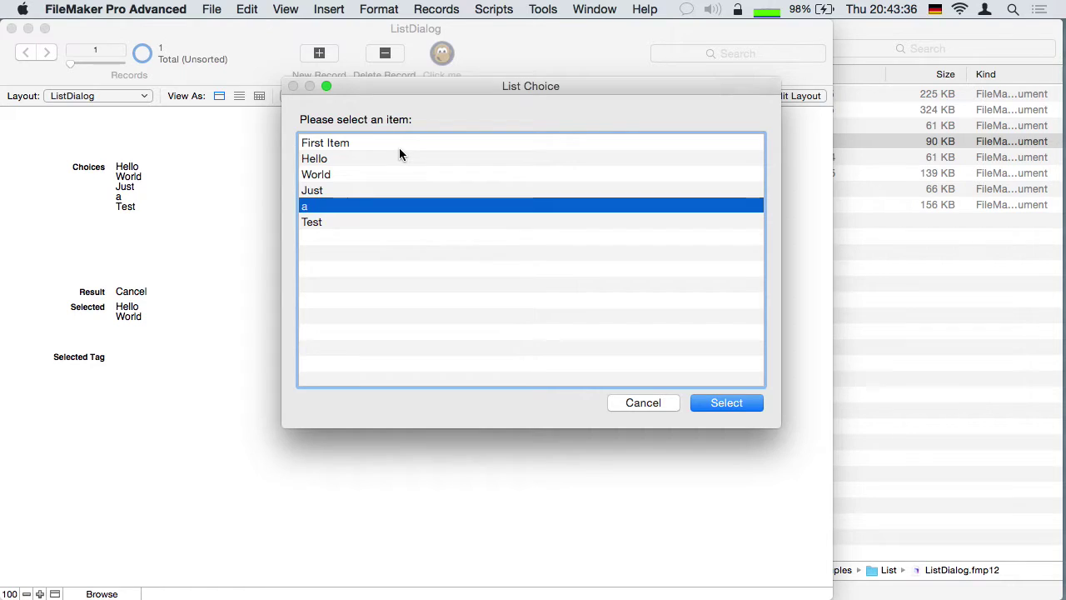
key(shift+Up)
key(shift+Up)
key(shift+Up)
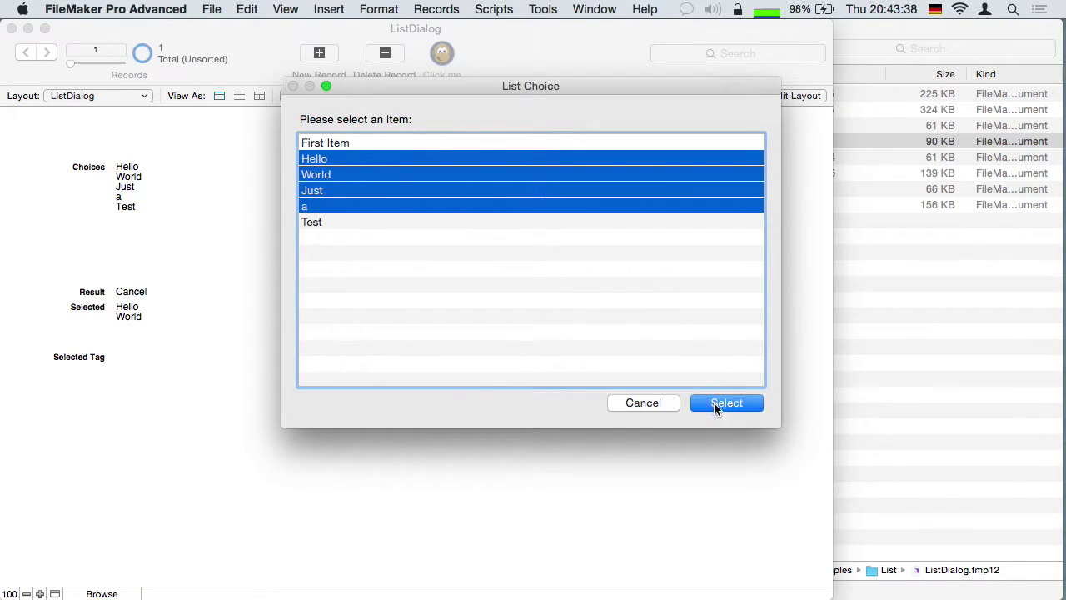
click(714, 405)
click(12, 28)
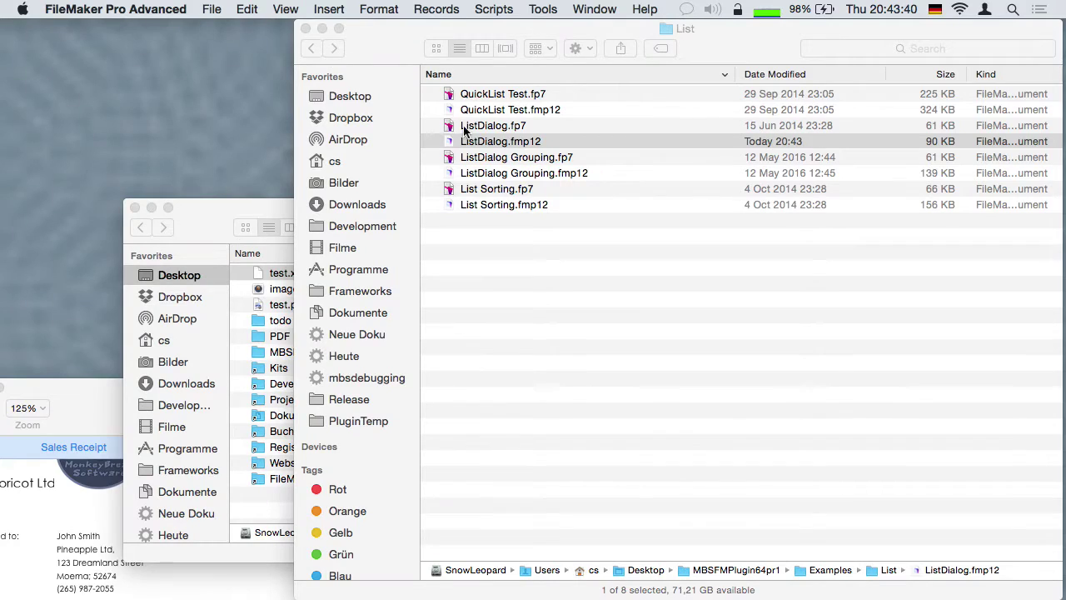
Open ListDialog Grouping.fmp12, run the grouped list dialog, choose the items a and Test, confirm the selection, and close the database
double_click(502, 172)
click(773, 315)
click(394, 190)
click(381, 173)
click(375, 221)
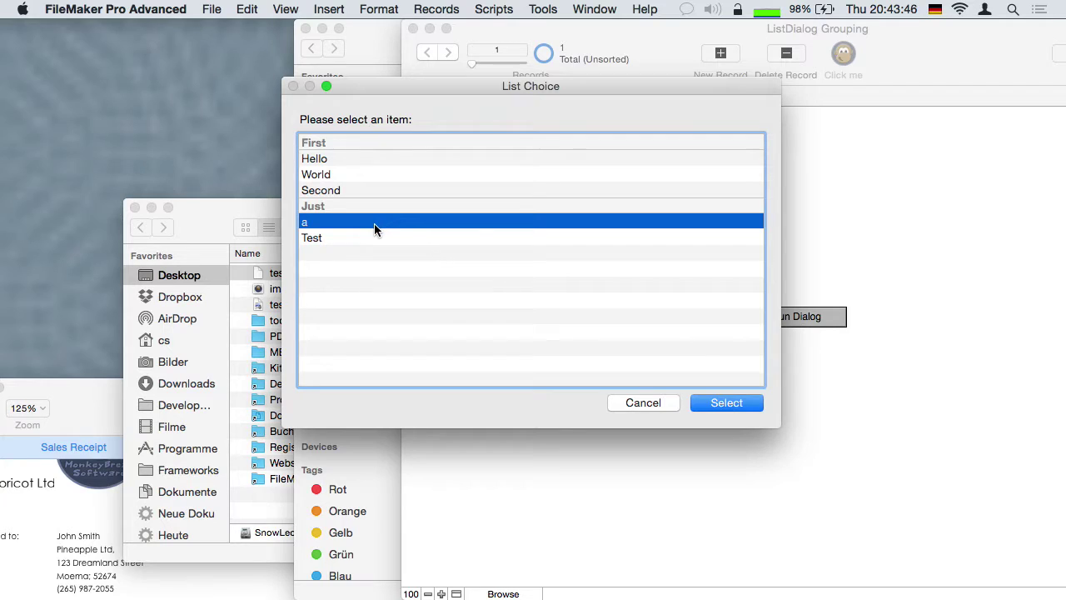
key(shift+Down)
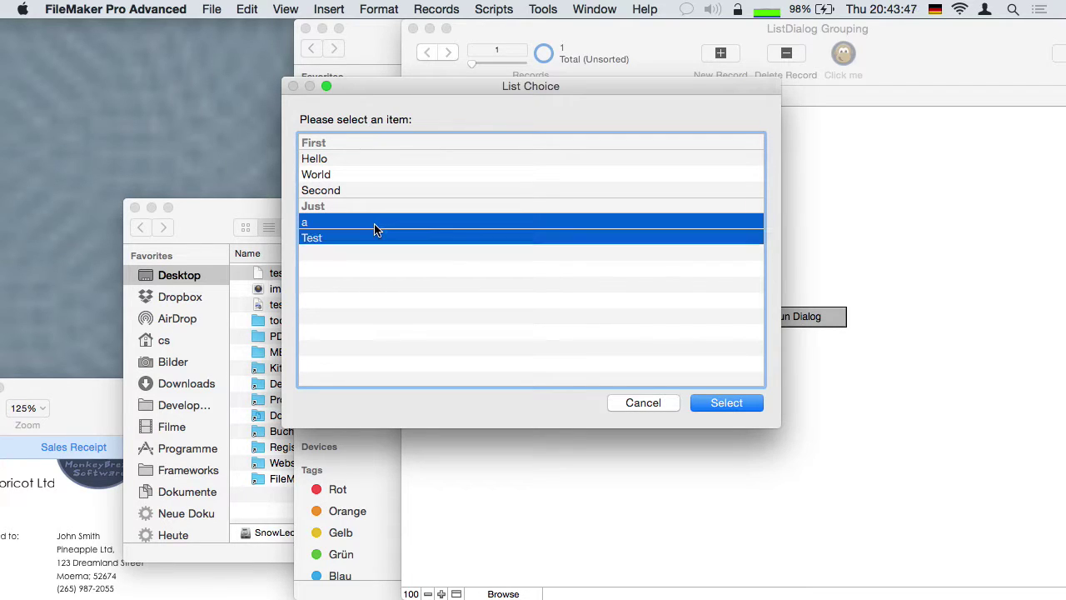
click(714, 403)
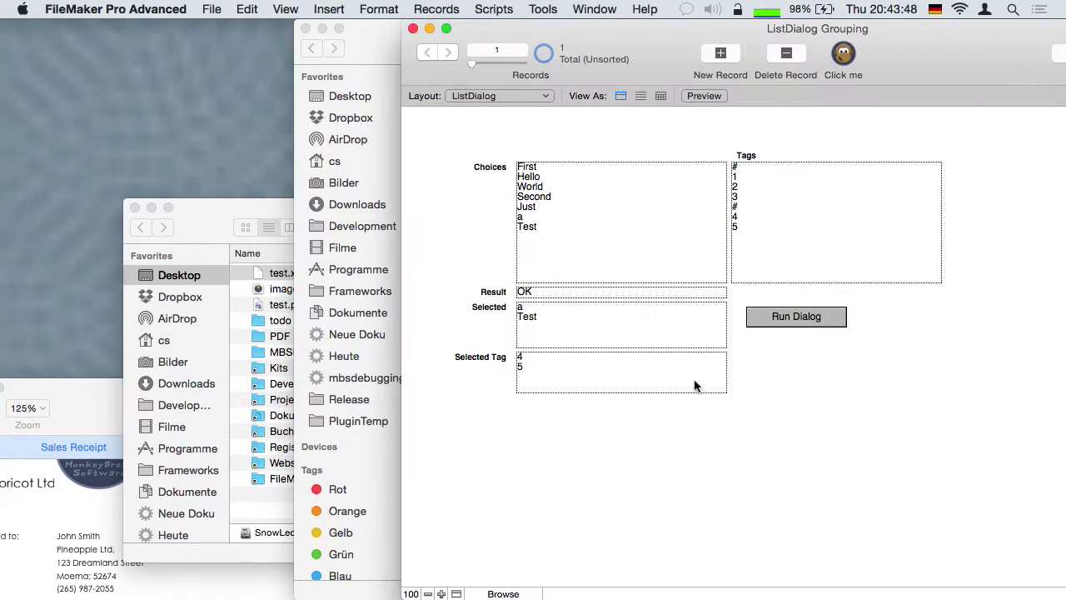
click(412, 28)
Return to the Examples folder and open Popup Menu.fmp12 from the Menu folder
click(558, 281)
key(super+Up)
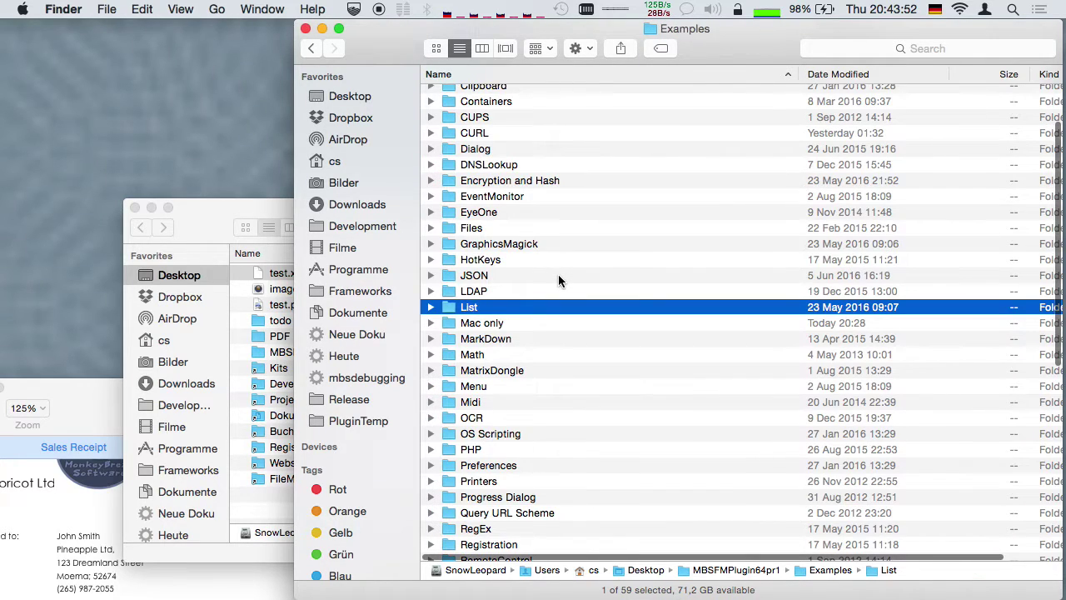
text(menu)
key(super+Down)
double_click(503, 110)
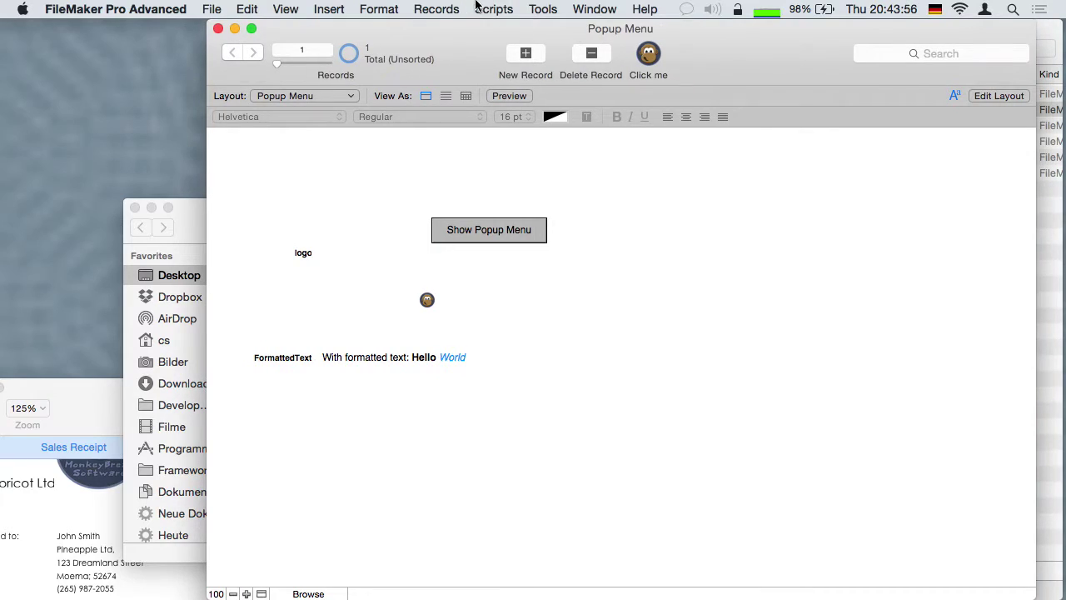
Show the popup menu, choose item 3 from the With Submenu entry, and confirm the selection dialog
click(490, 232)
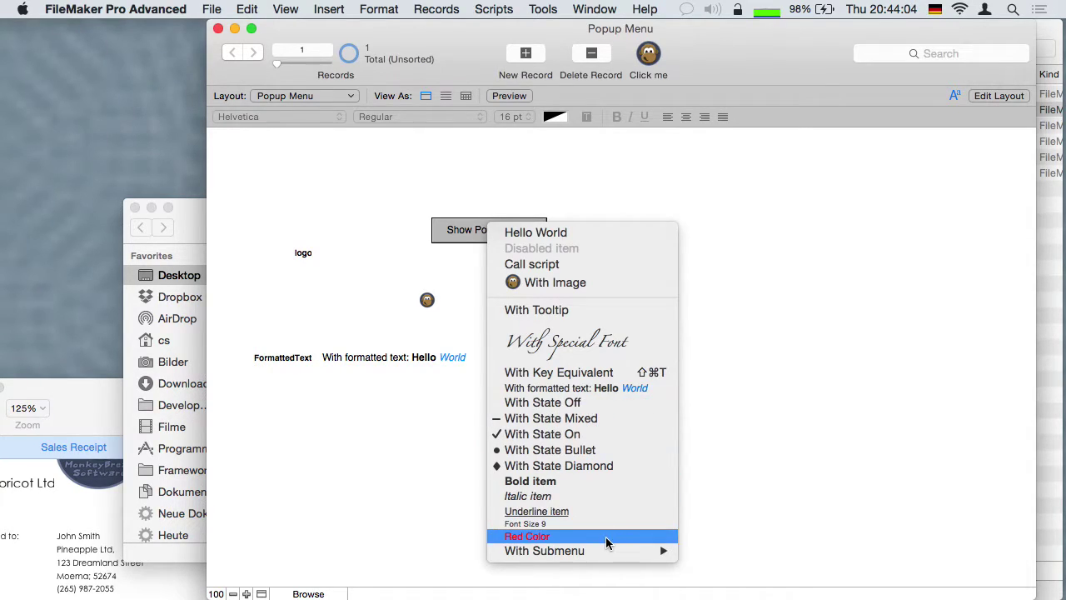
mouse_move(611, 551)
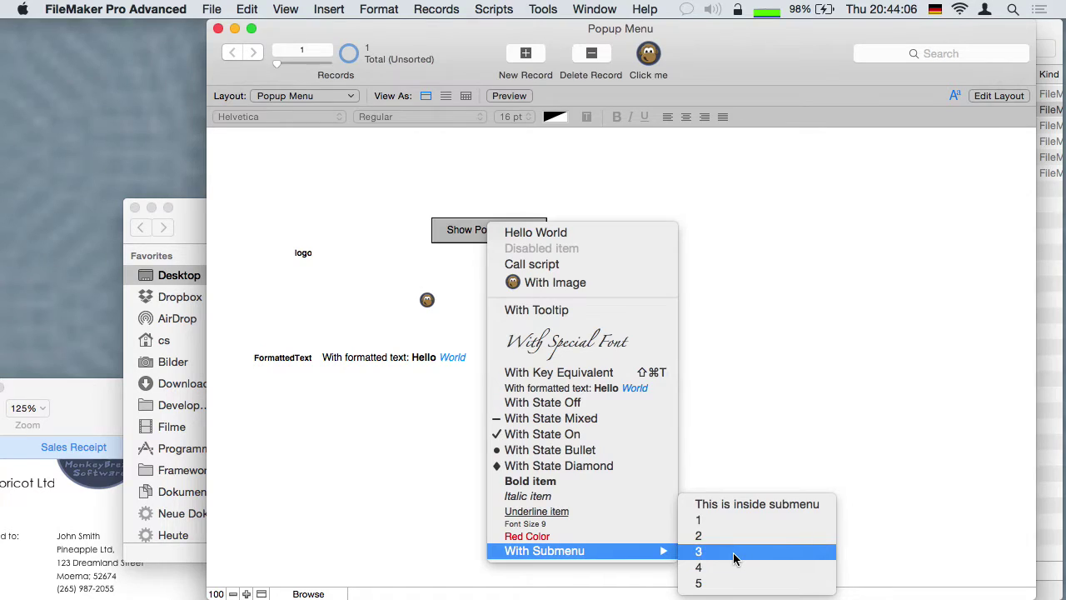
click(700, 551)
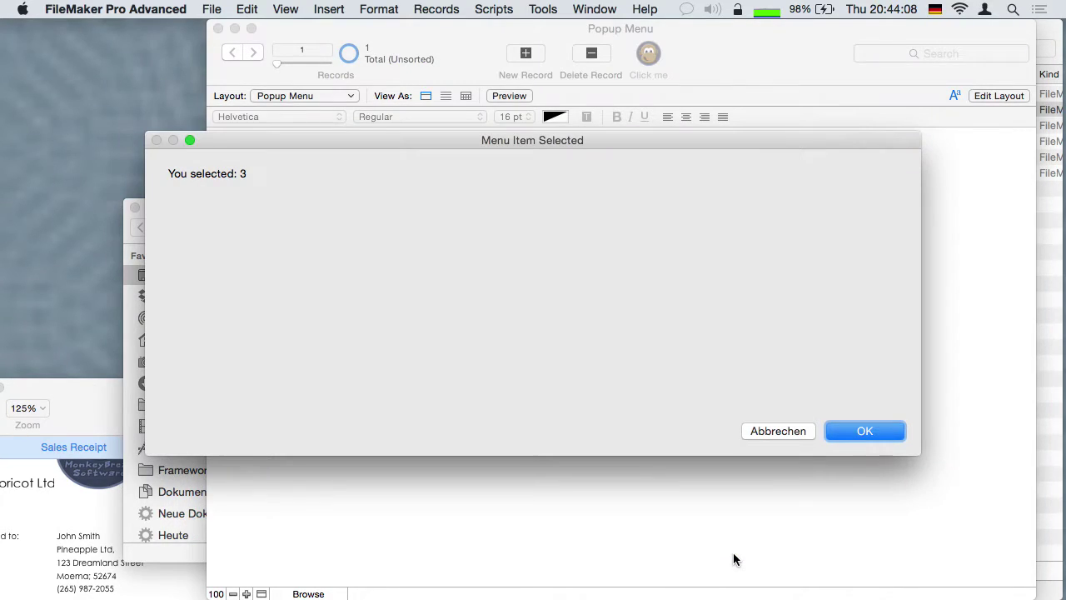
key(Return)
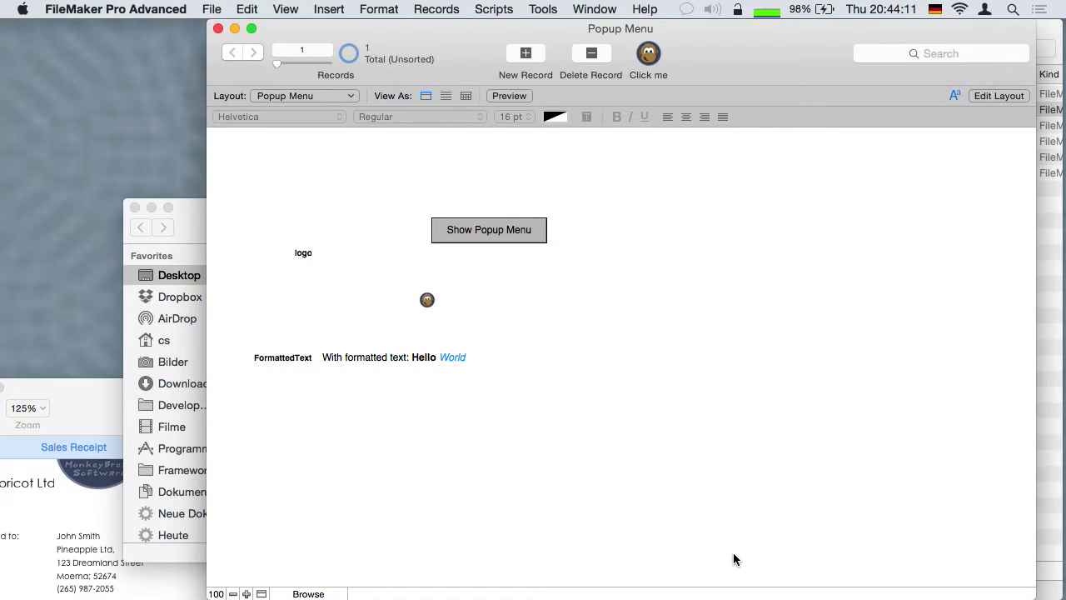
Show the popup menu again, dismiss it without choosing an item, and close the database
click(488, 237)
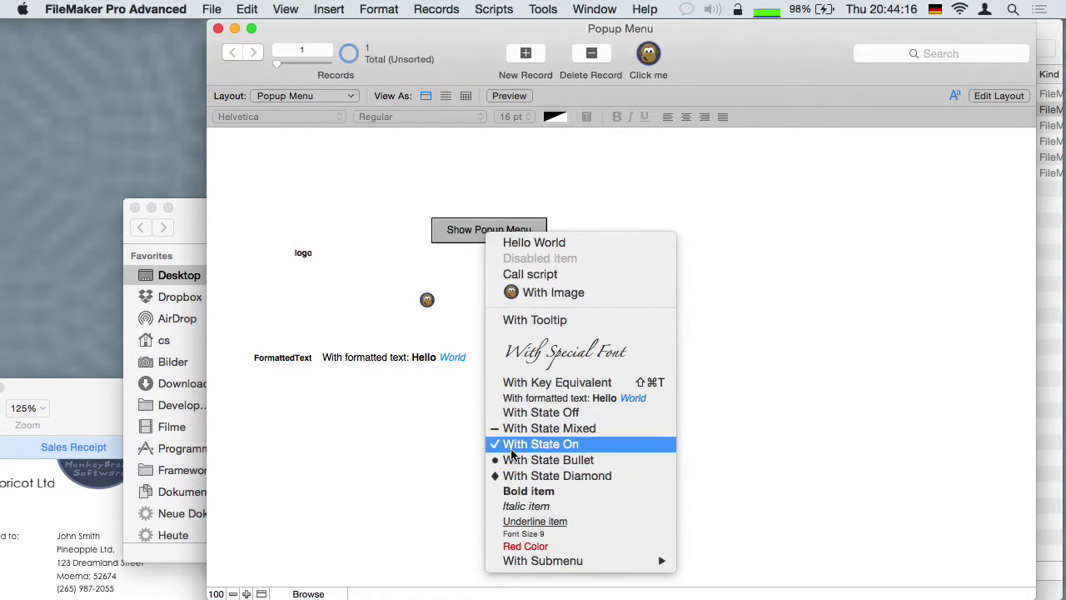
click(850, 335)
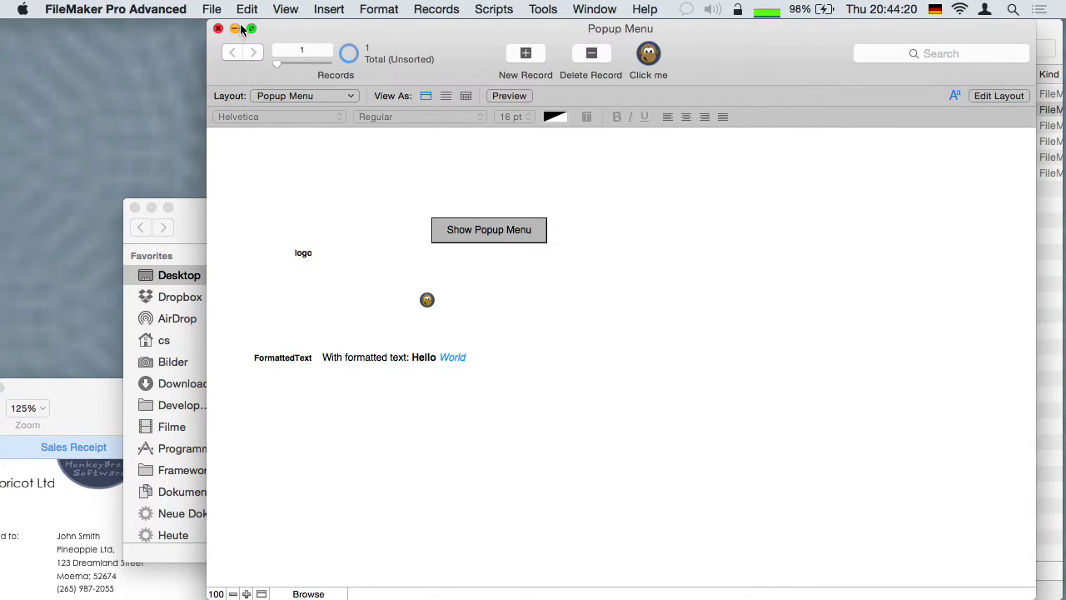
click(218, 29)
Open DefineQuickMenu.fmp12 and view the menu definition of the record described as "with Submenu"
click(580, 113)
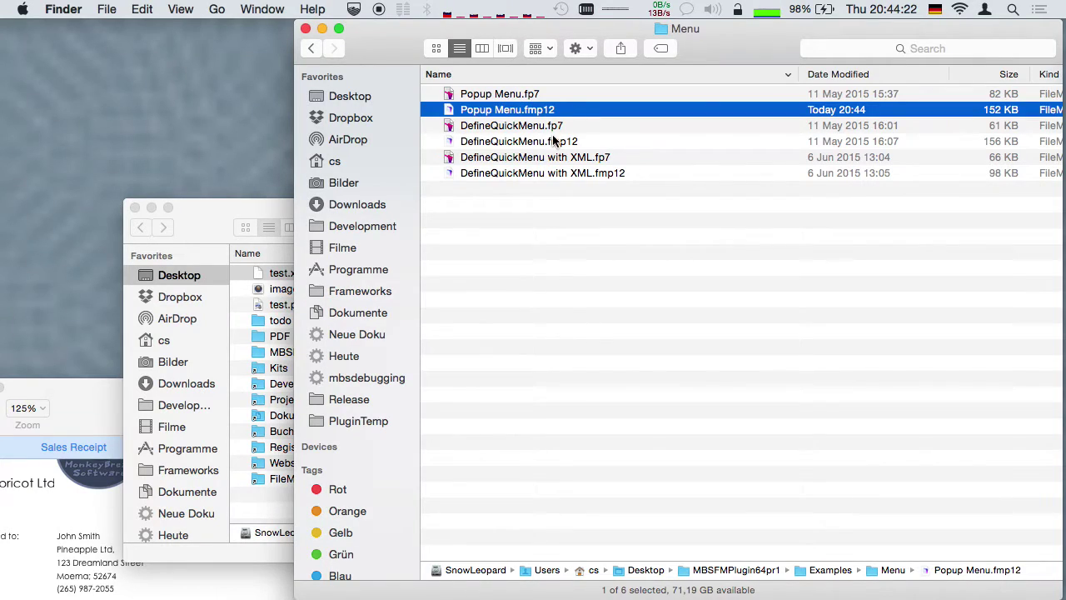
double_click(554, 141)
click(241, 178)
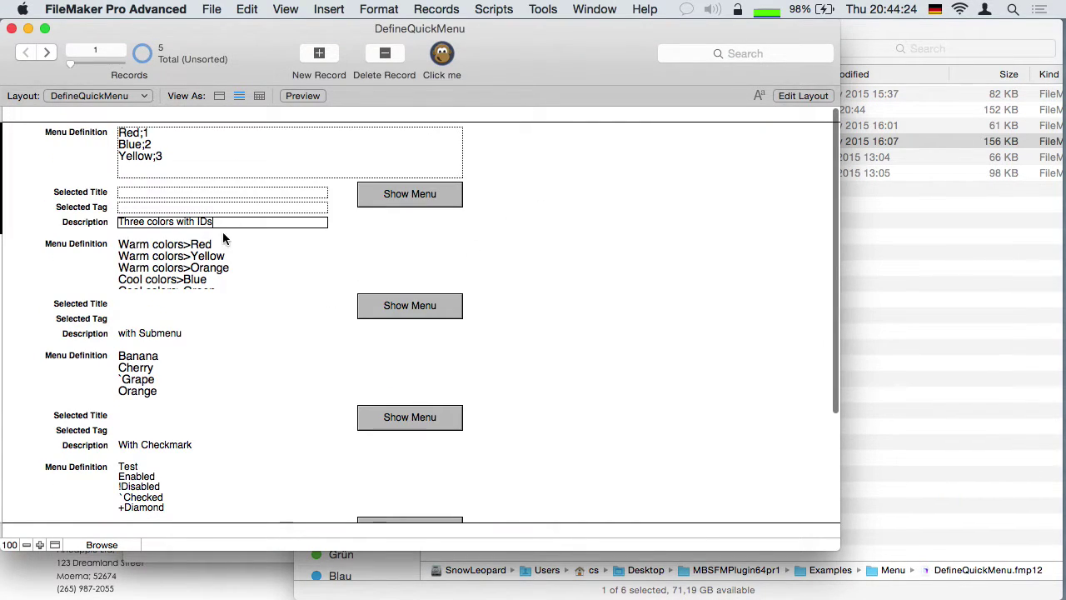
click(221, 261)
click(915, 271)
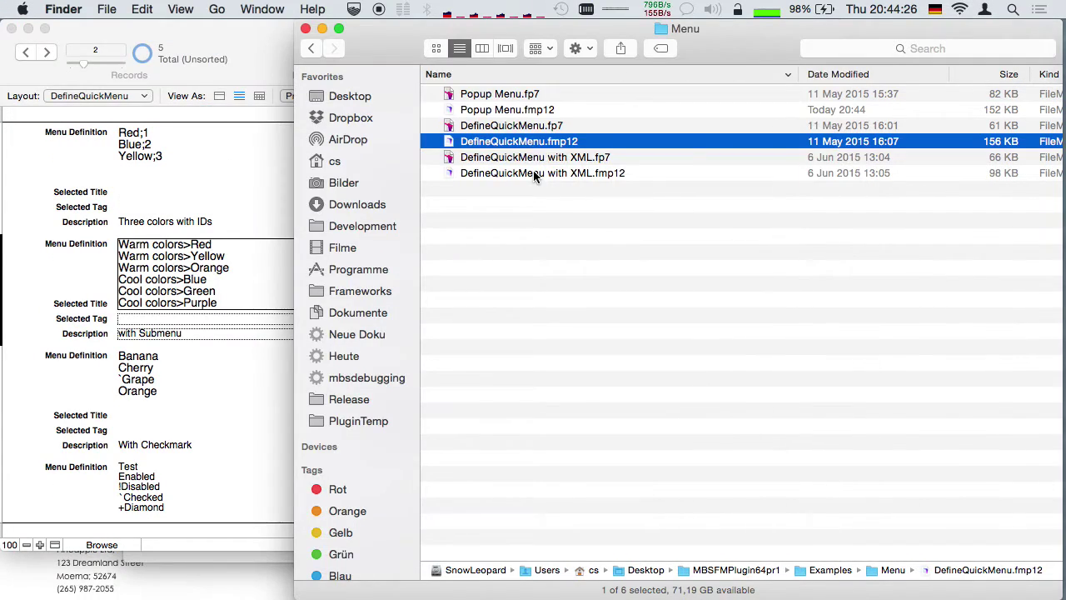
Open DefineQuickMenu with XML.fmp12, show the menu of the "Two sub levels" record, and dismiss it
double_click(533, 172)
click(676, 275)
click(1005, 370)
scroll(1005, 370, down, 1)
scroll(1005, 370, down, 4)
click(887, 533)
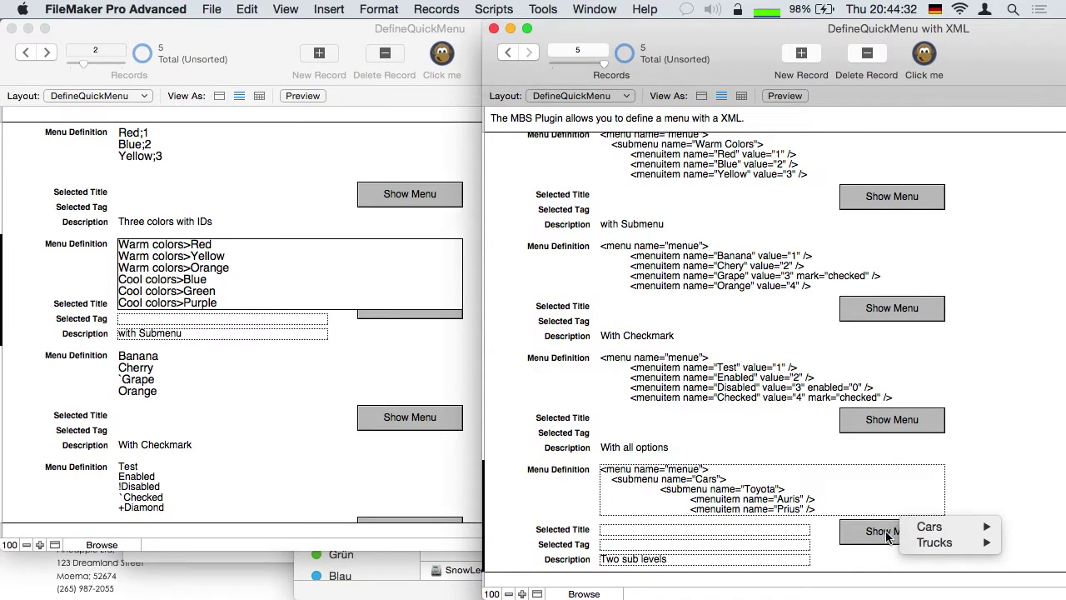
click(902, 431)
Show the menu of the "With all options" record, view its full XML definition, and close both quick menu databases
click(893, 422)
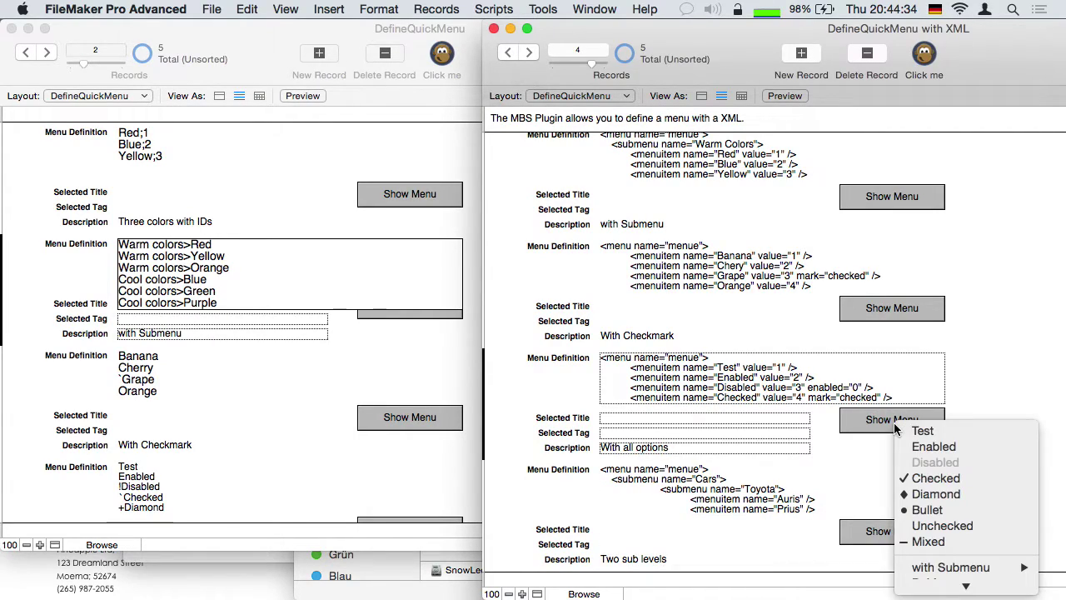
scroll(937, 500, down, 3)
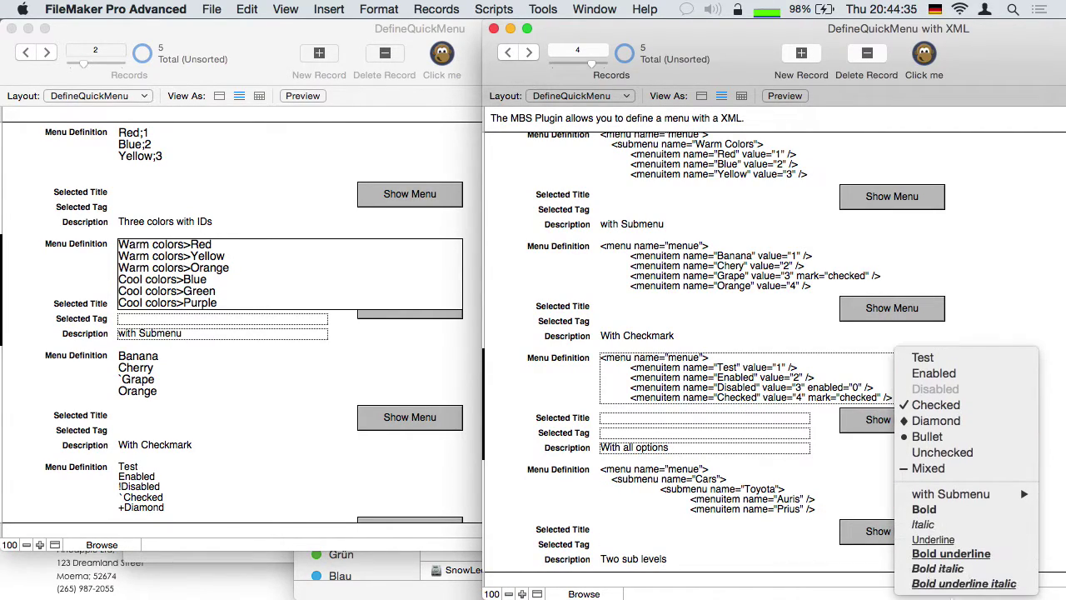
click(1013, 213)
click(658, 377)
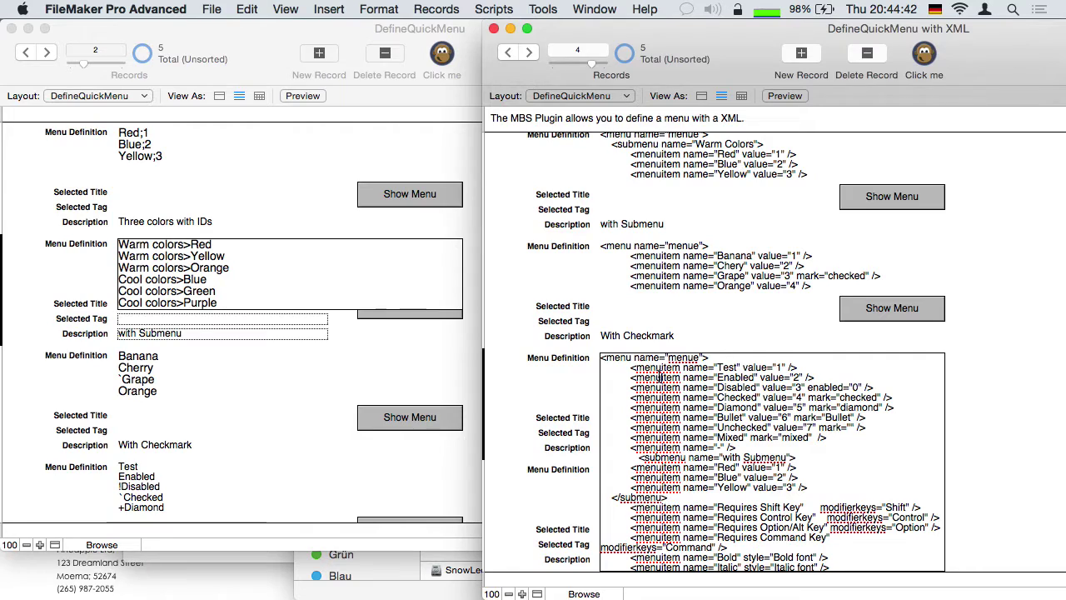
key(super+w)
key(super+w)
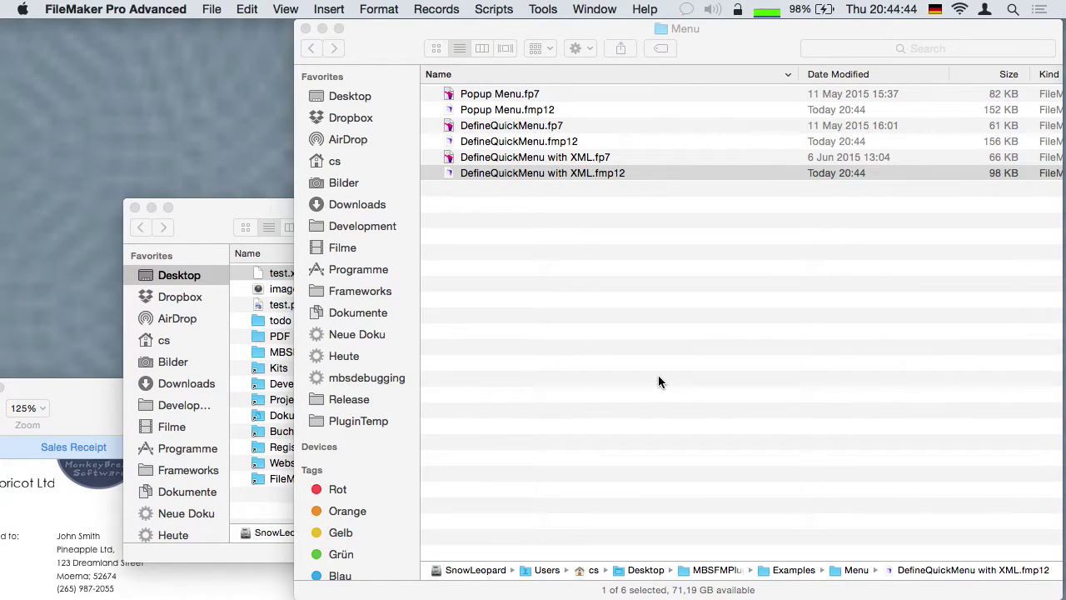
Open Dialog.fmp12 from the Dialog folder in Examples, run the simple Hello World dialog, and confirm it
key(super+Tab)
key(super+Up)
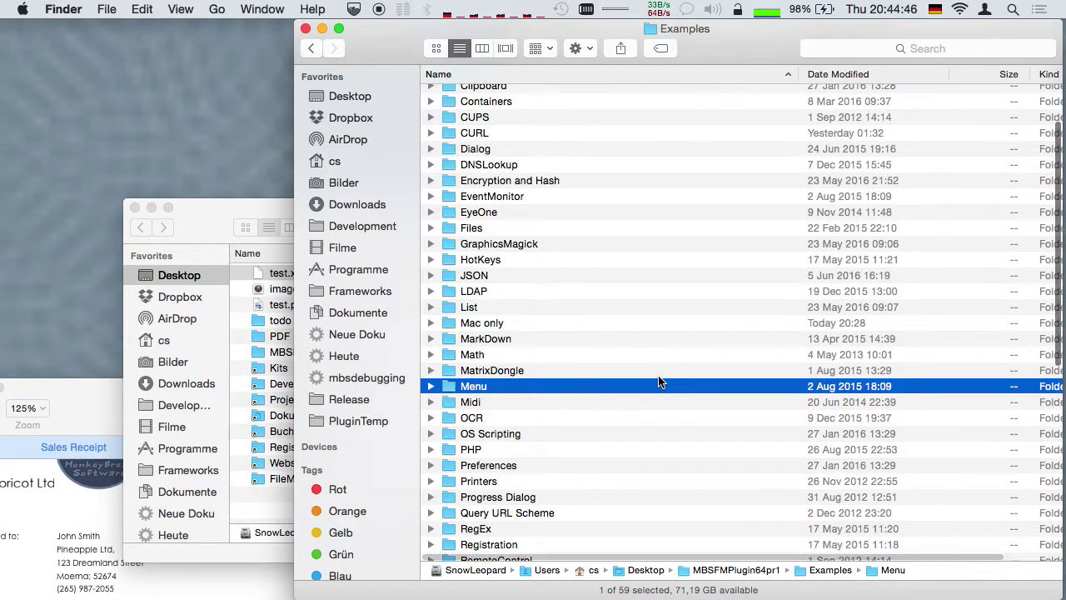
double_click(505, 148)
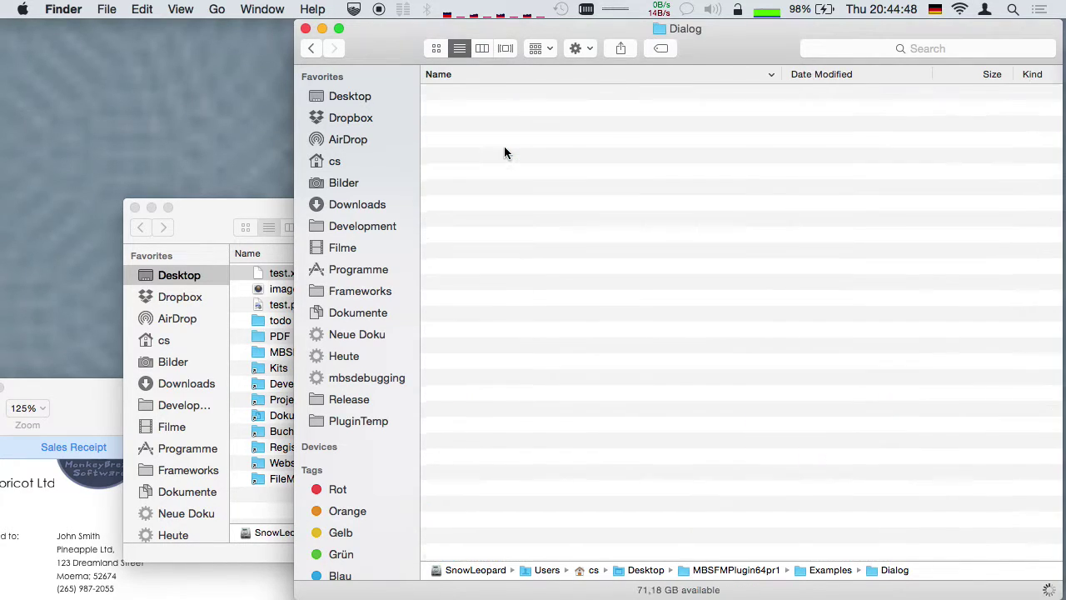
double_click(491, 110)
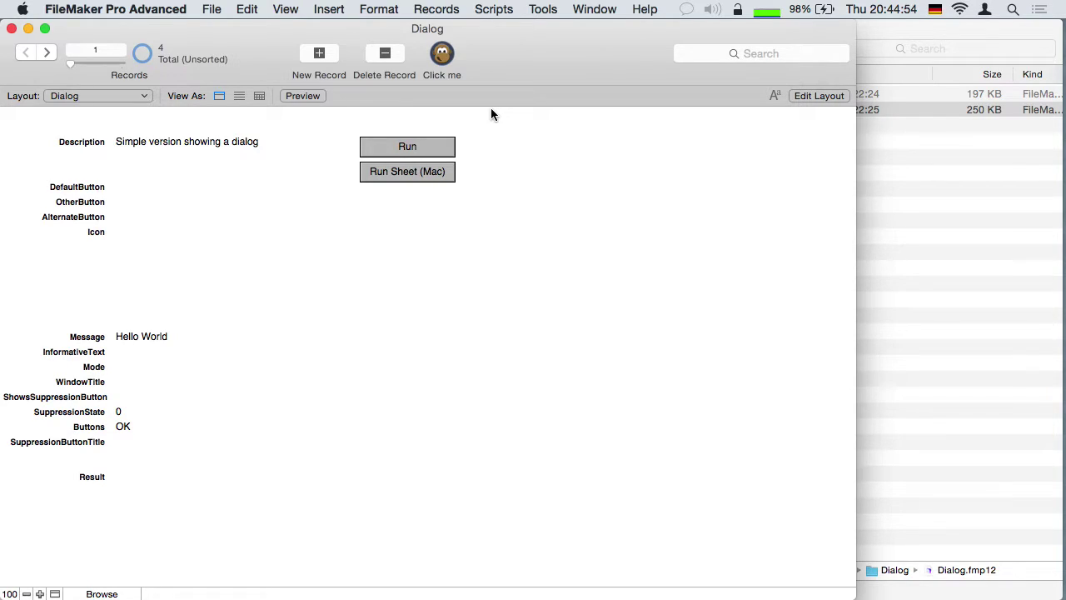
click(426, 148)
click(641, 230)
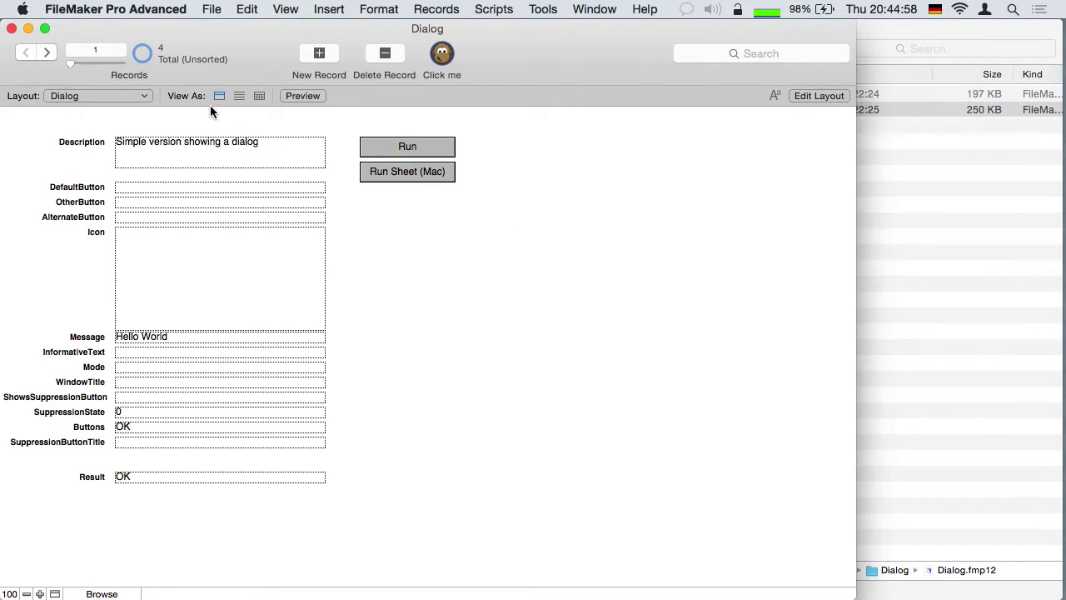
Browse the dialog example records and go to the one described as "for Mac with customized buttons"
click(90, 66)
click(103, 64)
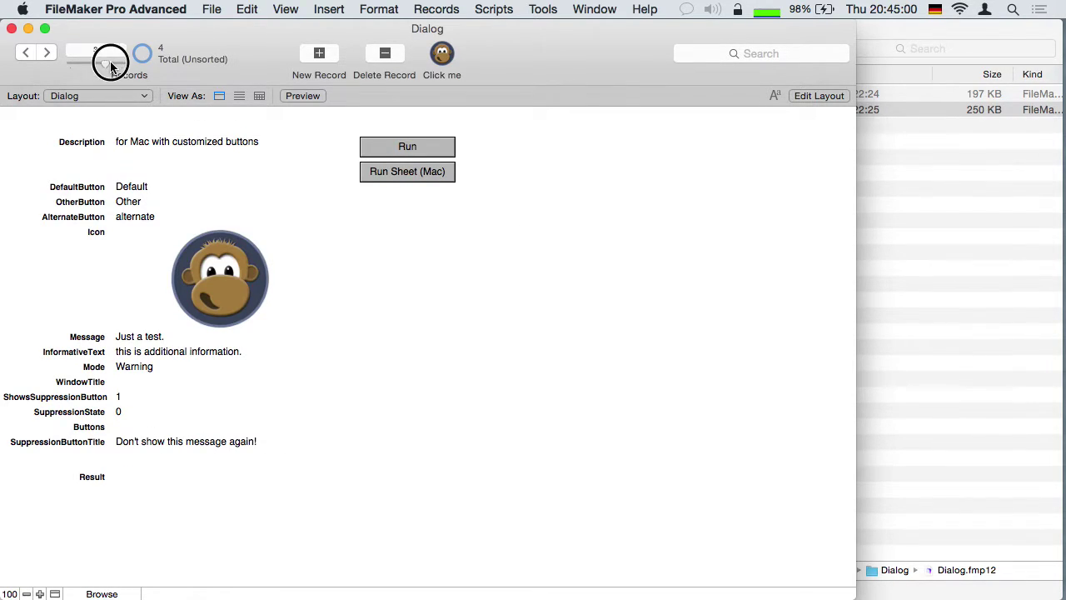
click(141, 53)
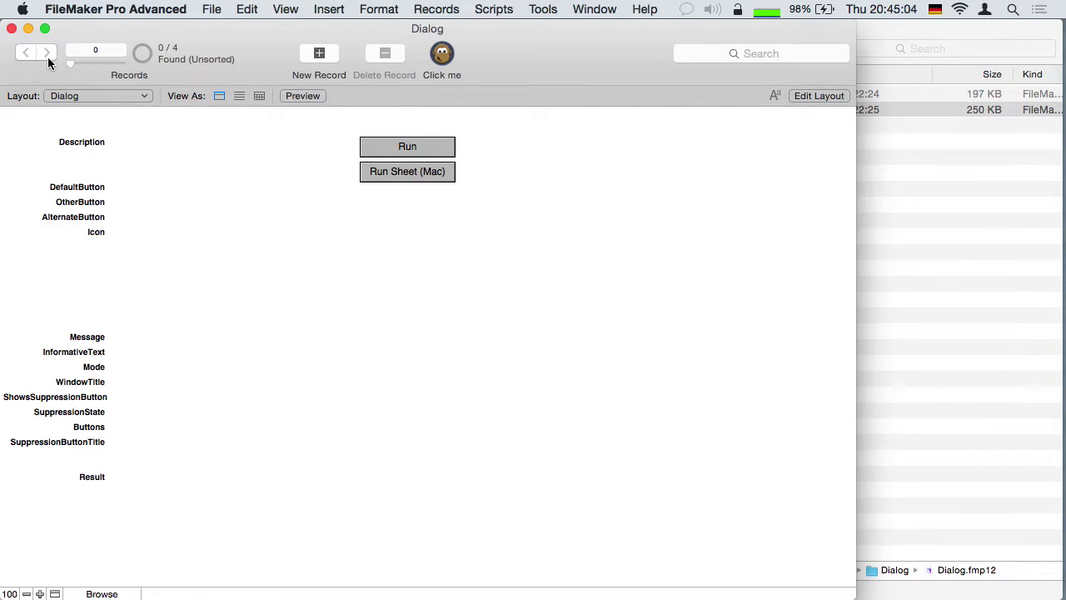
click(139, 54)
click(115, 63)
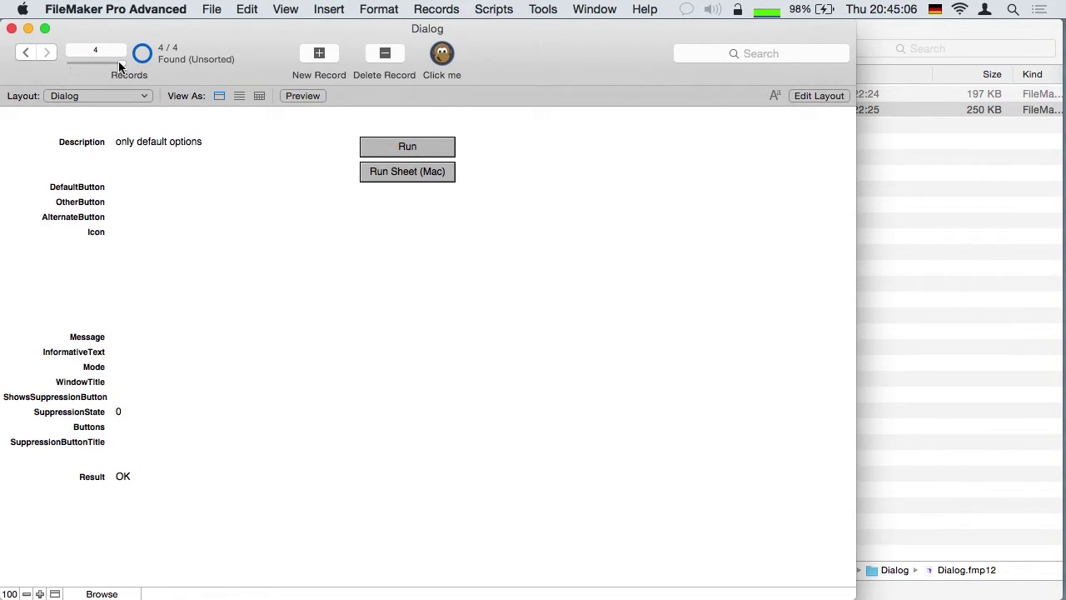
click(106, 65)
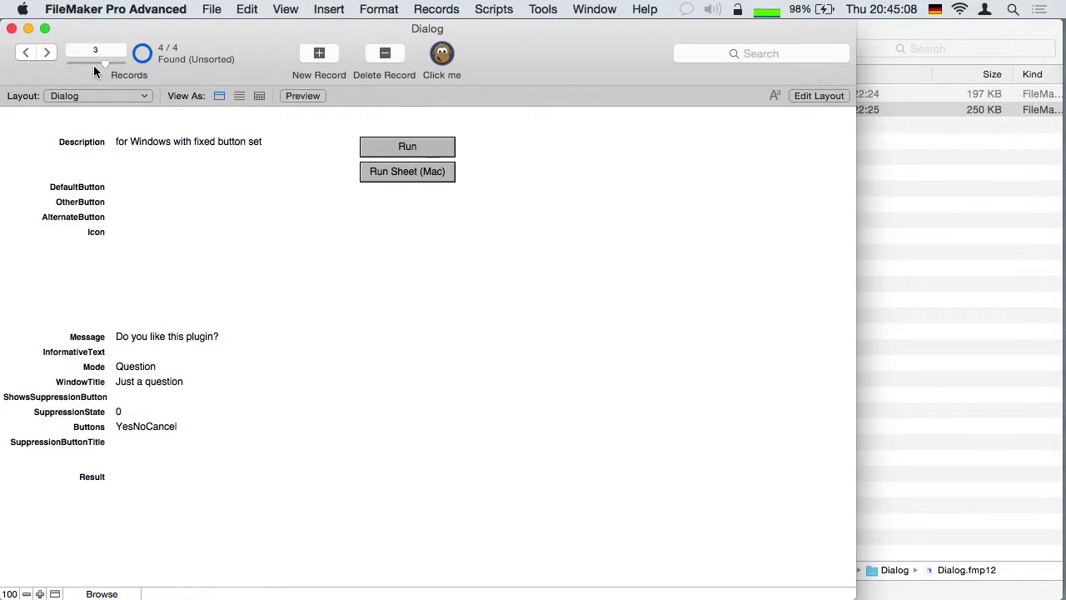
click(90, 65)
Run the customized dialog, enable "Don't show this message again!", answer with alternate, and quit FileMaker Pro Advanced
click(433, 151)
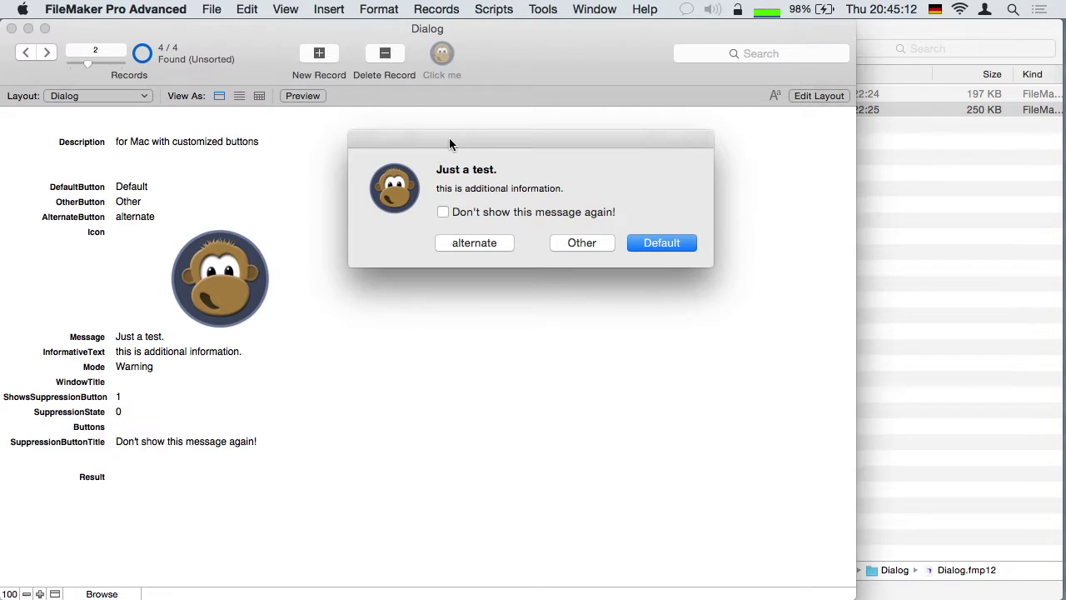
drag(449, 137, 521, 320)
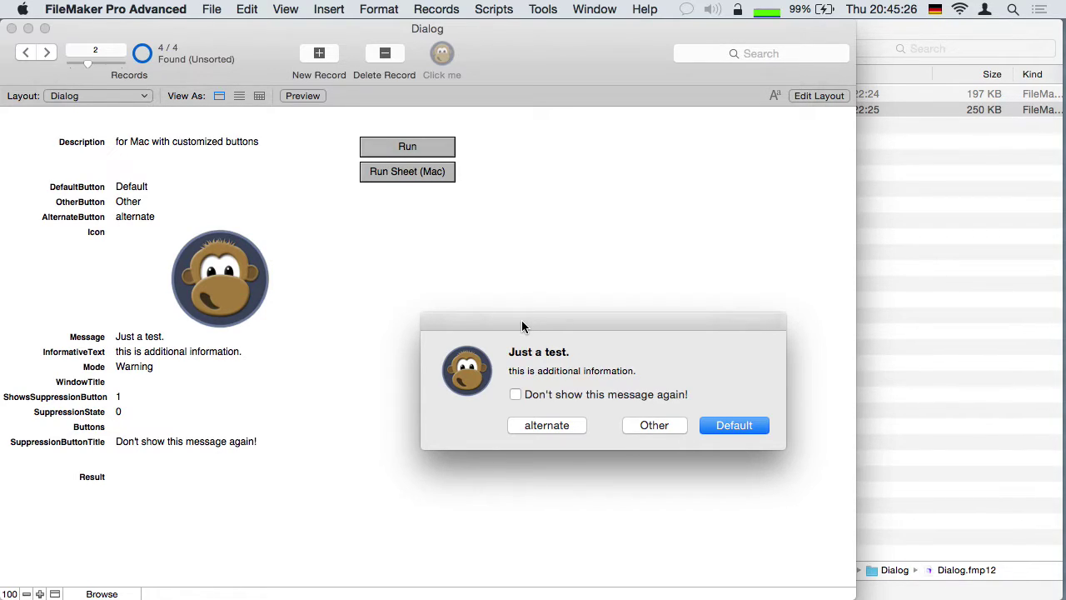
drag(522, 325, 557, 214)
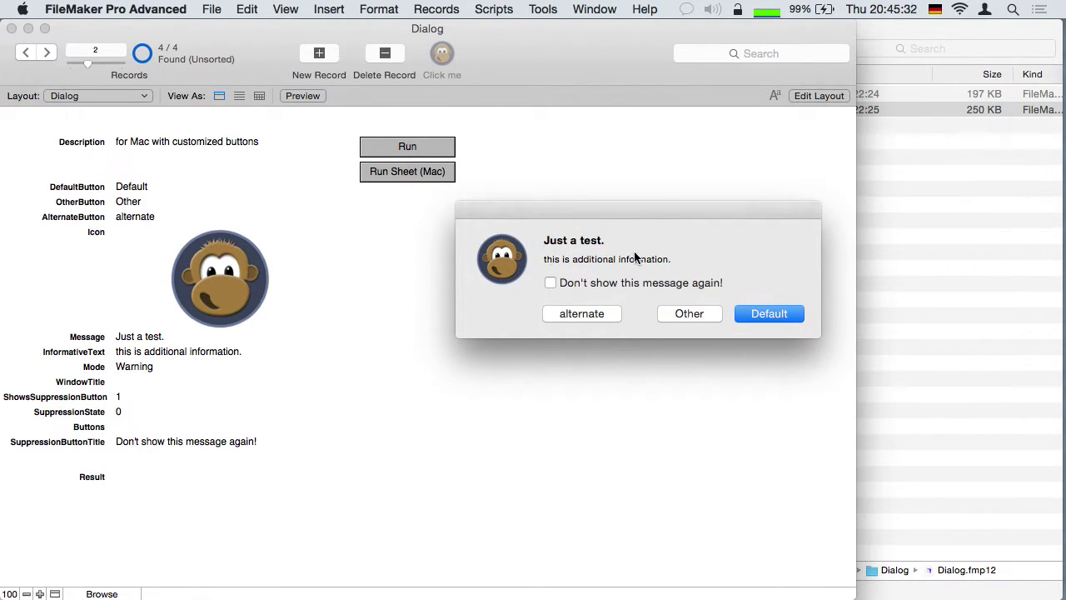
click(700, 282)
click(596, 318)
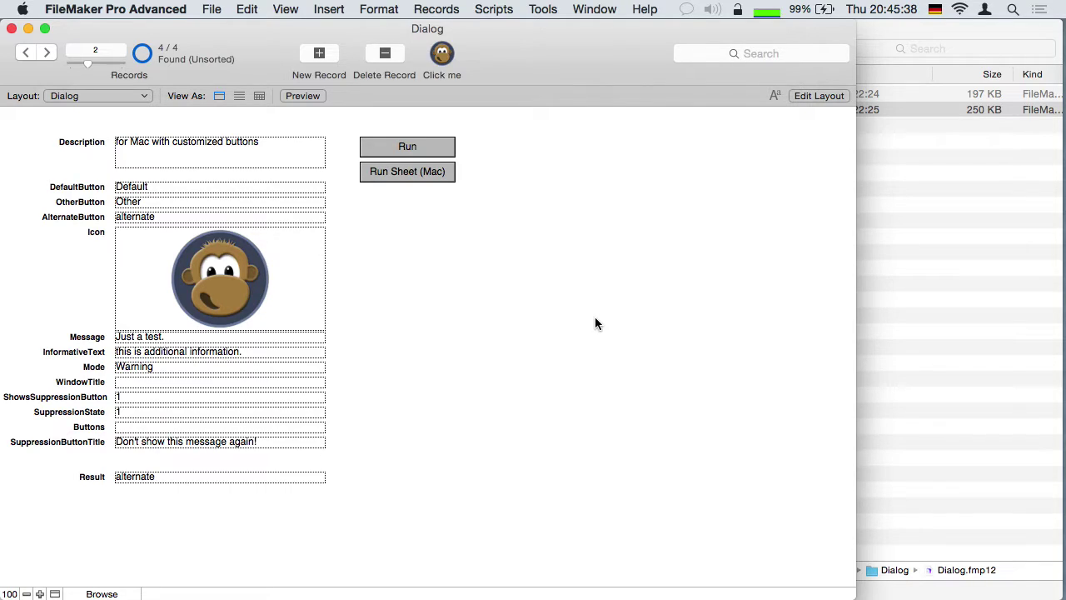
key(super+q)
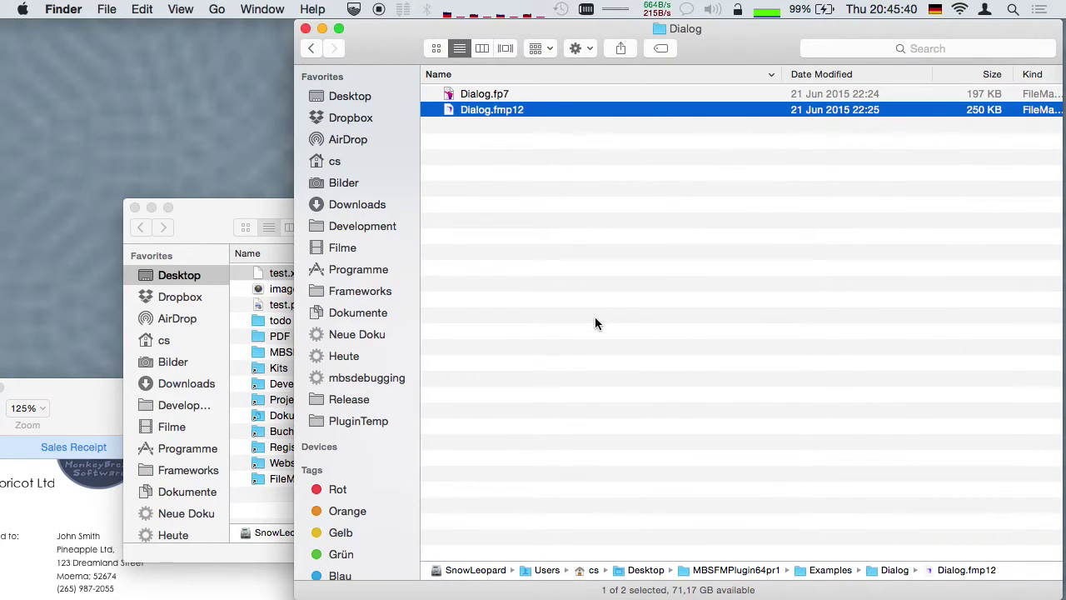
Return to the Examples folder and open CURL Download Picture.fmp12 from the CURL folder
key(super+Up)
double_click(472, 135)
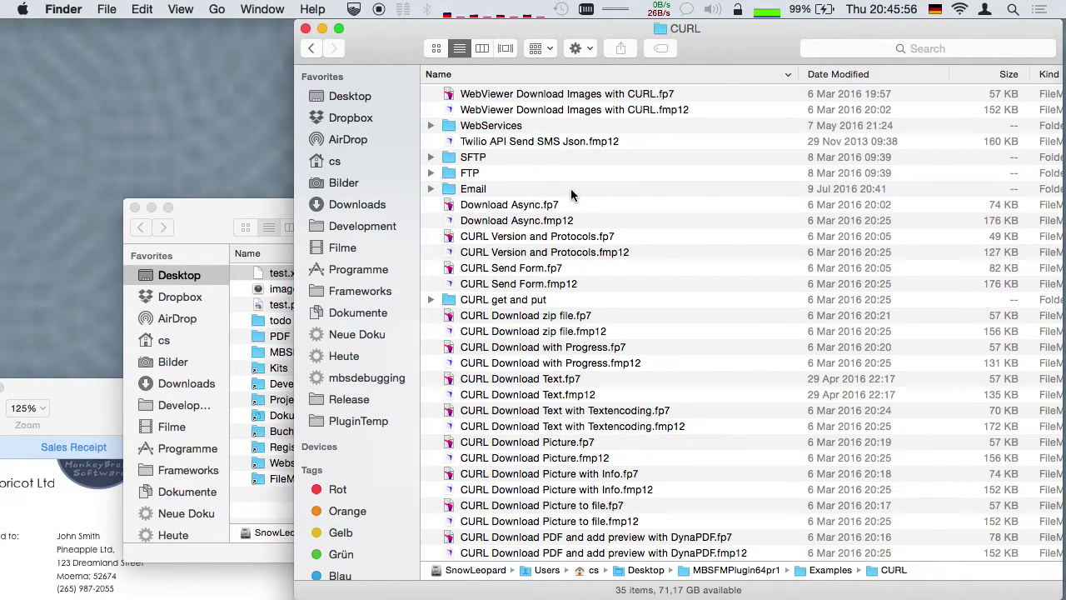
scroll(571, 196, down, 5)
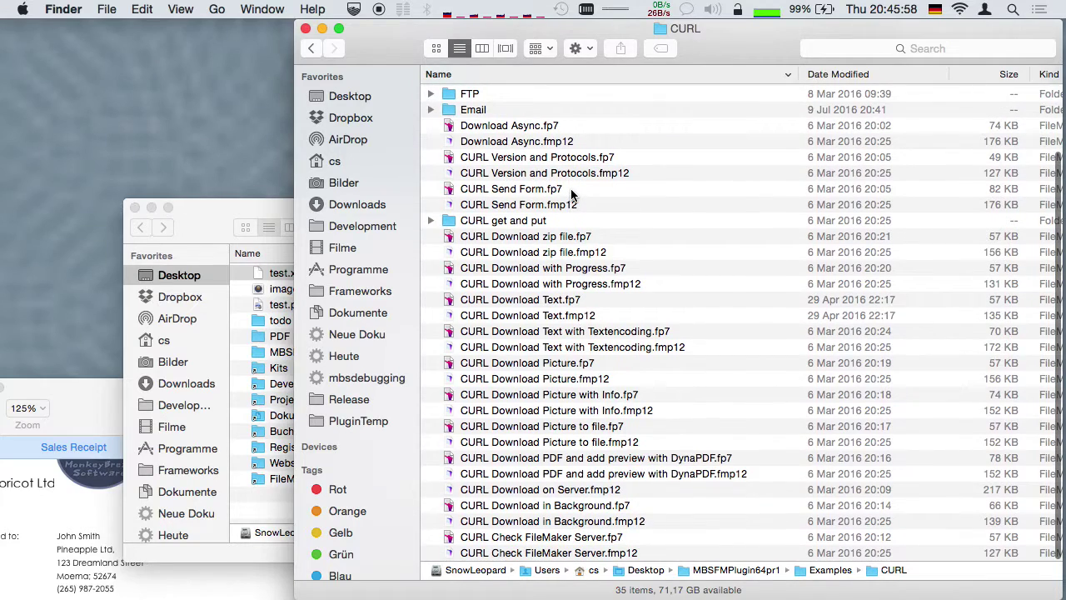
double_click(585, 379)
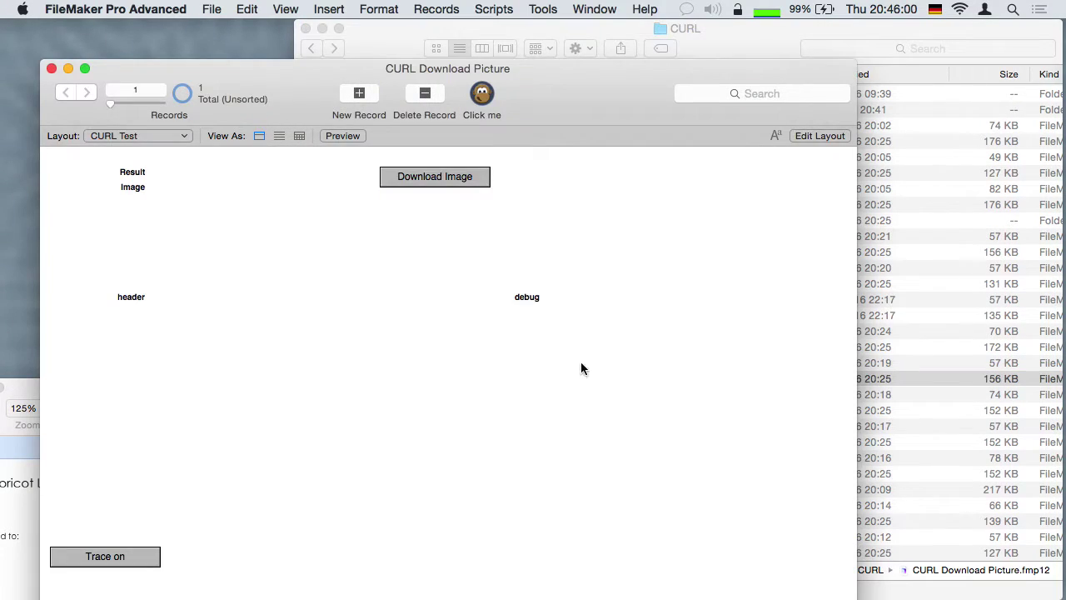
Download the sample image, highlight the transfer log in the debug field, and close the CURL Download Picture database
click(432, 177)
drag(486, 73, 512, 34)
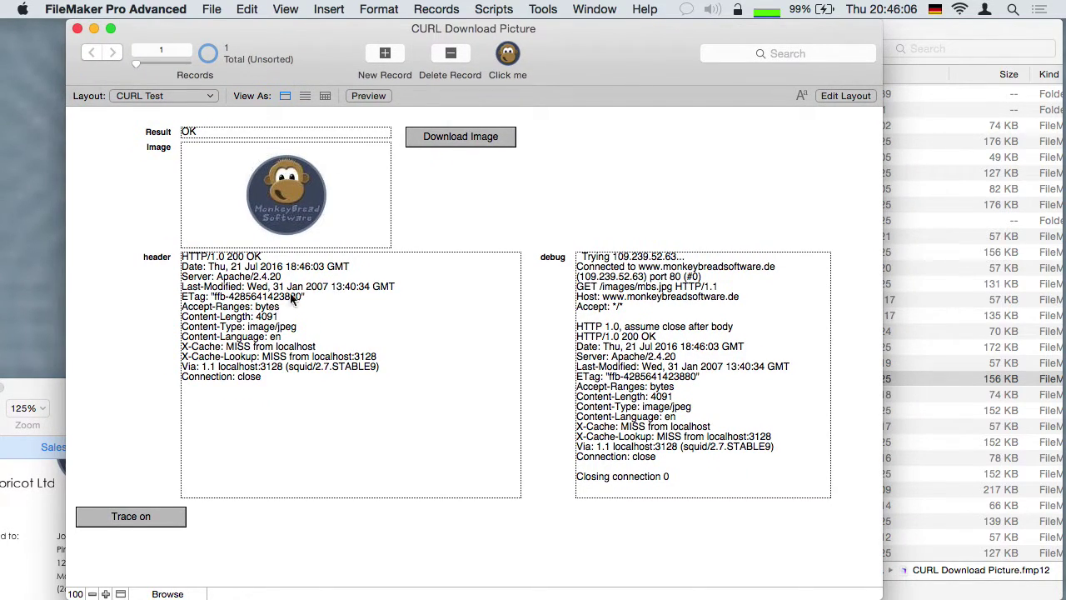
click(629, 291)
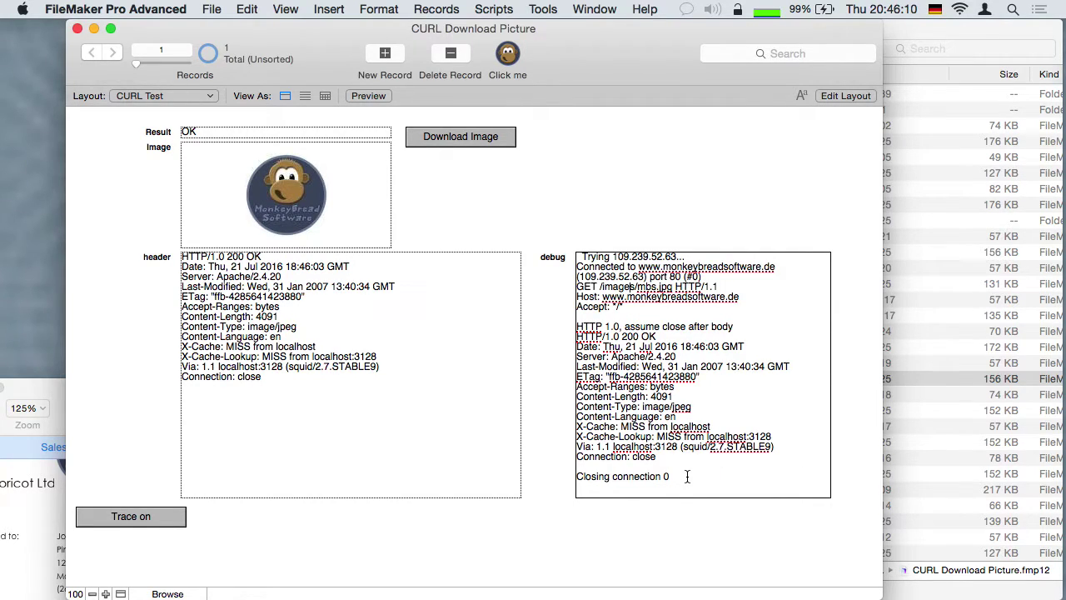
drag(683, 476, 533, 264)
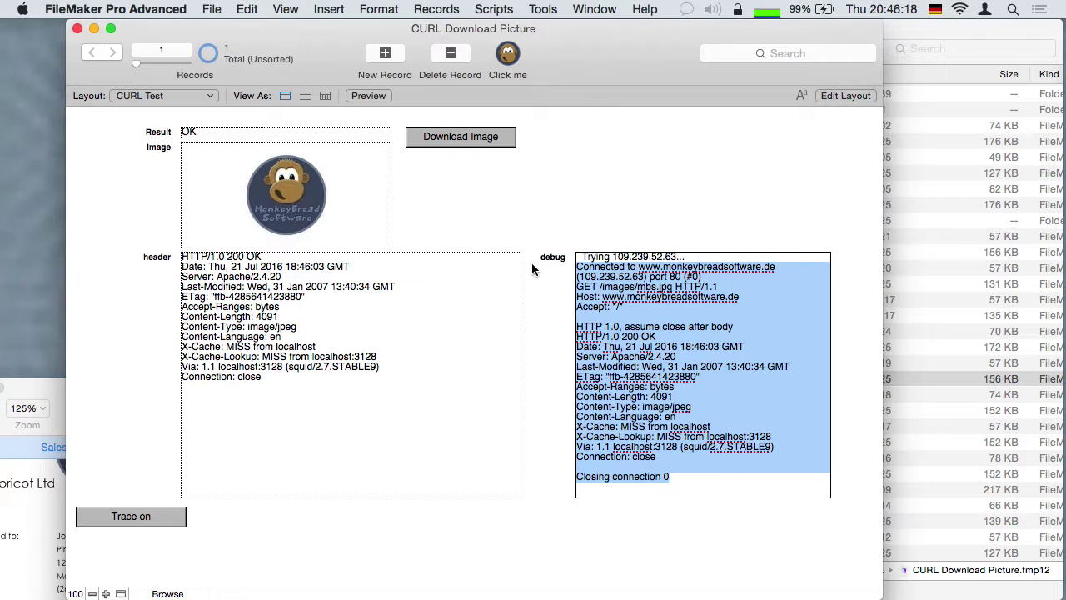
key(super+h)
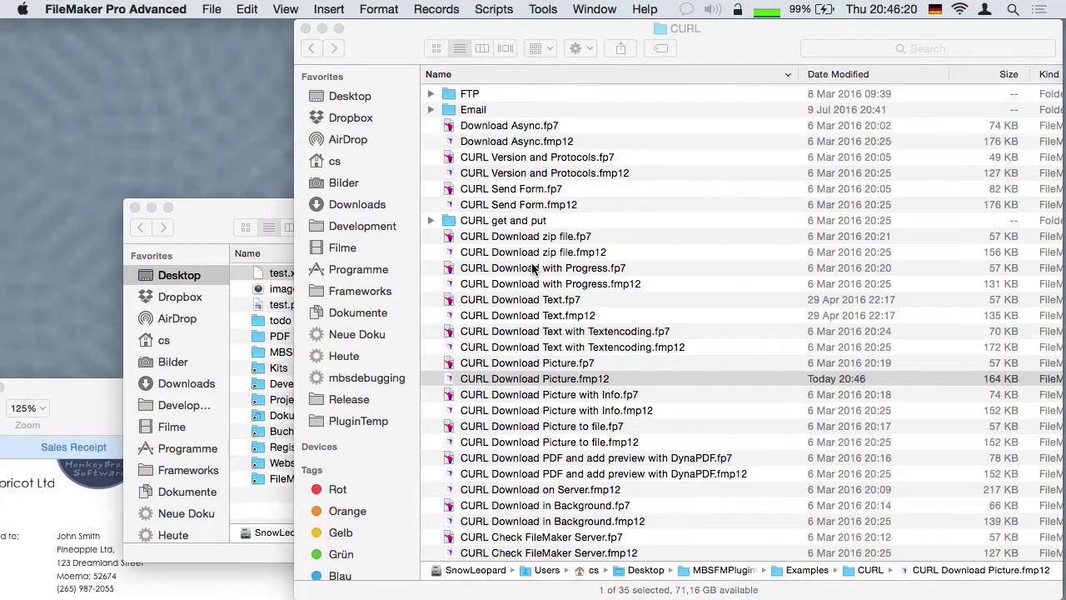
Open Weather WebService.fmp12 from the WebServices folder and look up the weather in New York
scroll(520, 208, up, 5)
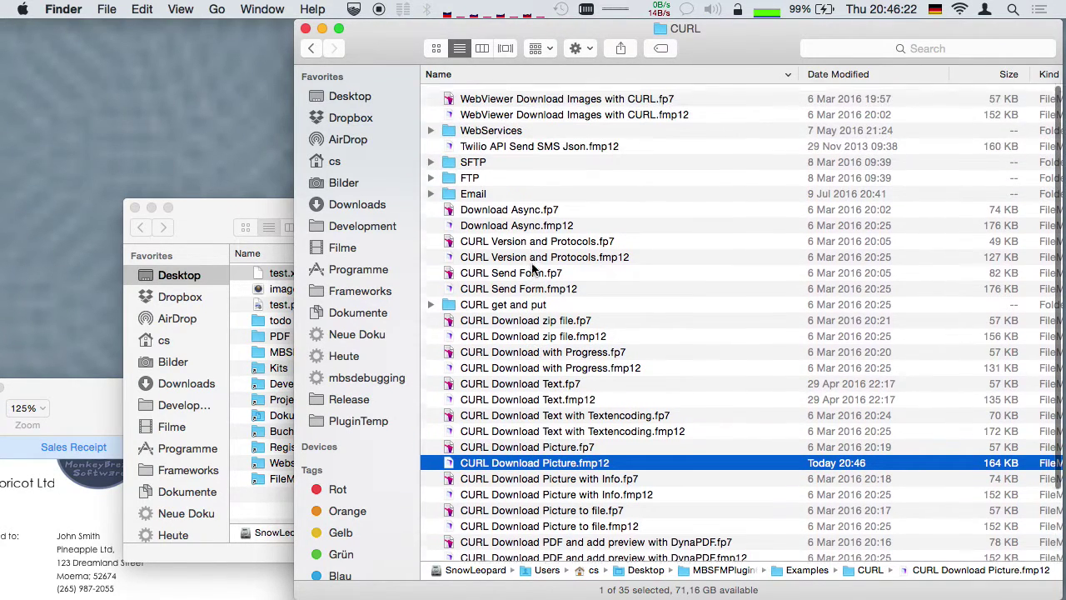
double_click(503, 126)
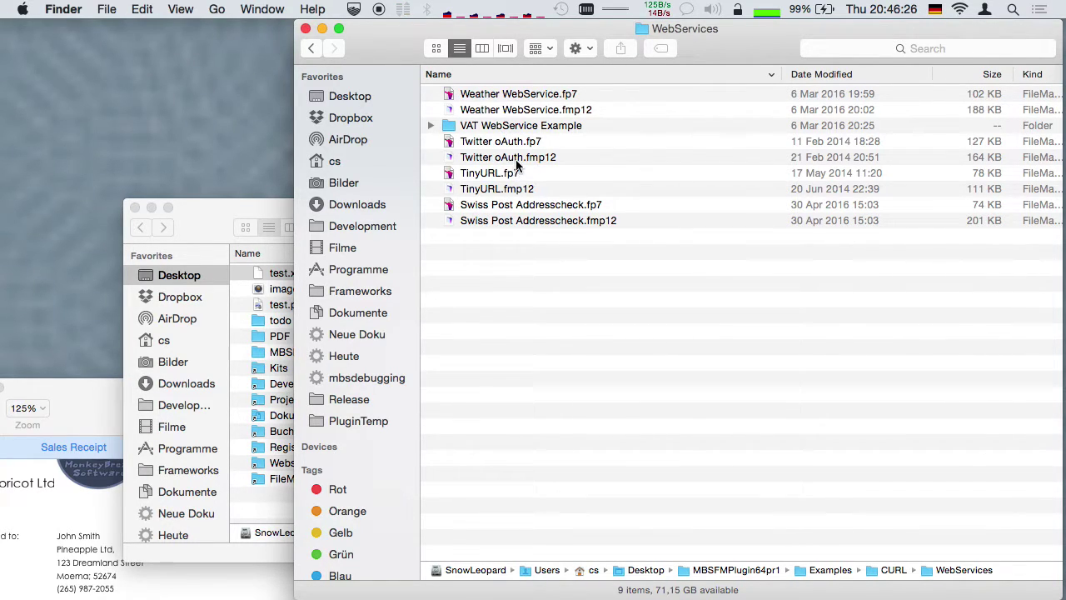
double_click(530, 111)
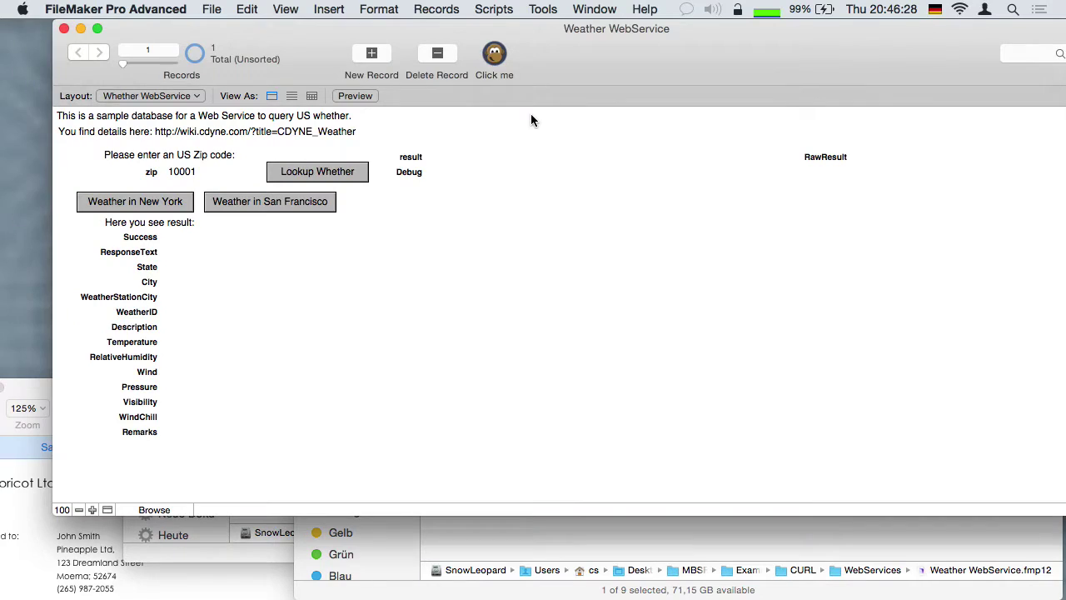
click(144, 201)
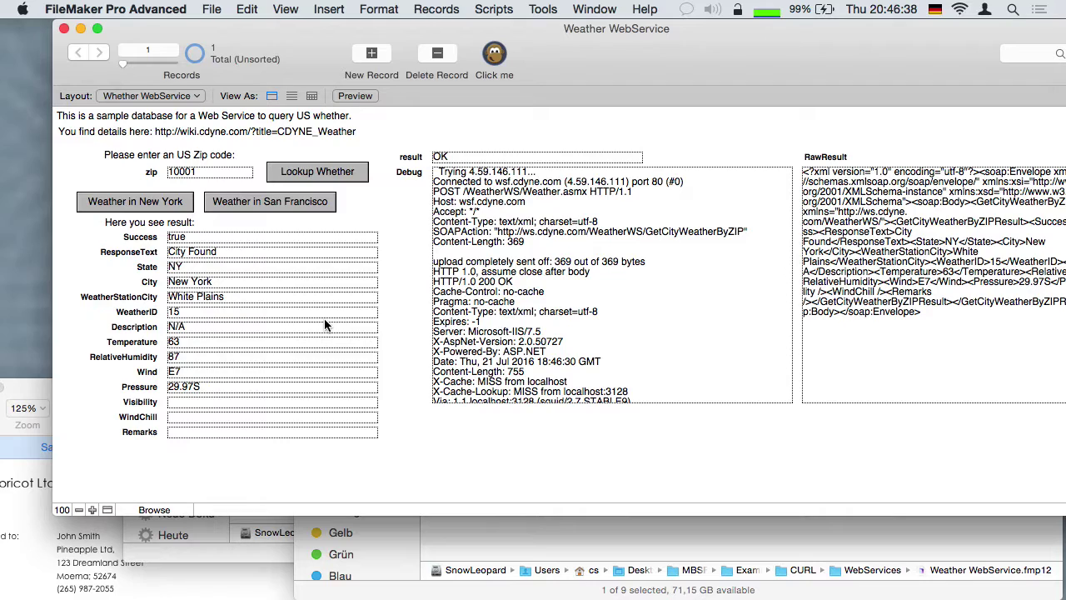
click(468, 428)
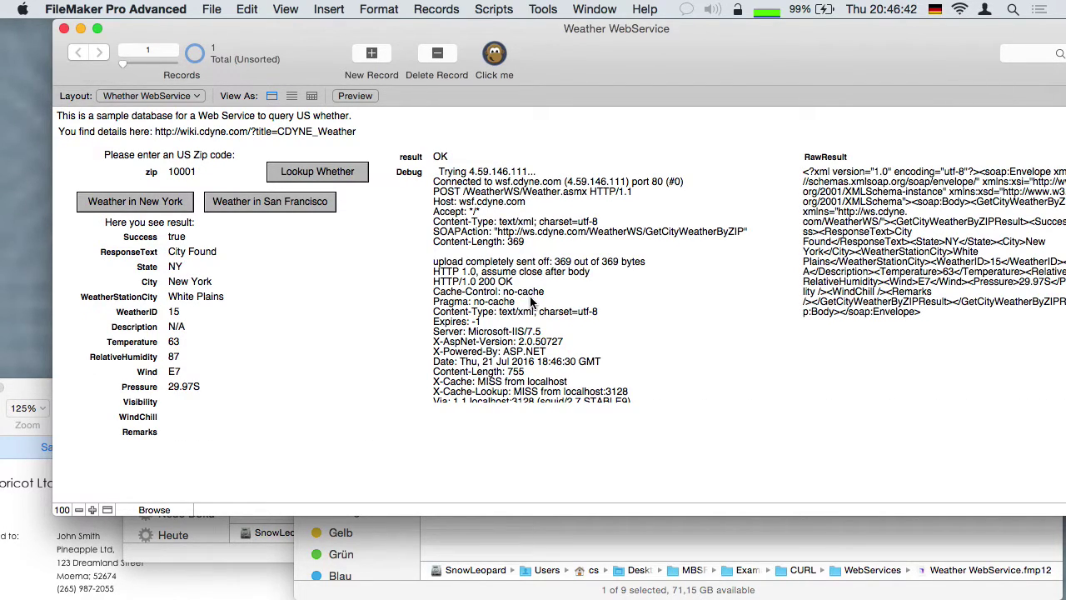
Open the Run script in the Script Workspace and review its CURL.New, CURL.SetOptionURL and CURL.SetOptionHTTPHeader steps
key(super+shift+s)
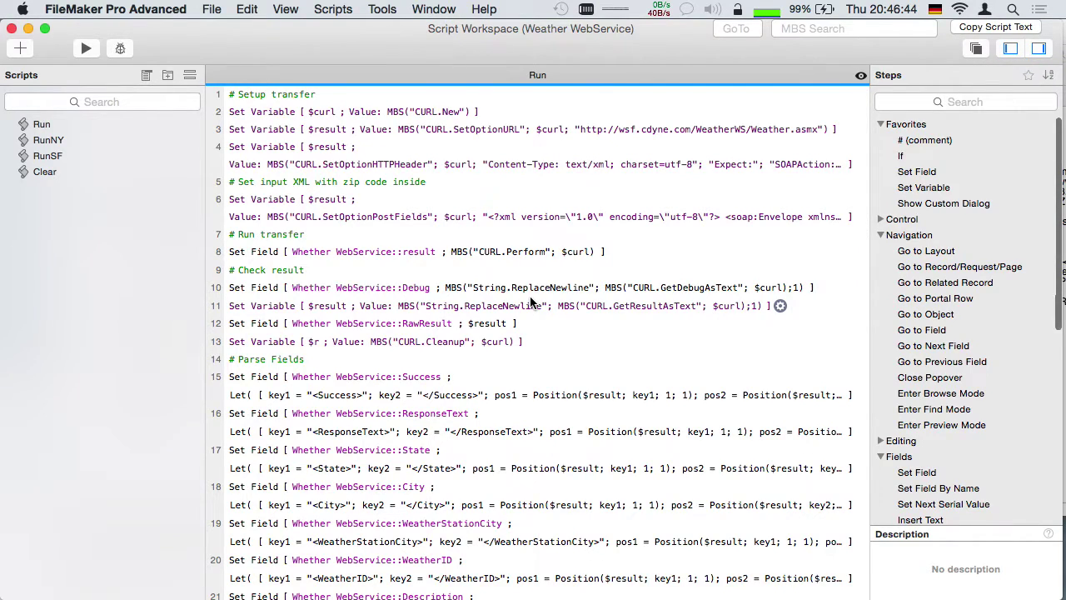
click(372, 112)
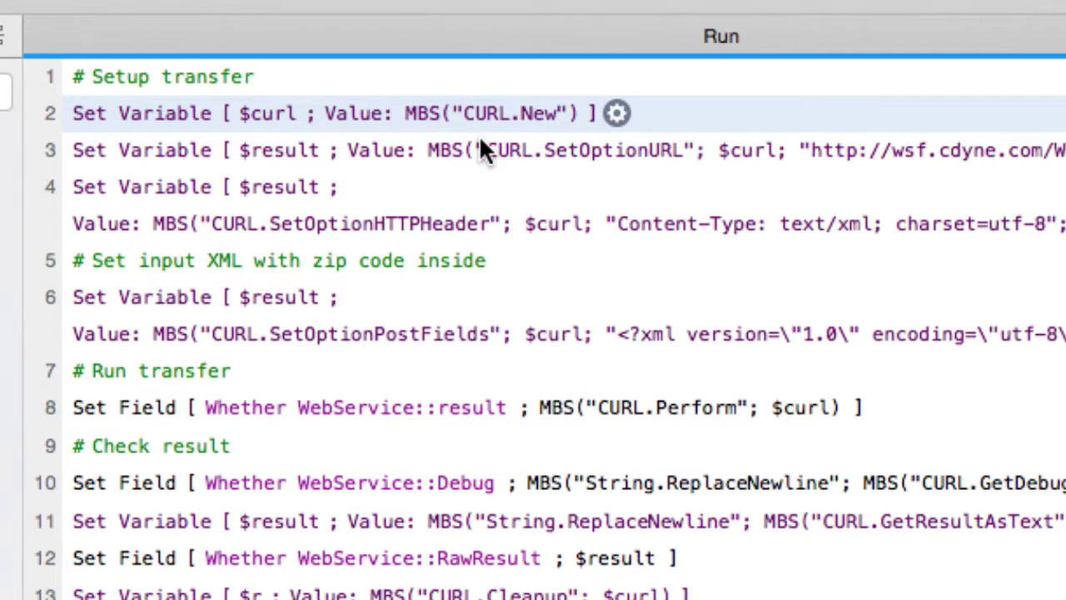
click(480, 141)
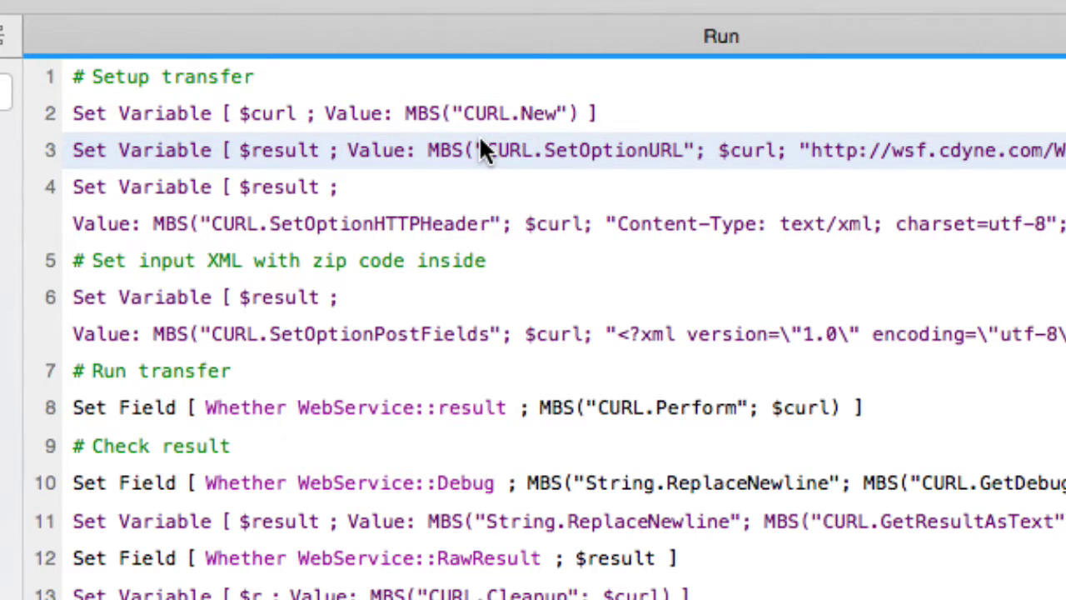
click(470, 211)
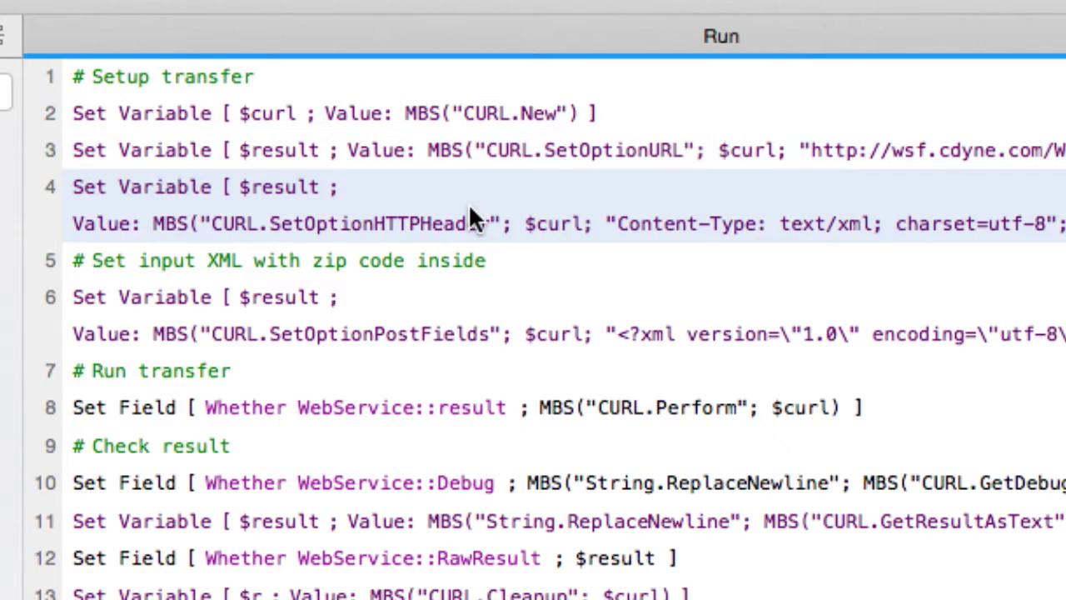
Inspect the CURL.SetOptionPostFields value, highlight the Whether WebService::zip reference inside the XML, and leave it unchanged
double_click(508, 333)
key(Tab)
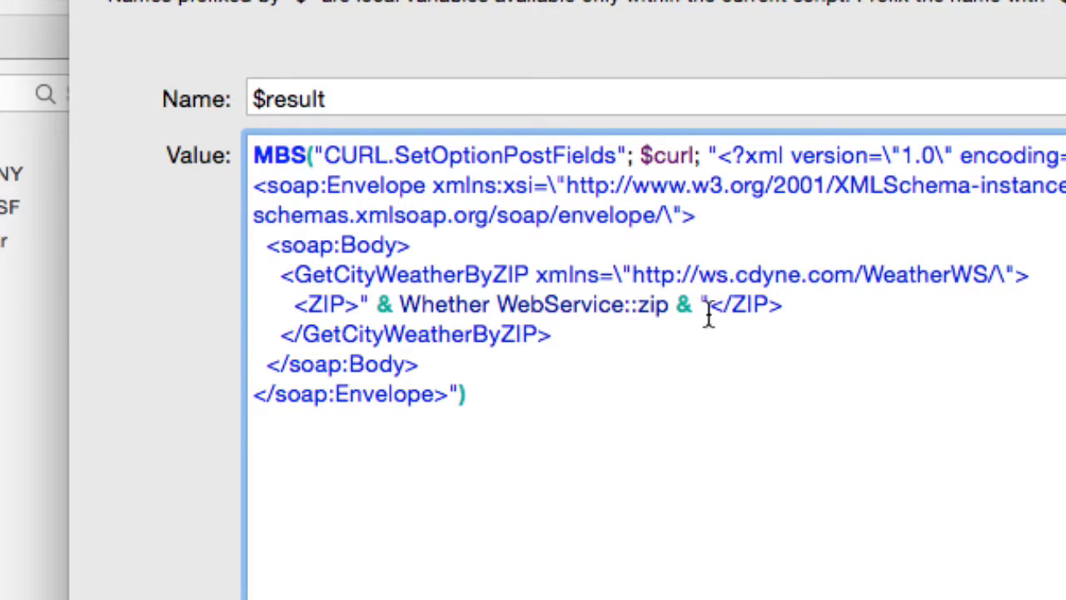
drag(421, 305, 658, 303)
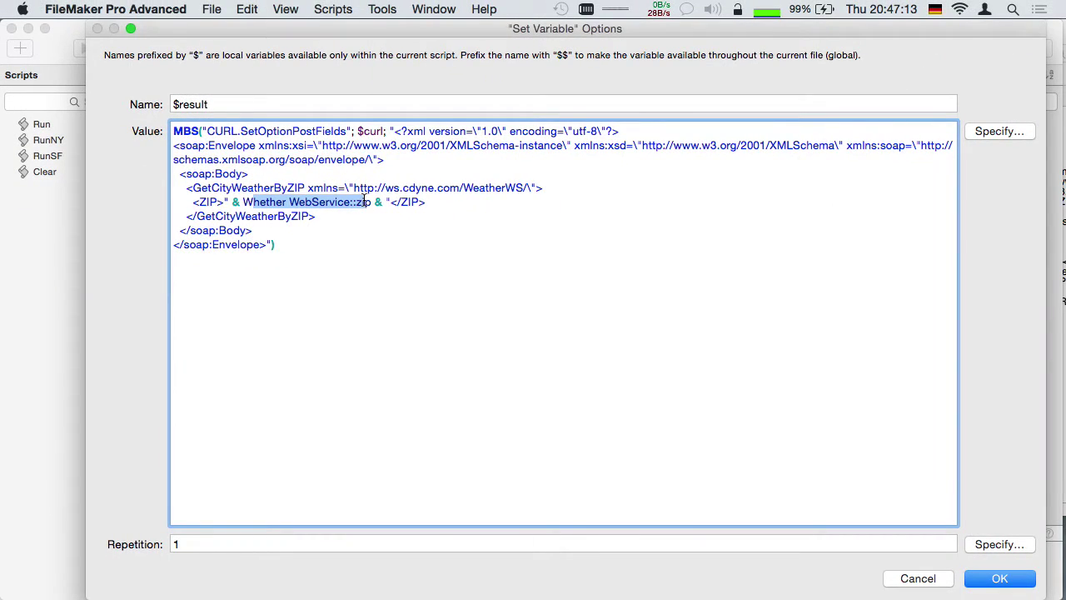
key(Escape)
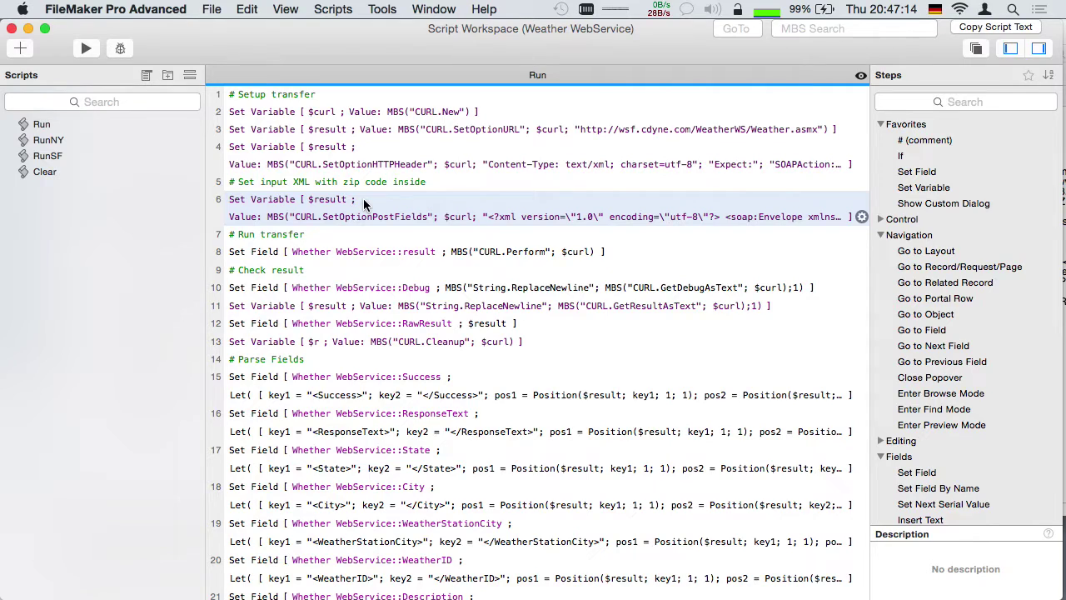
Review the Run script's CURL.Perform target field and the field-parsing steps, and close the script and the weather database
click(393, 252)
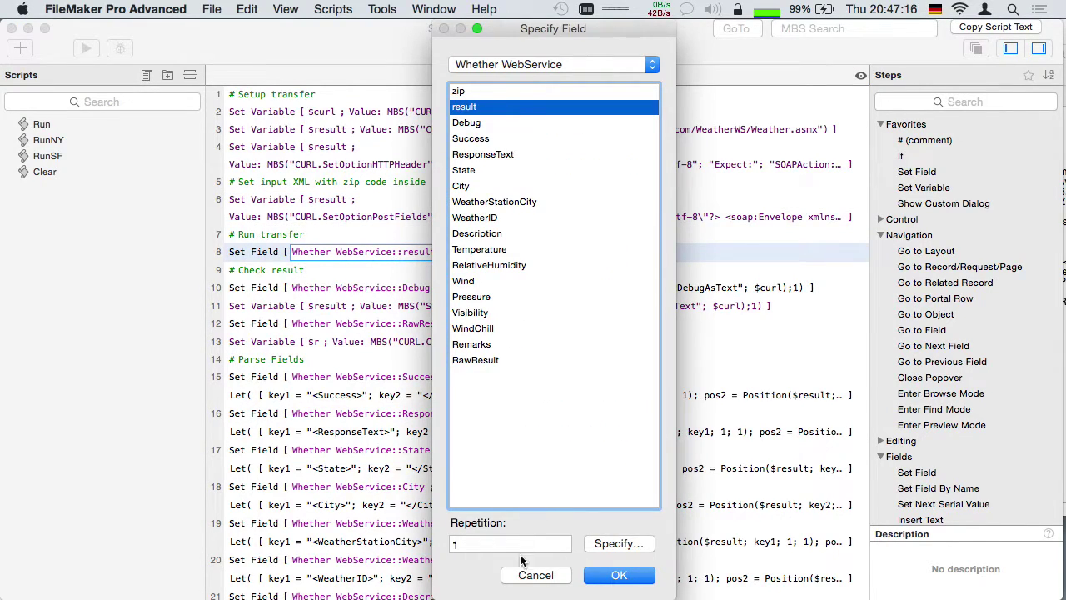
click(523, 577)
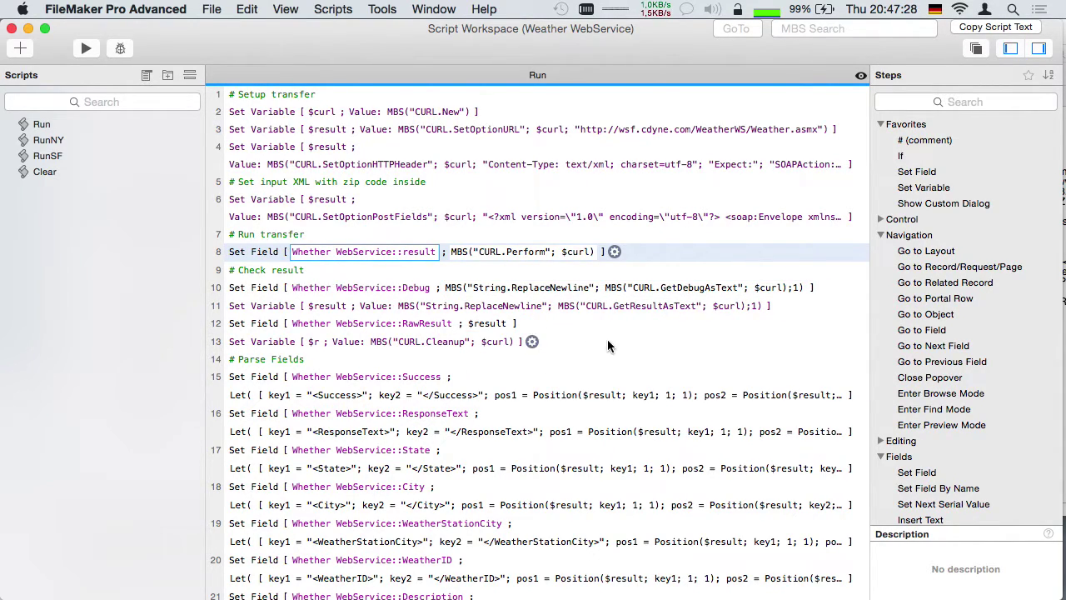
scroll(586, 322, down, 10)
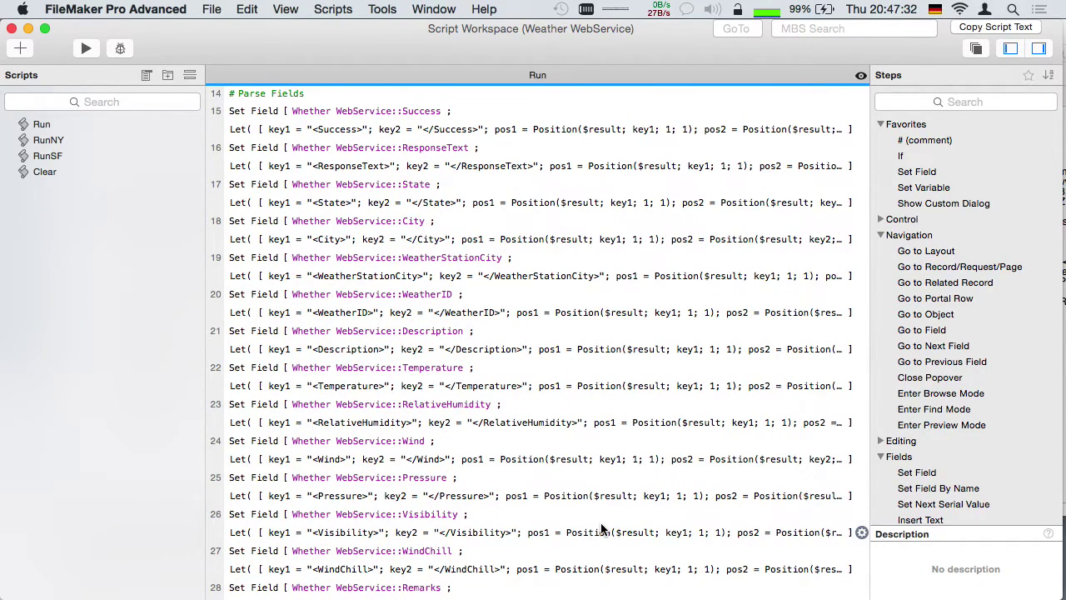
click(11, 29)
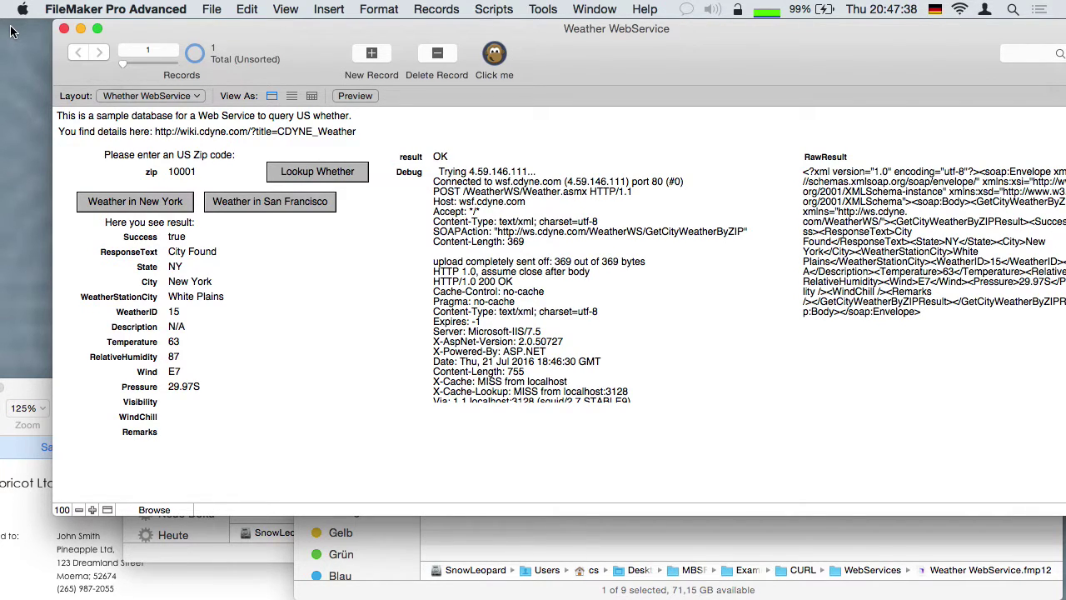
click(63, 29)
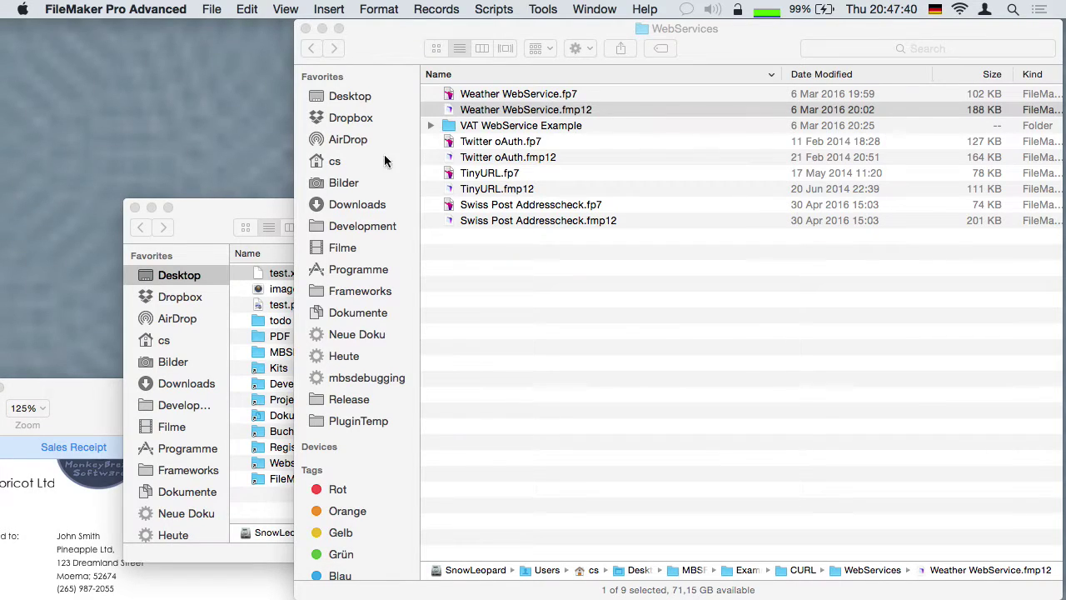
Return to the Examples folder and open Barcode Generation.fmp12 from the Barcode folder
click(688, 344)
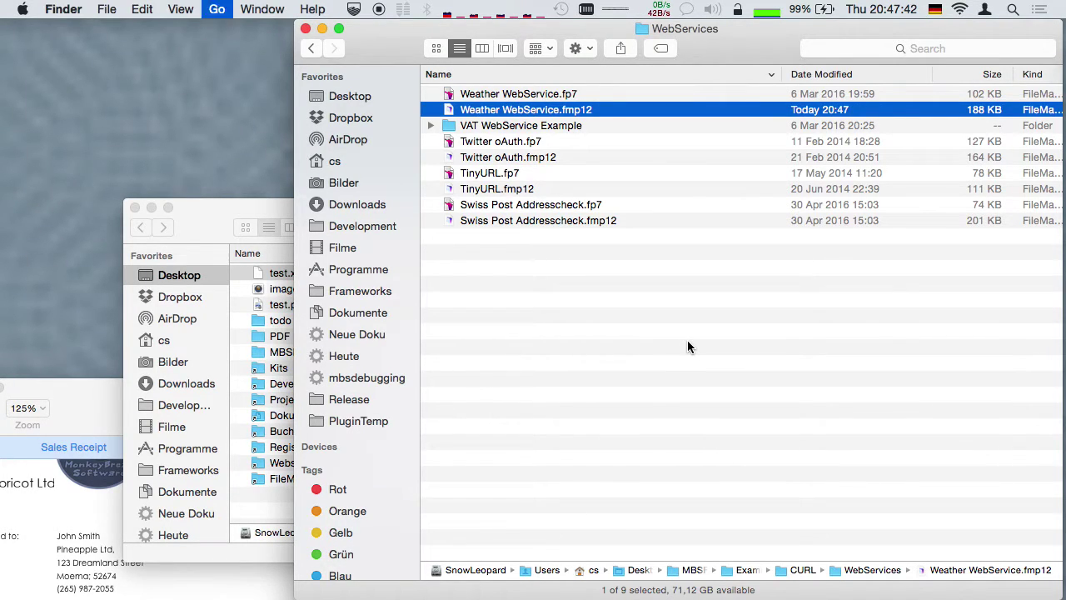
key(super+Up)
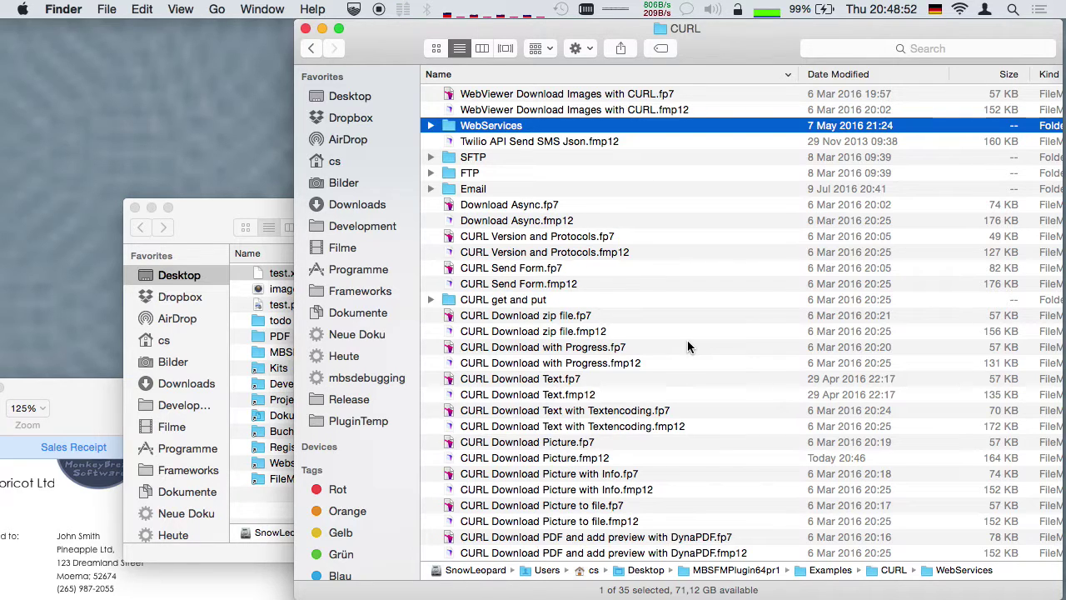
key(cmd+Up)
key(alt+Up)
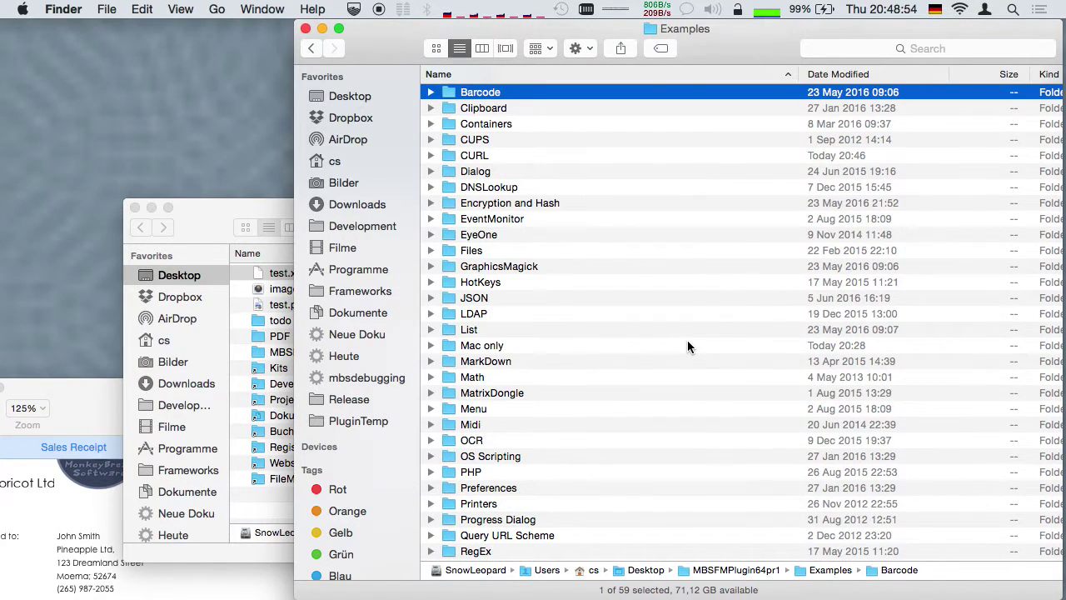
key(super+Down)
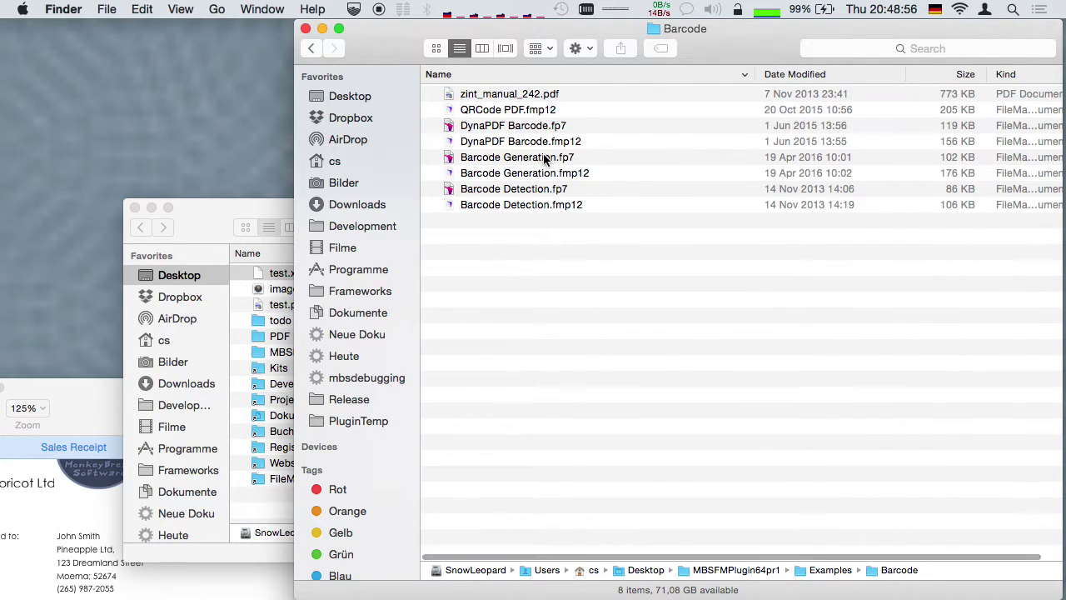
double_click(524, 174)
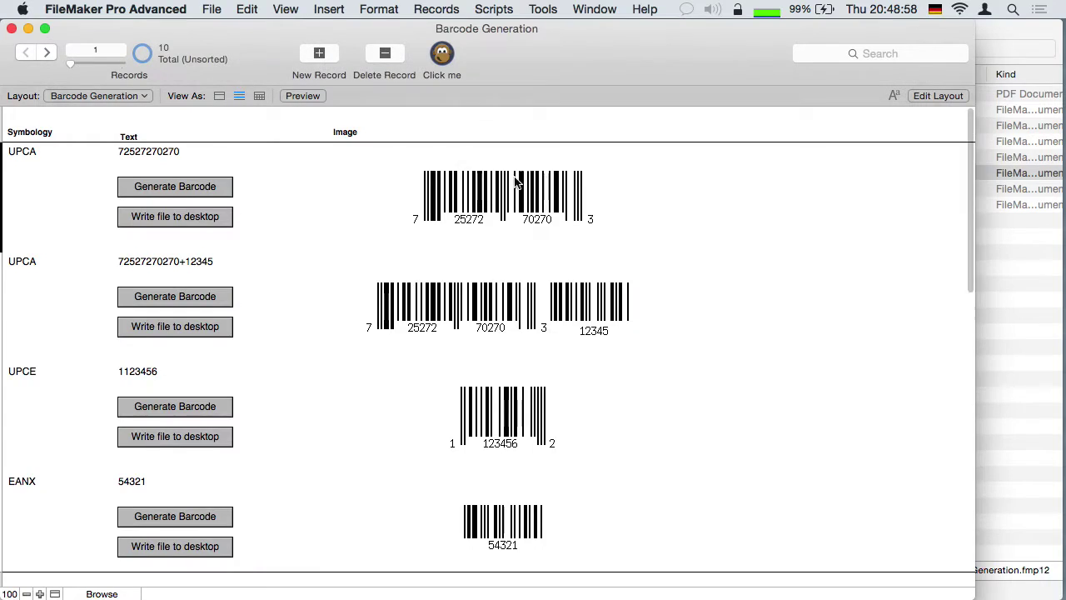
click(230, 187)
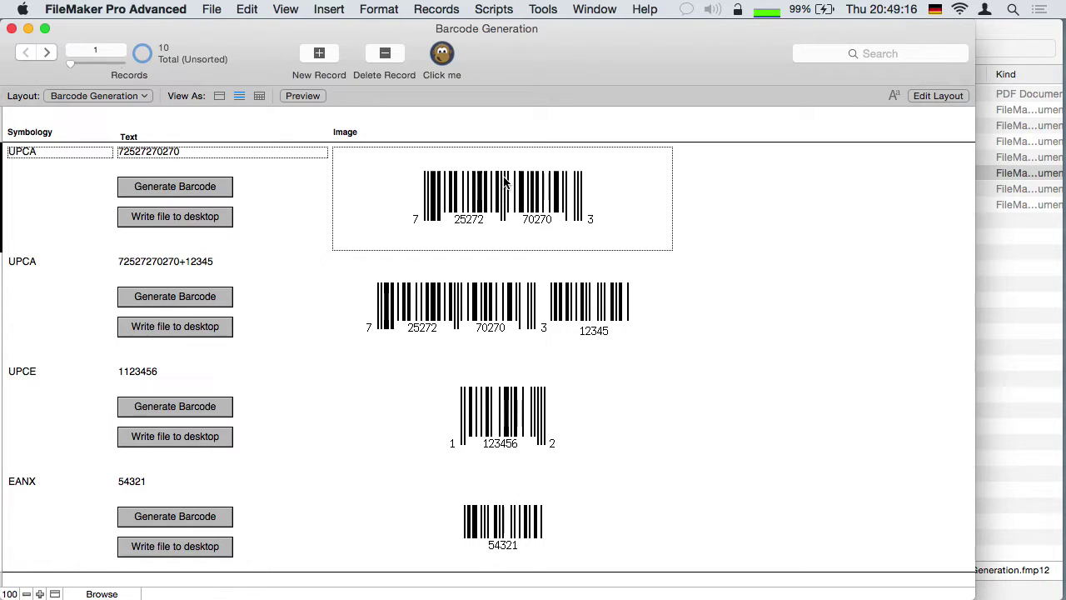
key(super+w)
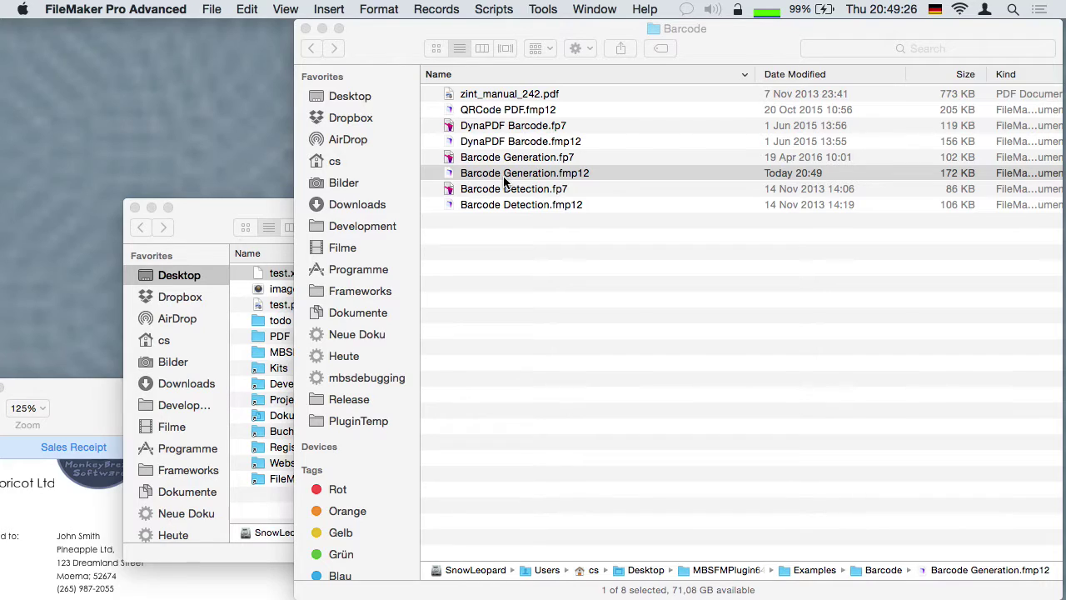
click(577, 290)
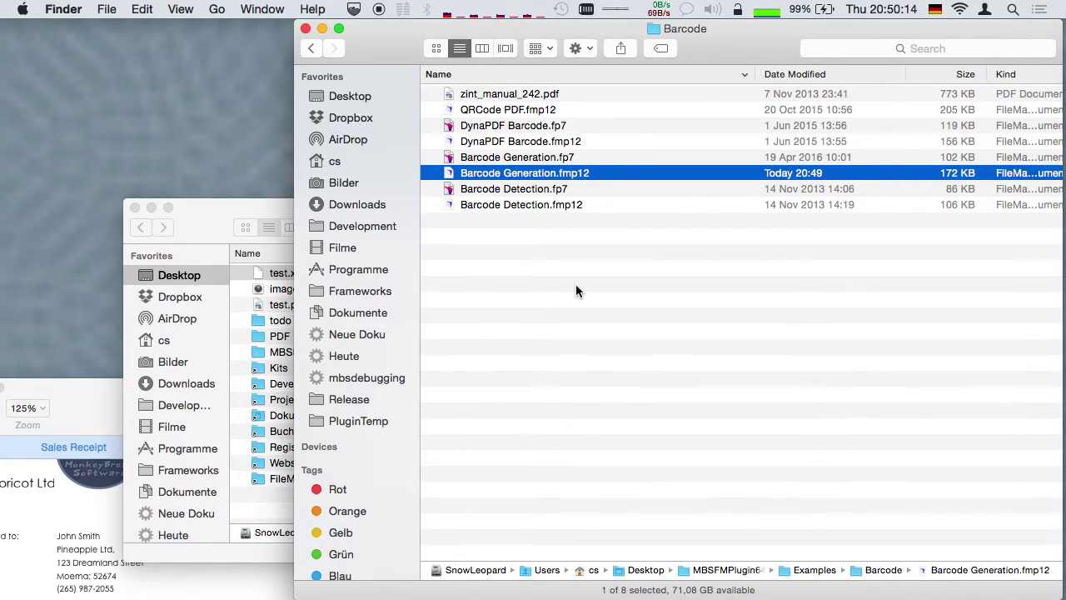
Go back to the Examples folder and open Install Plugin Update if needed.fmp12 from the Utility functions folder
key(super+Up)
key(u)
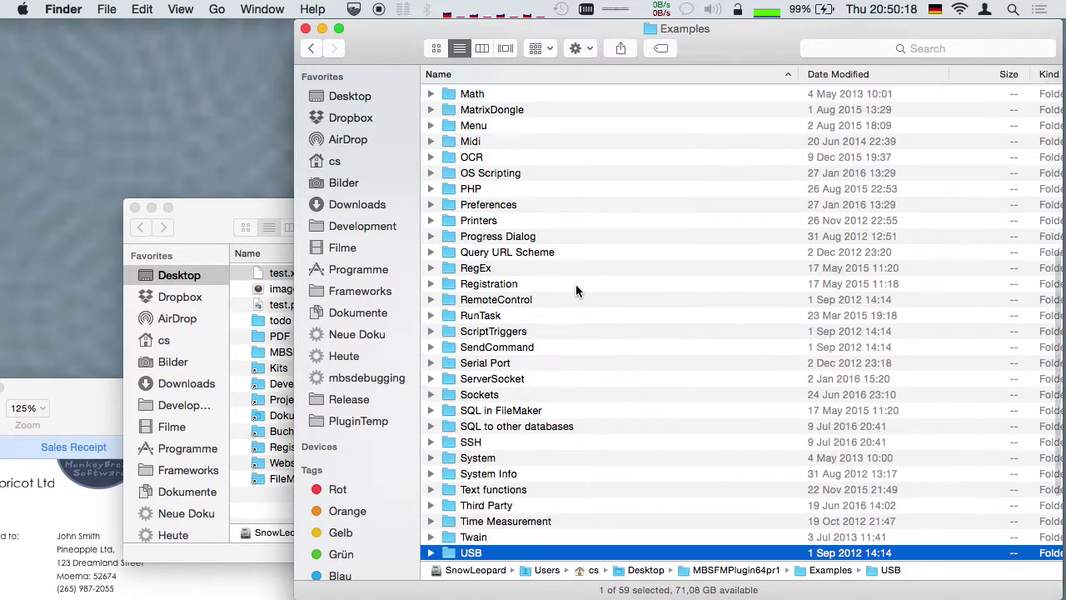
key(t)
key(super+Down)
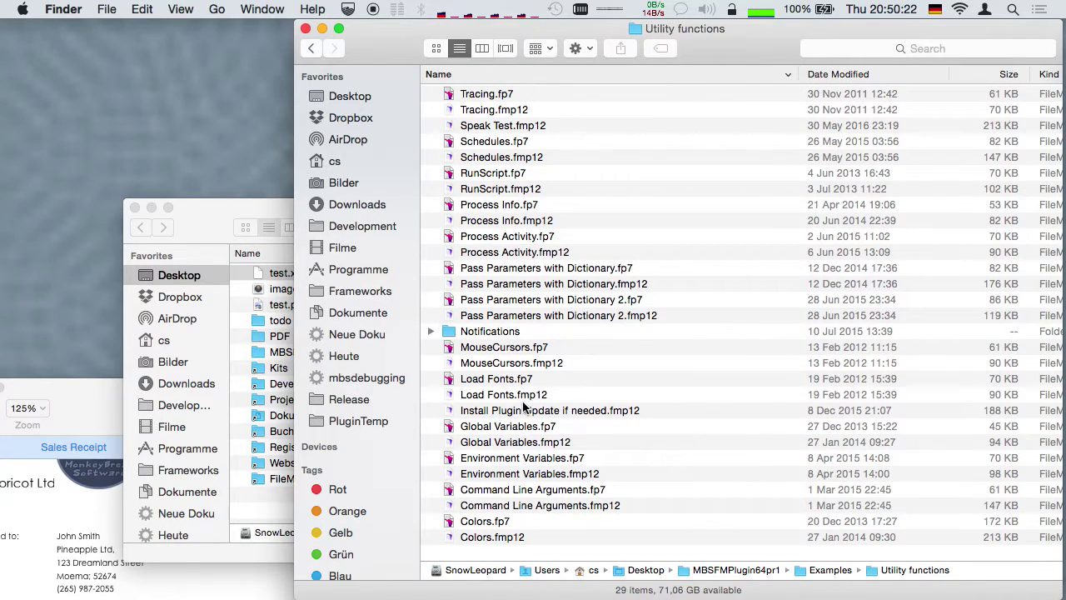
double_click(523, 408)
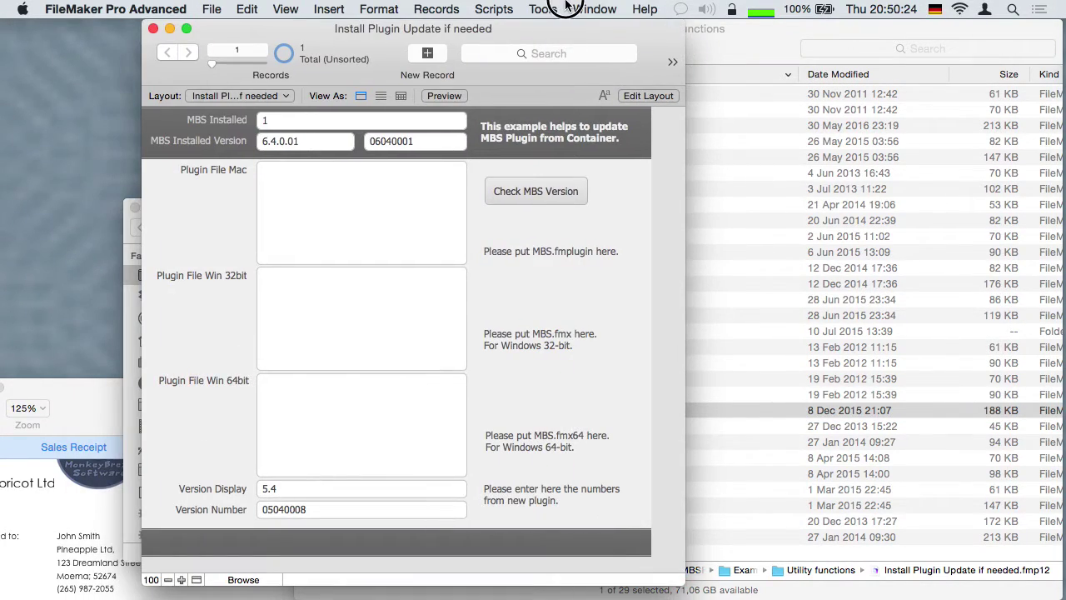
Review the Check If Update is Needed script, and close the script workspace and the plugin update database
click(312, 220)
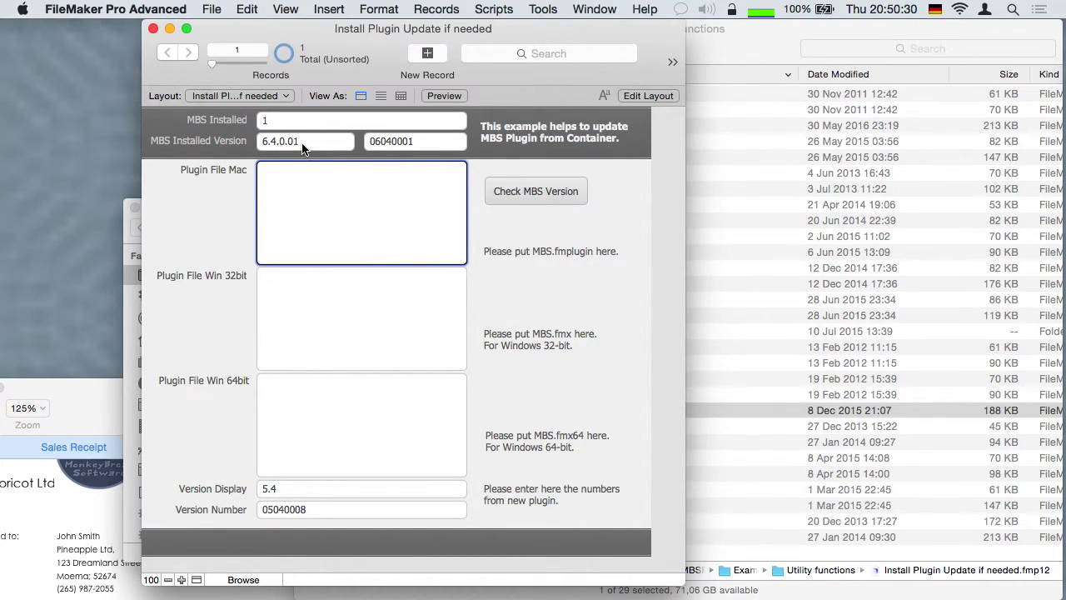
key(super+shift+s)
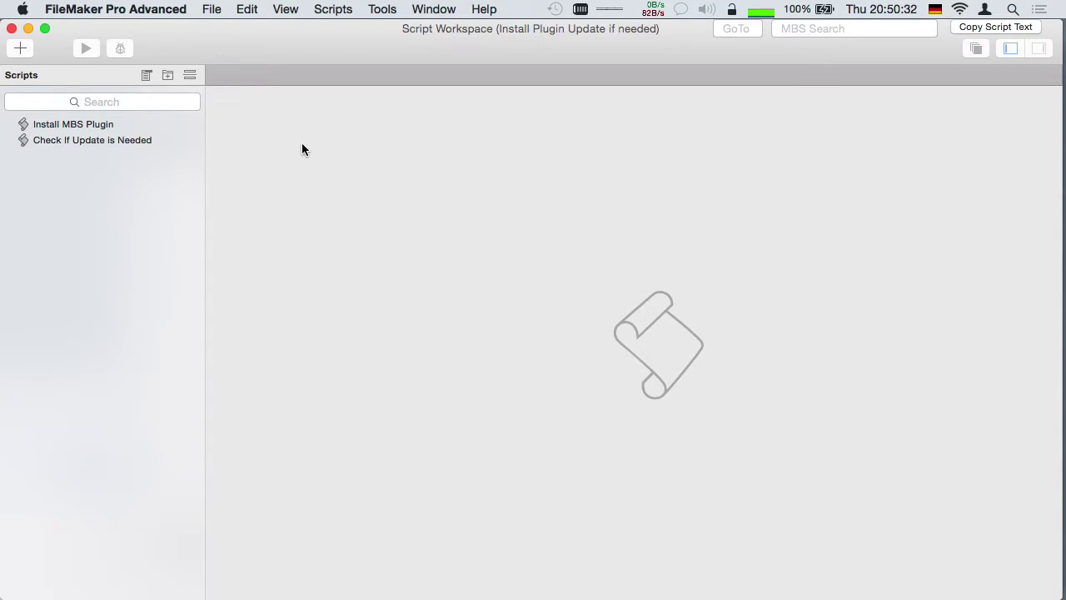
click(79, 140)
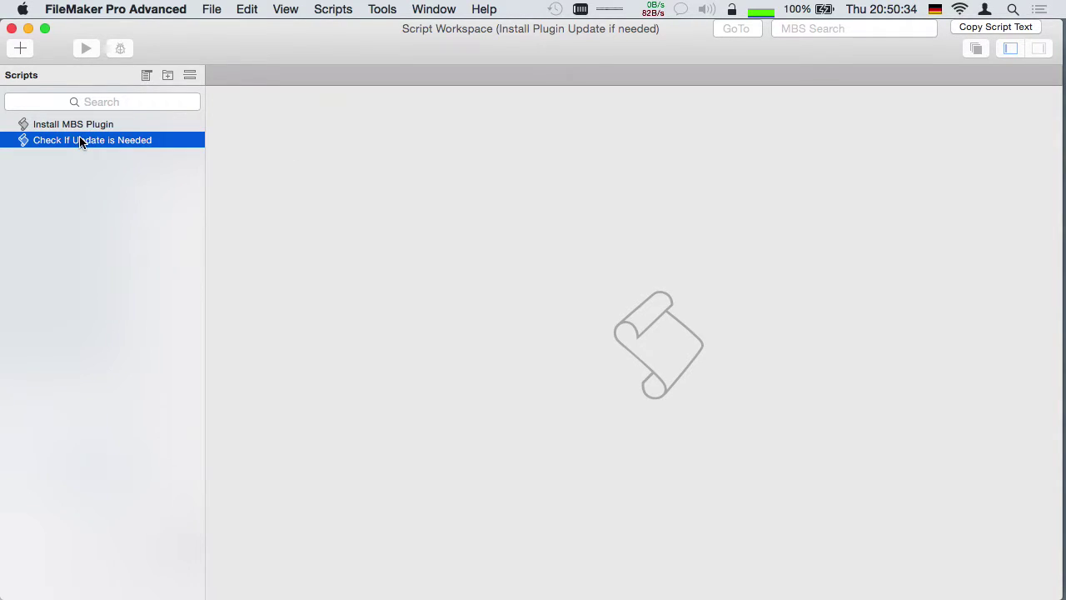
scroll(327, 210, down, 3)
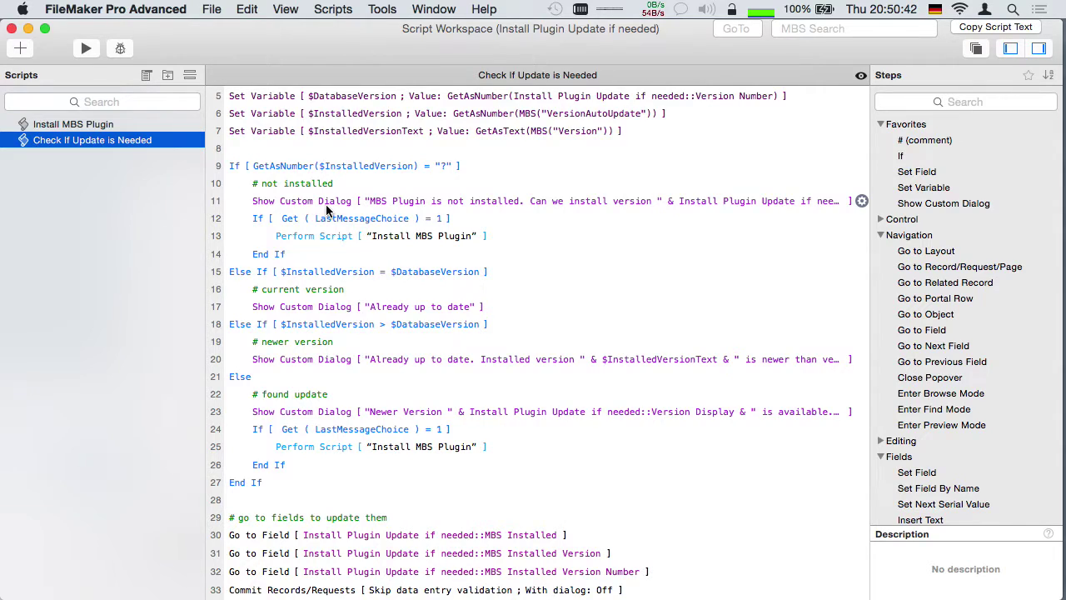
click(12, 29)
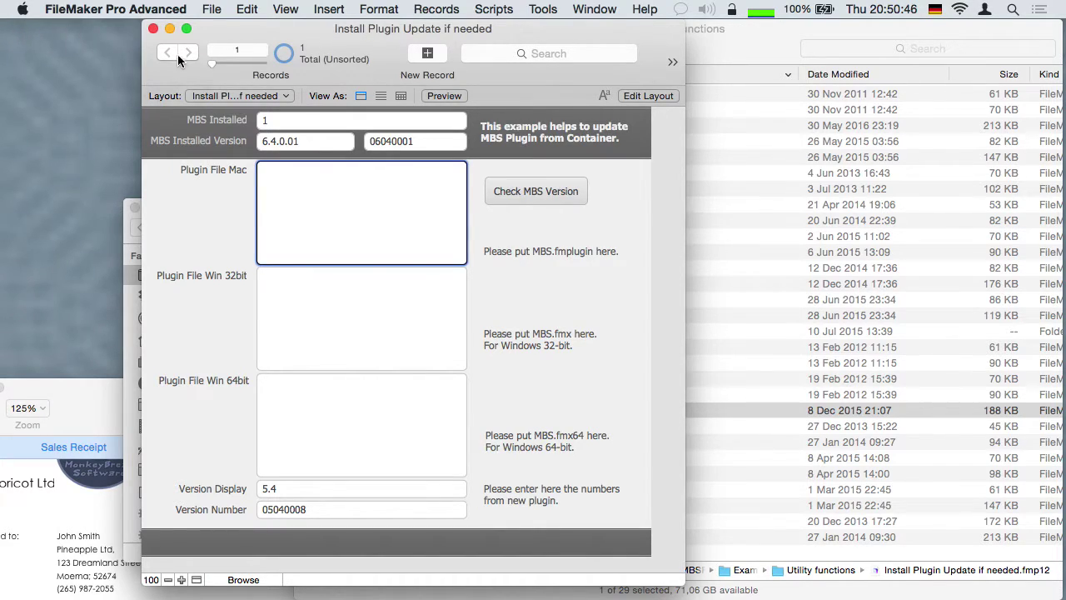
click(149, 20)
click(153, 29)
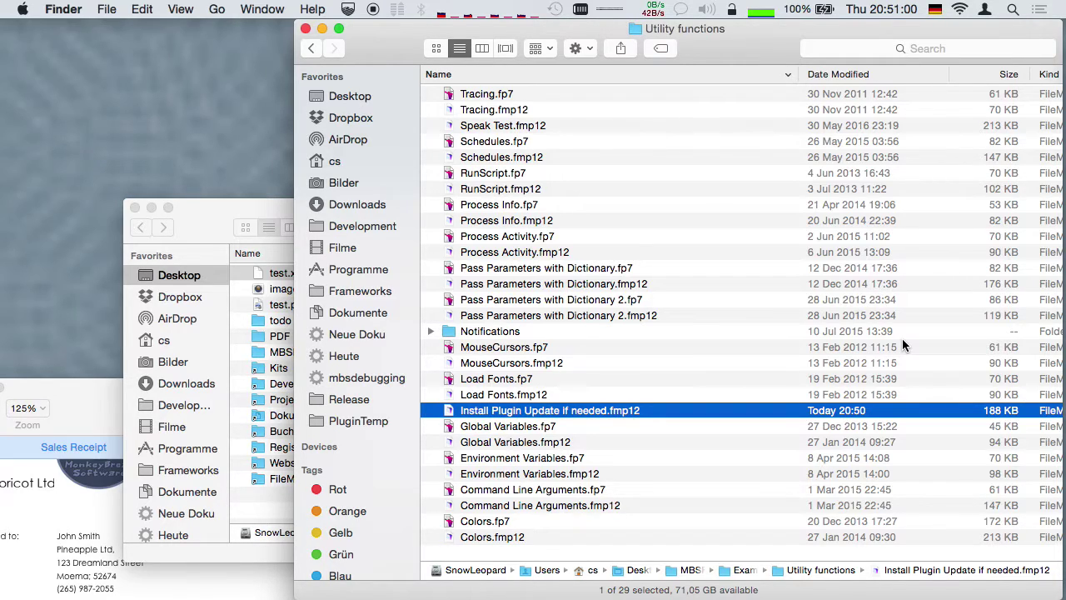
Return to the Examples folder and open the OCR folder
key(super+Up)
key(Down)
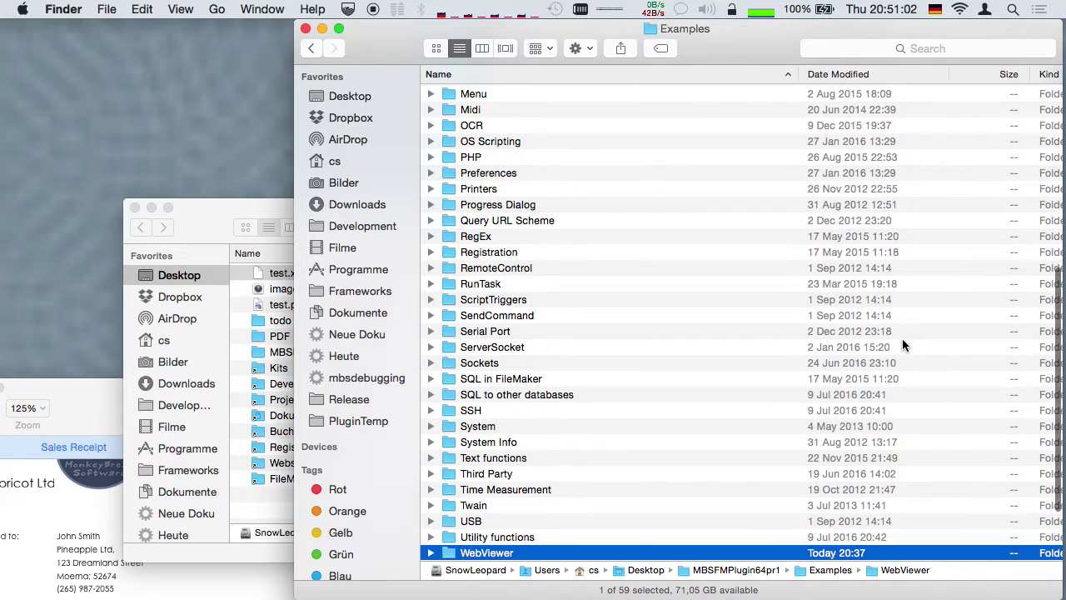
click(637, 334)
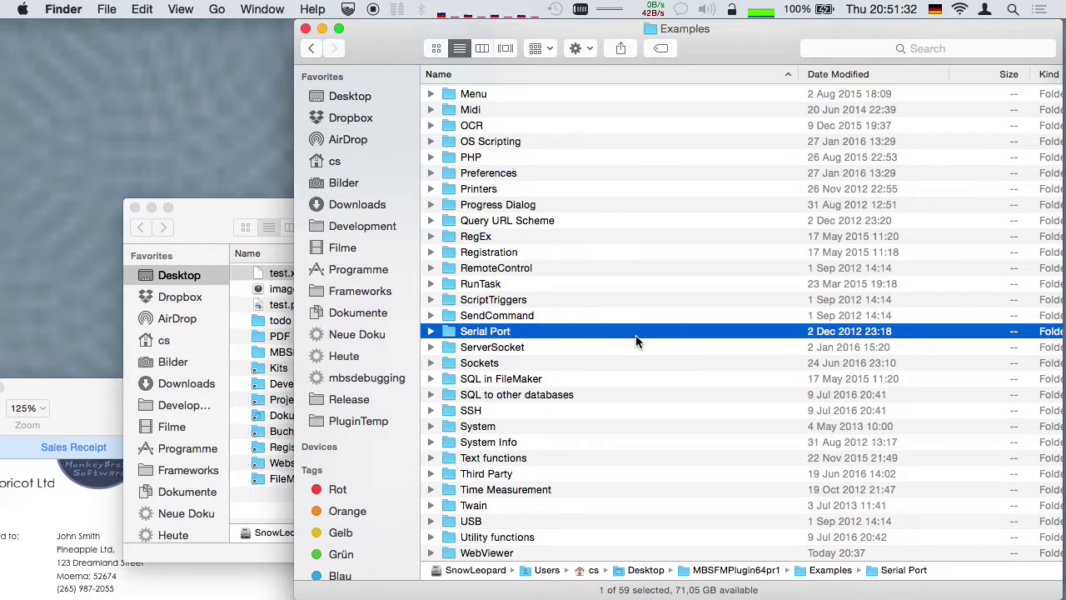
double_click(528, 129)
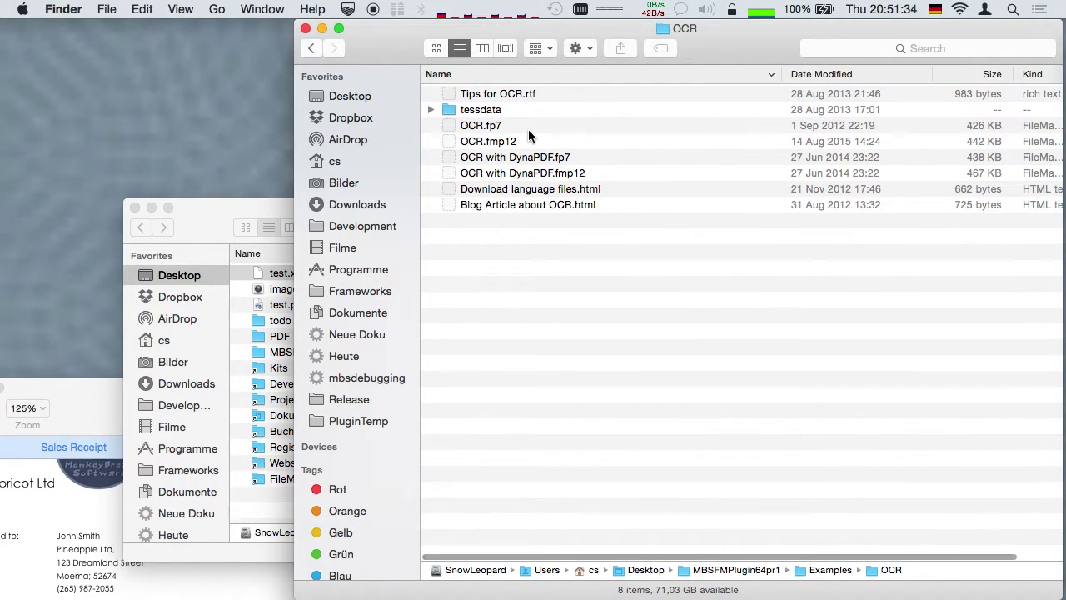
Open OCR.fmp12, run OCR on the first record's image, and expand its recognized text field
double_click(504, 142)
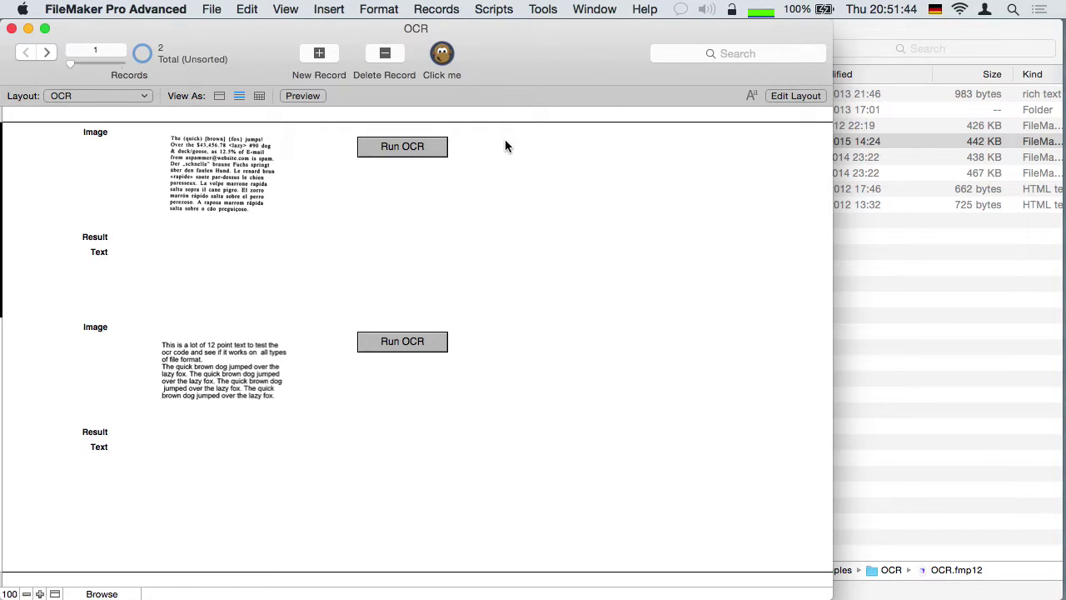
click(403, 152)
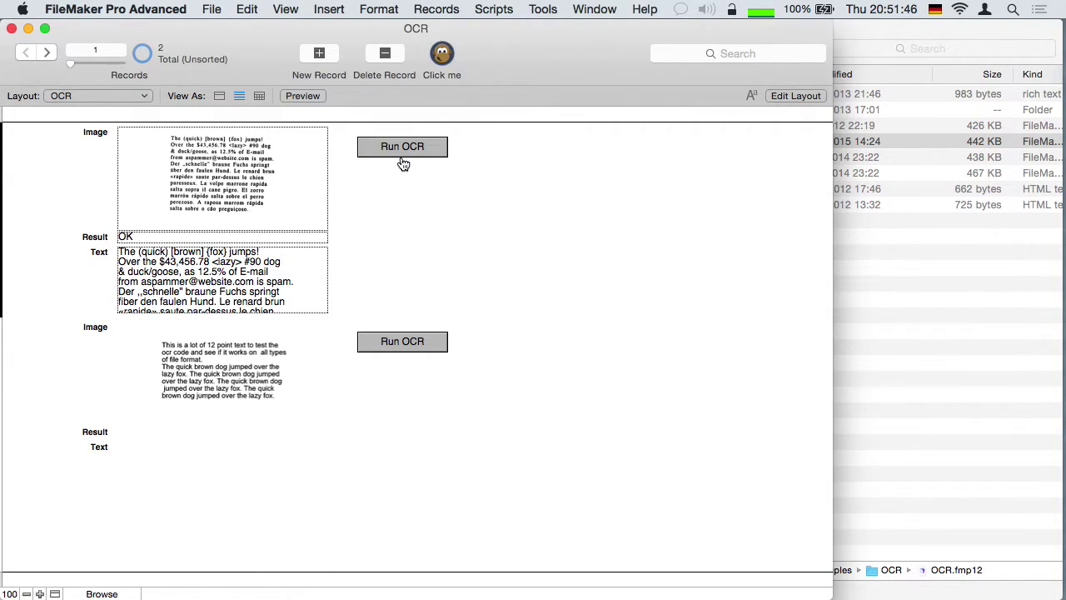
click(250, 272)
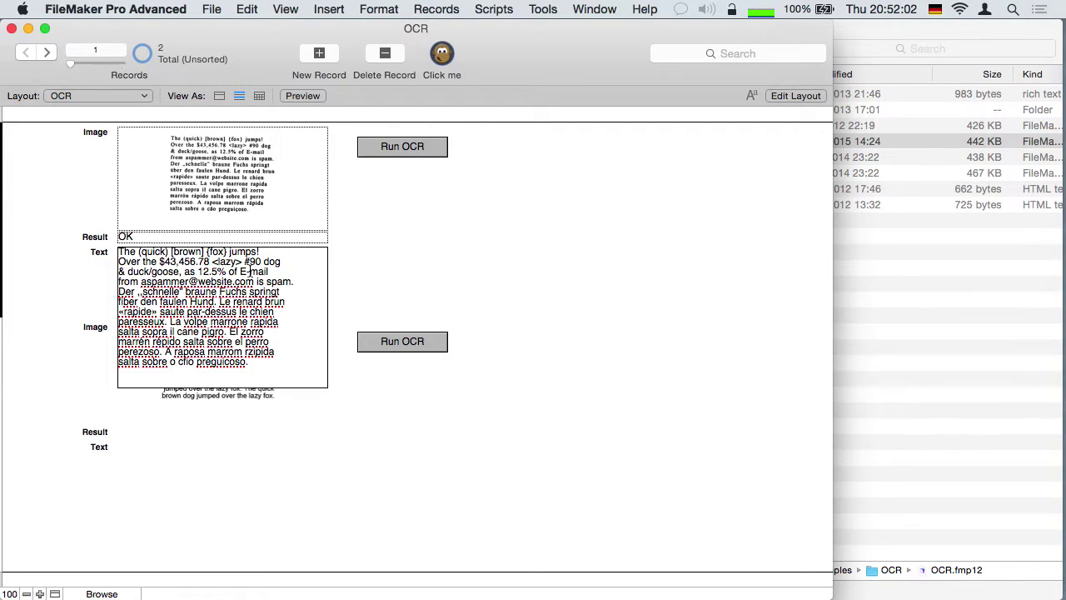
Switch to Finder, expand the tessdata folder within OCR, and select the eng.traineddata language file
click(976, 228)
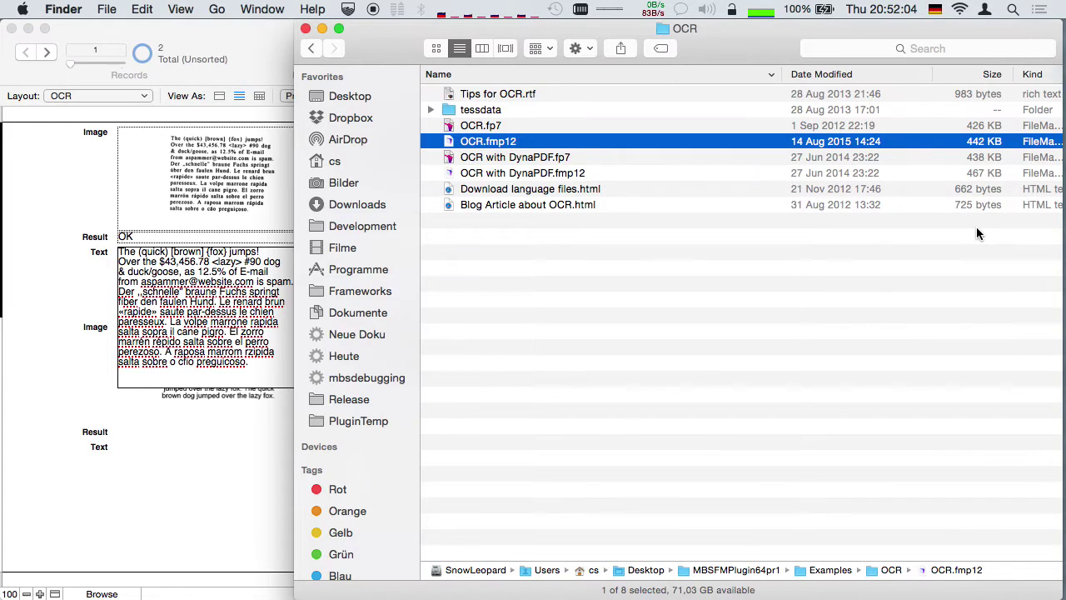
key(Up)
key(Up)
key(Right)
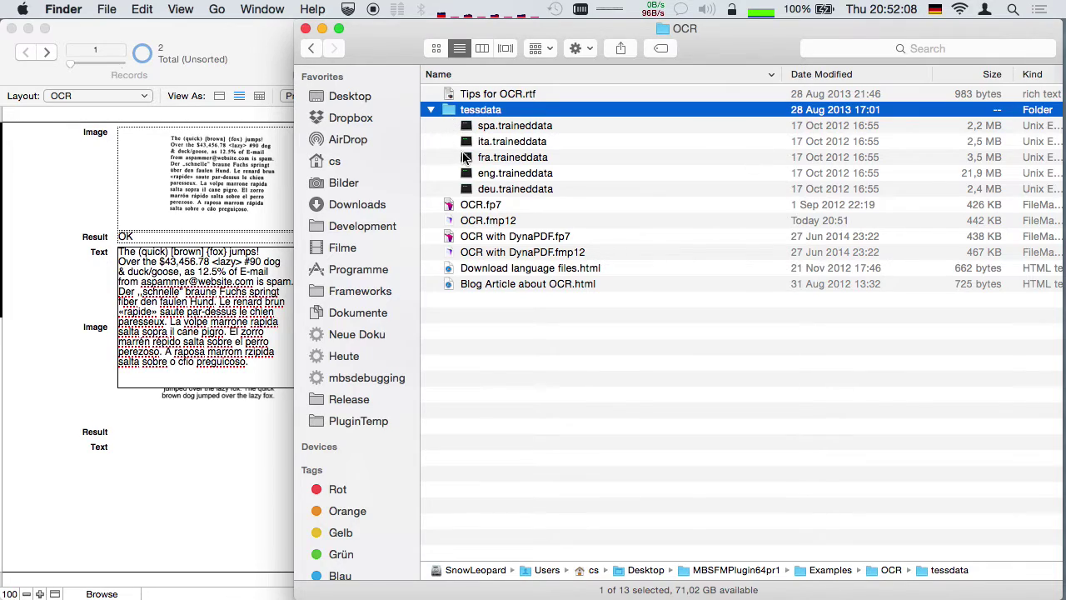
click(500, 175)
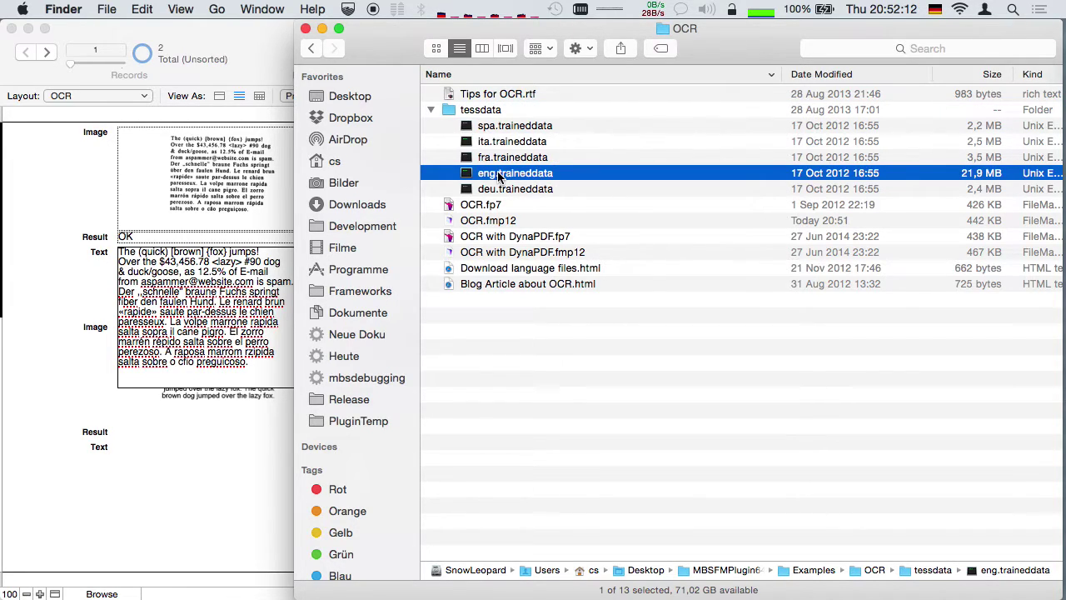
Return to FileMaker to close the OCR database, and open OCR with DynaPDF.fmp12 from the OCR folder
click(122, 247)
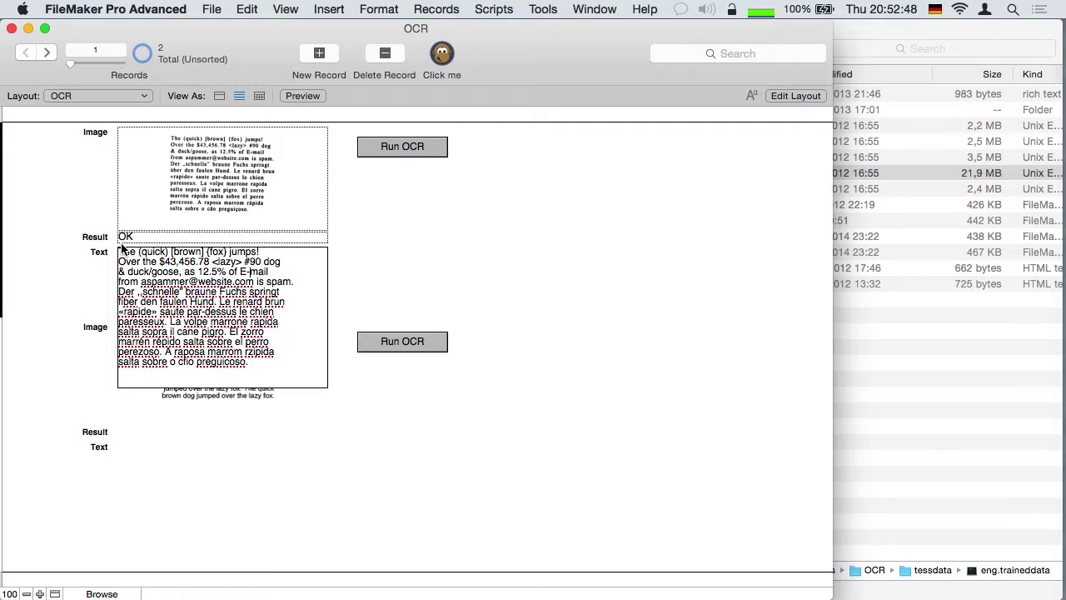
key(super+q)
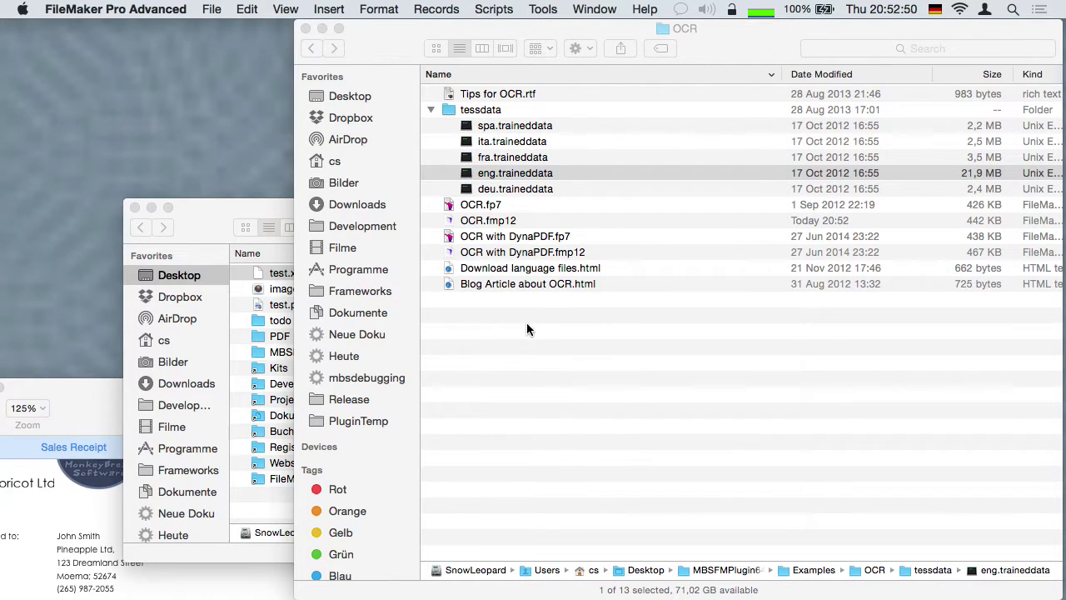
click(530, 253)
double_click(529, 252)
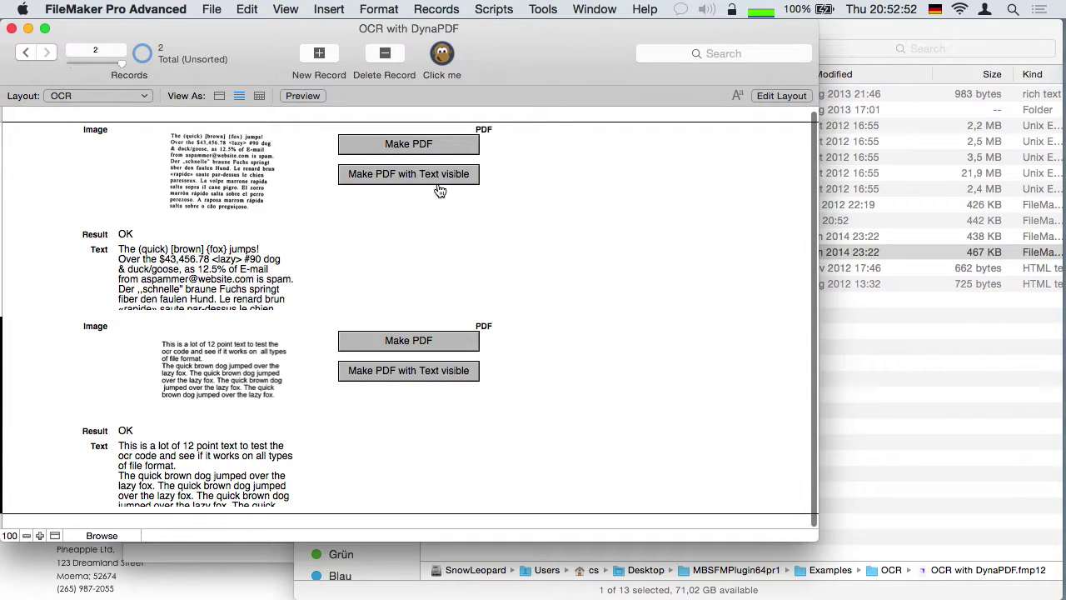
Make a PDF from the first record's image, make it again with the text visible, and close the database
click(408, 145)
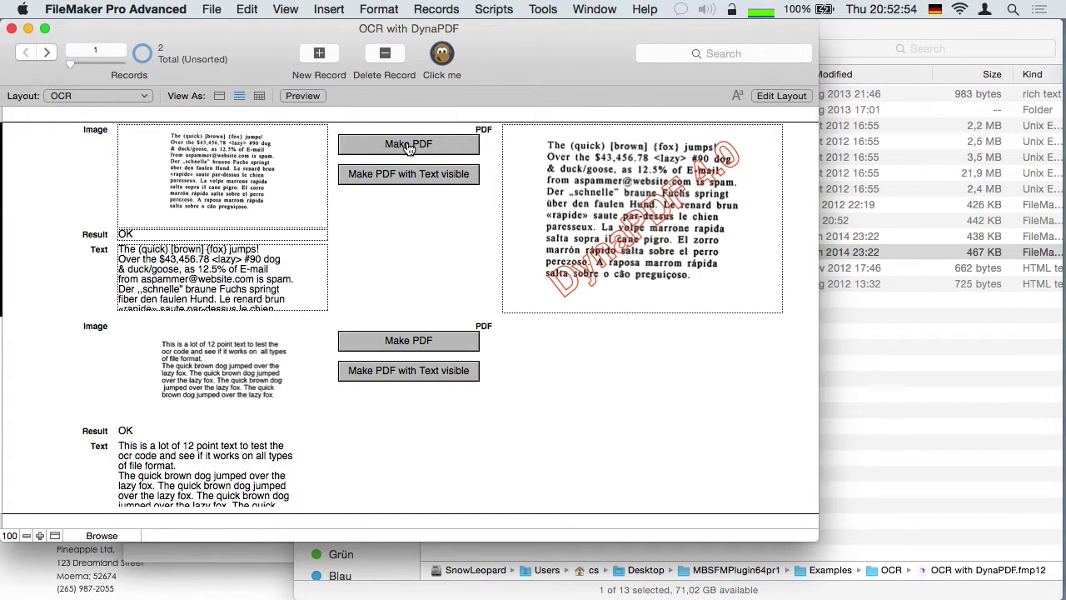
click(443, 178)
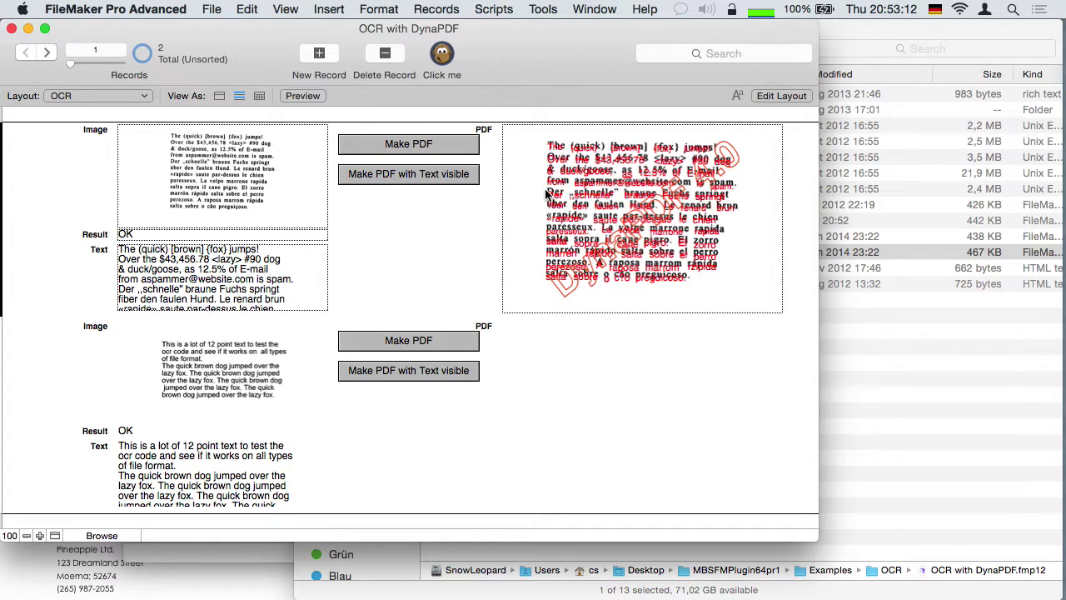
key(super+w)
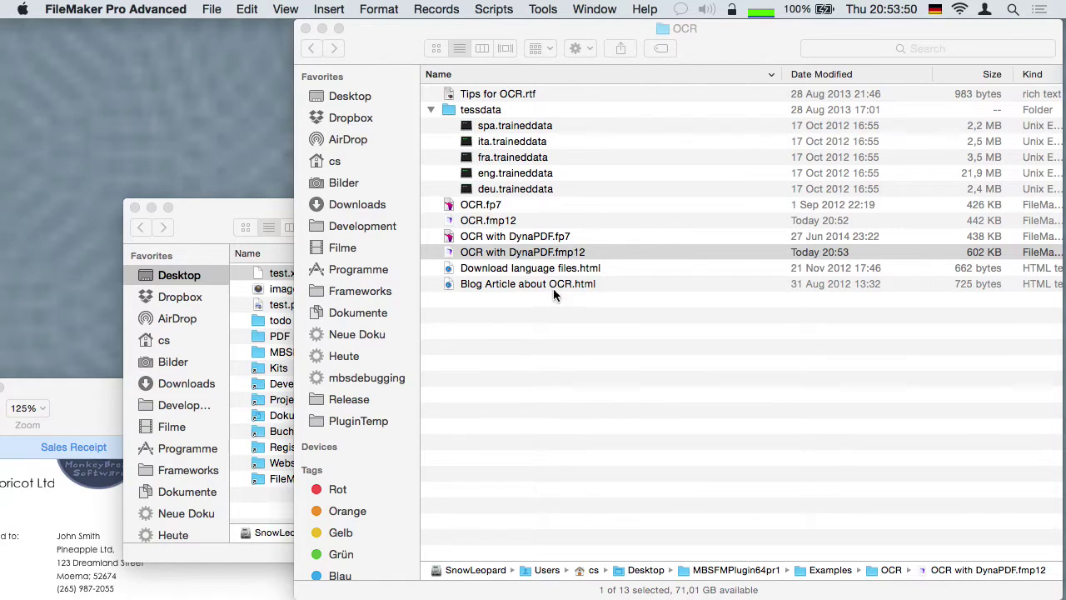
Leave the OCR and Examples folders and open the DynaPDF folder inside New Examples
click(612, 385)
key(super+Up)
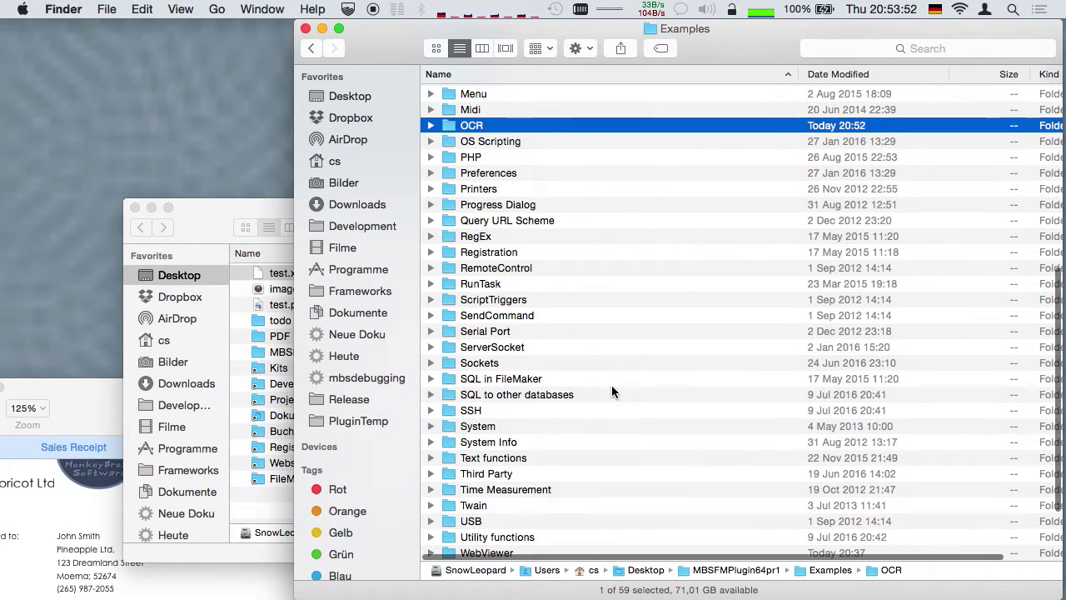
key(d)
key(Down)
key(Down)
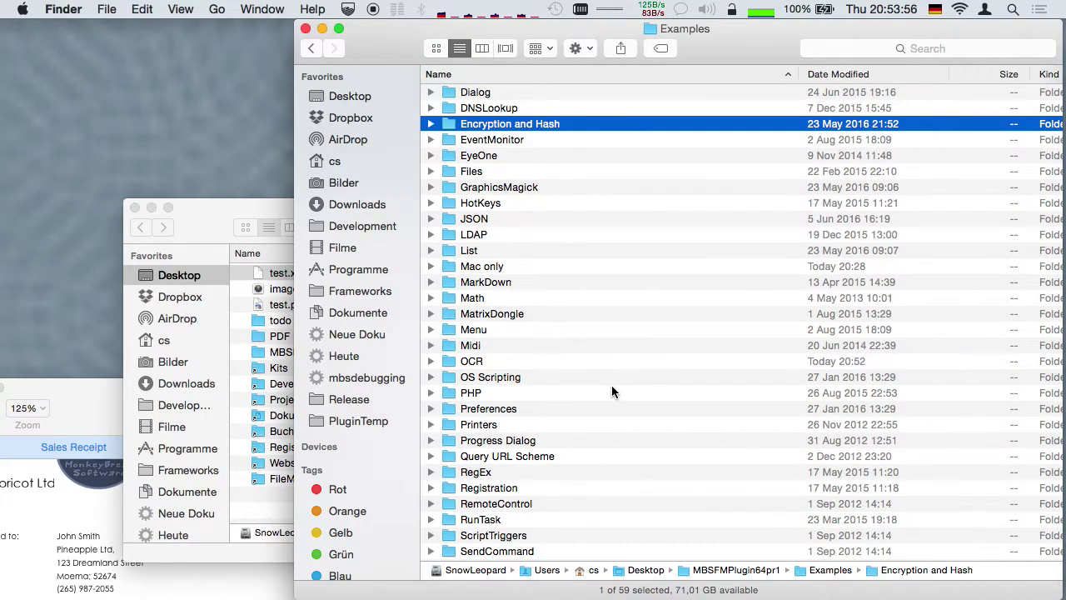
key(super+Up)
double_click(491, 237)
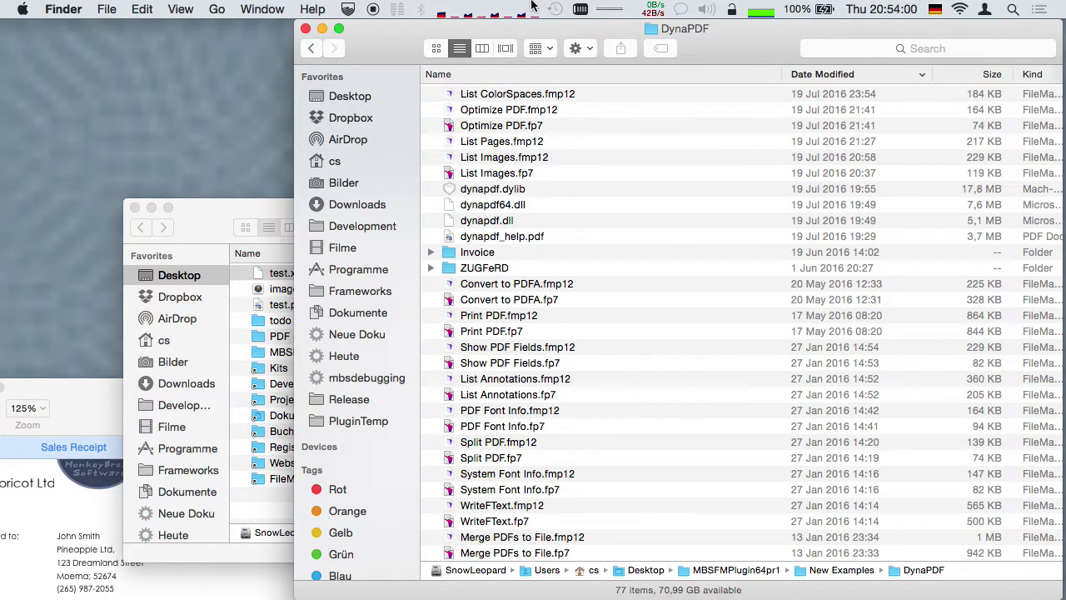
Sort the DynaPDF folder by name, open DynaPDF Test.fmp12, and move its window fully into view
click(498, 73)
scroll(566, 338, down, 2)
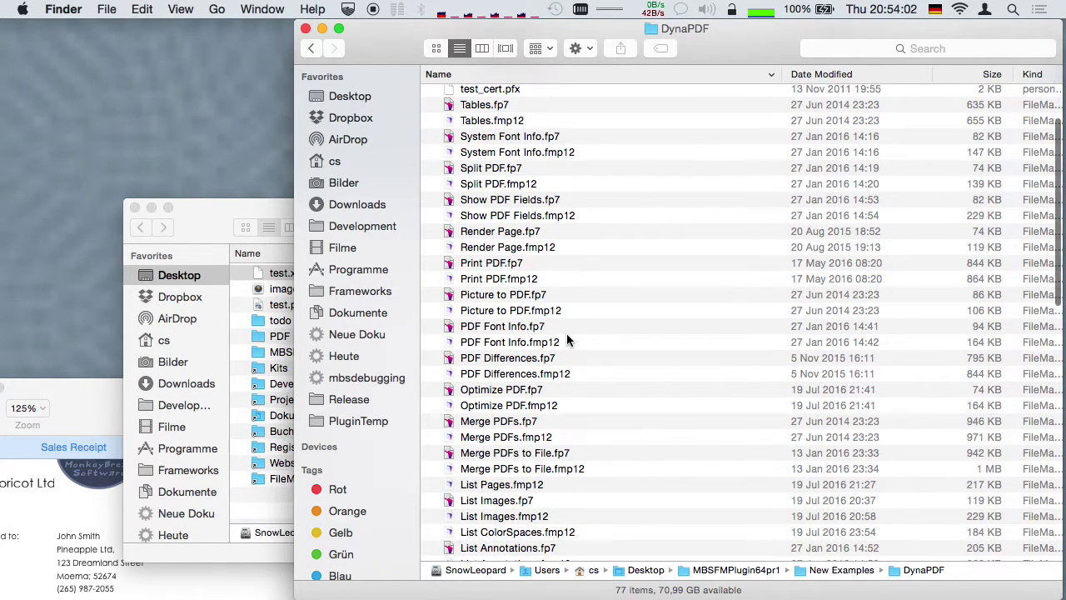
scroll(567, 339, down, 5)
scroll(566, 333, down, 5)
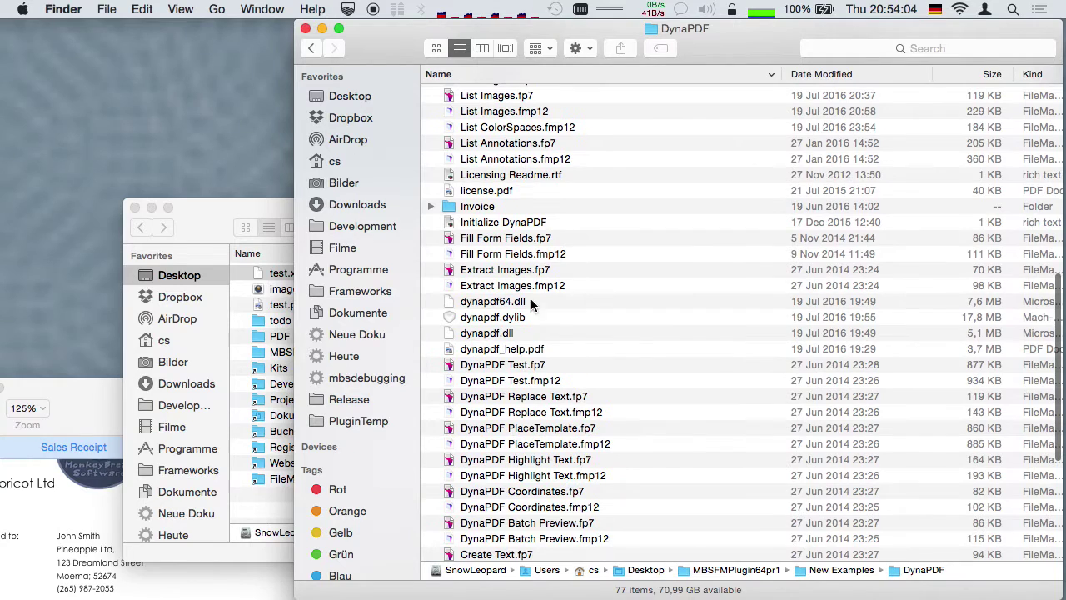
scroll(521, 286, down, 1)
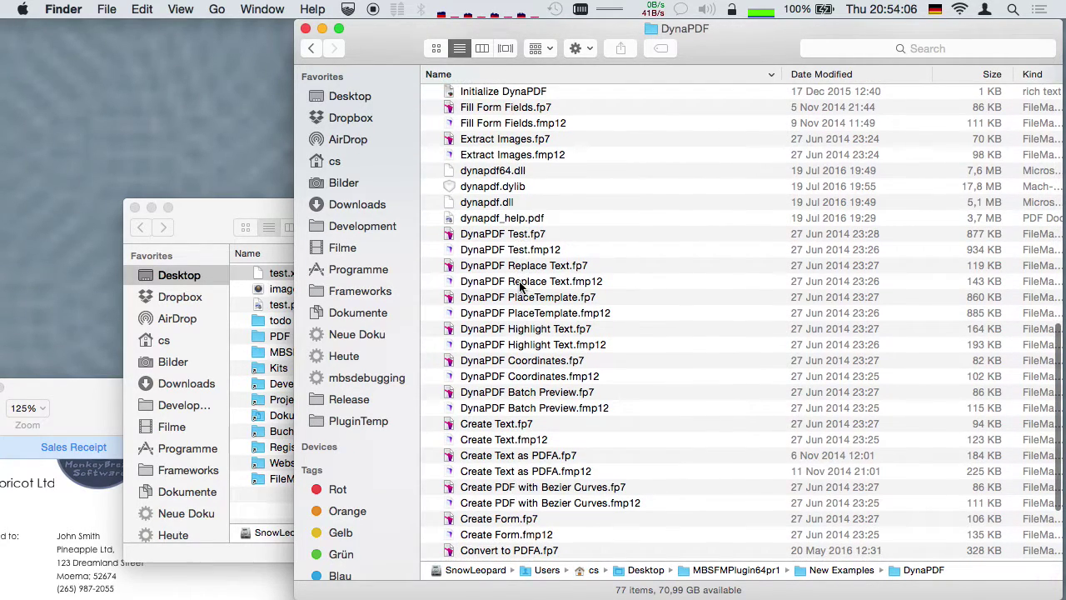
double_click(515, 252)
drag(832, 35, 450, 30)
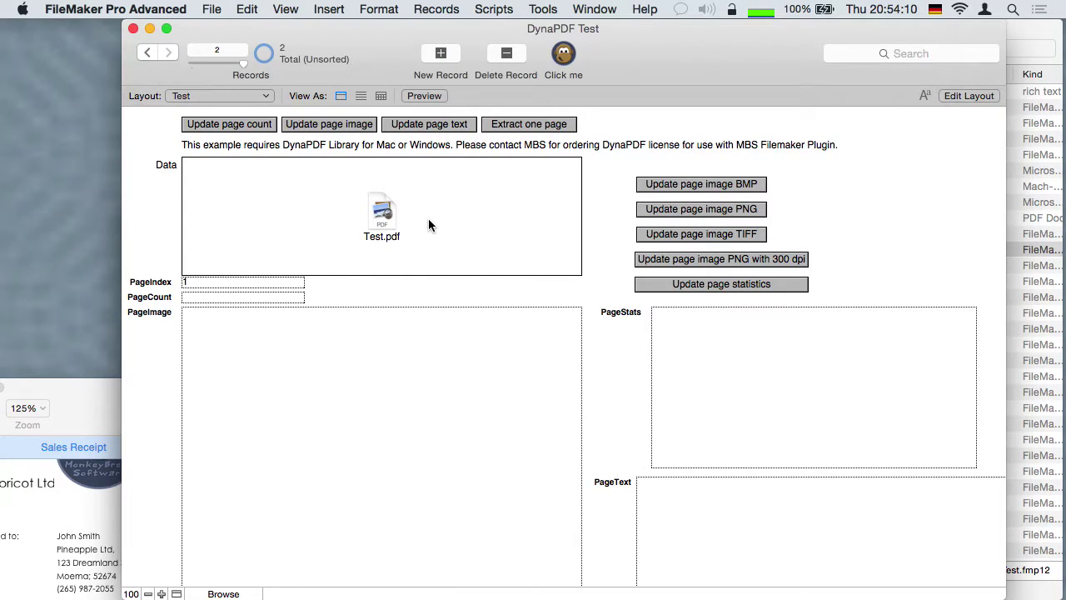
Update the page count, page image and page text for Test.pdf, and extract one page
click(254, 127)
click(297, 128)
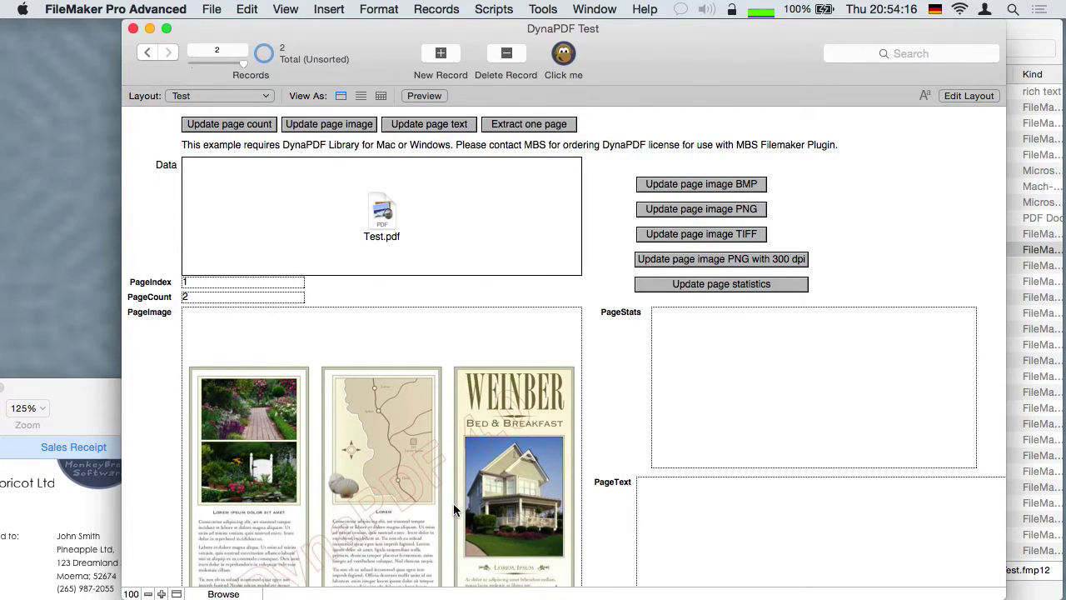
click(388, 126)
click(703, 500)
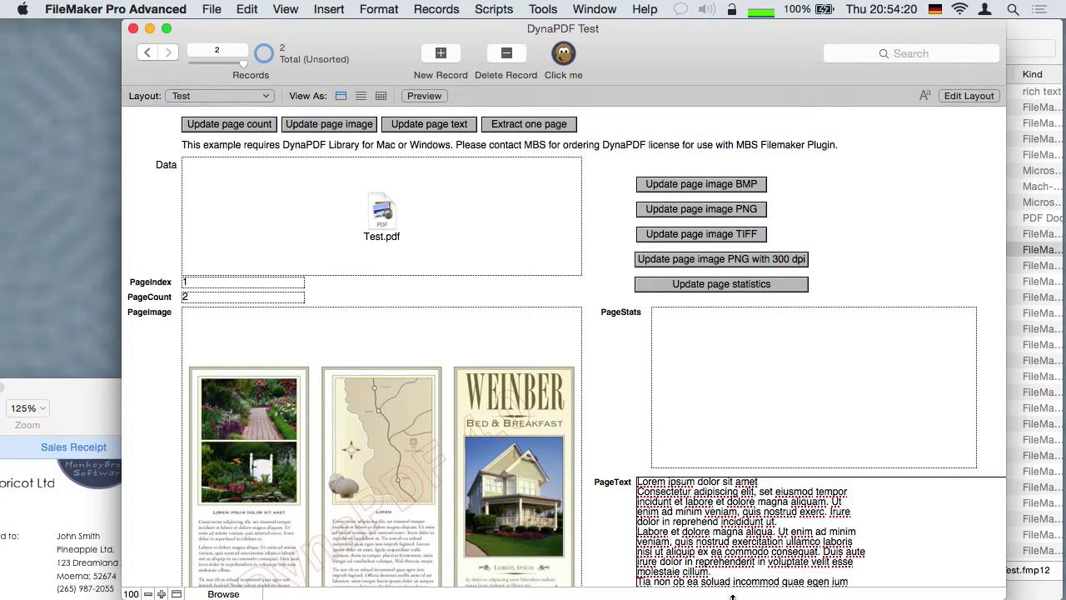
click(557, 127)
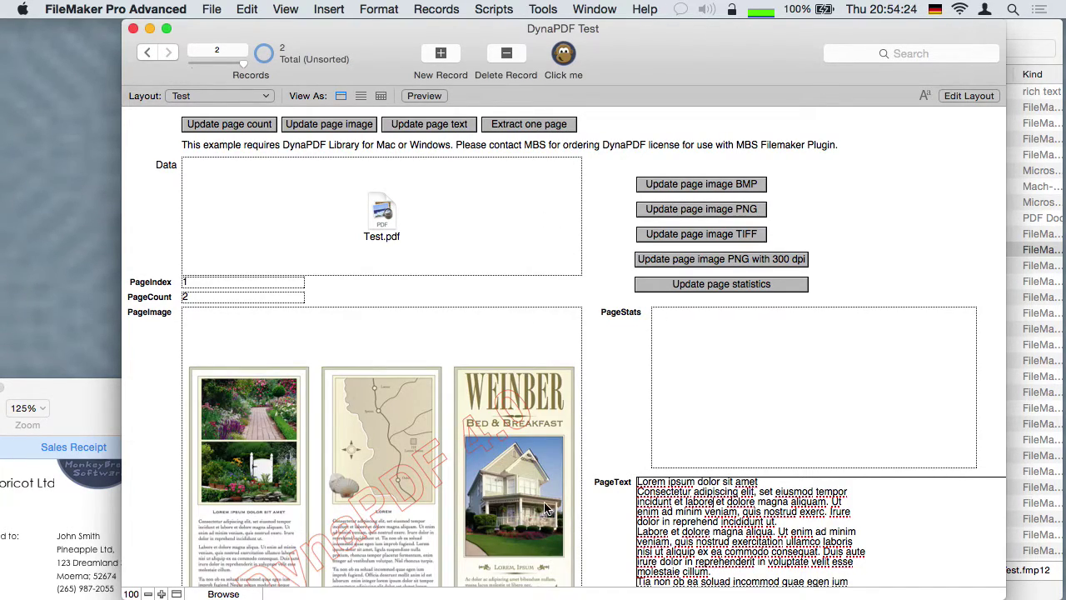
Update the page statistics for Test.pdf, inspect the PageStats field, and commit the record
click(787, 284)
click(786, 397)
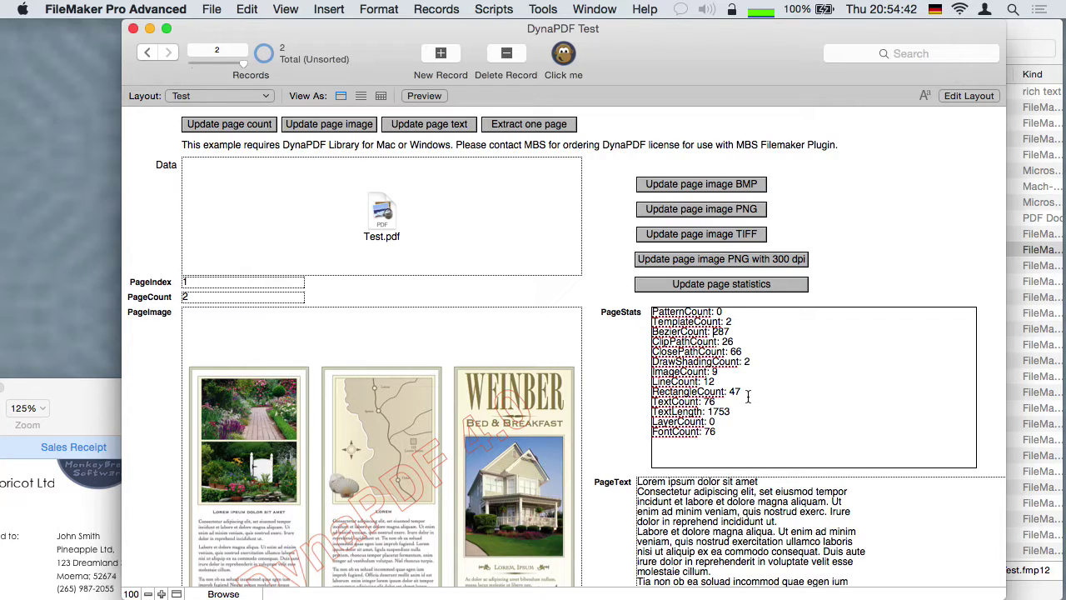
click(617, 384)
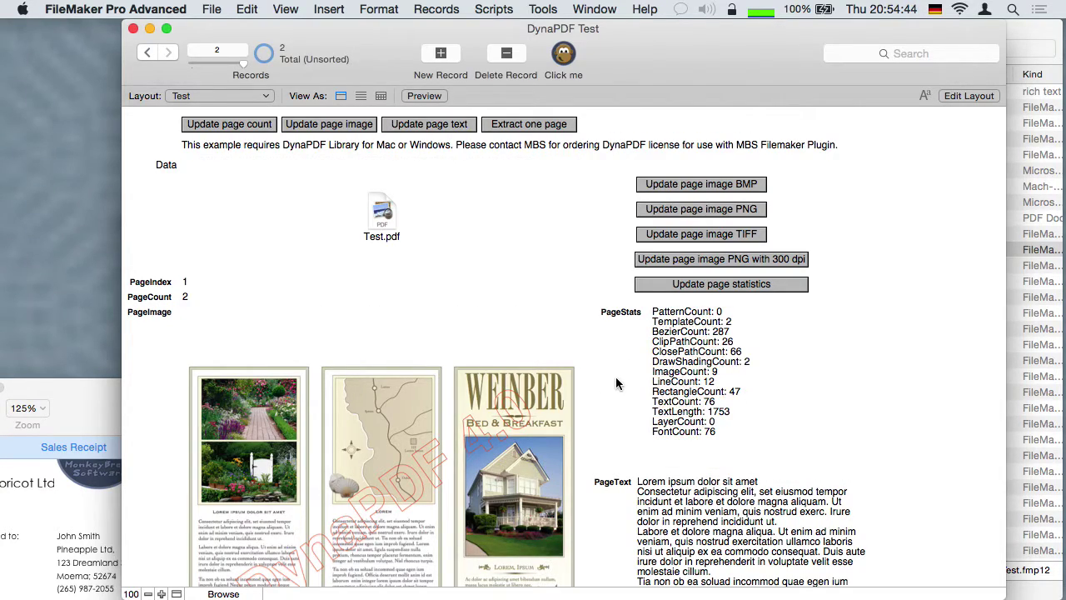
Close the DynaPDF Test database and open DynaPDF Highlight Text.fmp12 from the DynaPDF folder
key(super+w)
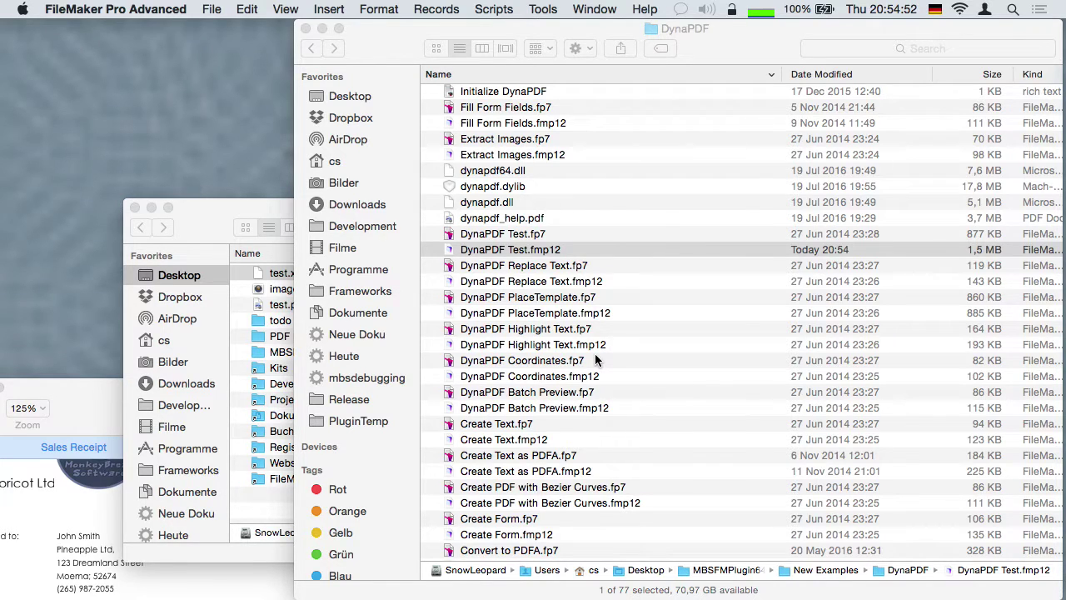
click(593, 354)
double_click(593, 355)
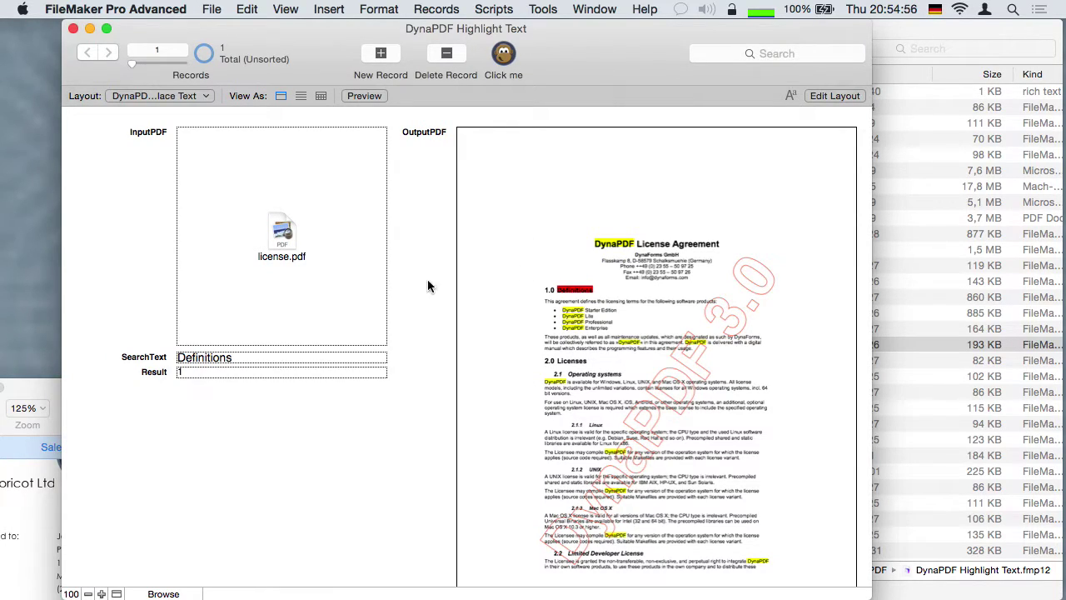
Set the SearchText field to License and run the highlighting script on license.pdf
click(284, 358)
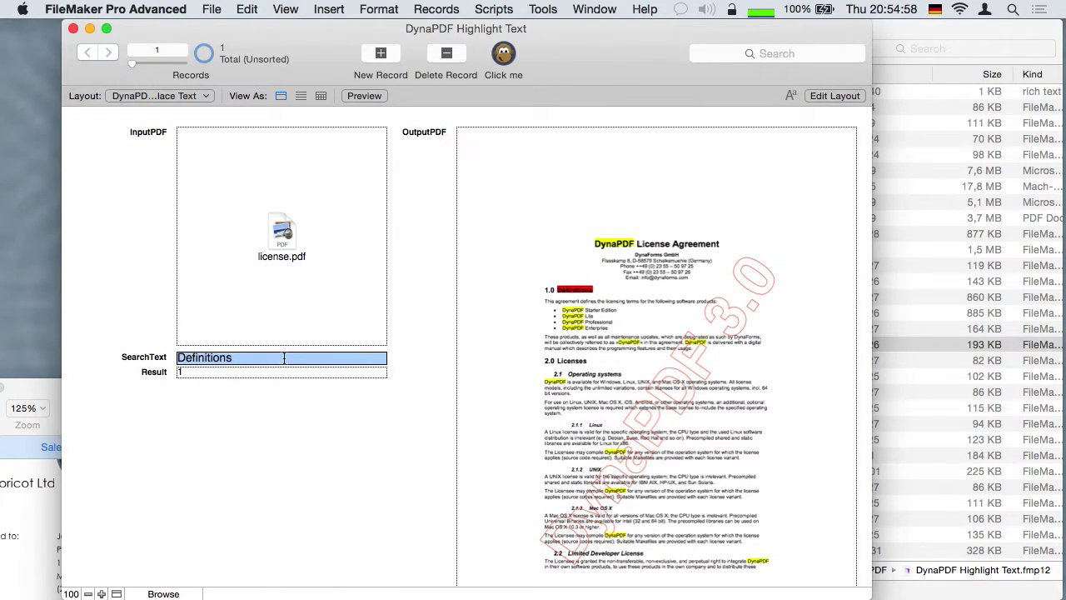
text(Lice)
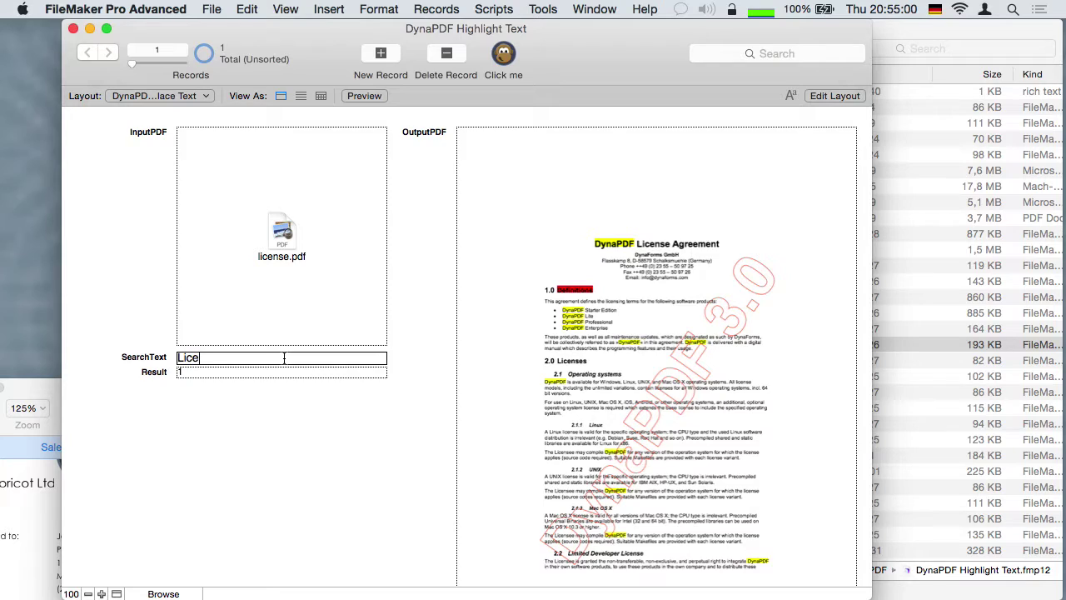
text(nse)
click(280, 471)
click(494, 10)
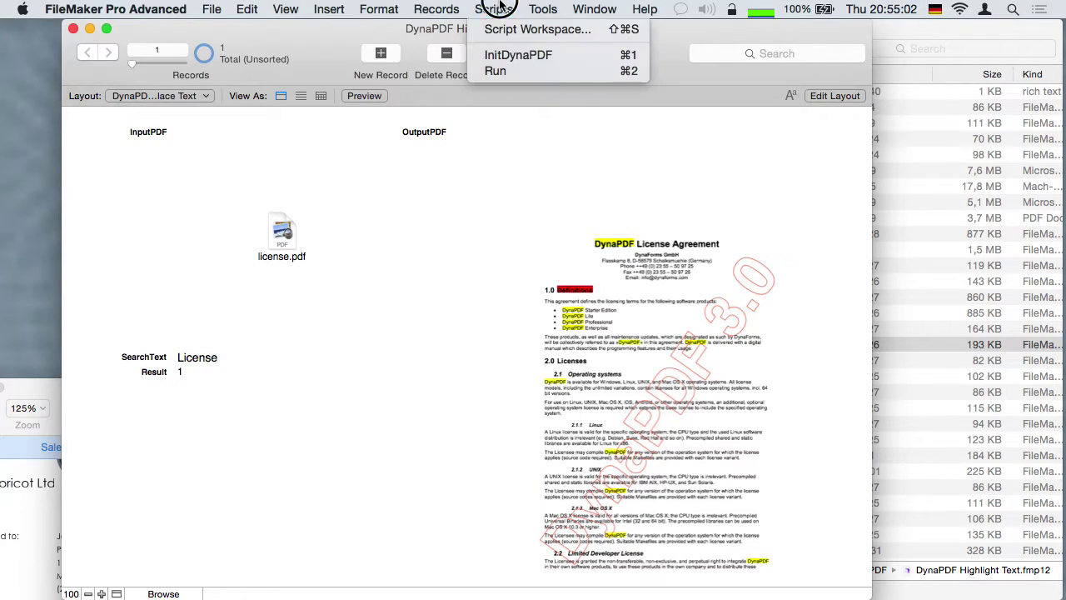
click(508, 74)
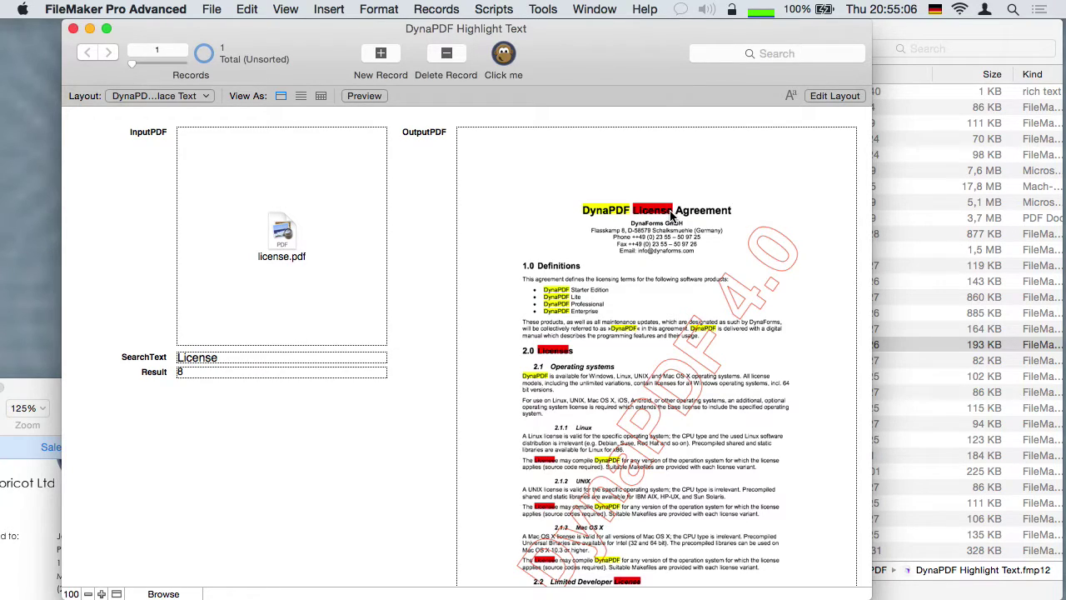
click(440, 260)
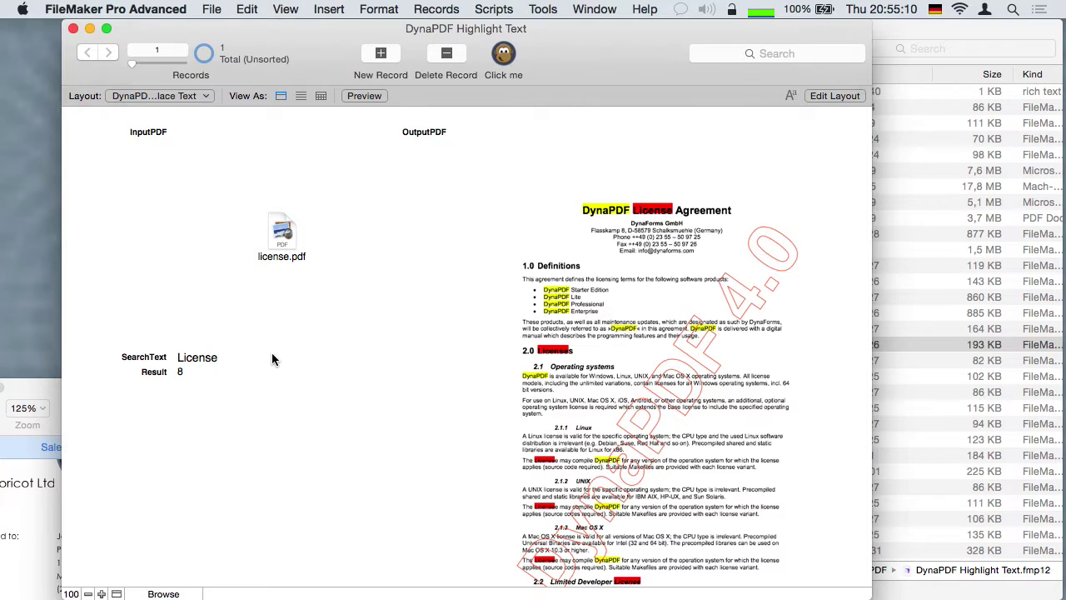
Close the DynaPDF Highlight Text database and open PDF Differences.fmp12 from the DynaPDF folder
key(super+w)
click(699, 554)
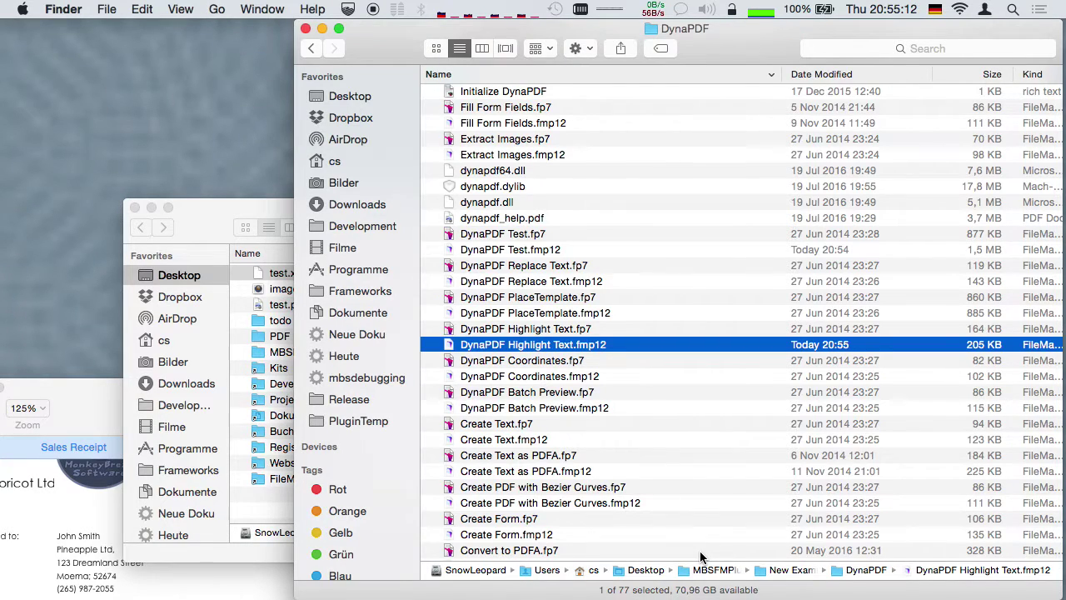
scroll(633, 533, down, 5)
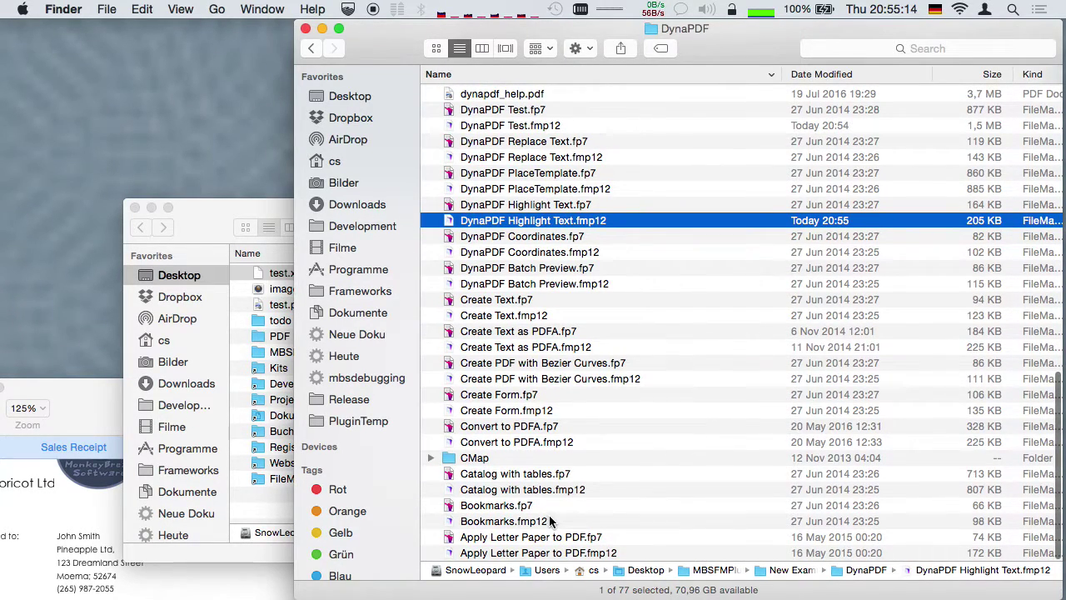
scroll(535, 461, up, 5)
scroll(536, 461, down, 2)
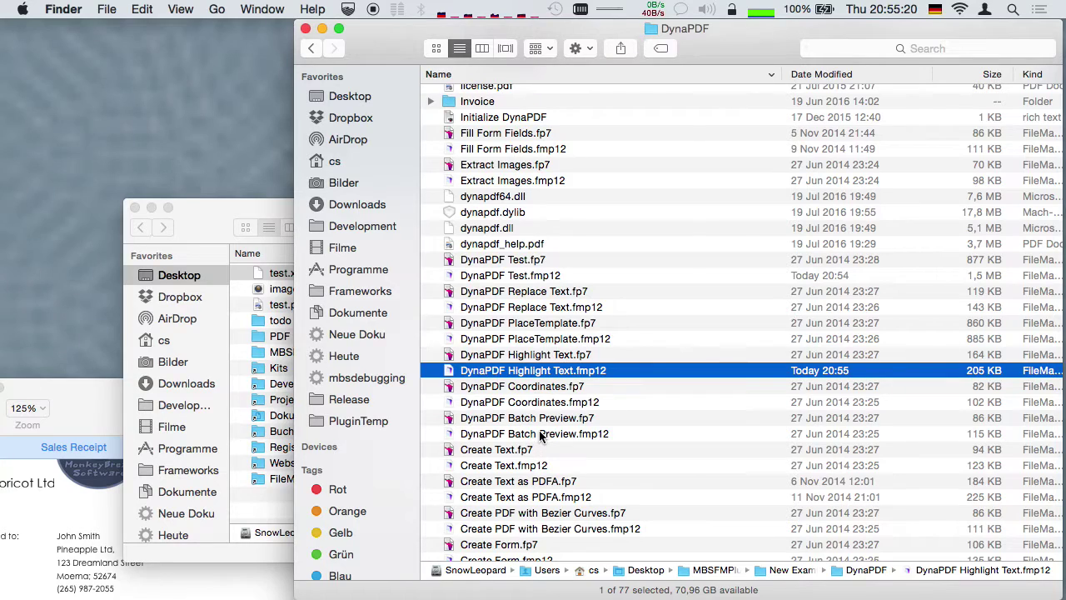
scroll(539, 429, down, 4)
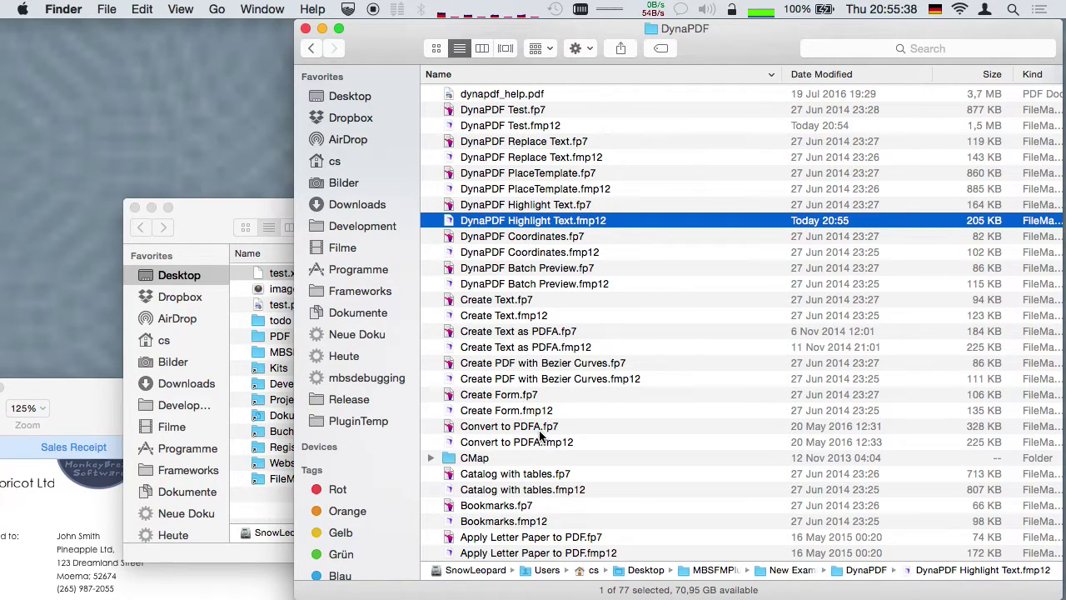
scroll(539, 434, up, 10)
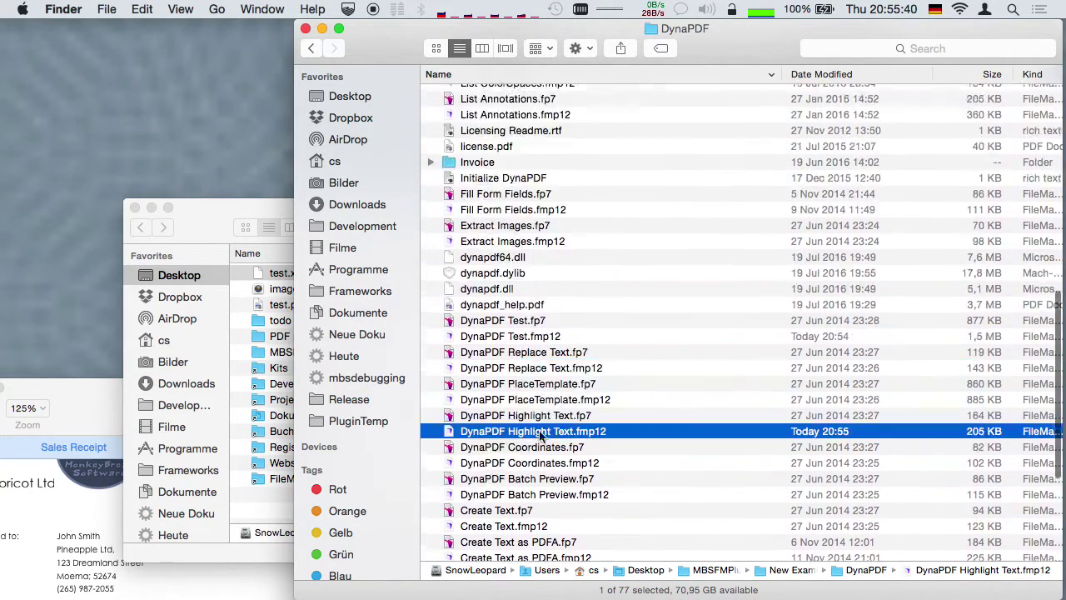
scroll(540, 434, up, 5)
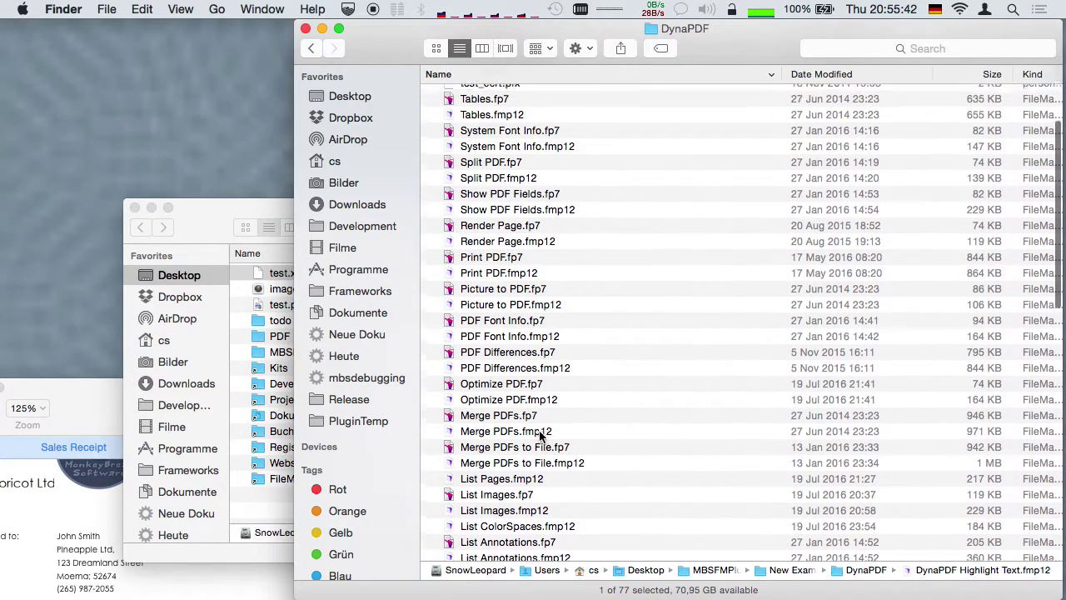
scroll(505, 181, up, 3)
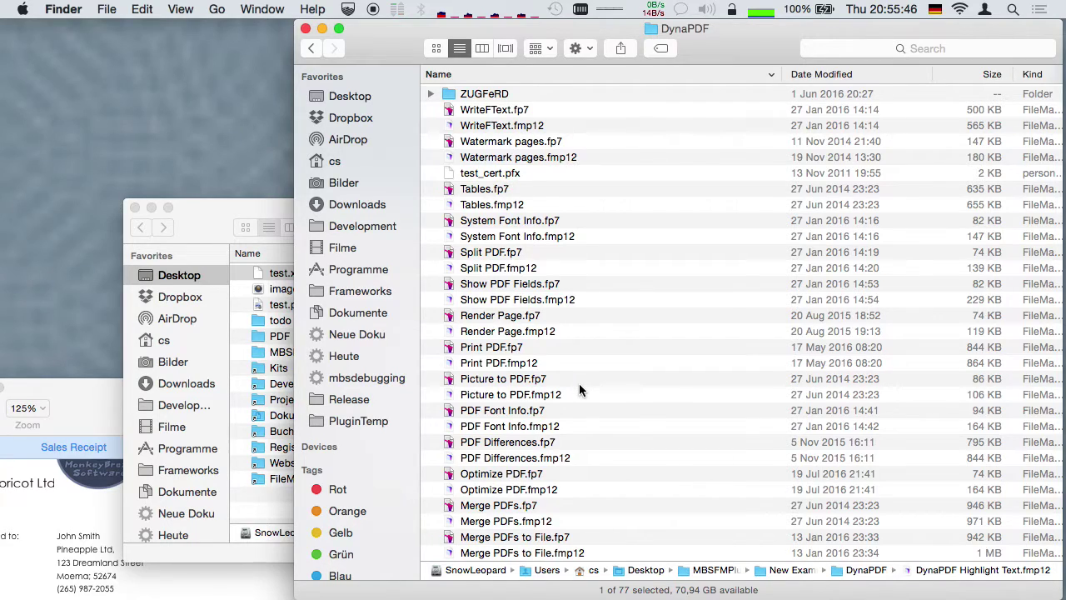
double_click(528, 457)
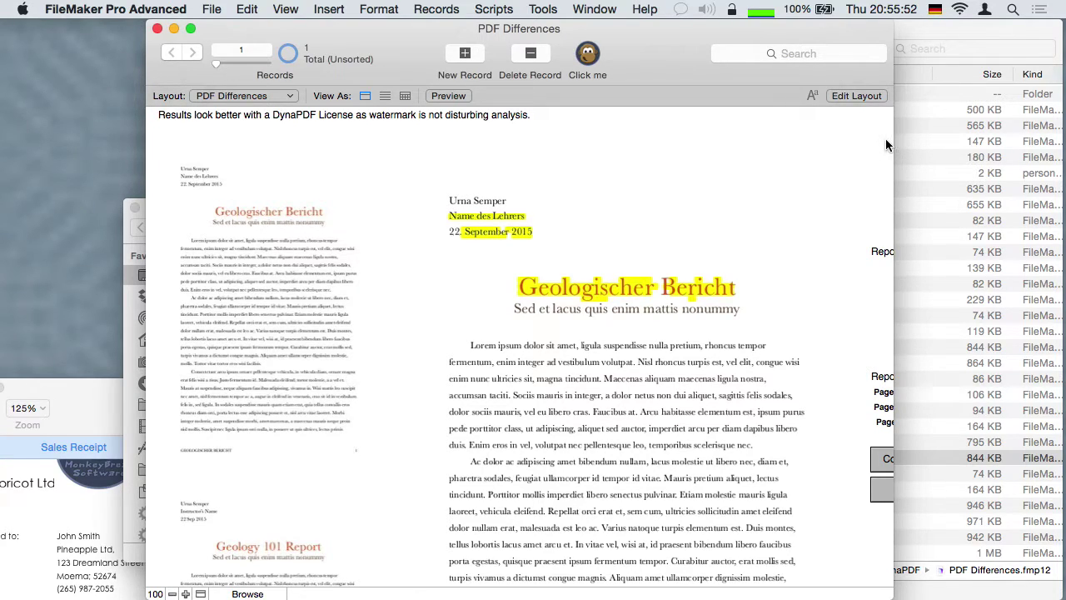
Examine the German and English report pages with their highlighted differences, and close the PDF Differences database
drag(915, 140, 1054, 136)
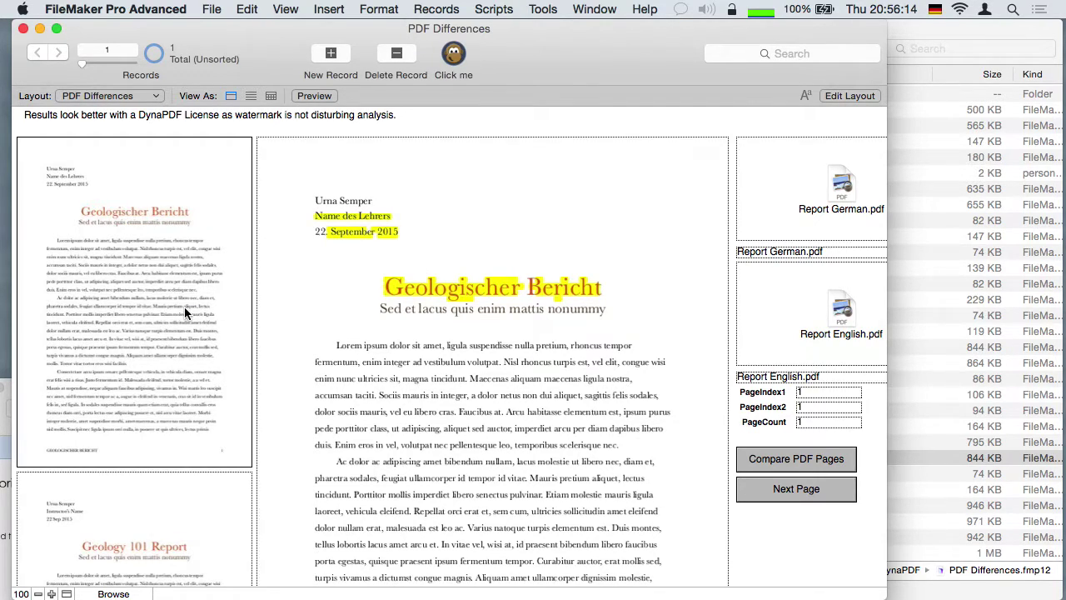
scroll(184, 307, down, 2)
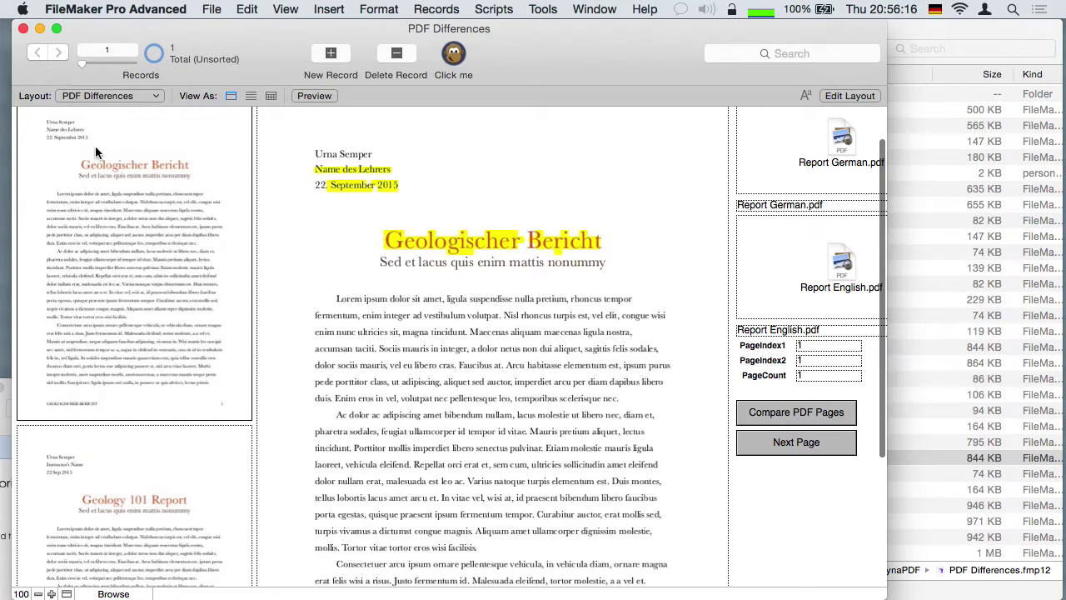
click(109, 493)
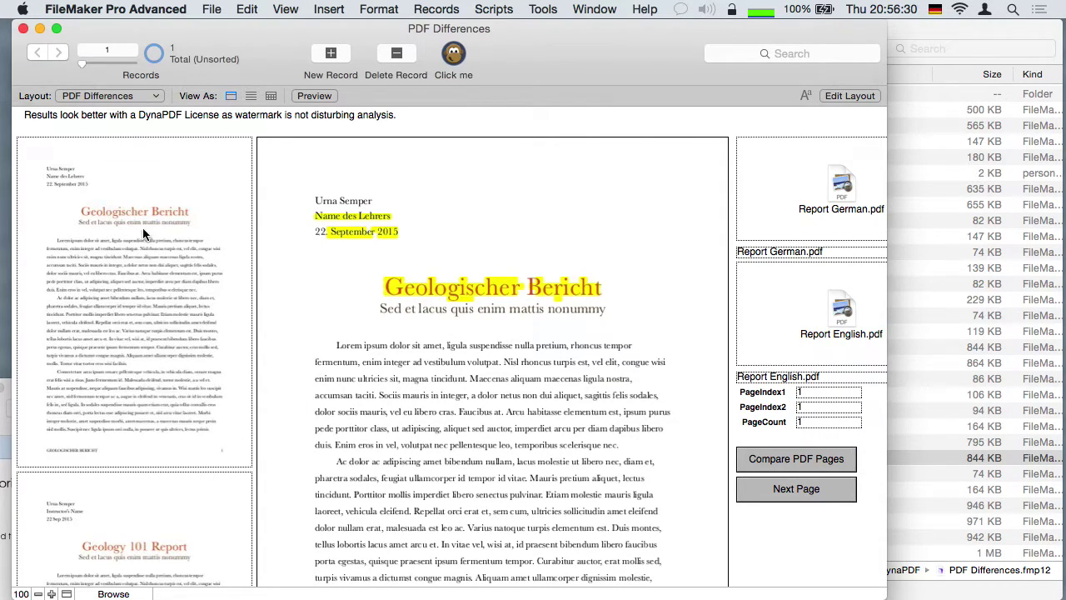
click(143, 581)
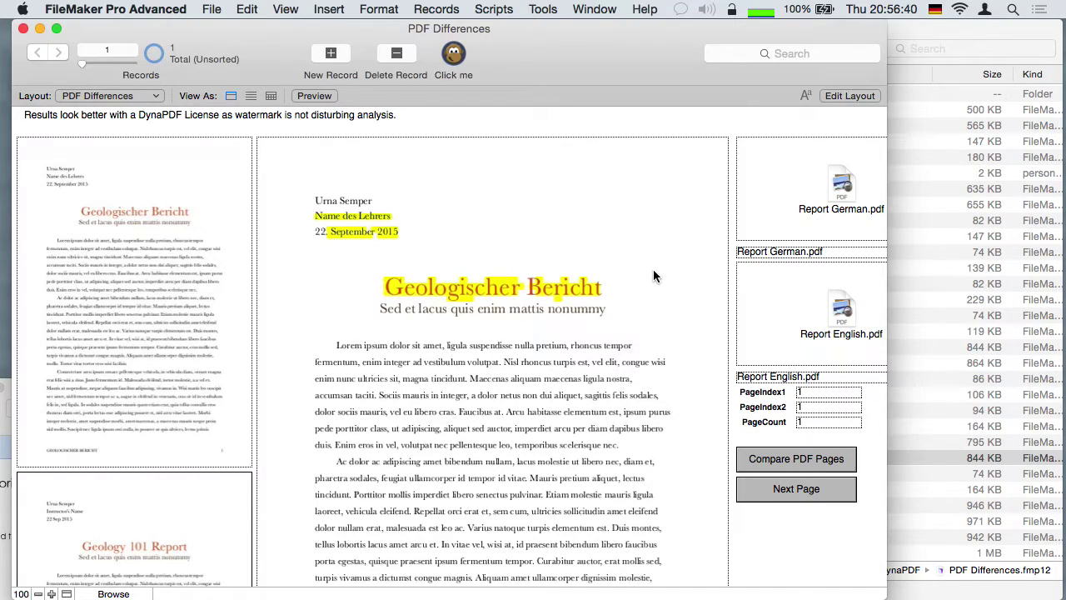
key(super+w)
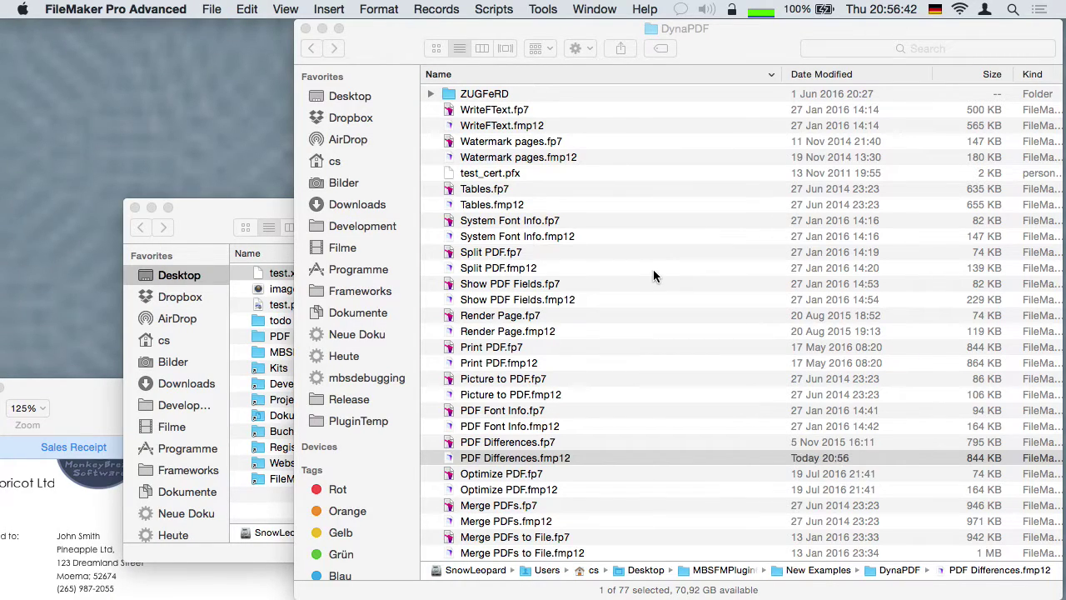